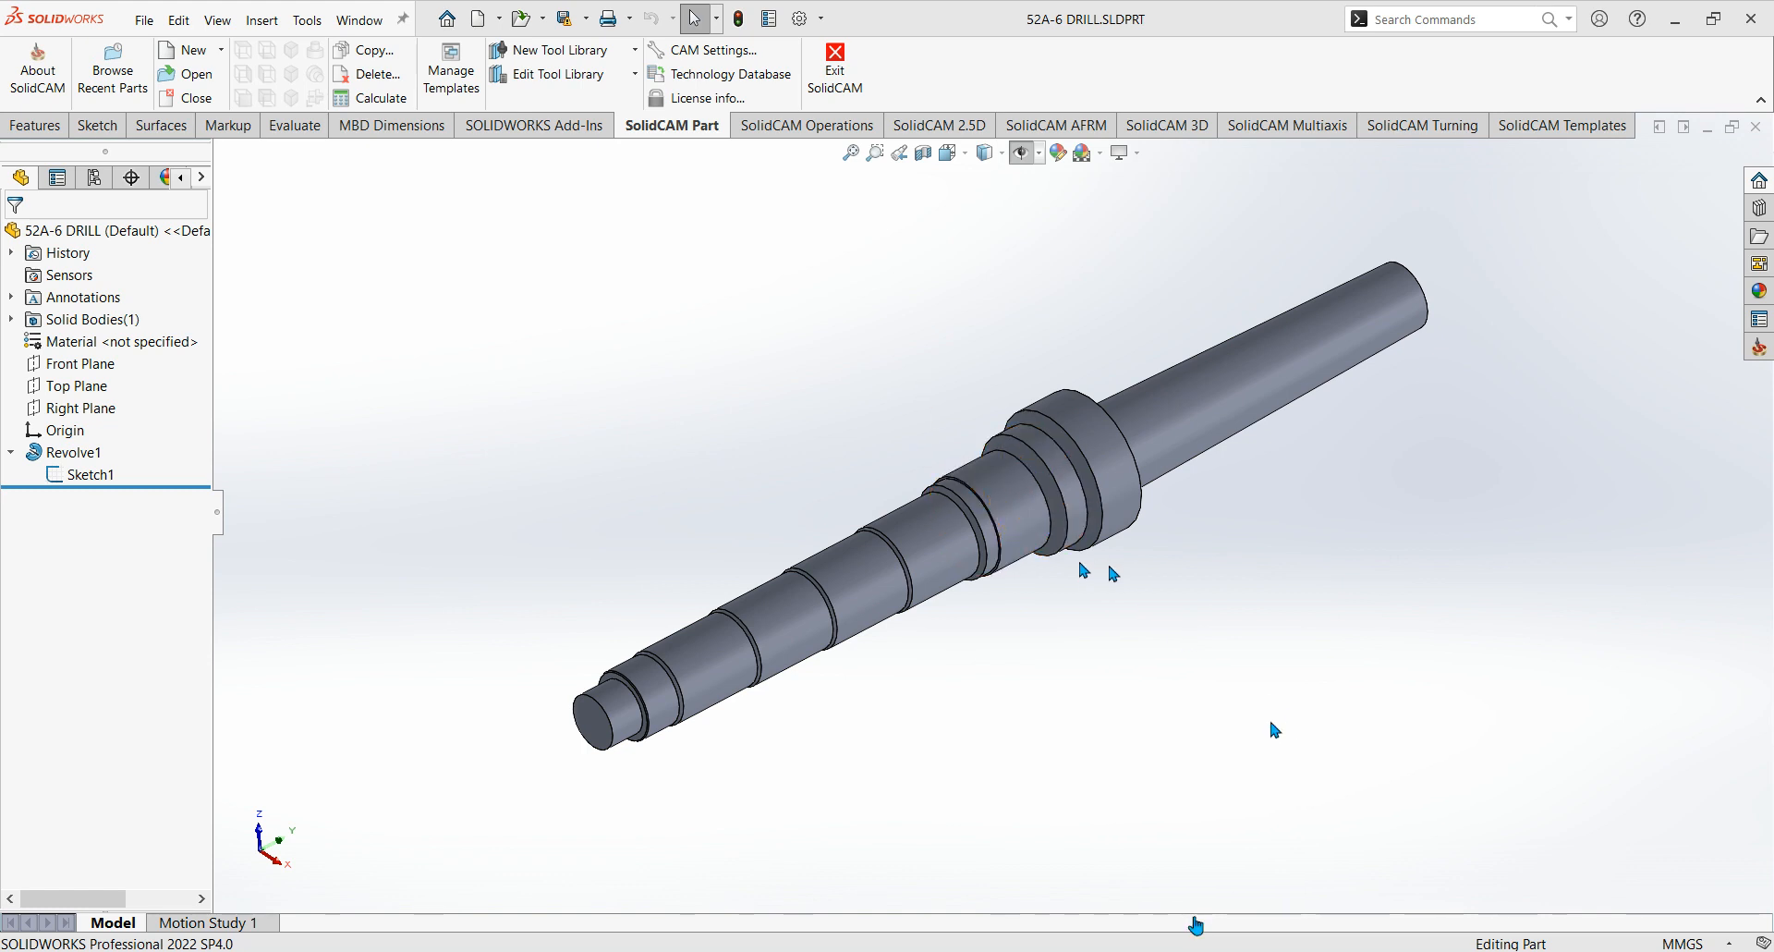
left_click_drag(218, 514, 283, 523)
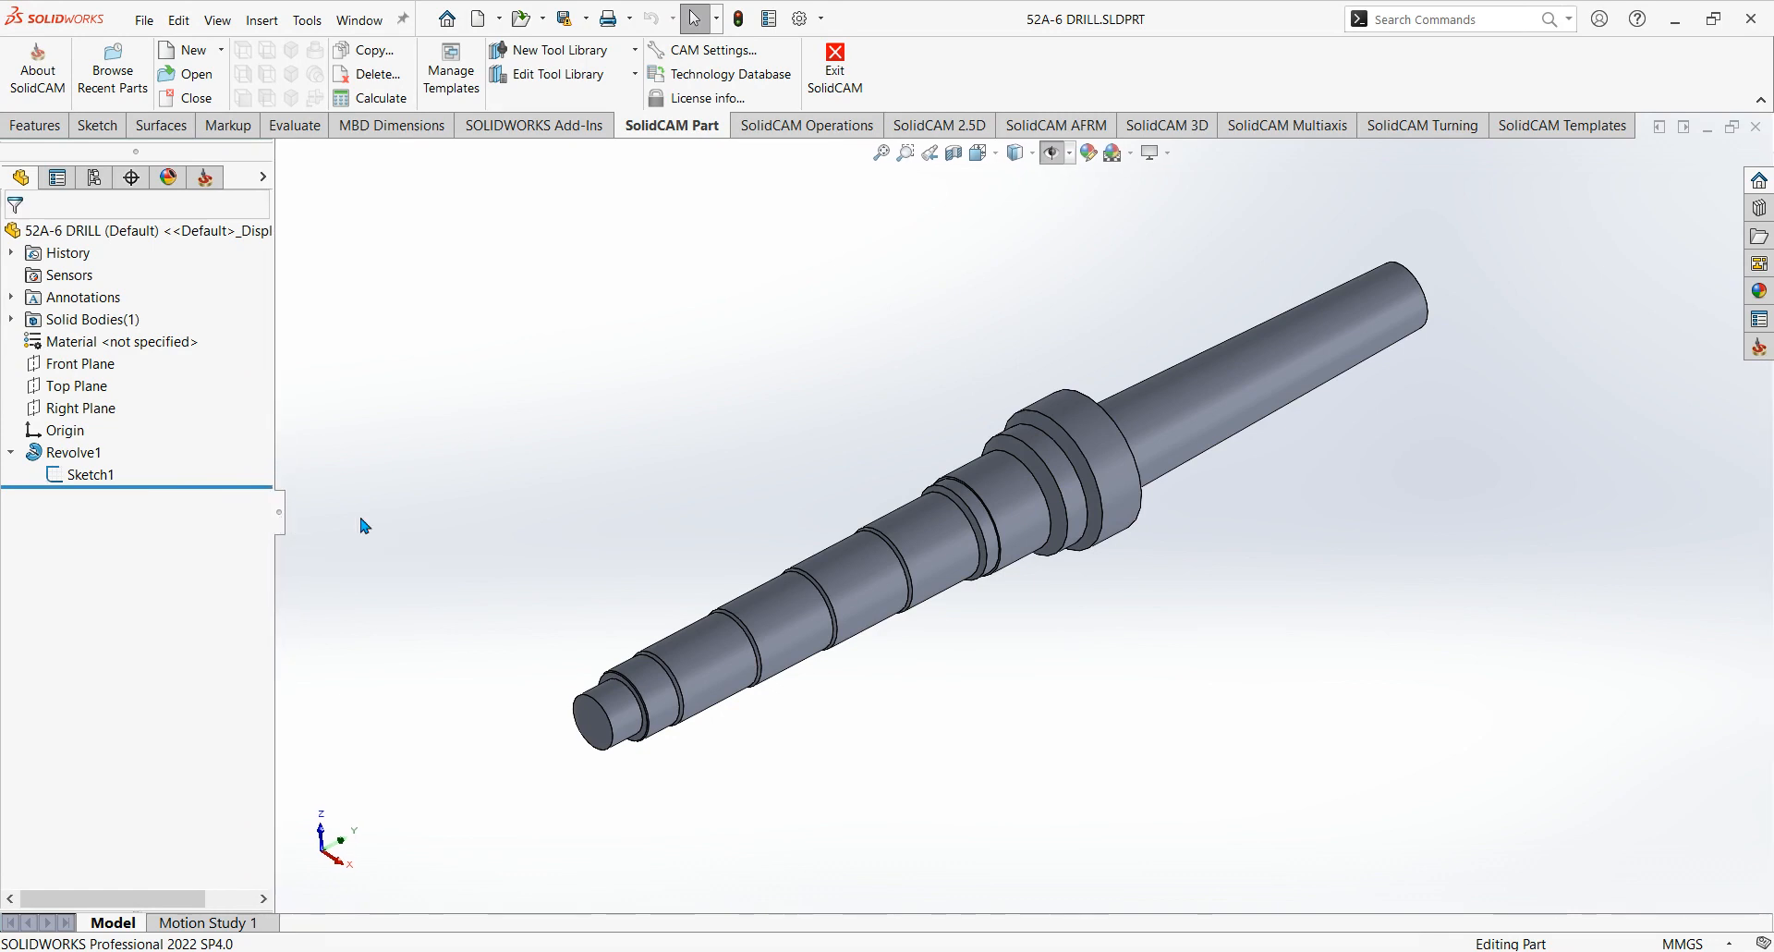
middle_click_drag(1066, 625, 1096, 580)
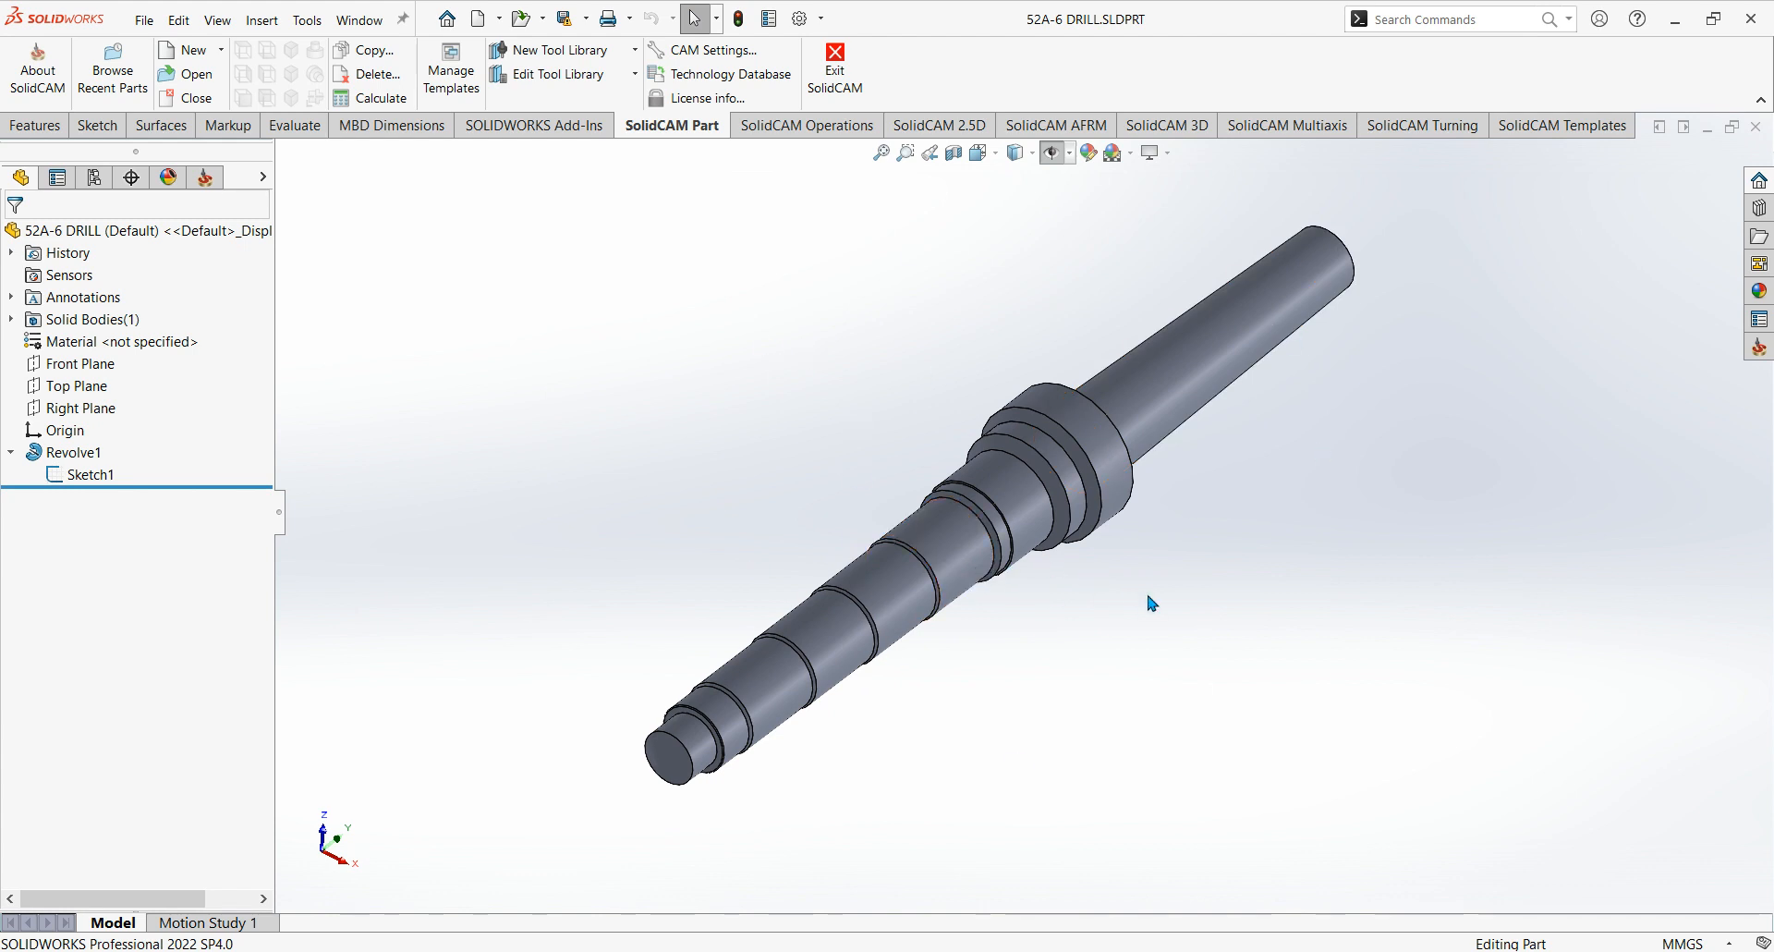
middle_click_drag(1100, 555, 1120, 503)
scroll(1120, 508, "down", 2)
scroll(1136, 580, "up", 2)
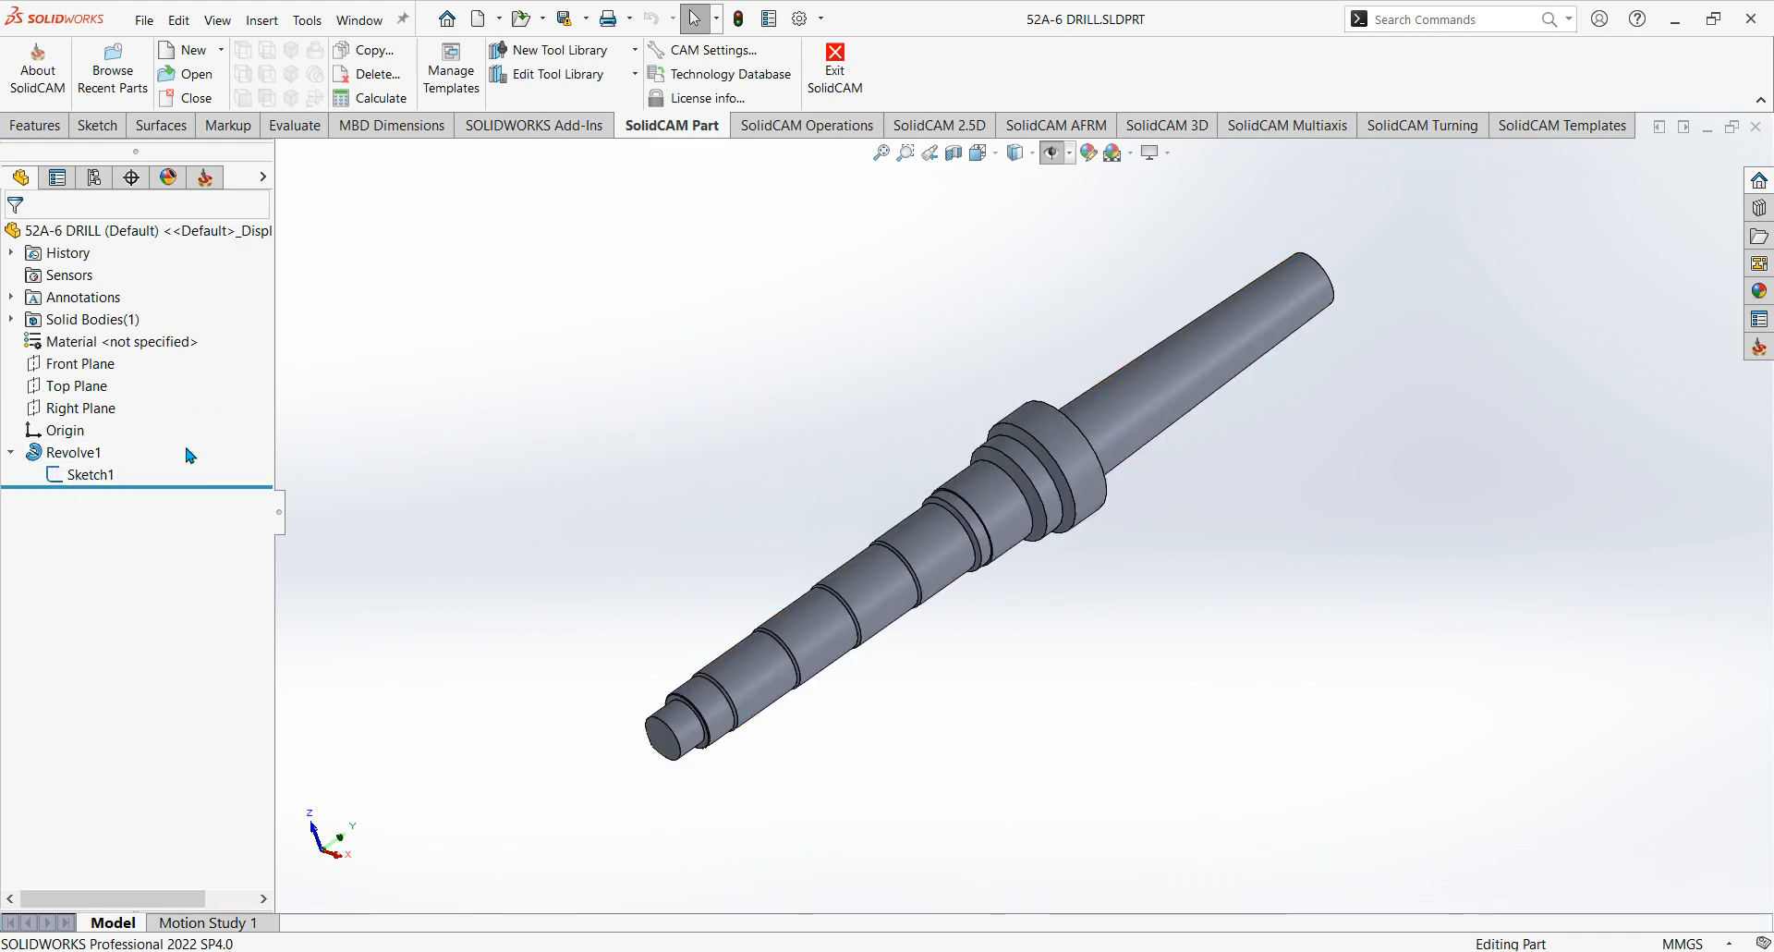
Select the drill's profile sketch, Sketch1 under Revolve1, as the geometry to reuse for the tool shape.
left_click(77, 455)
left_click(102, 479)
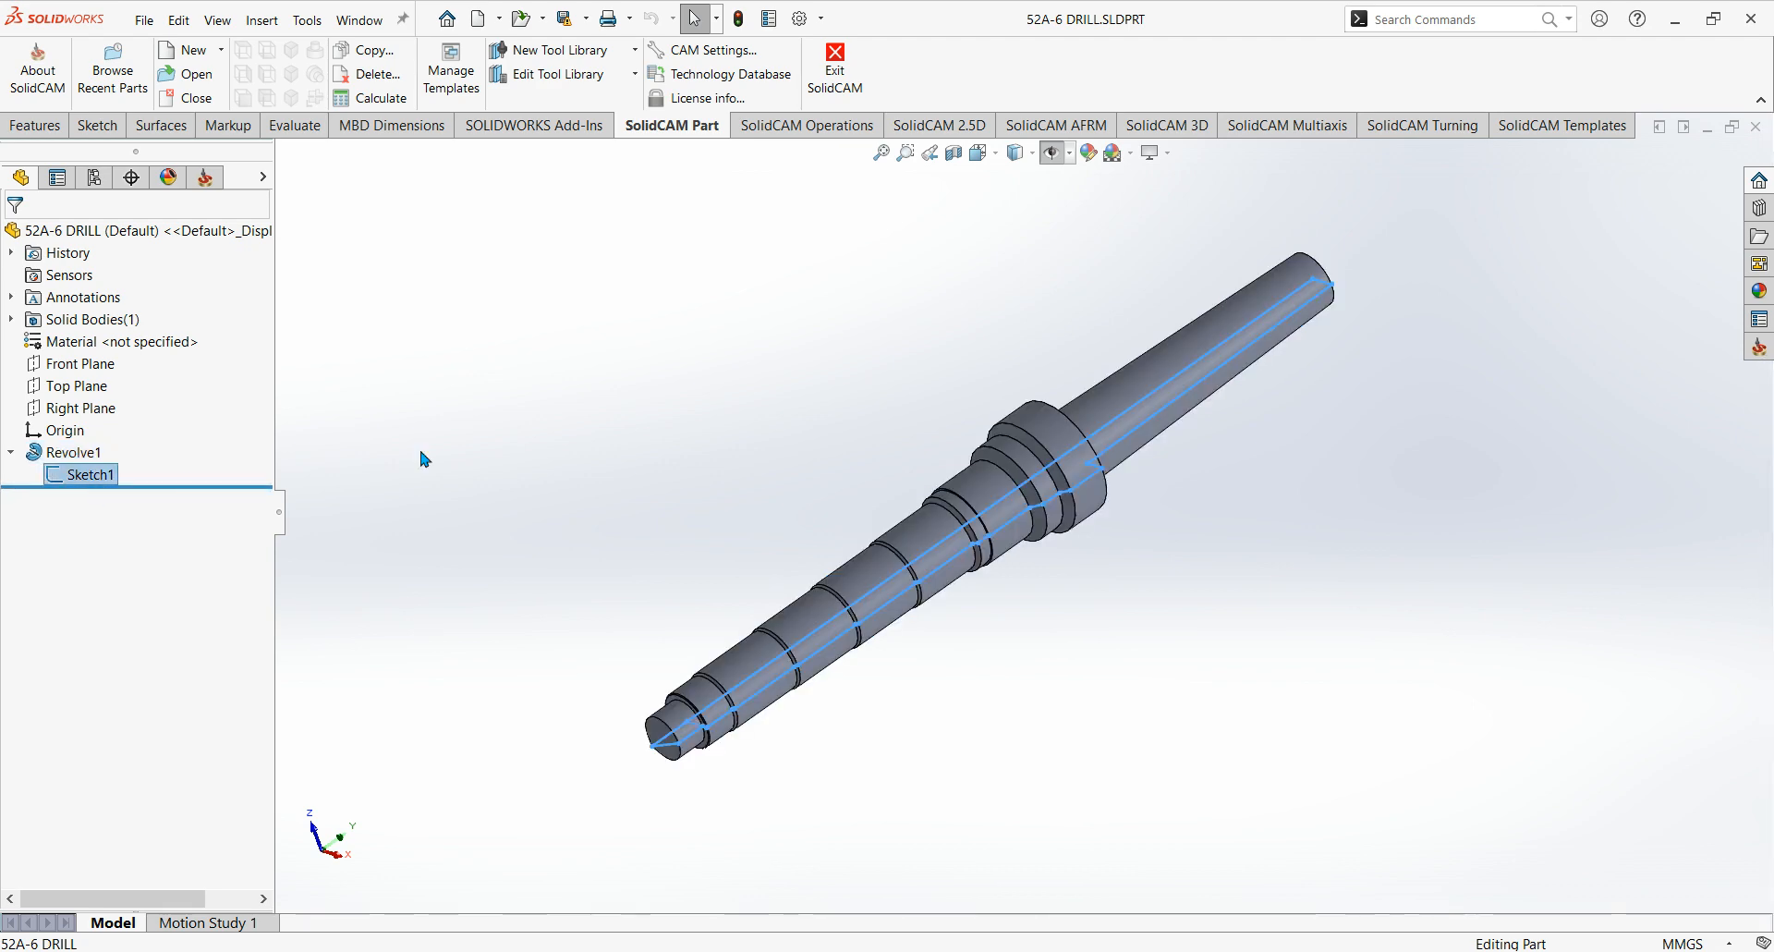
left_click(490, 434)
left_click(99, 480)
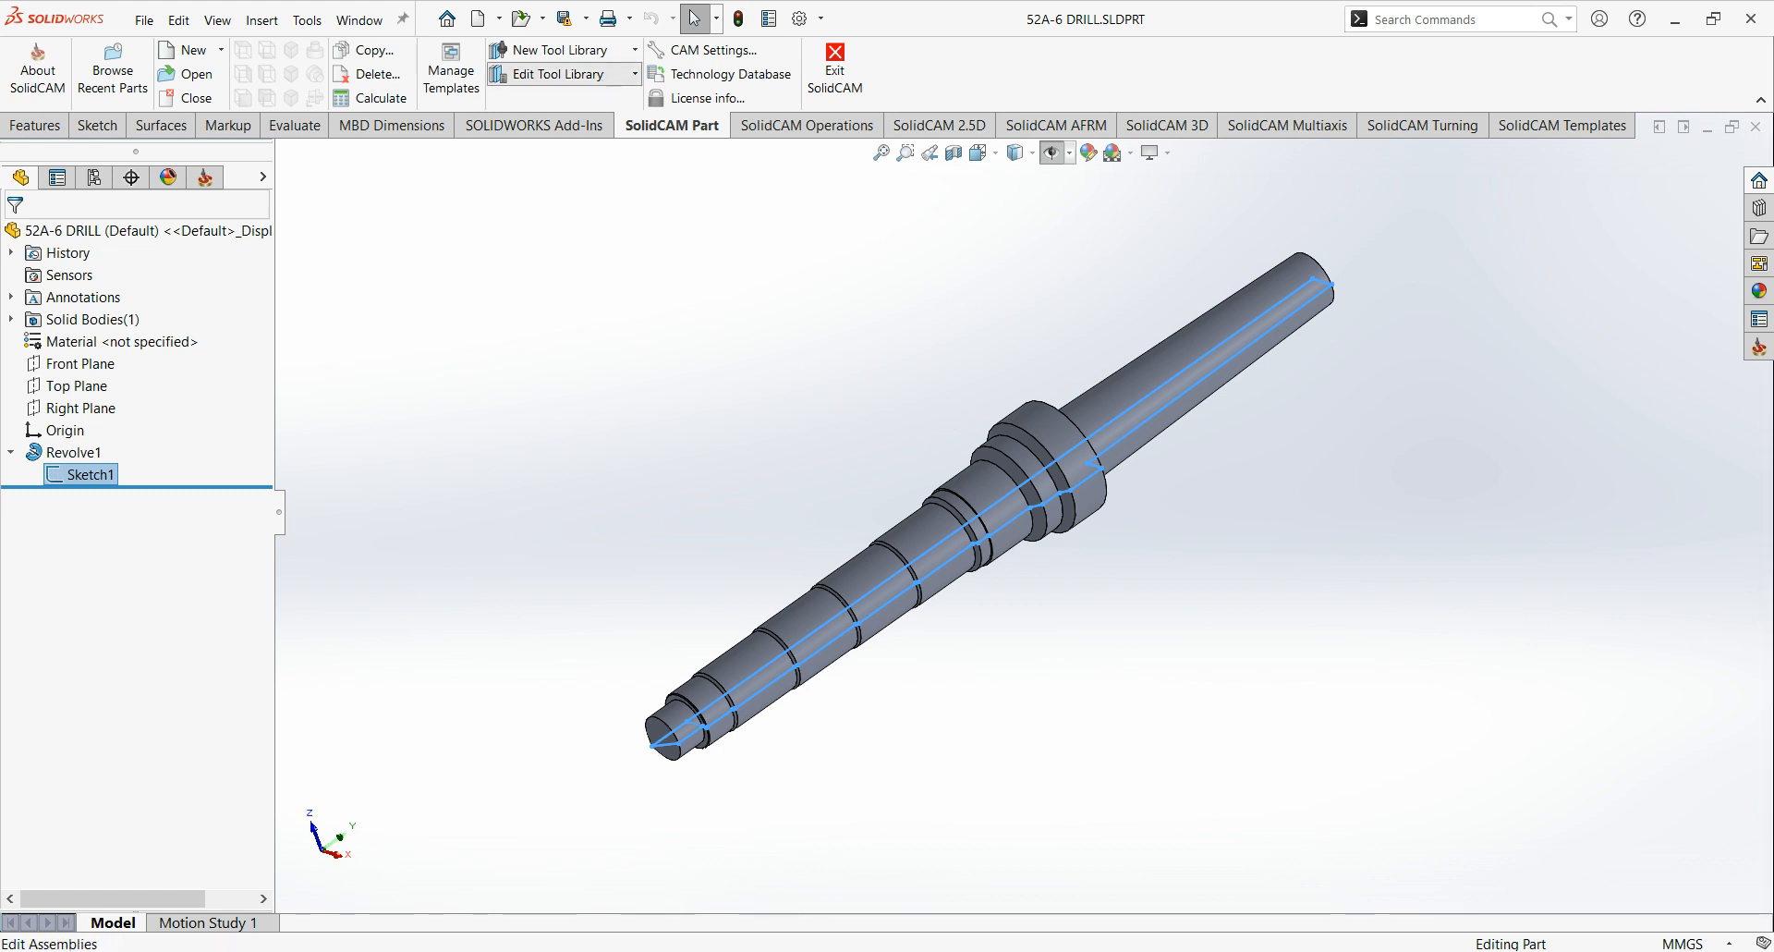
Open the TOOLTABLE-2 tool library for editing and add a new Cavity Form Tool from the drilling tools.
left_click(603, 77)
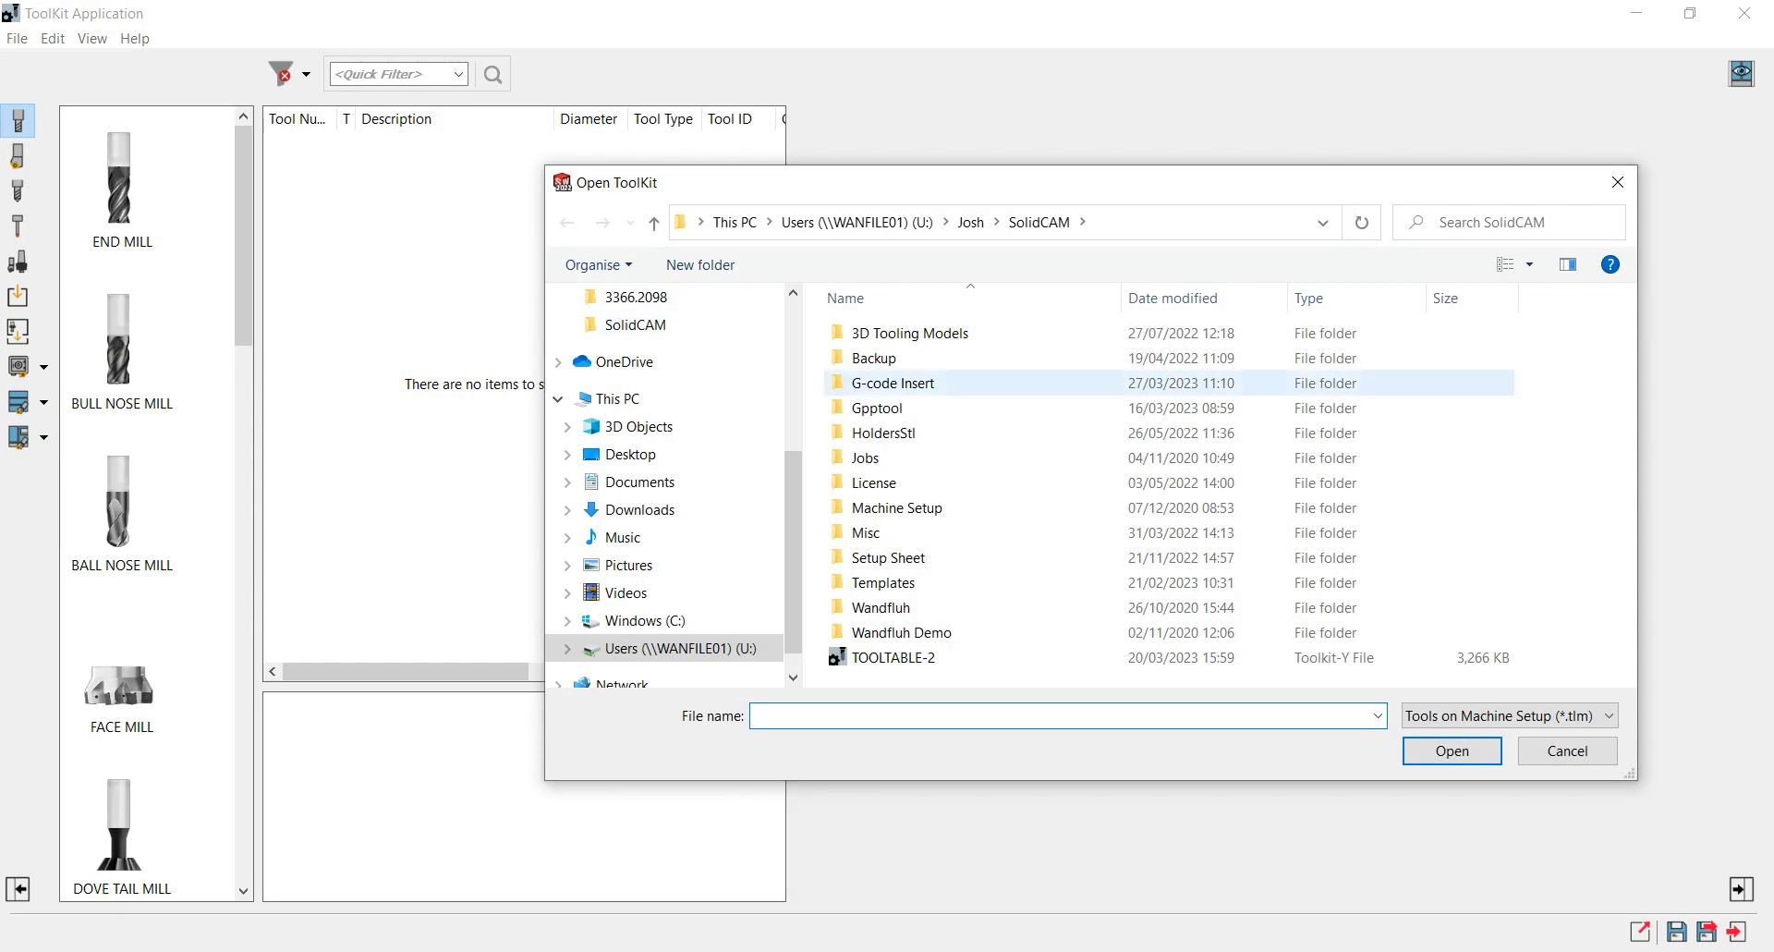
double_click(894, 657)
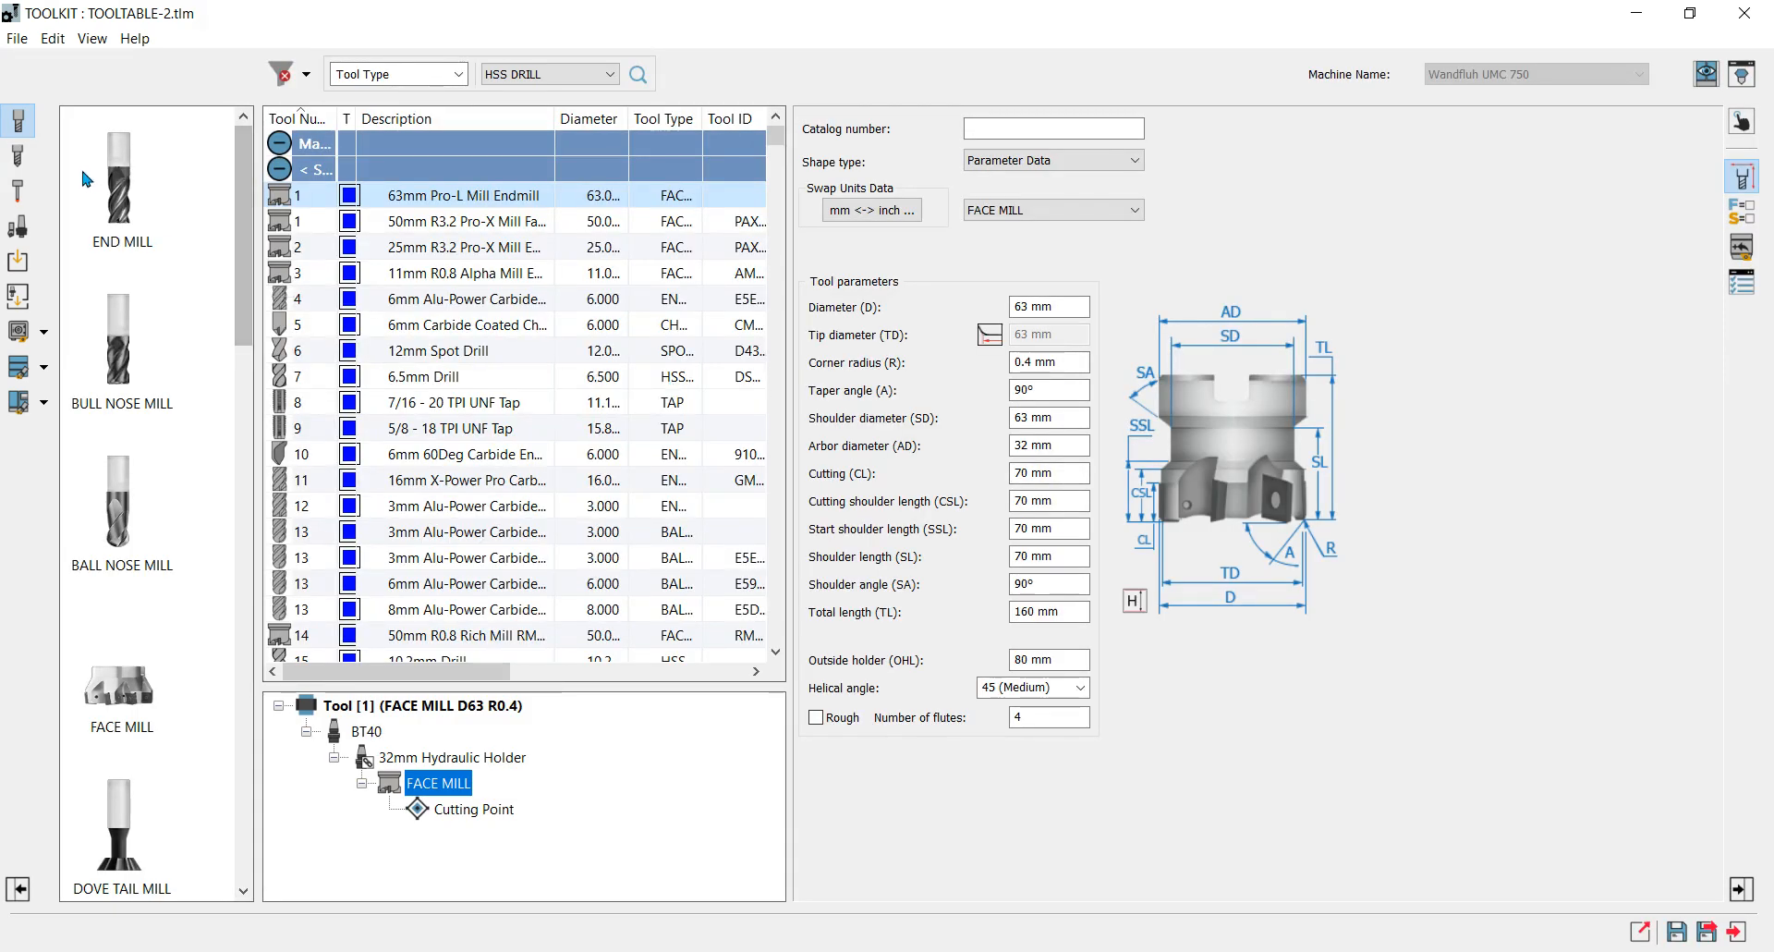
left_click(20, 159)
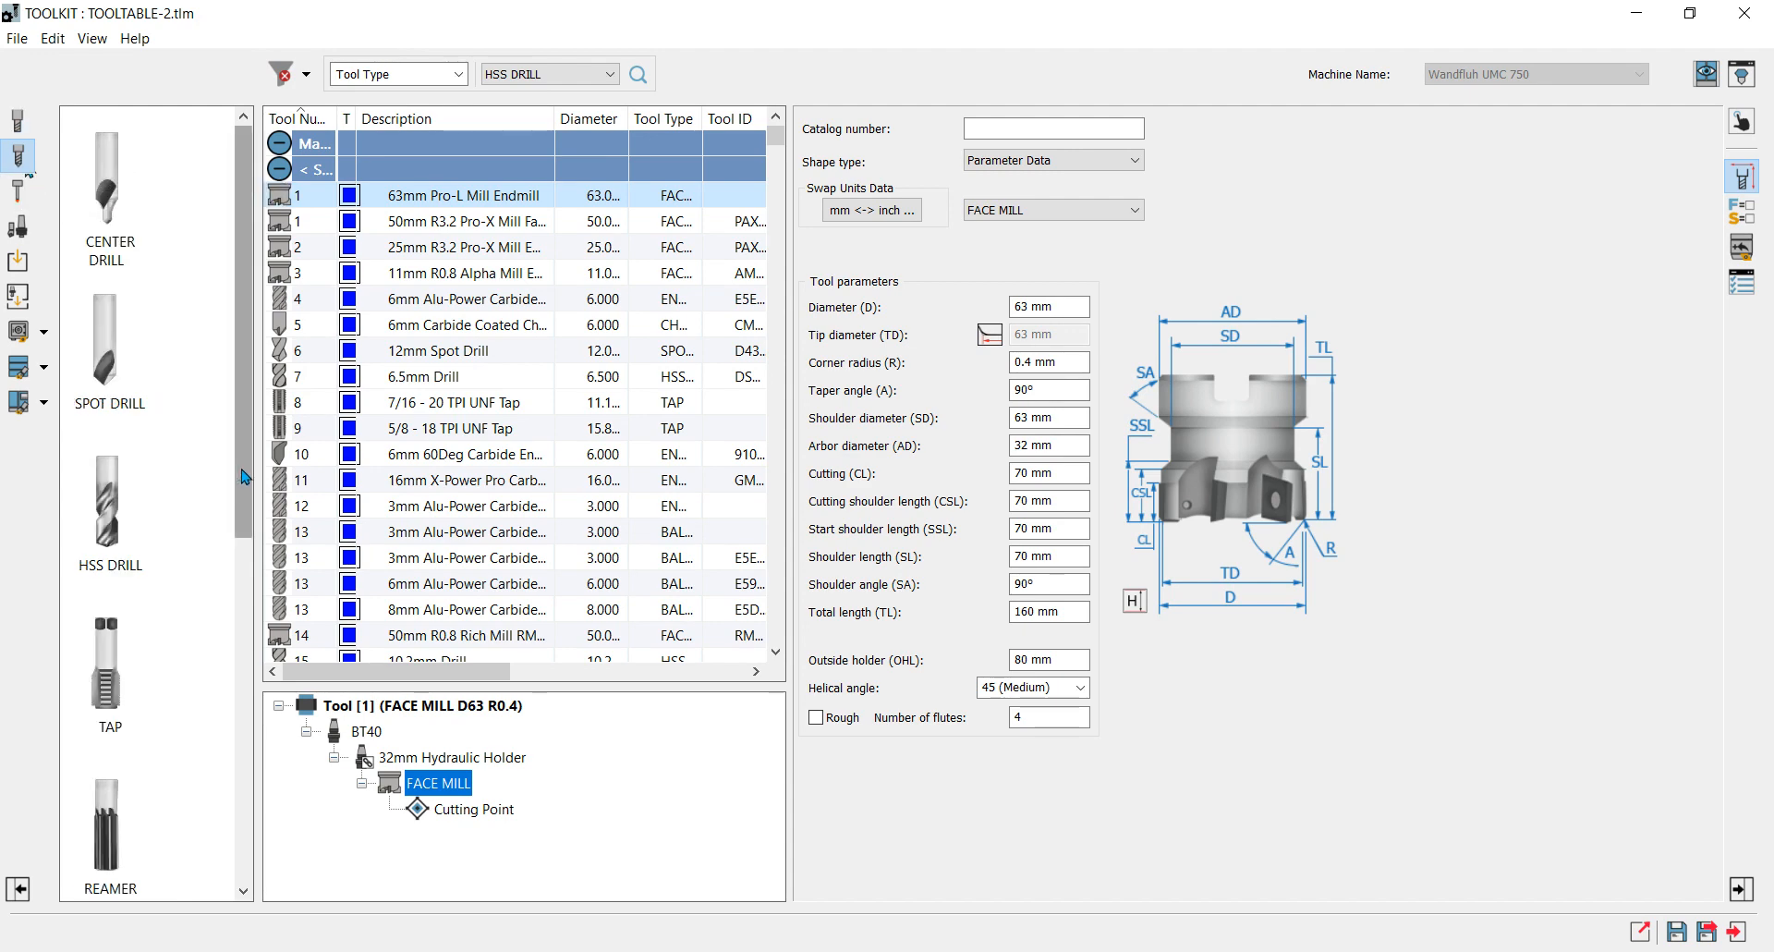
left_click_drag(244, 476, 251, 774)
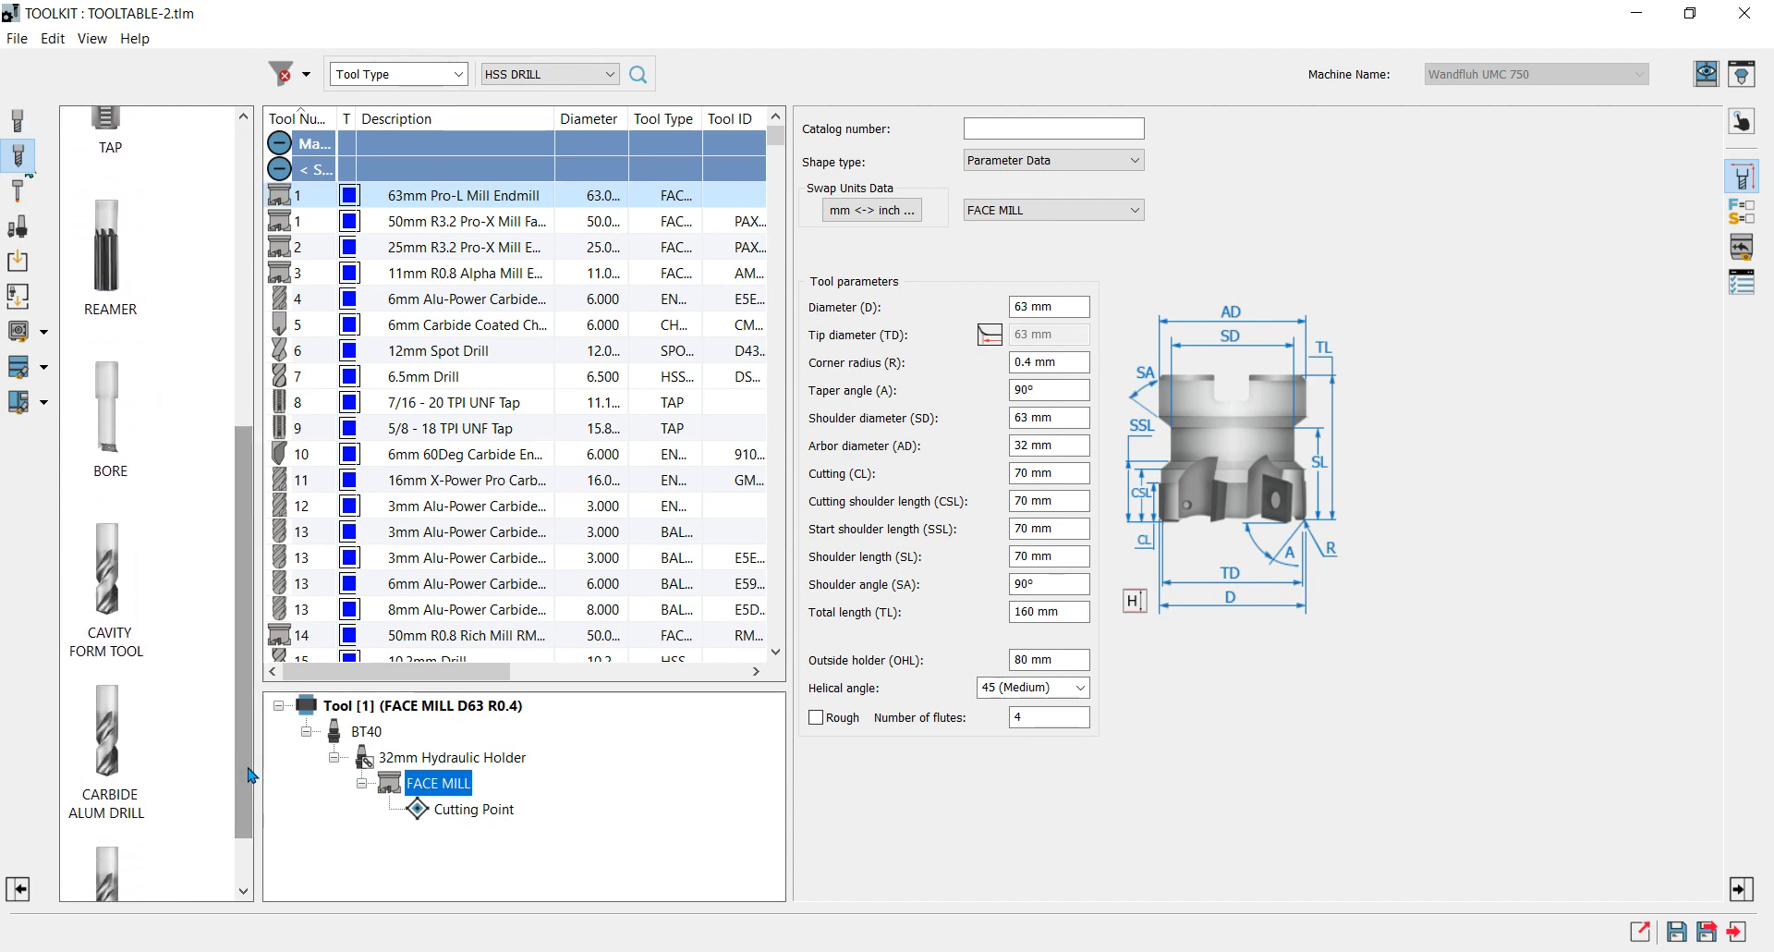
left_click(121, 607)
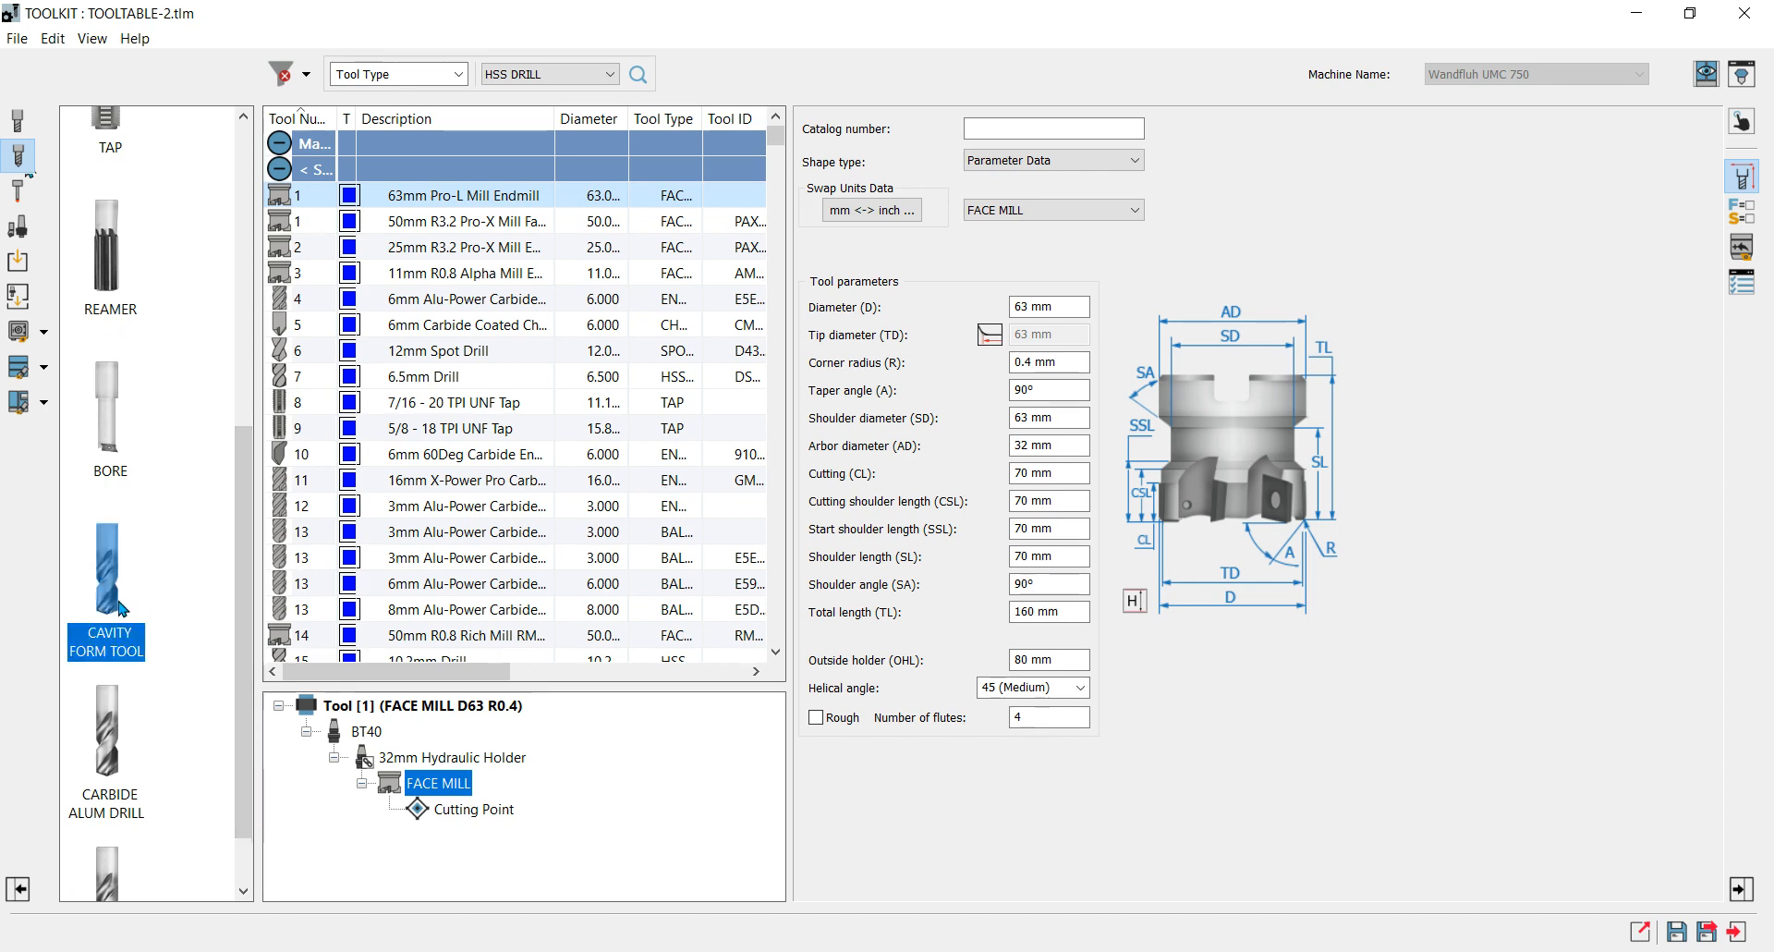
double_click(121, 607)
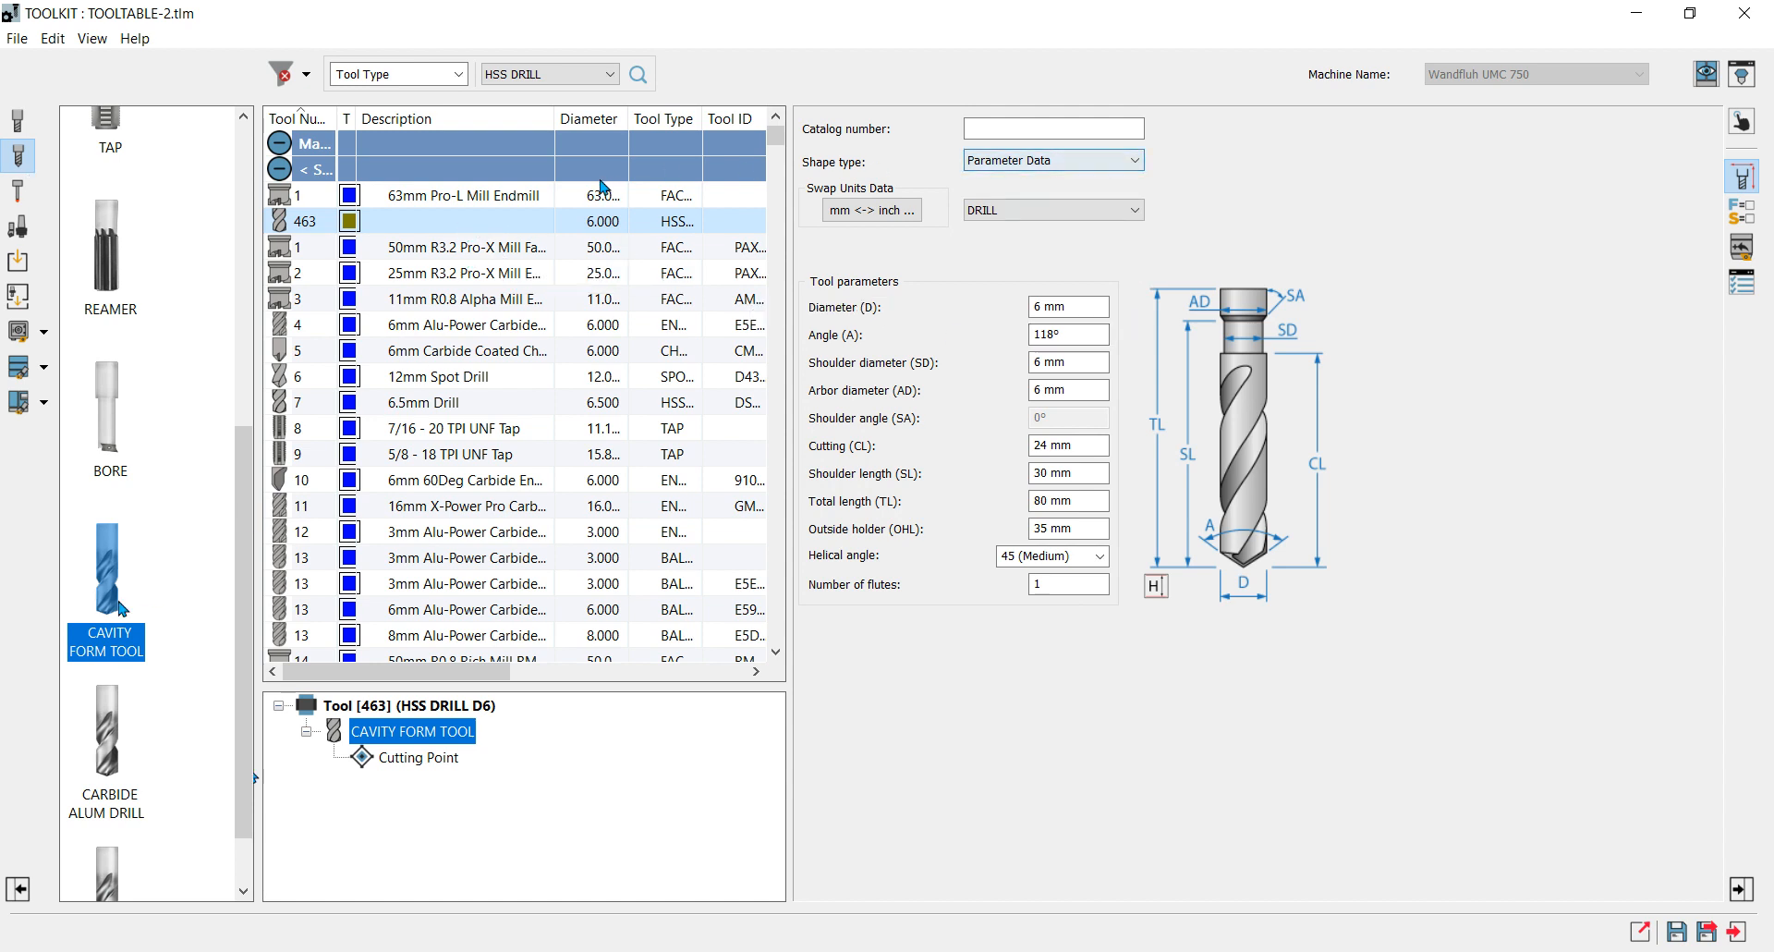
Set the new tool's shape type to Sketch (2D) and start importing its profile through the SYSTEM_PART_SOLIDWORKS CAM-Part.
left_click(1135, 165)
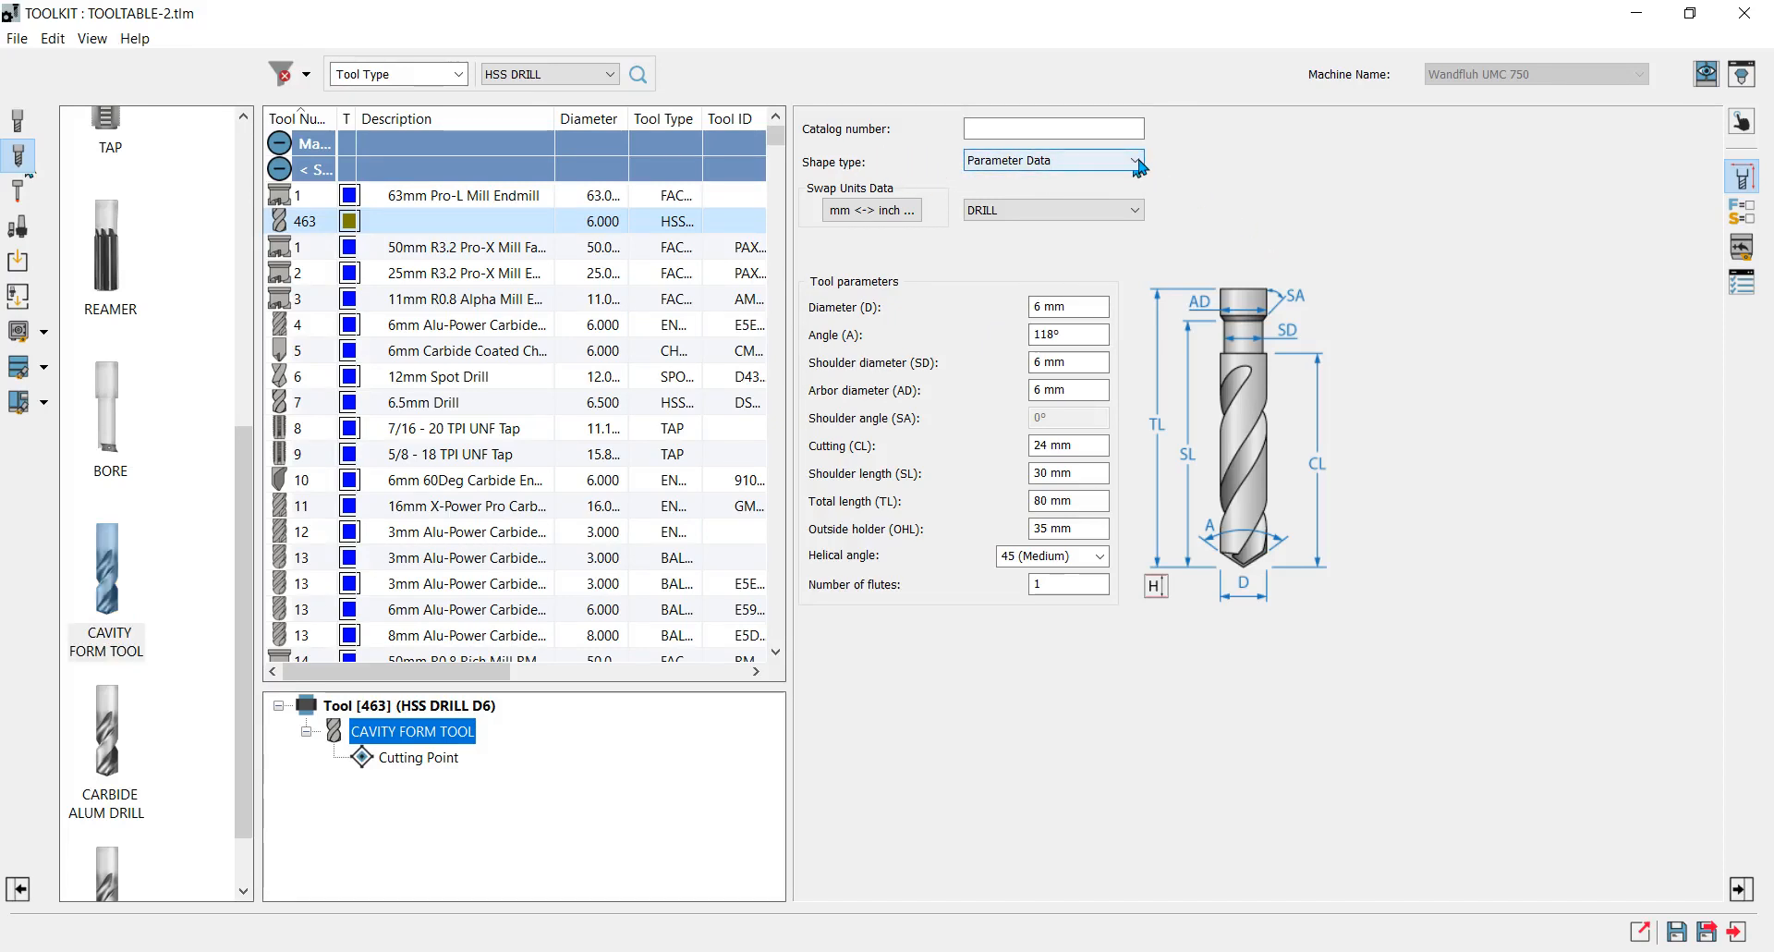
left_click(1140, 165)
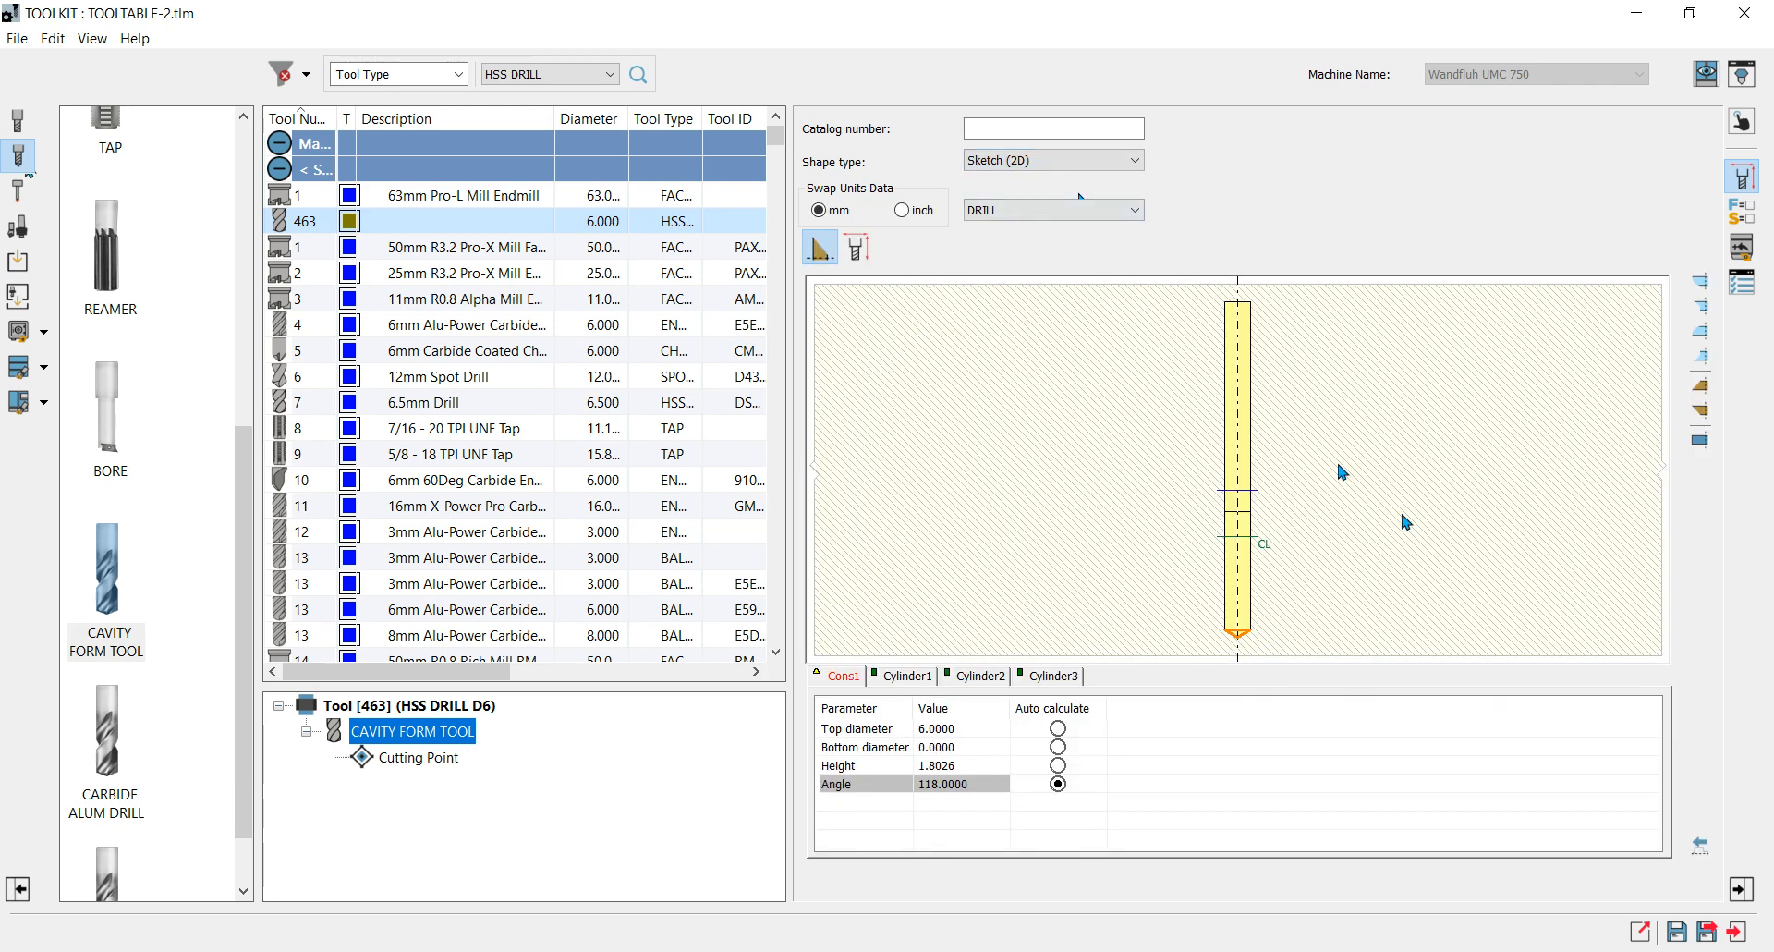
left_click(1702, 844)
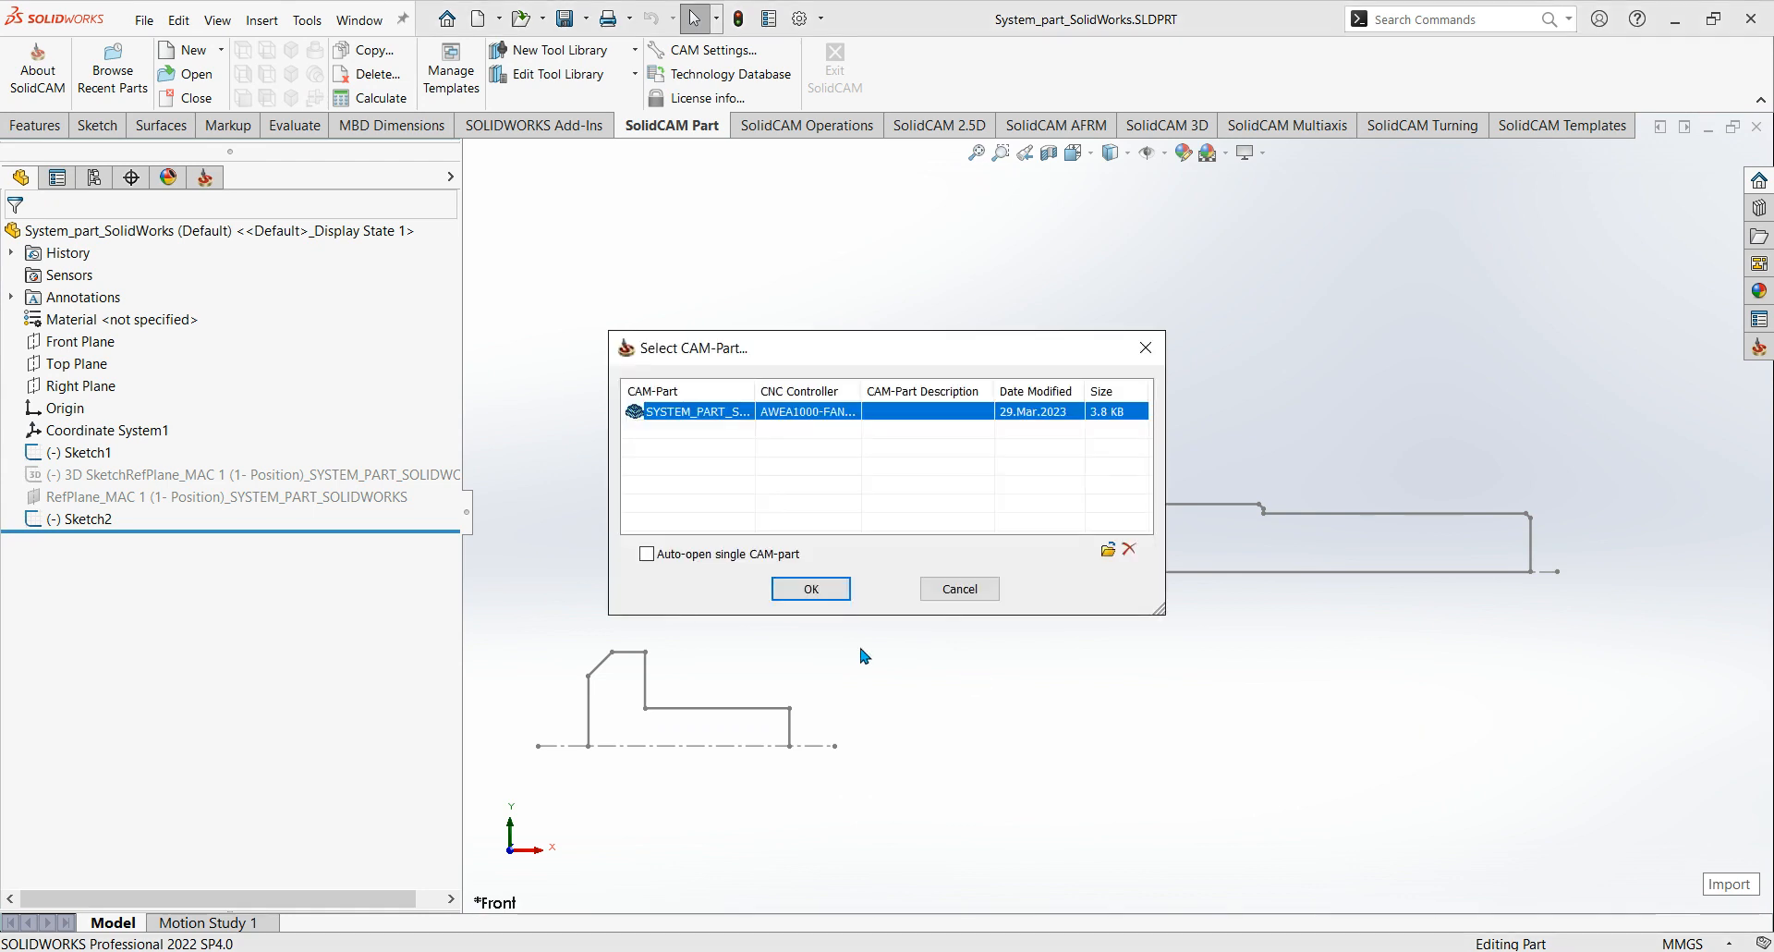
left_click(811, 589)
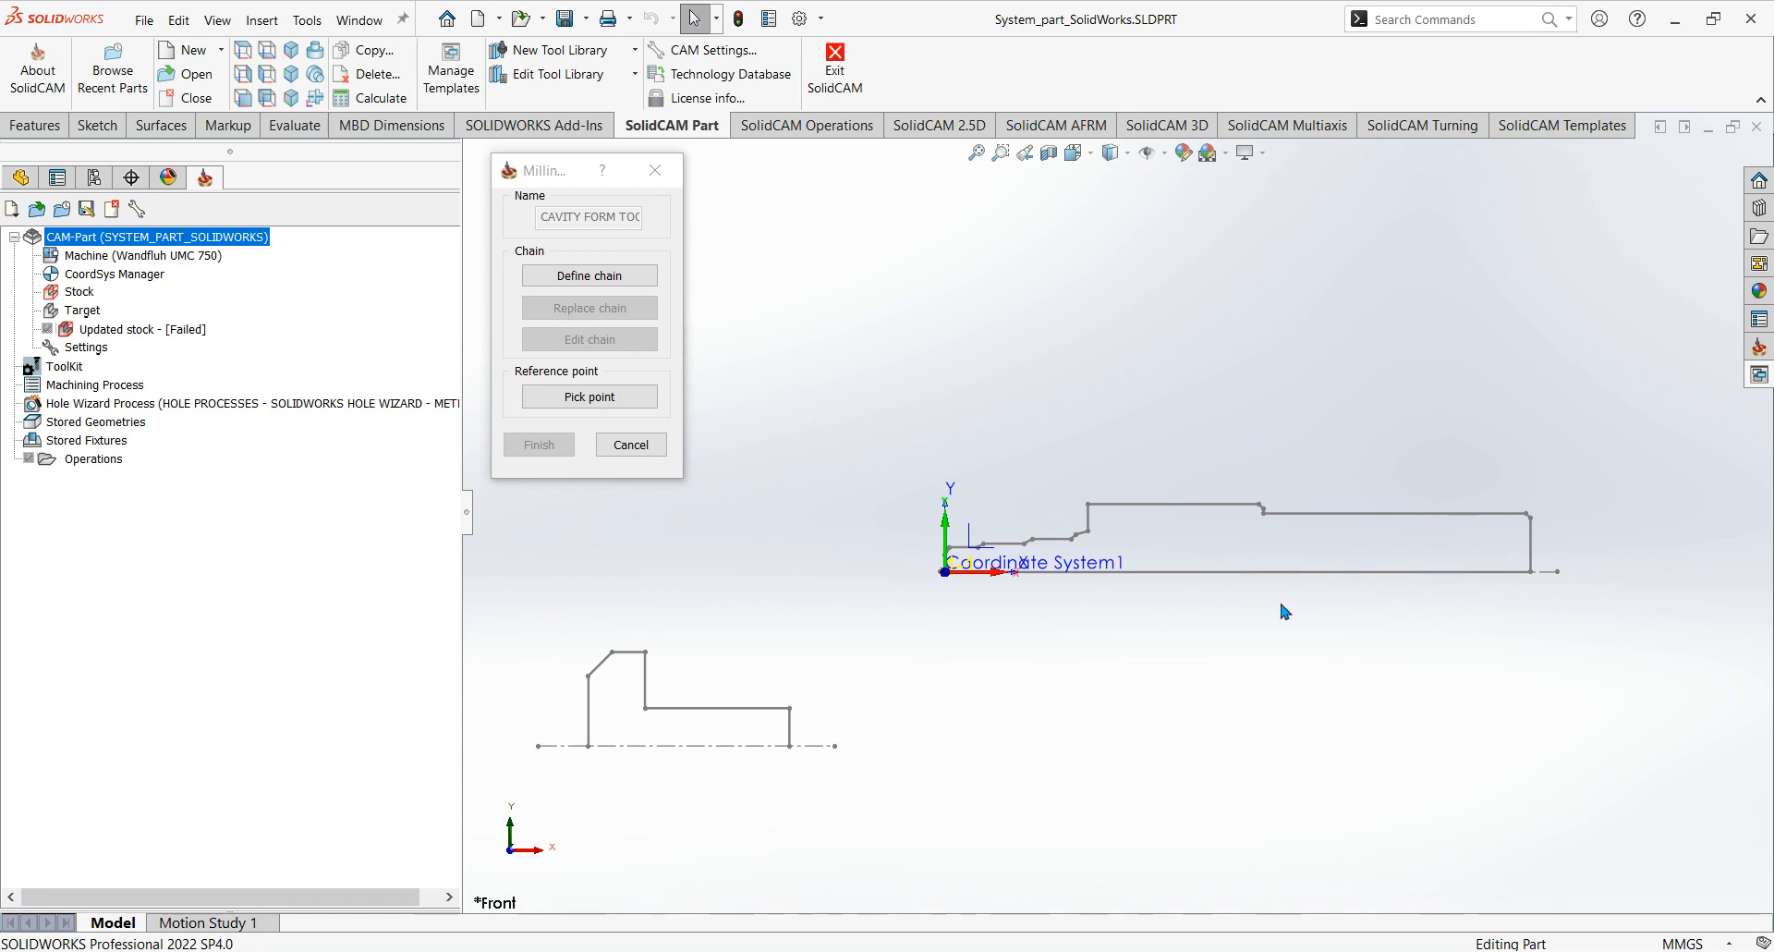
Delete the old Sketch2 profile from the feature tree of System_part_SolidWorks.
left_click(22, 178)
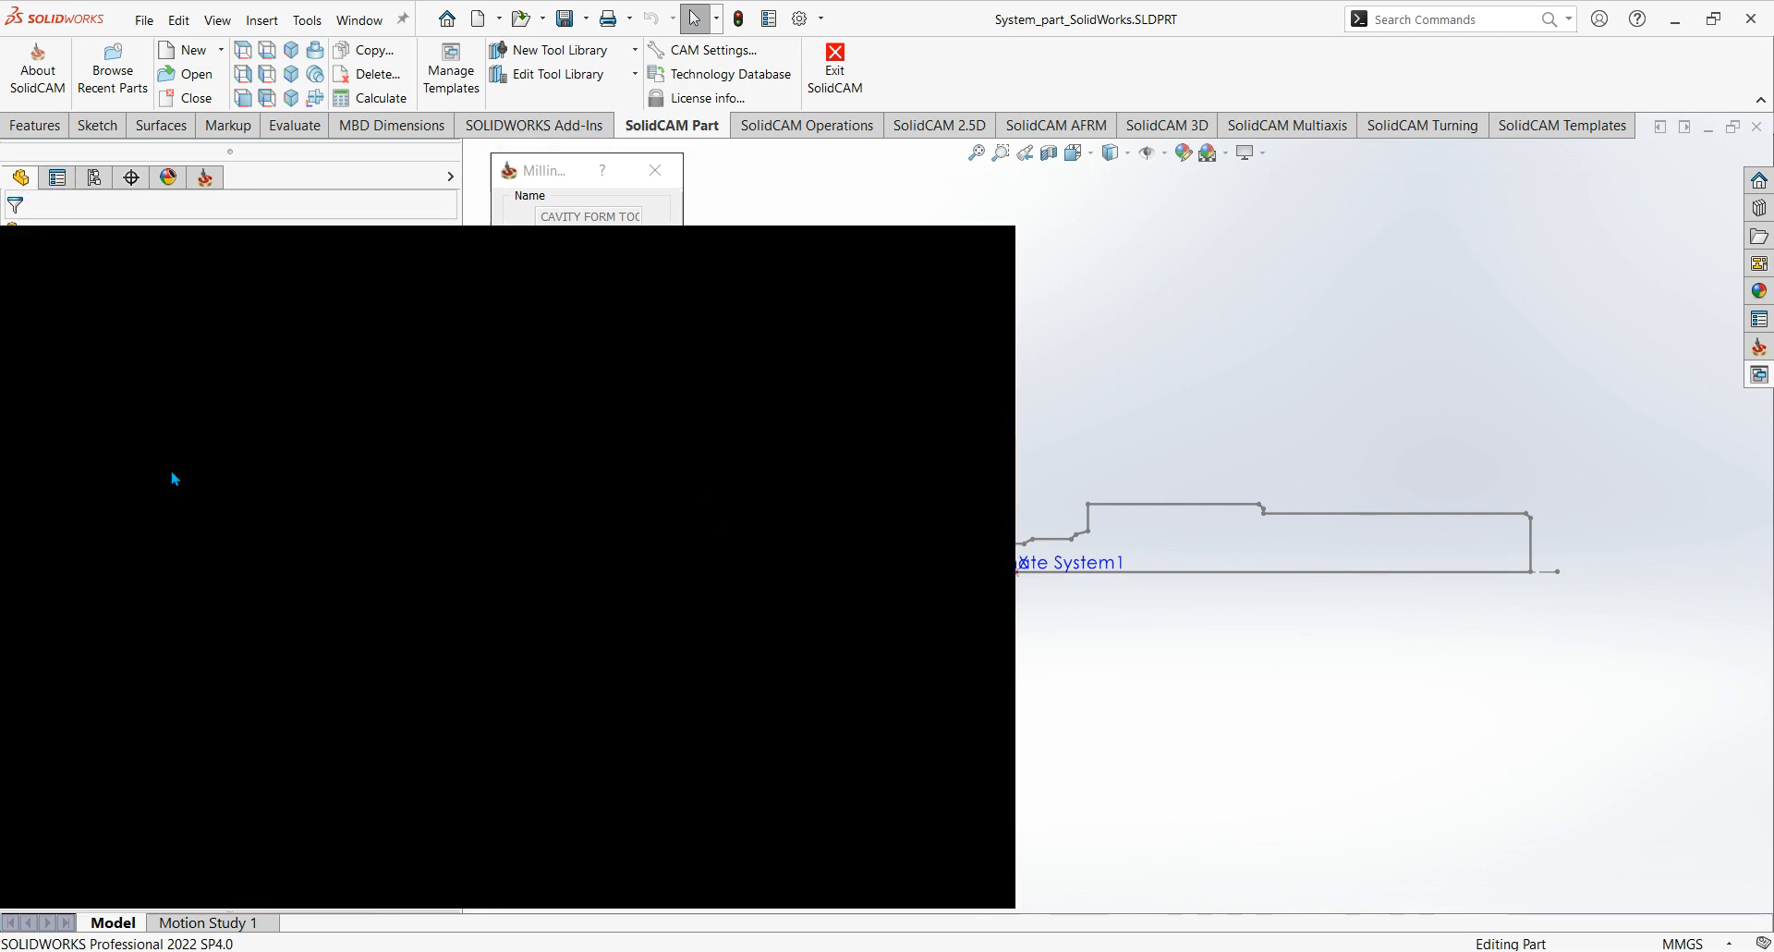
left_click(103, 523)
left_click(104, 530)
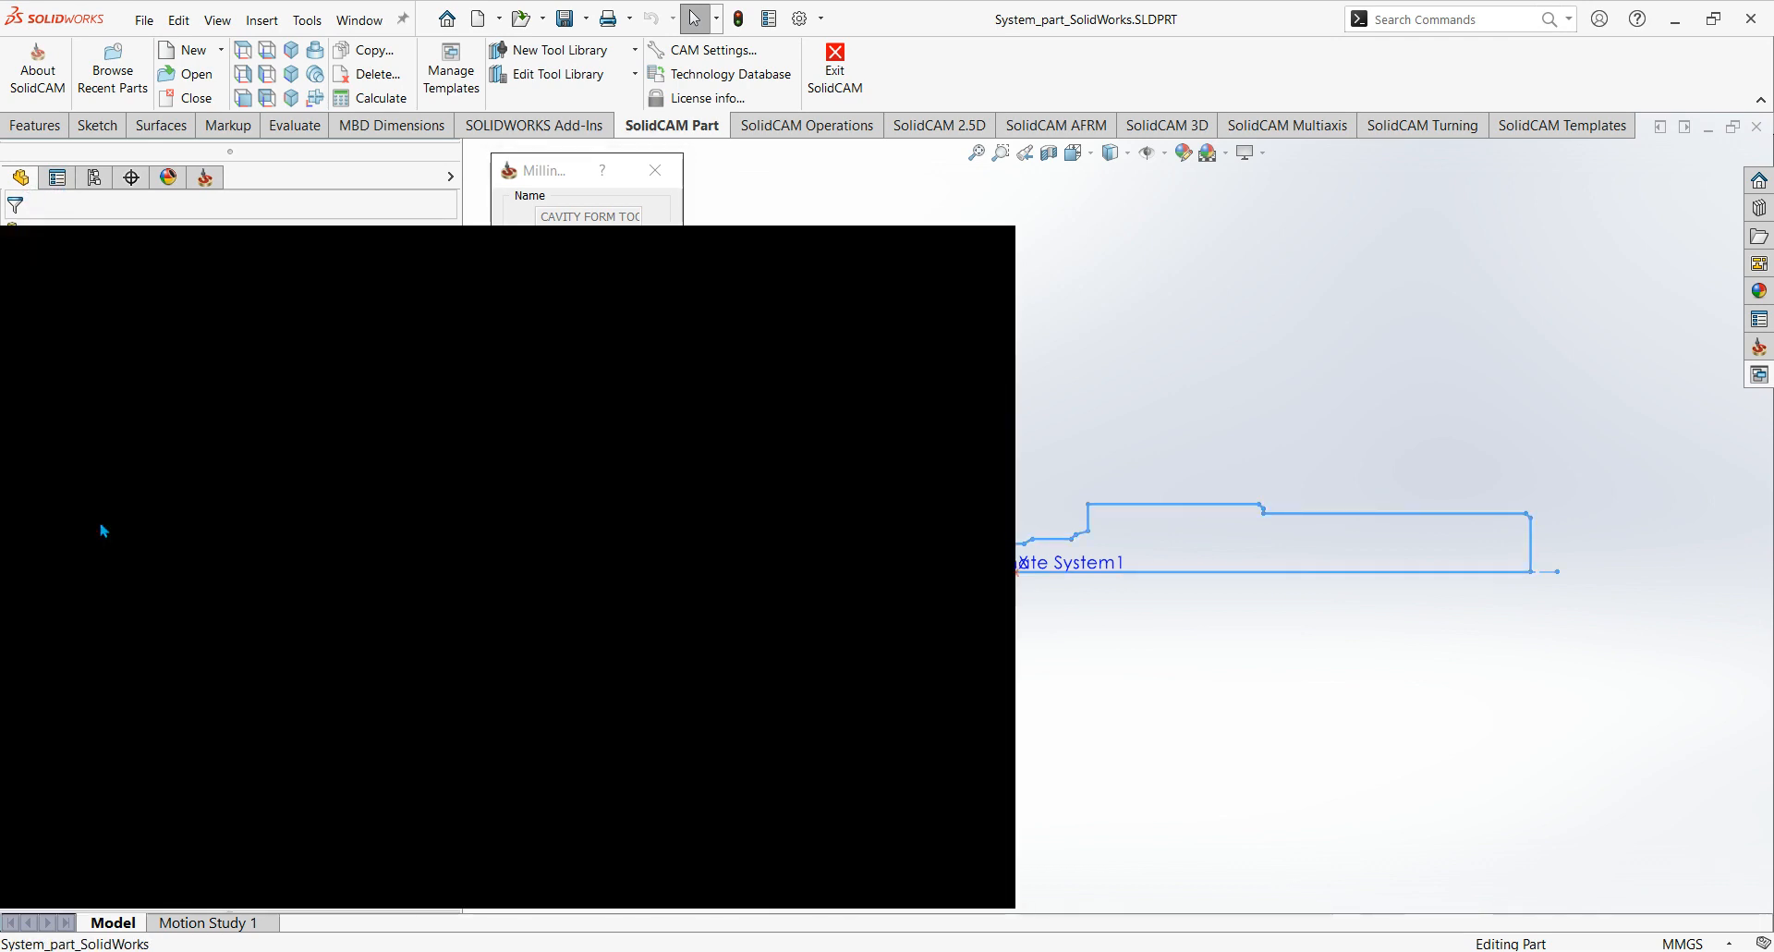
key("Delete")
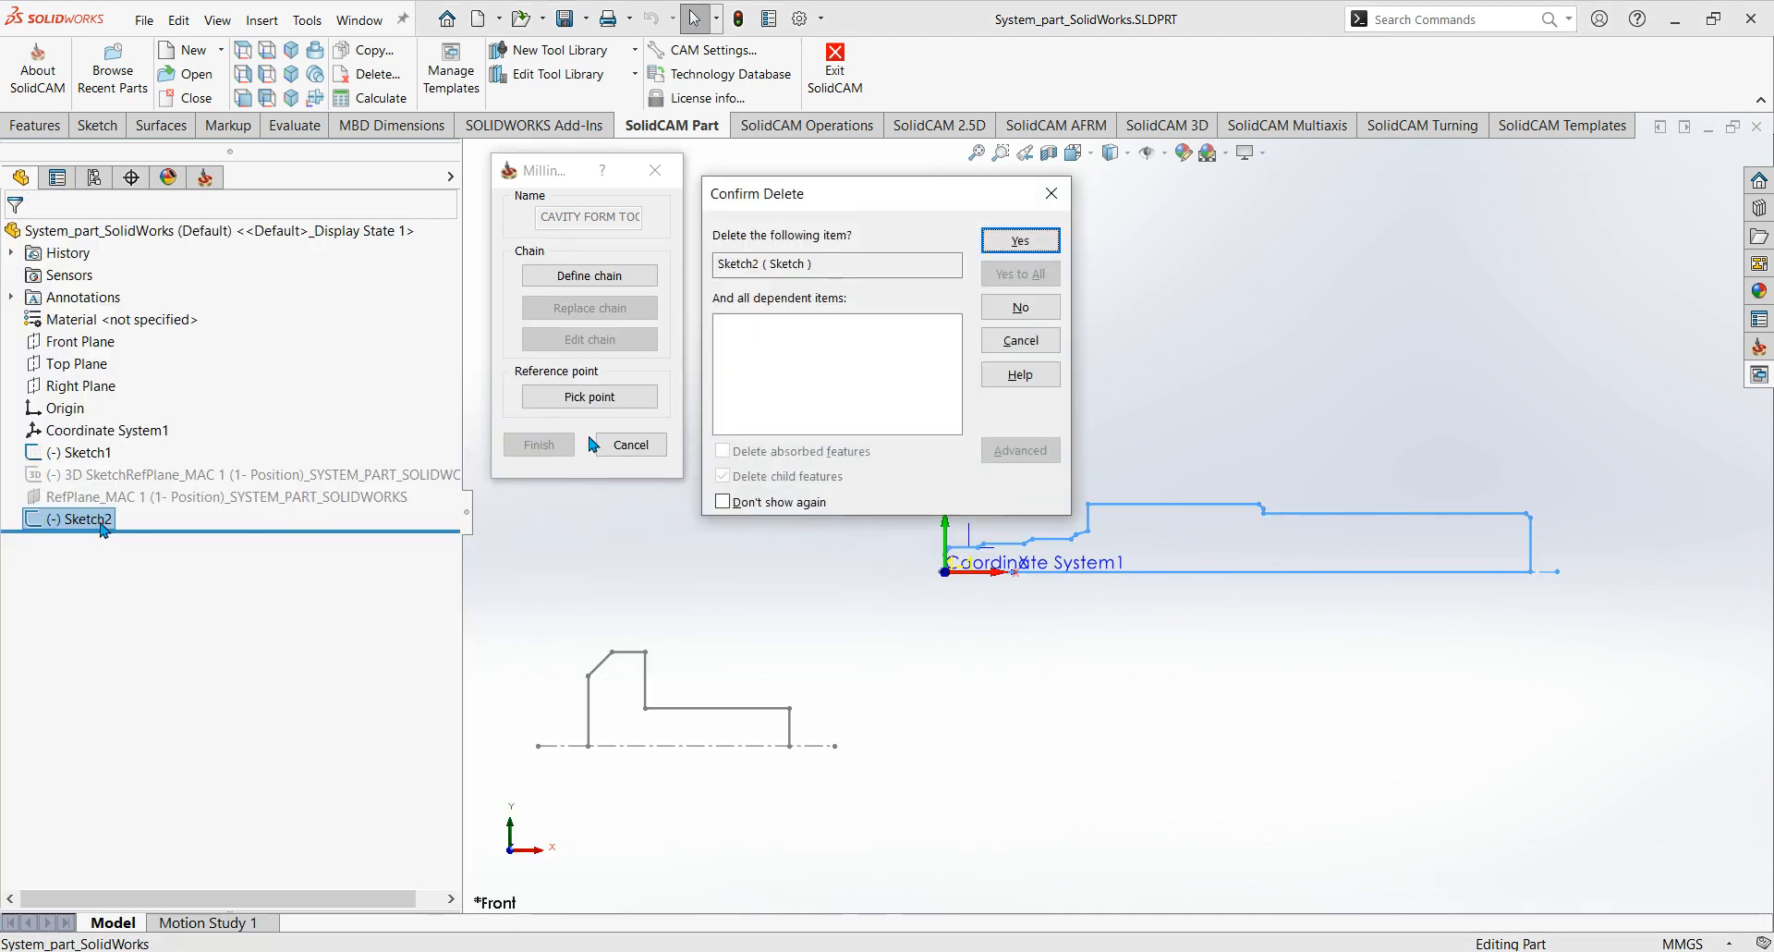
left_click(1017, 241)
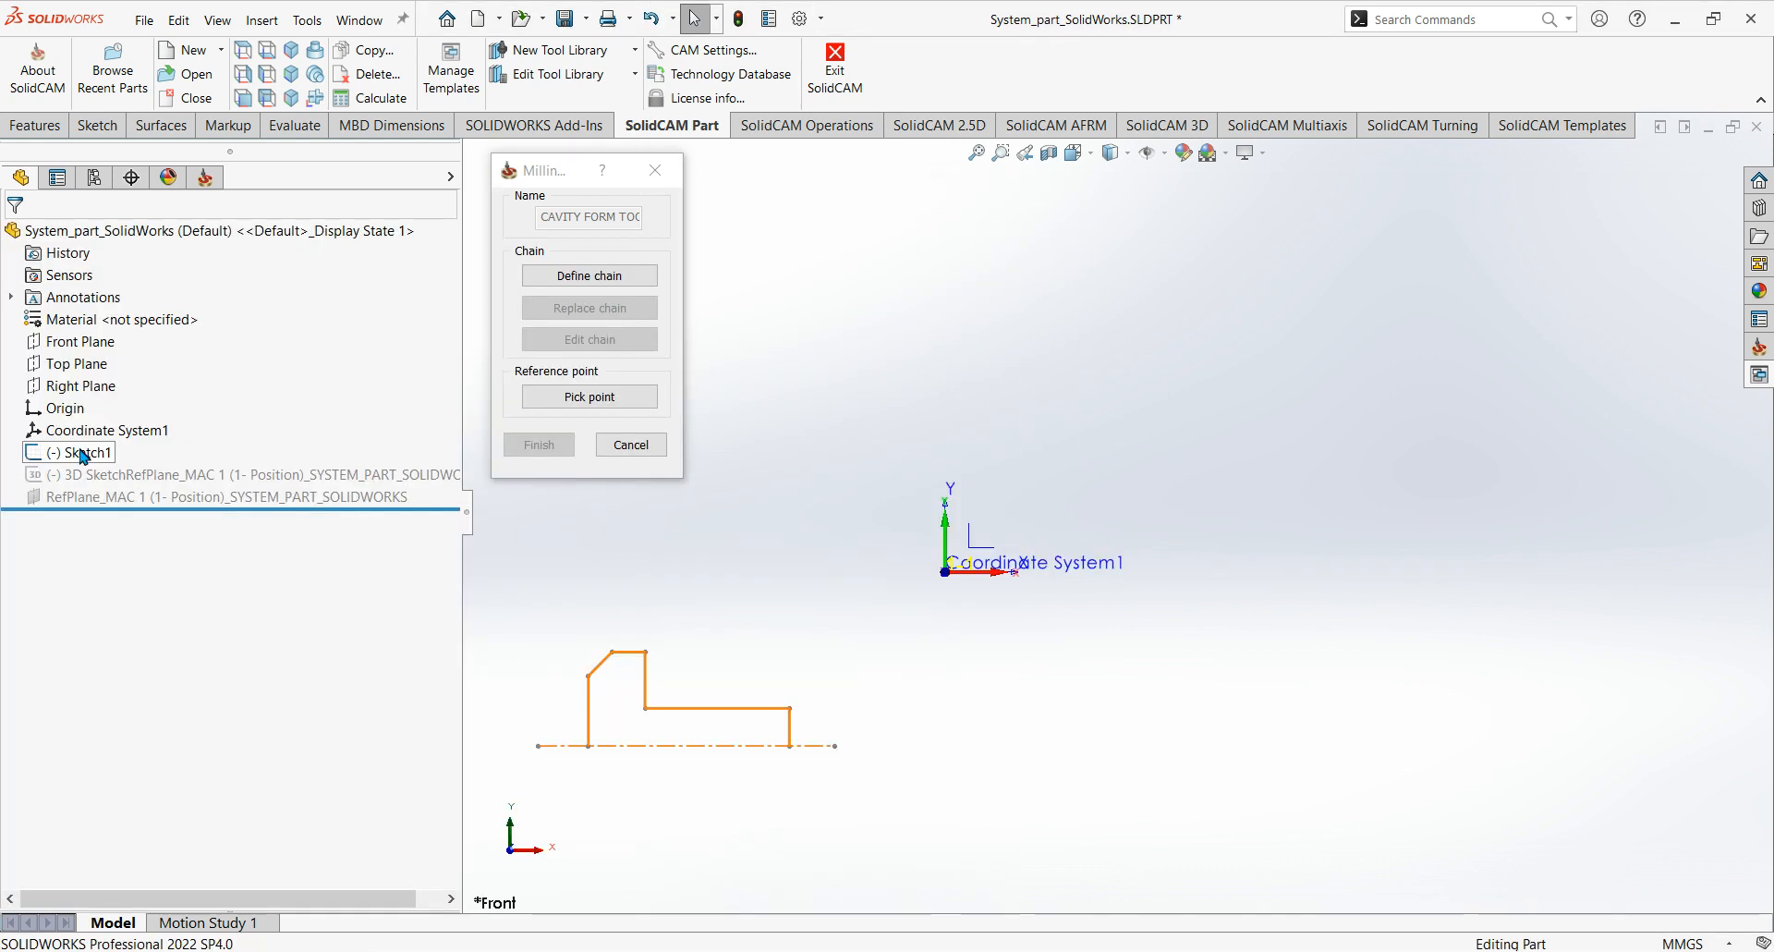
Examine the position of the drill profile in Sketch2 relative to Coordinate System1 and the sample profile in Sketch1.
left_click(83, 454)
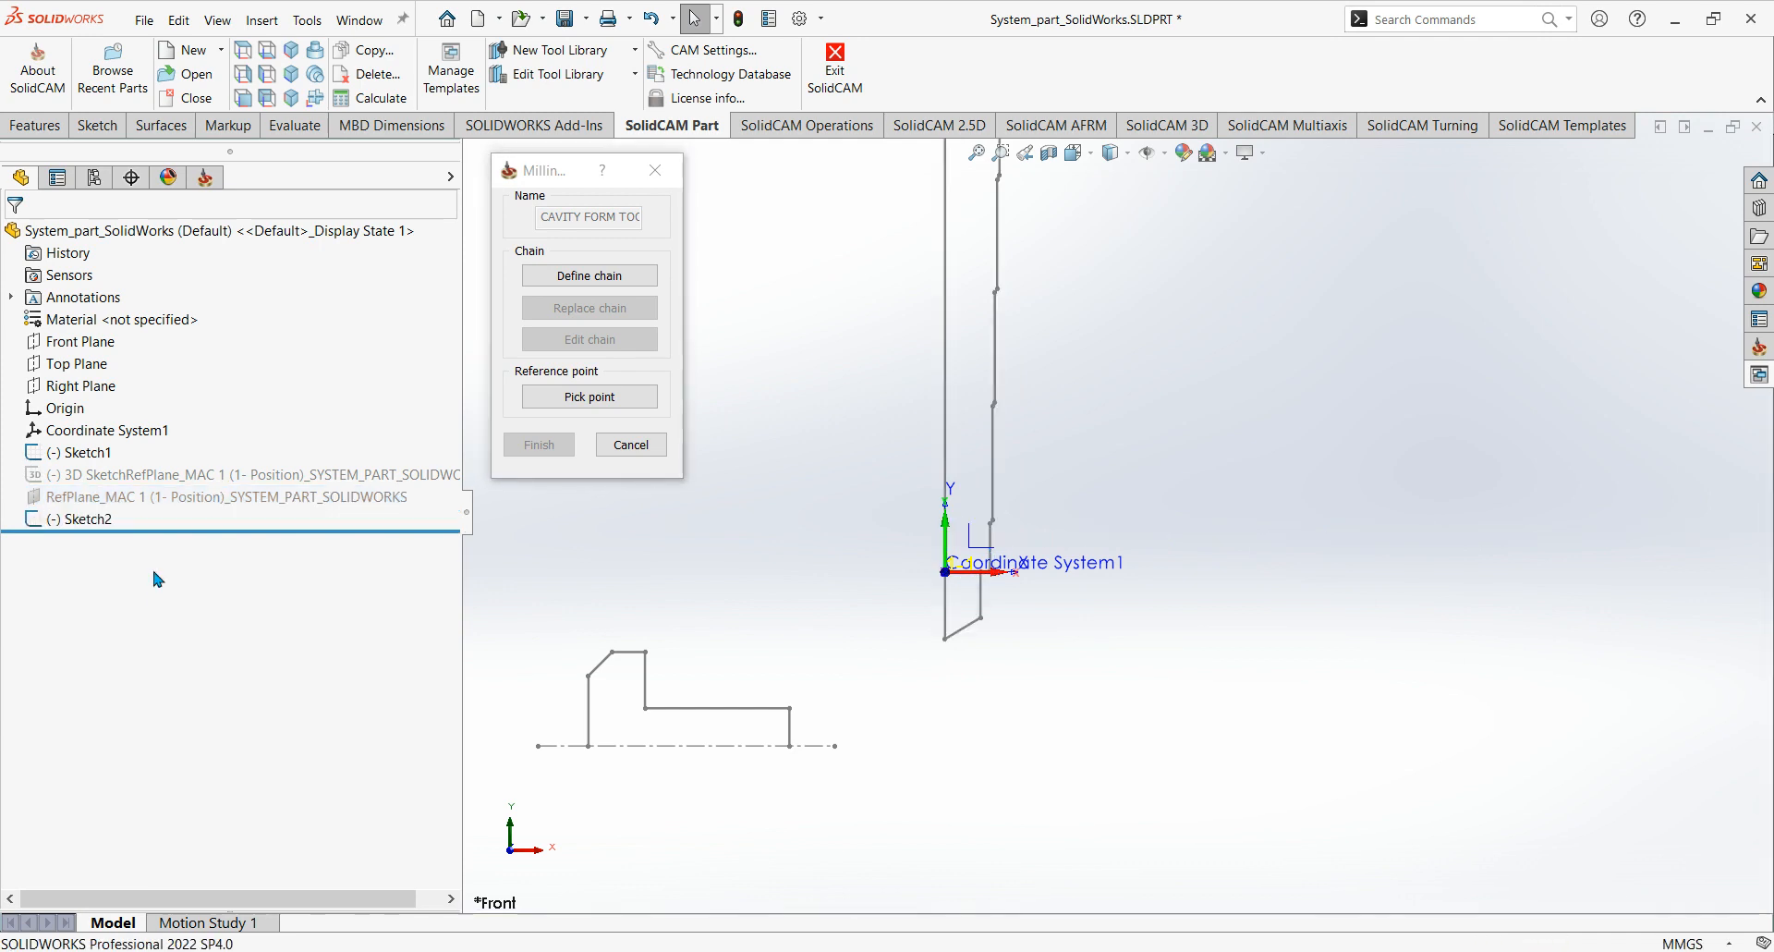
scroll(1129, 587, "up", 5)
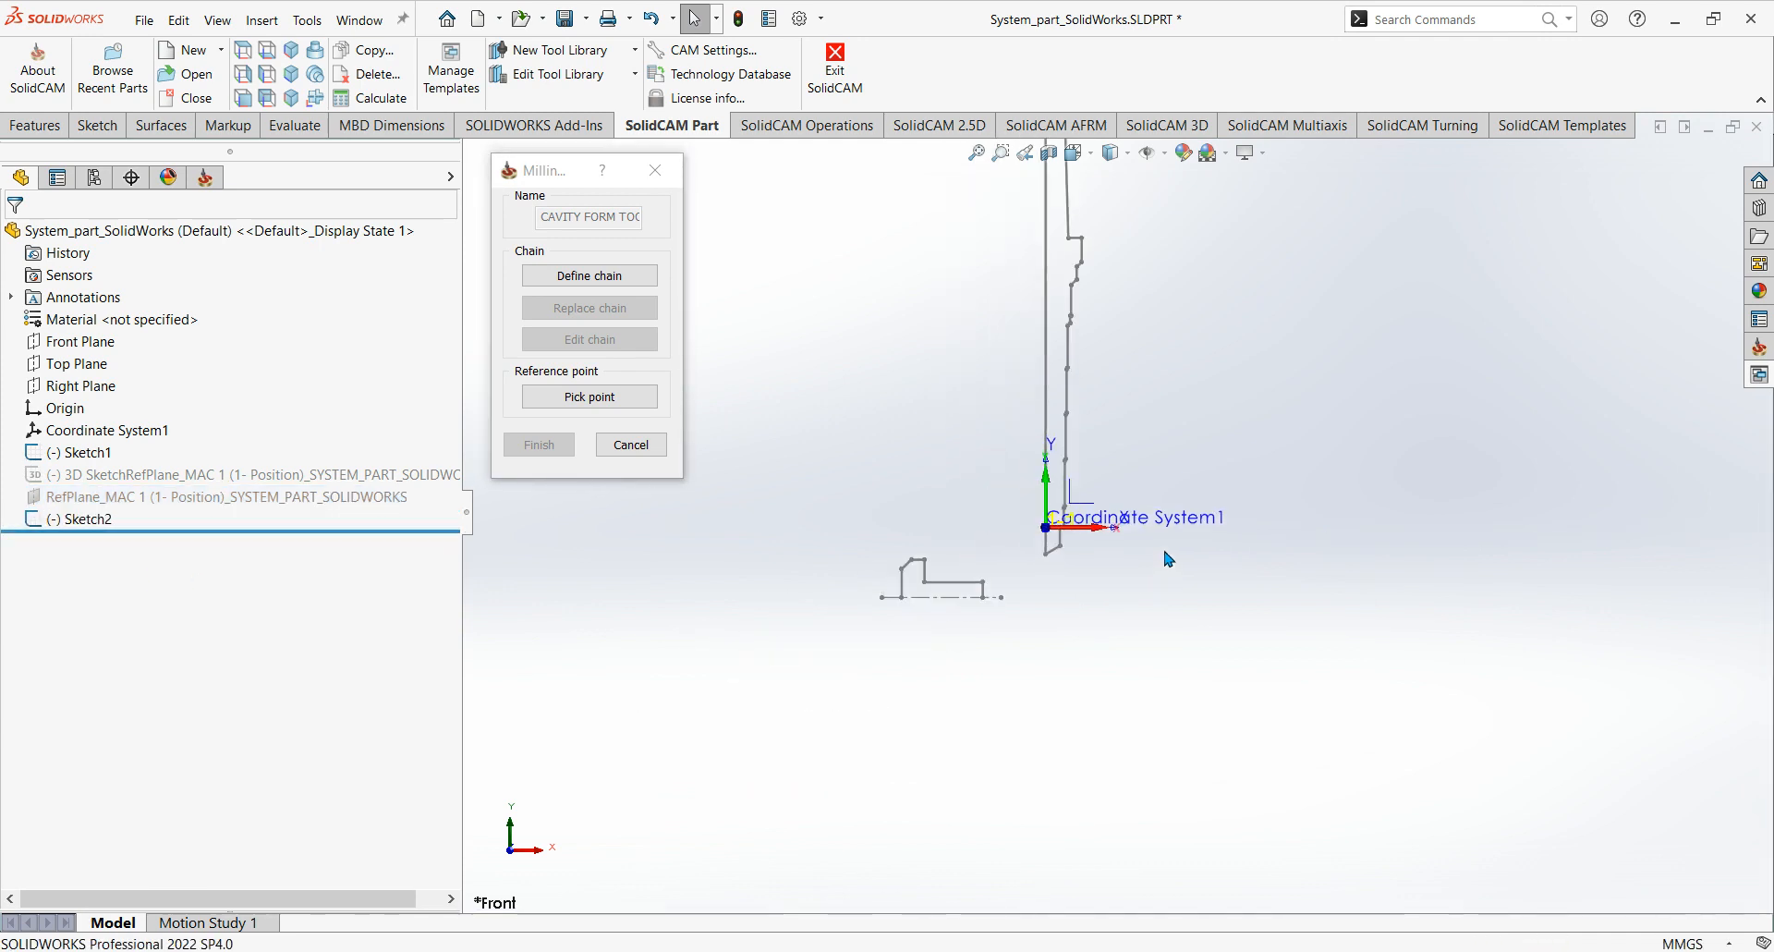
scroll(1165, 339, "up", 3)
scroll(1179, 352, "down", 2)
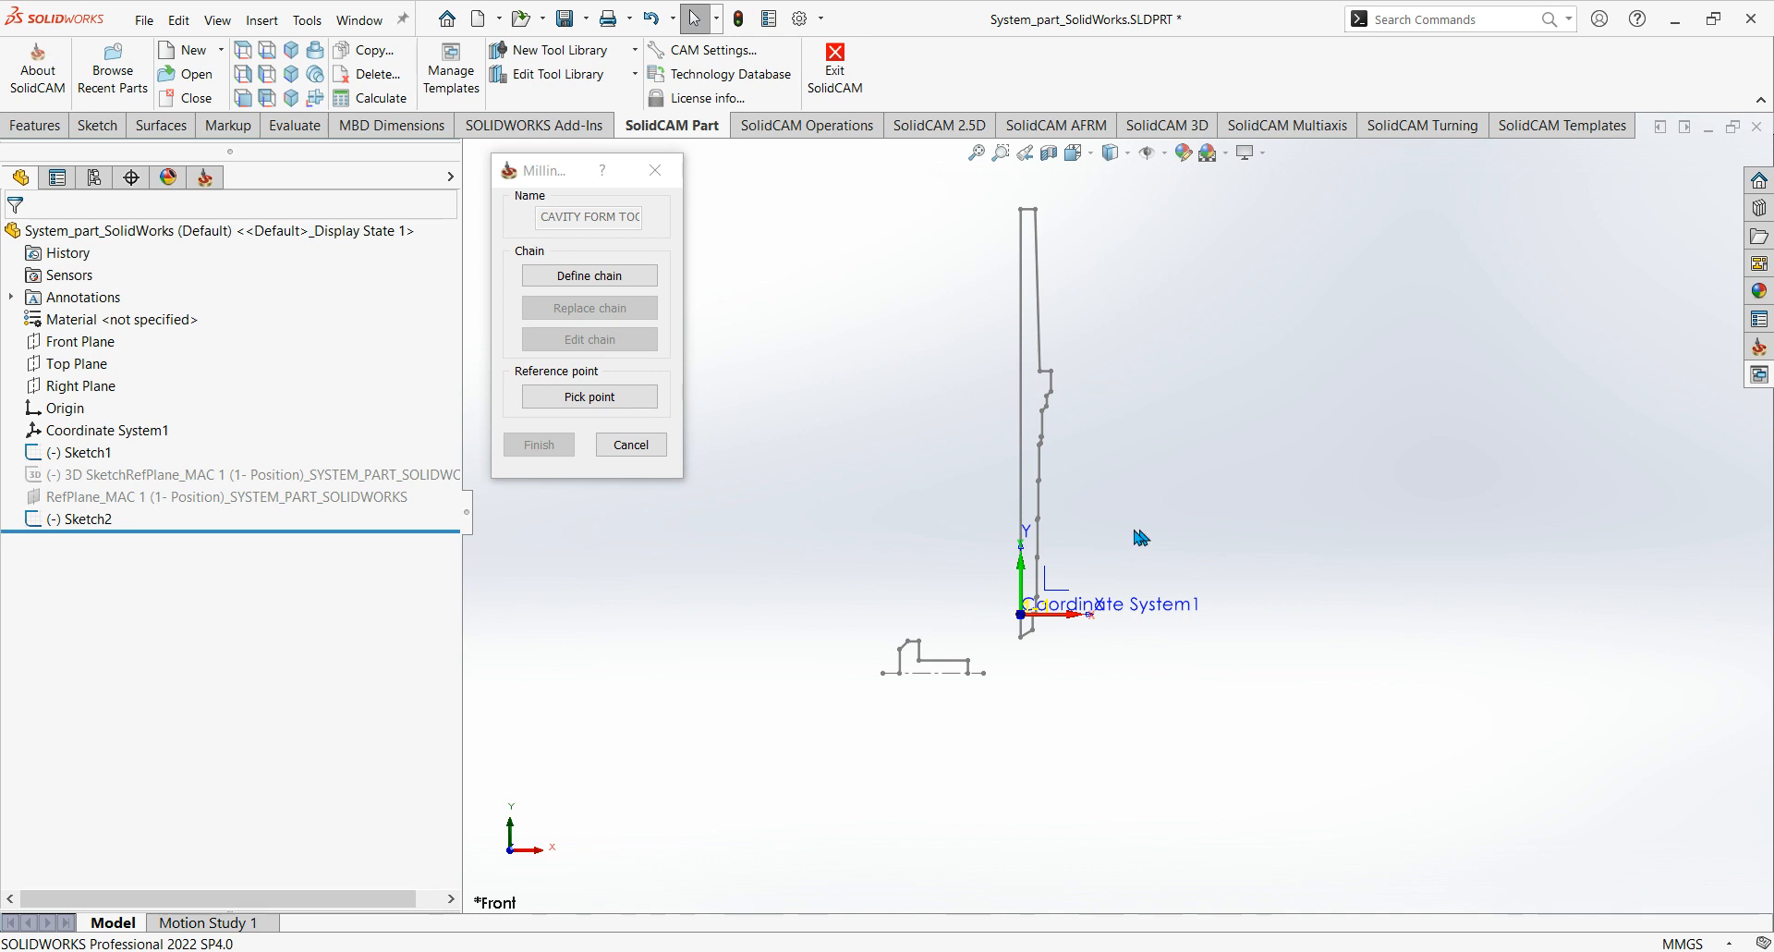
scroll(1143, 534, "up", 2)
scroll(1100, 535, "down", 3)
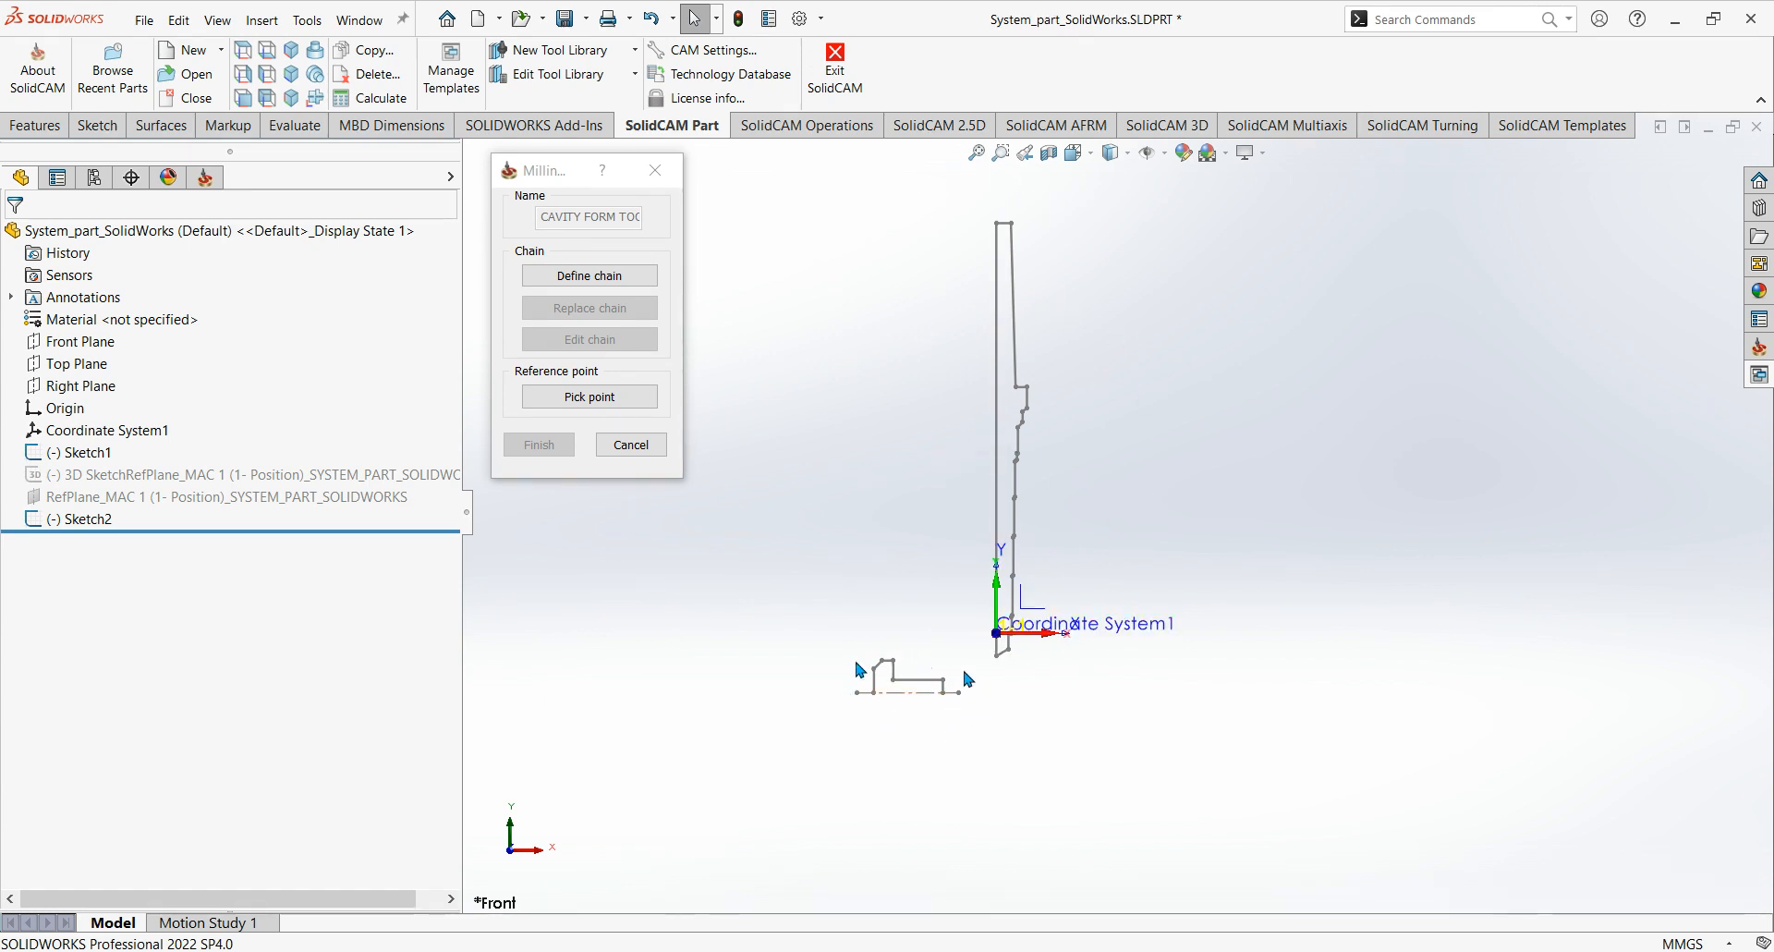
scroll(915, 693, "down", 2)
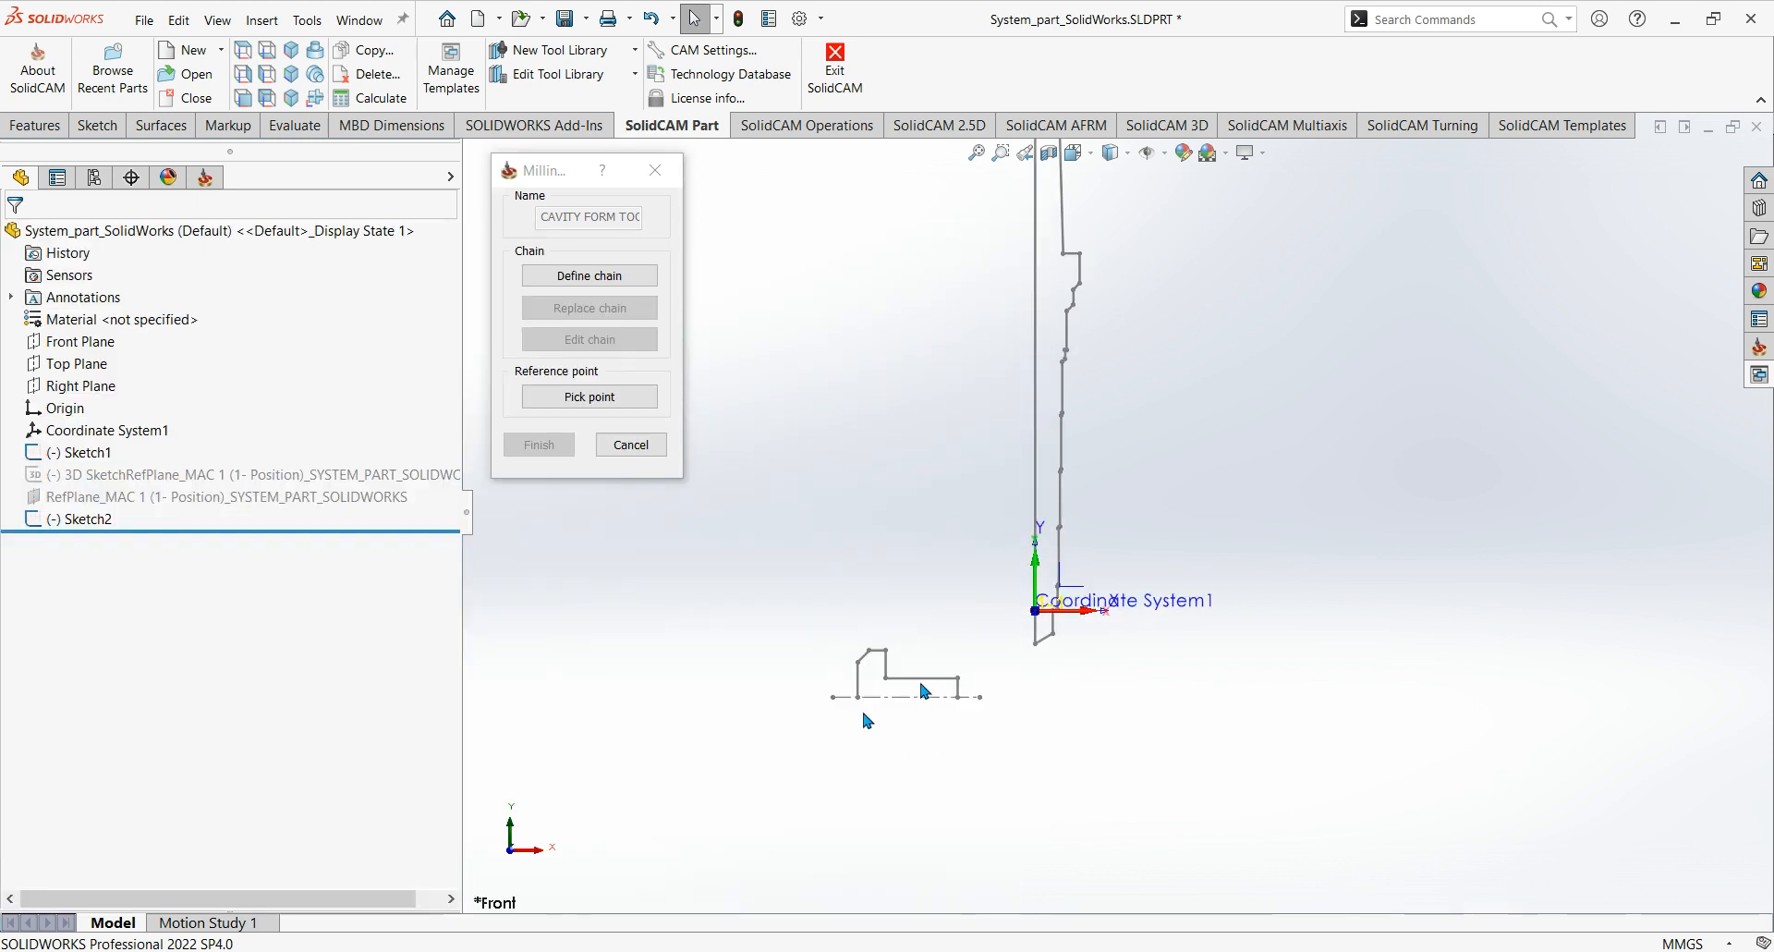
scroll(965, 658, "up", 2)
middle_click_drag(1149, 570, 1140, 589, "ctrl")
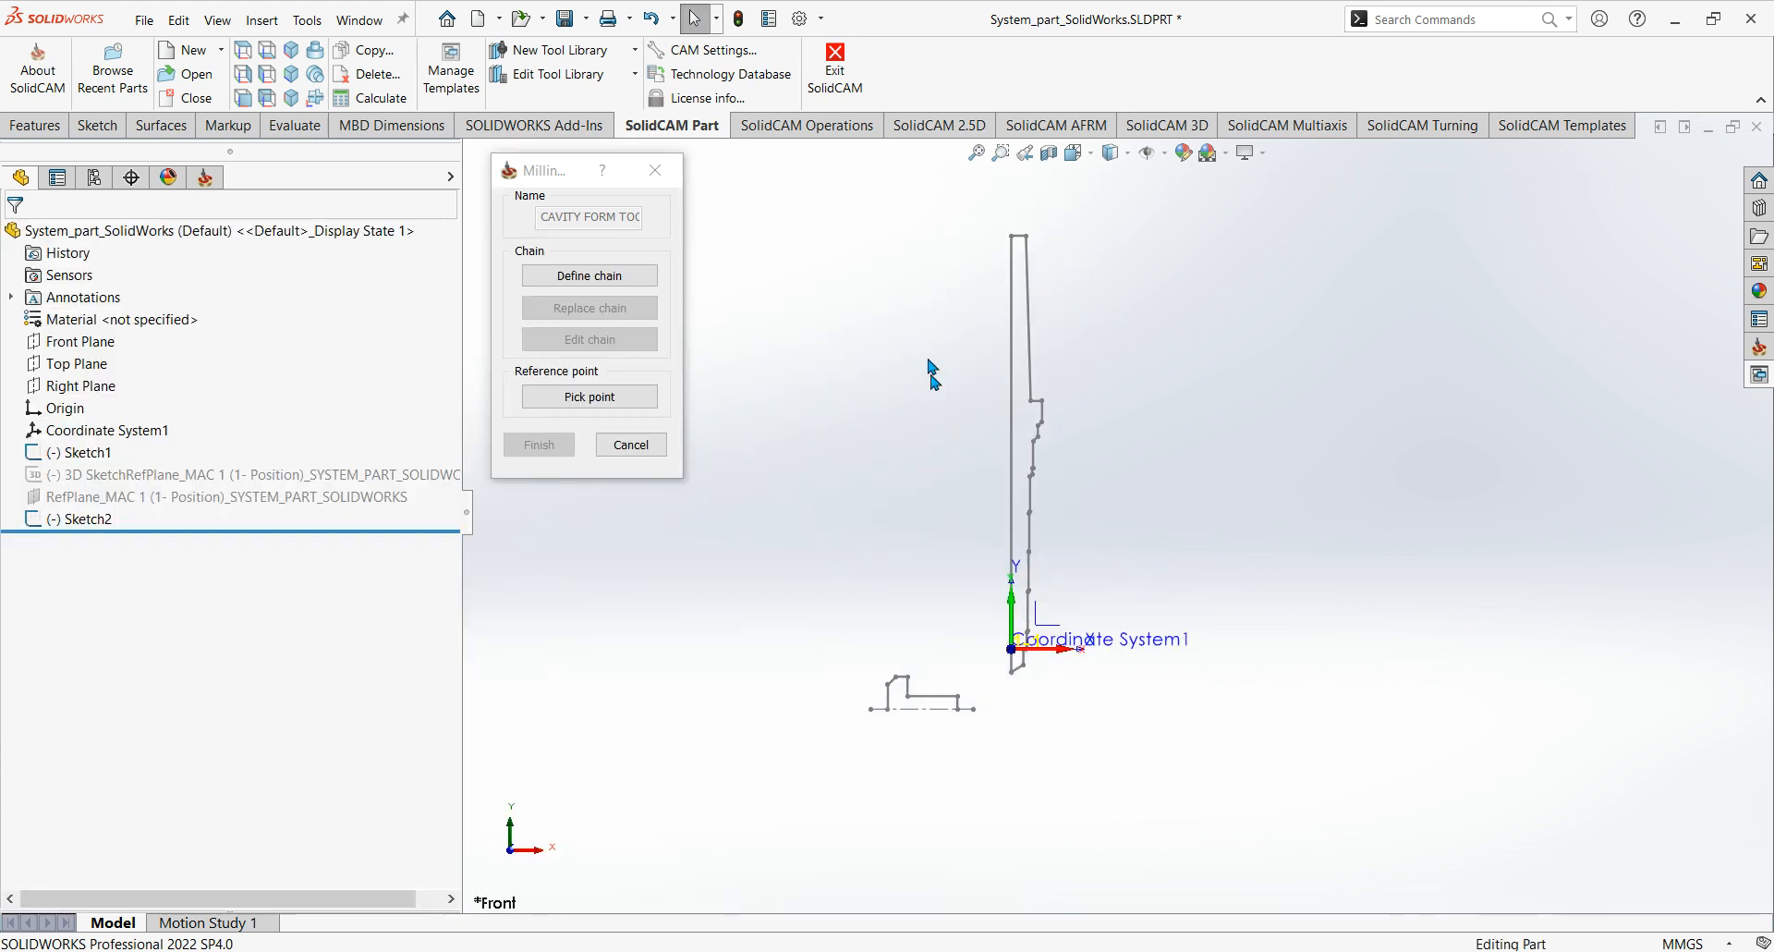
Open Sketch2 for editing and delete the 102, 28.50 and 75.66 length dimensions beside the drill profile.
left_click(100, 520)
left_click(118, 464)
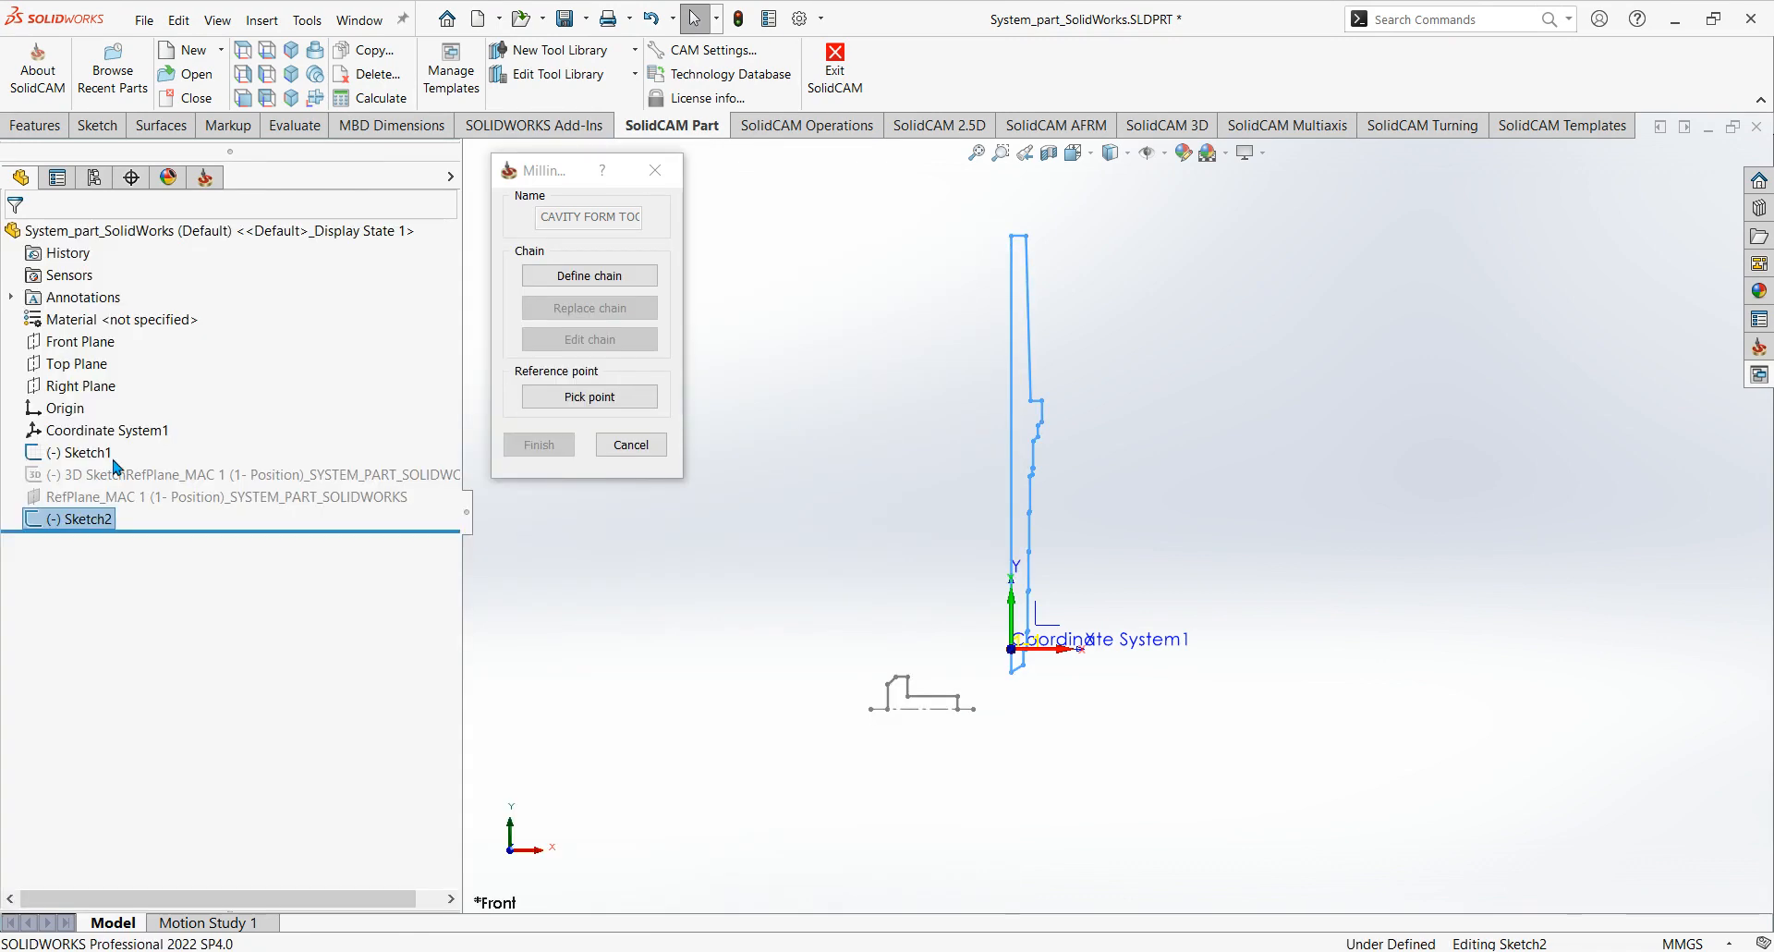
scroll(1157, 520, "down", 2)
scroll(1128, 540, "up", 5)
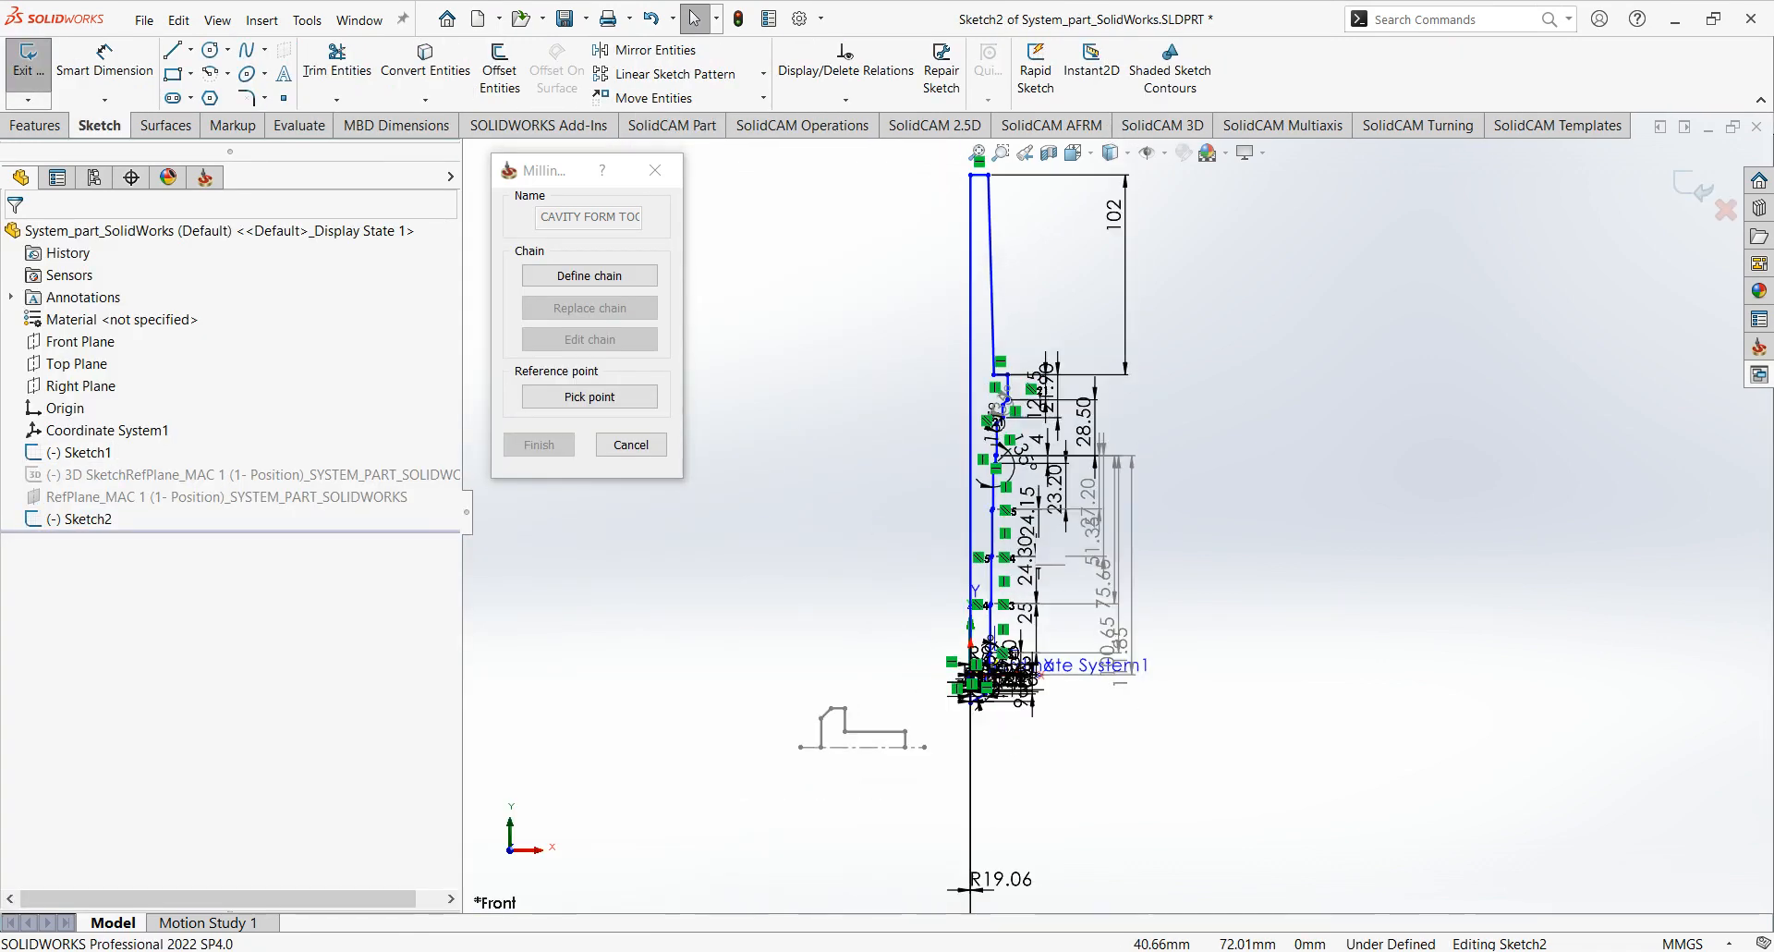
scroll(1128, 643, "down", 2)
scroll(1129, 641, "down", 1)
middle_click_drag(1136, 640, 1144, 693, "ctrl")
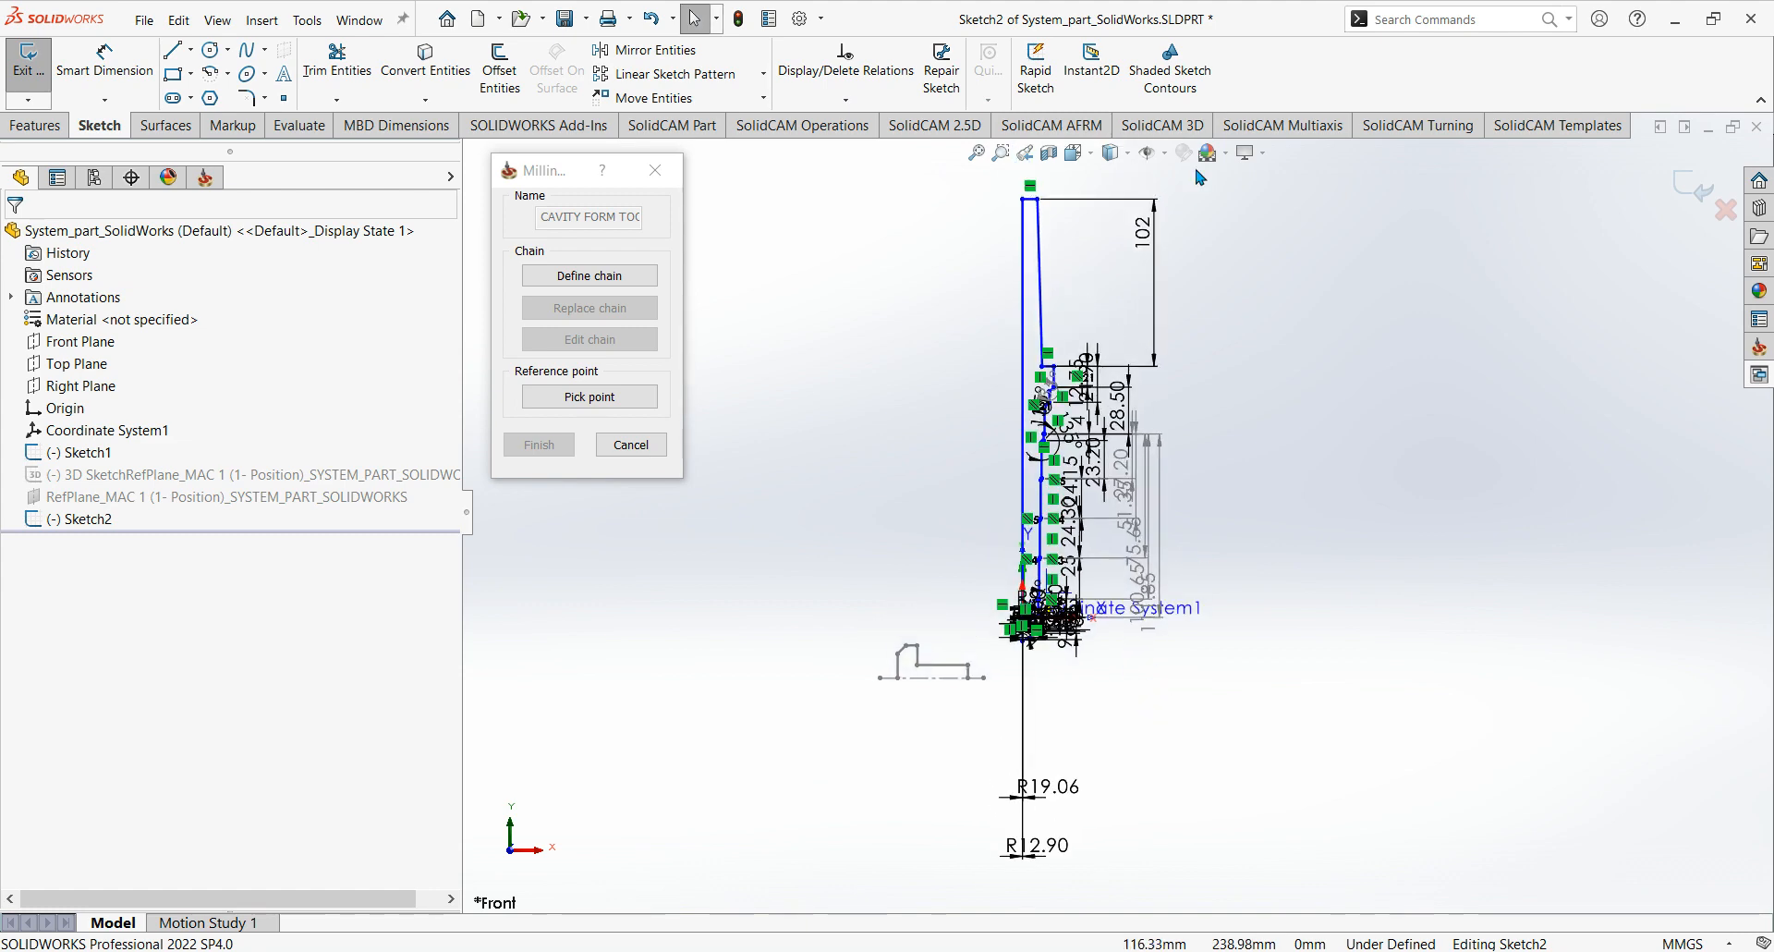
left_click(1154, 244)
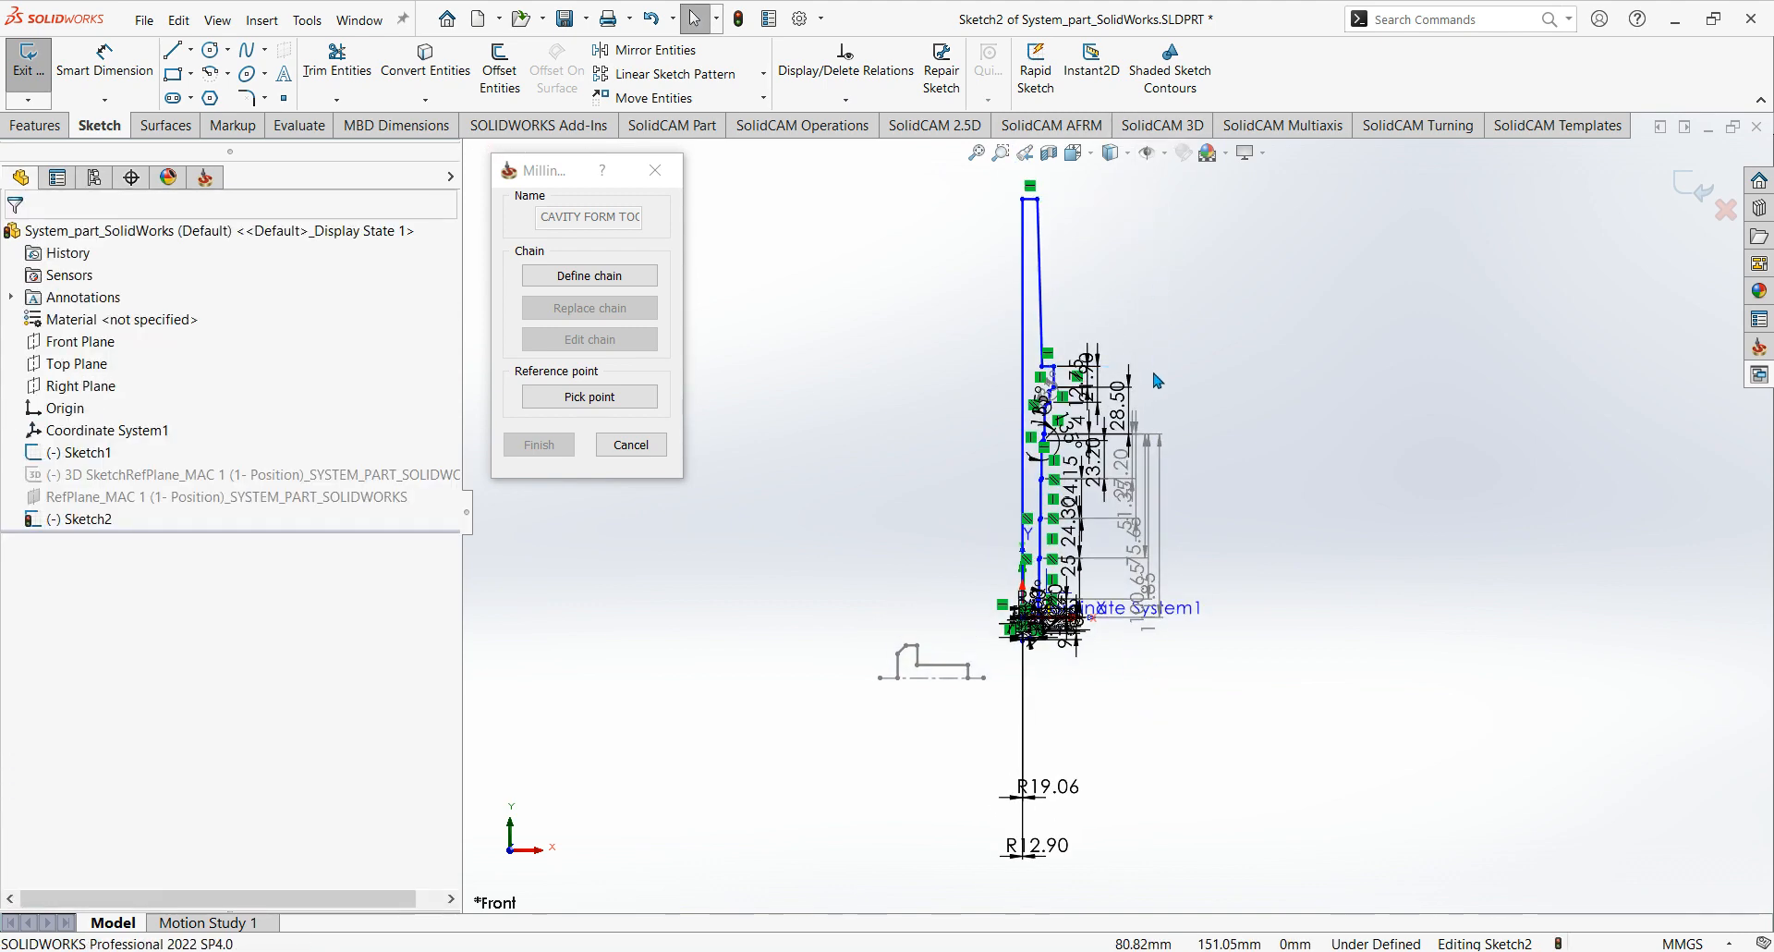
left_click(1124, 512)
key("Delete")
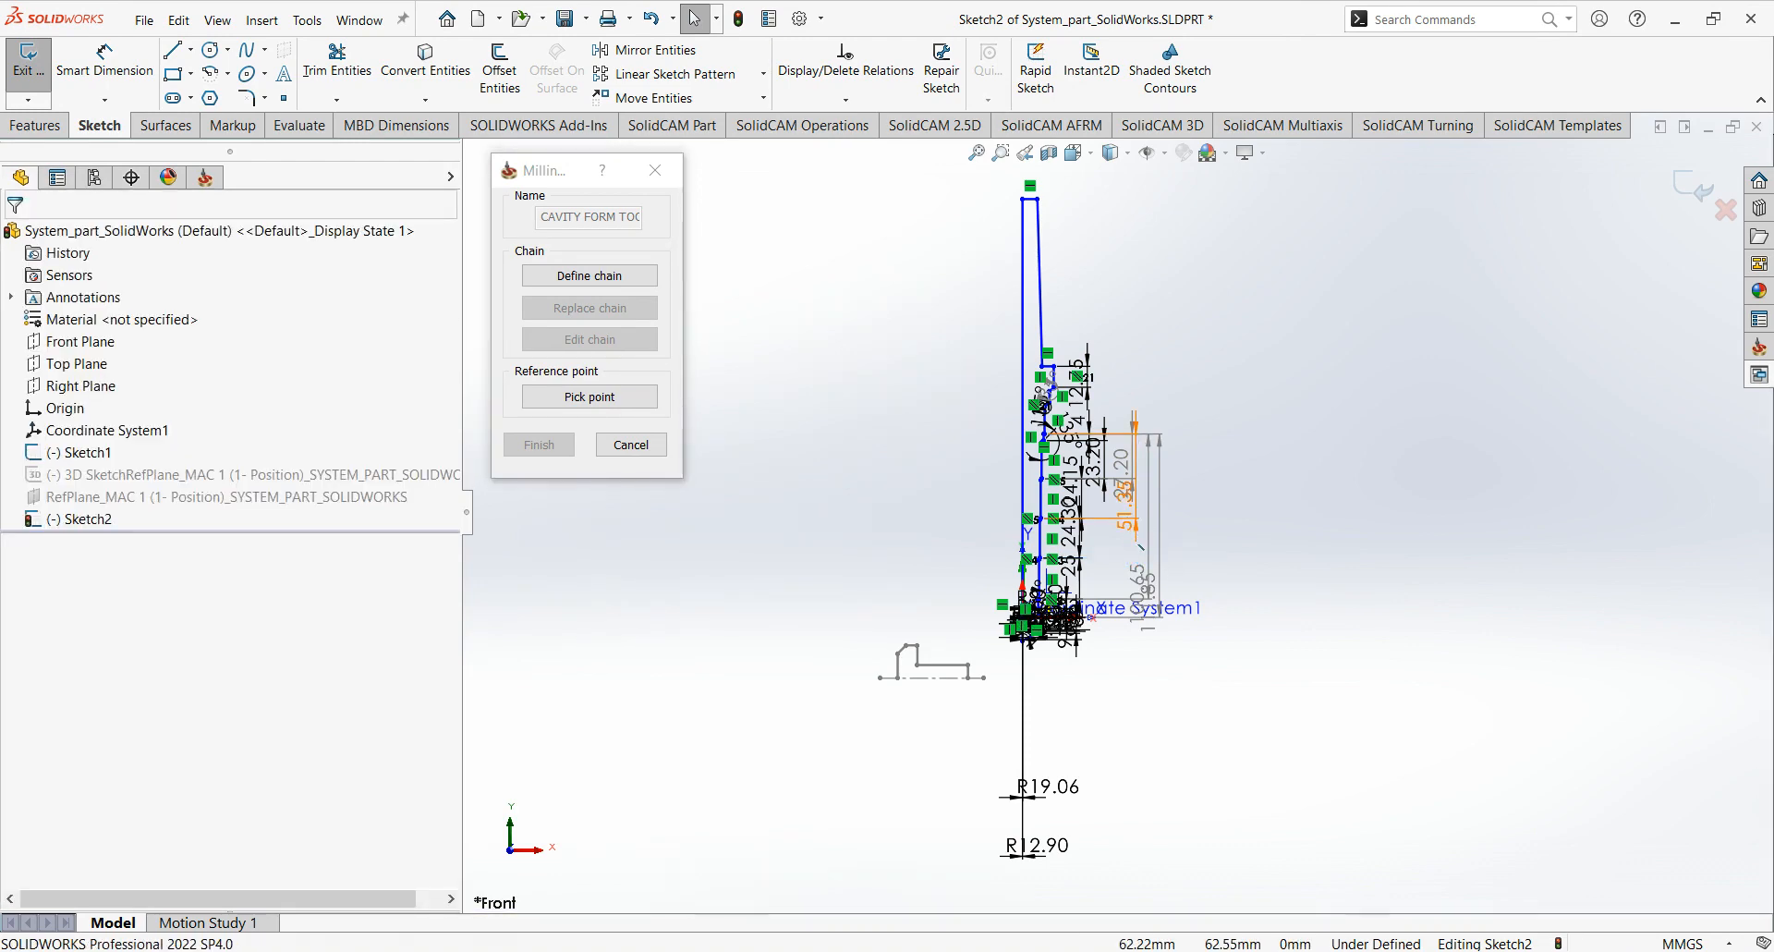
Delete the R19.06 and R12.90 radius dimensions and the cluster of length dimensions beside the profile's upper part.
left_click(1050, 789)
key("Delete")
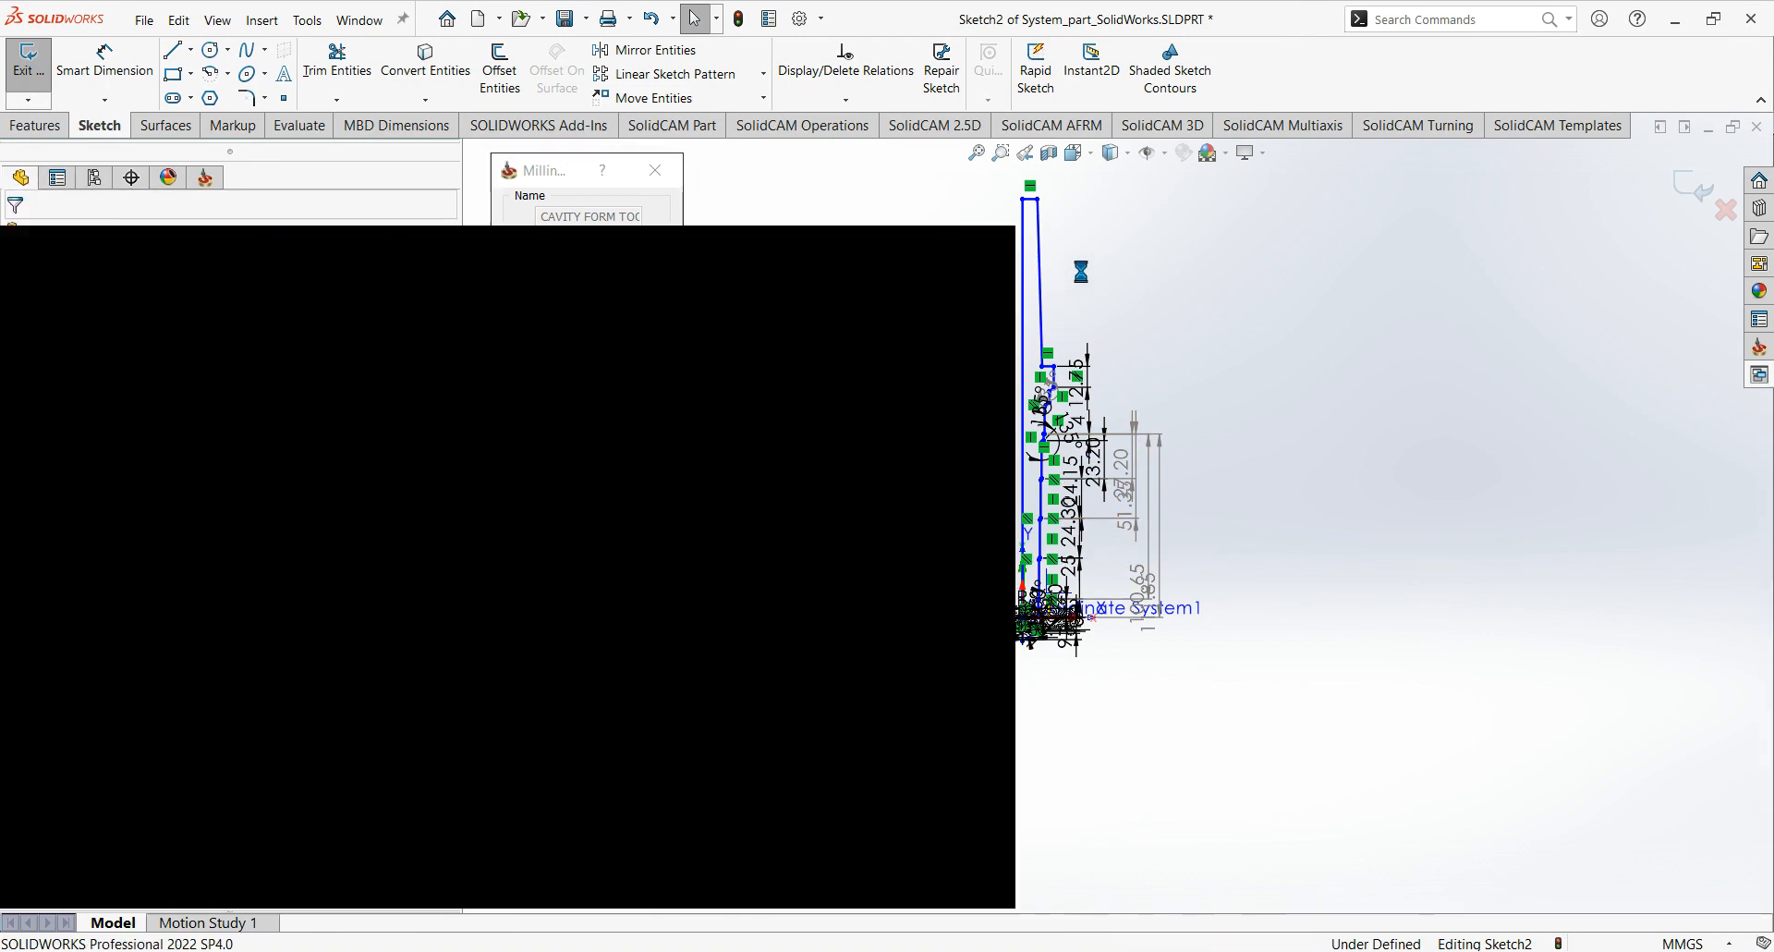
left_click_drag(1072, 302, 1285, 731)
key("Delete")
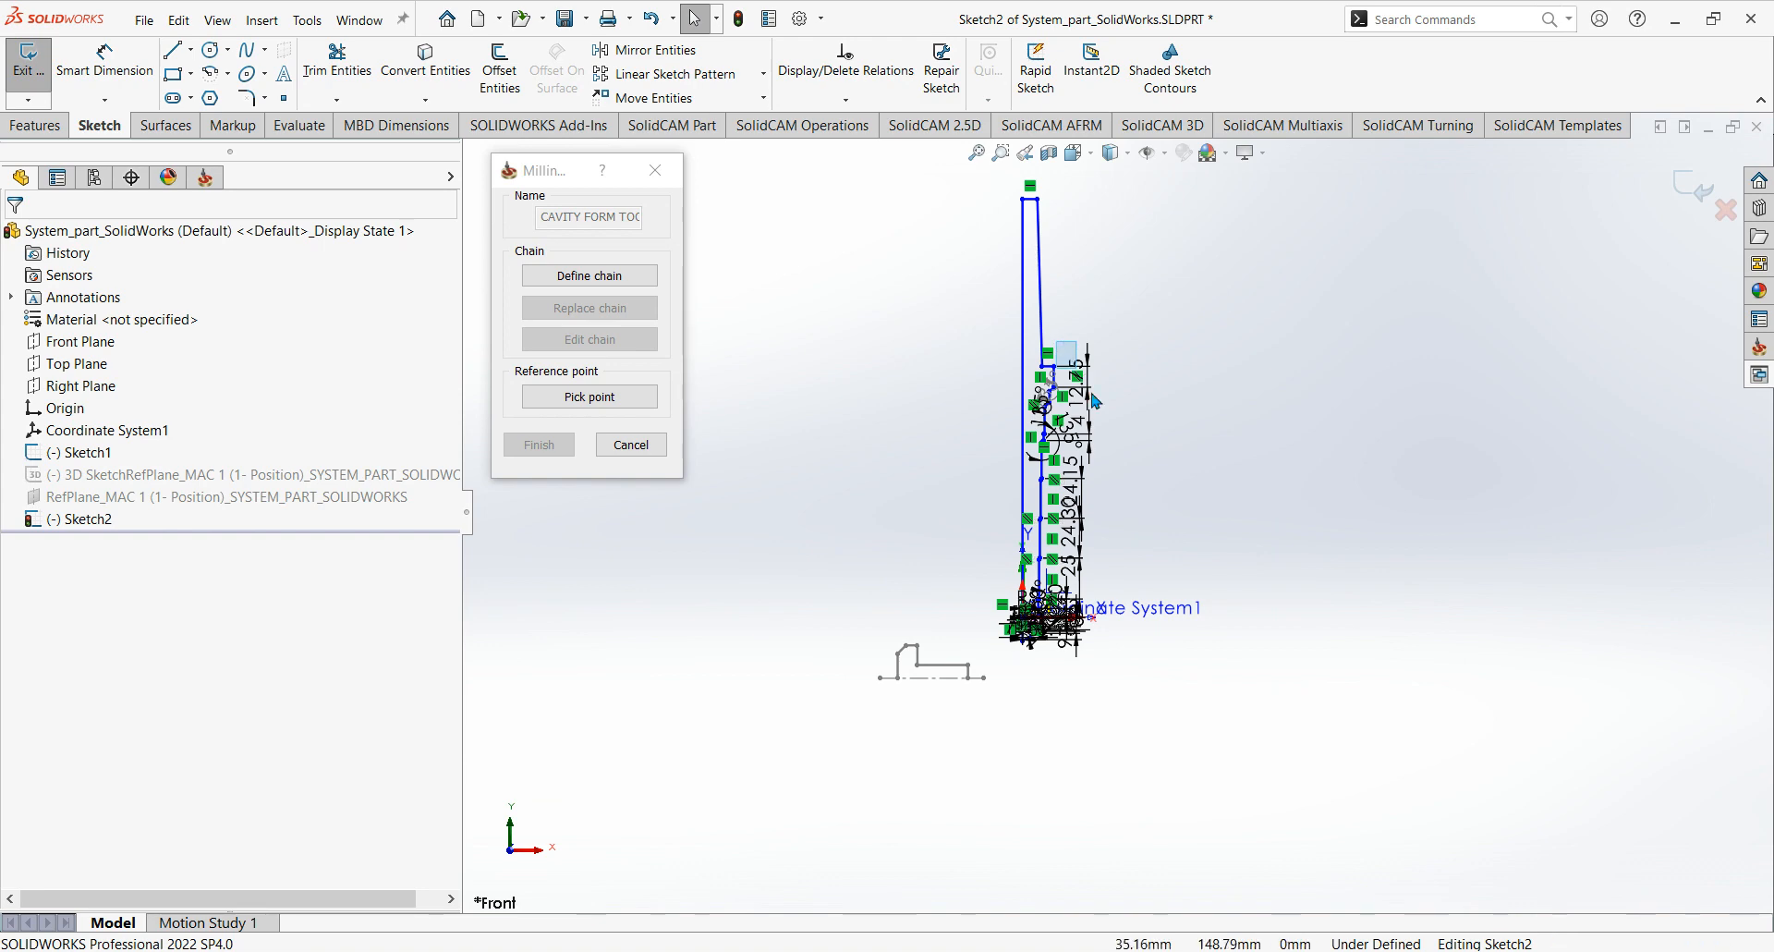
left_click_drag(1056, 341, 1201, 760)
key("Delete")
Pull the 150° angle dimension near the drill tip clear of the profile and delete it.
scroll(1090, 610, "down", 3)
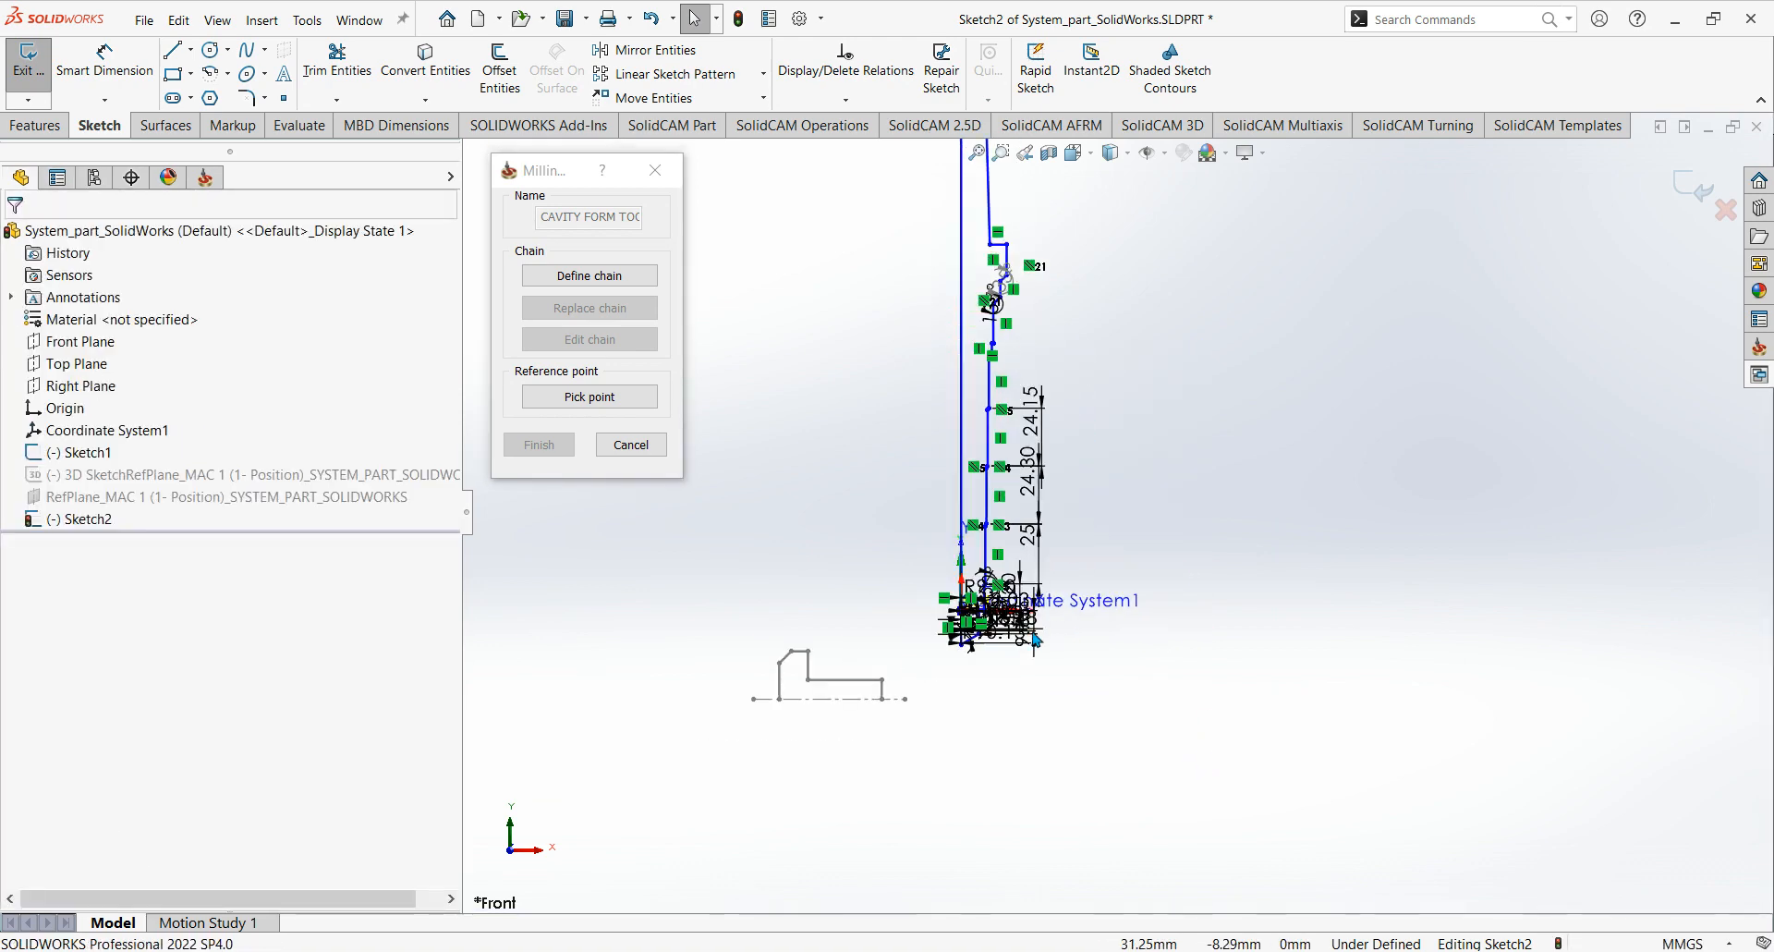
scroll(1041, 631, "down", 5)
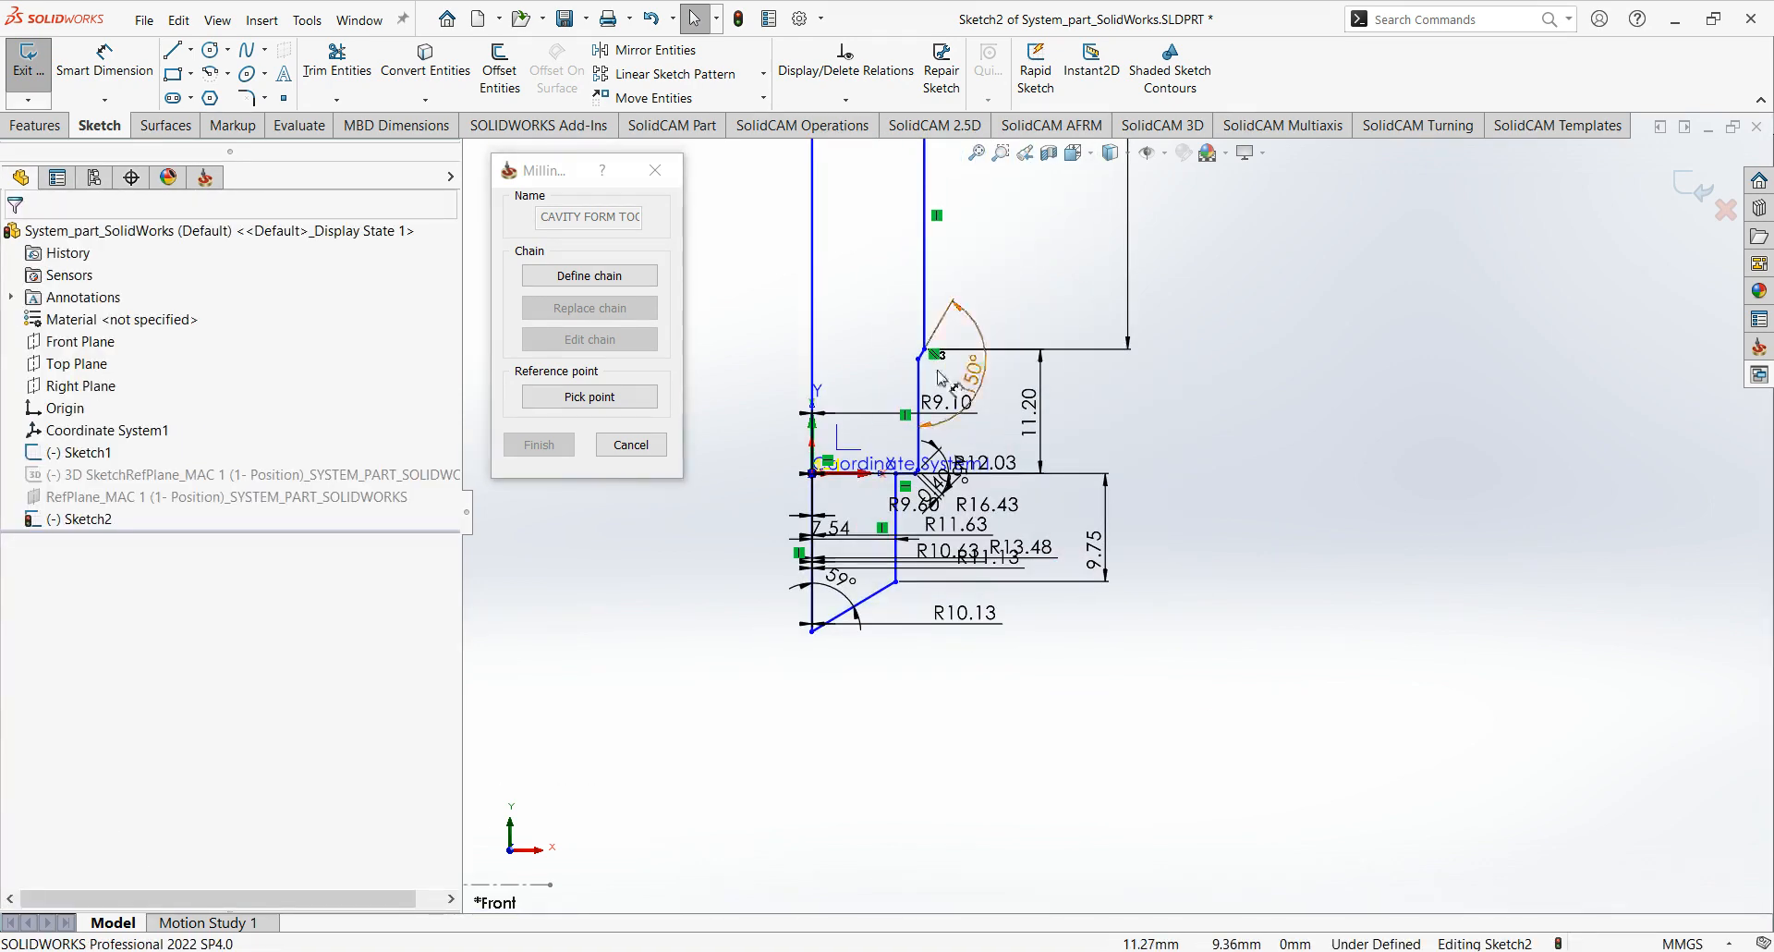
left_click_drag(1110, 703, 1117, 668)
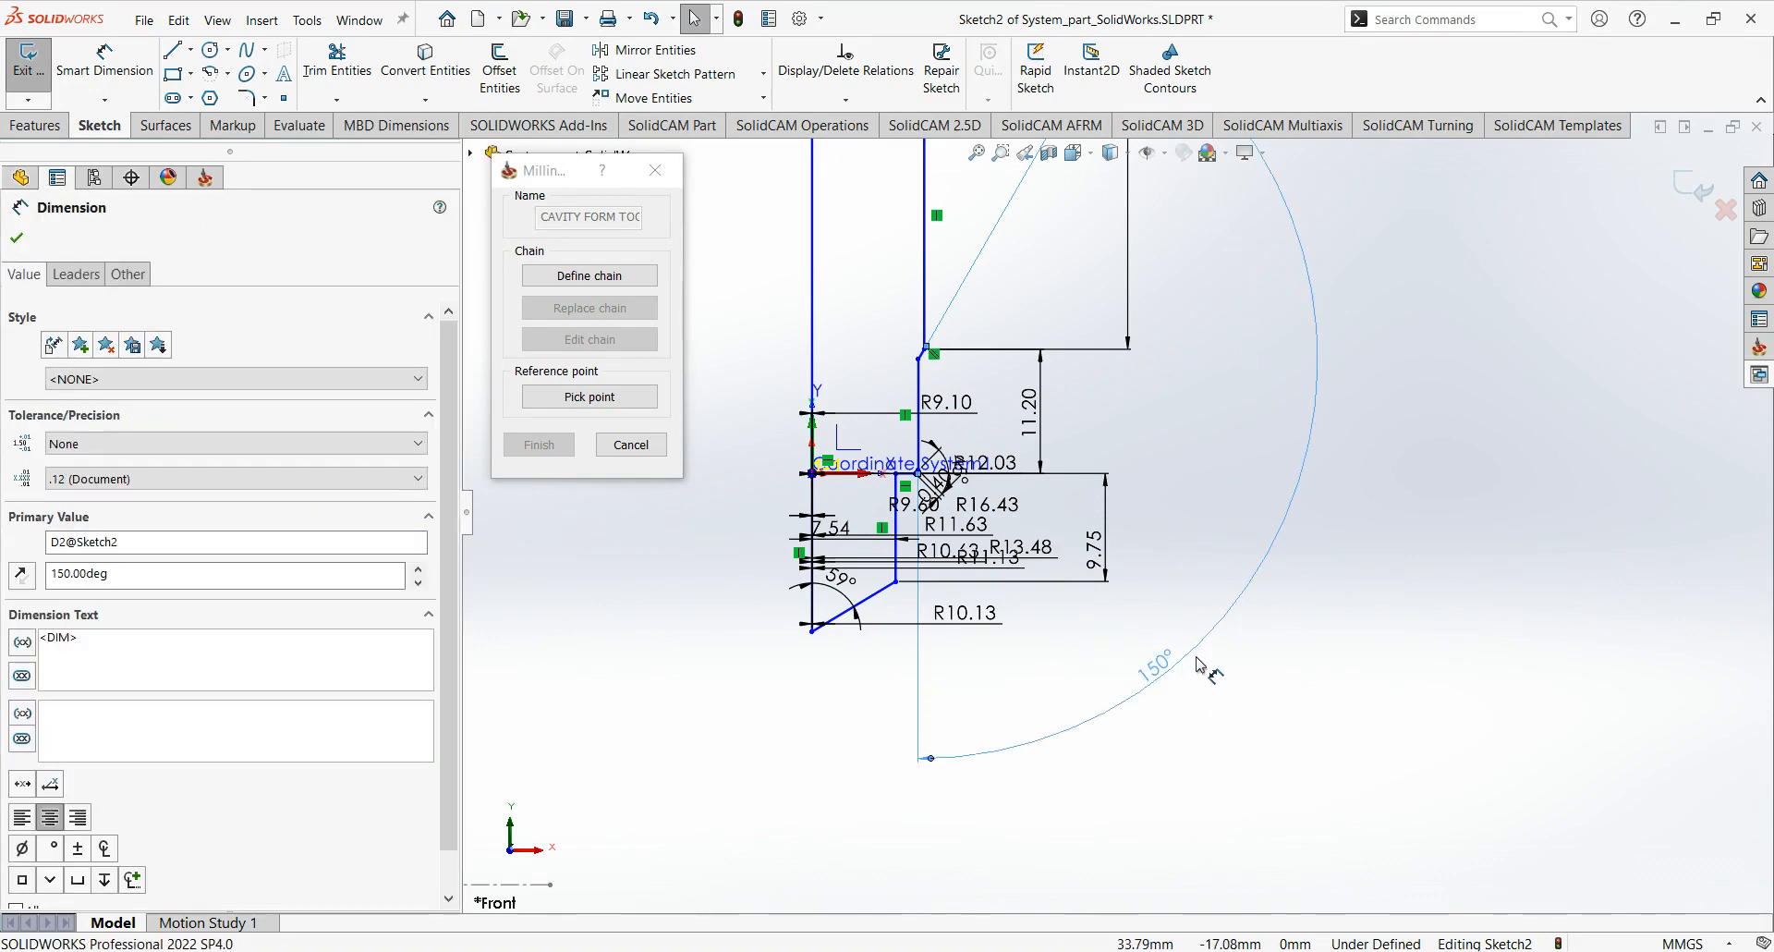
left_click(1216, 710)
left_click(1158, 667)
key("Delete")
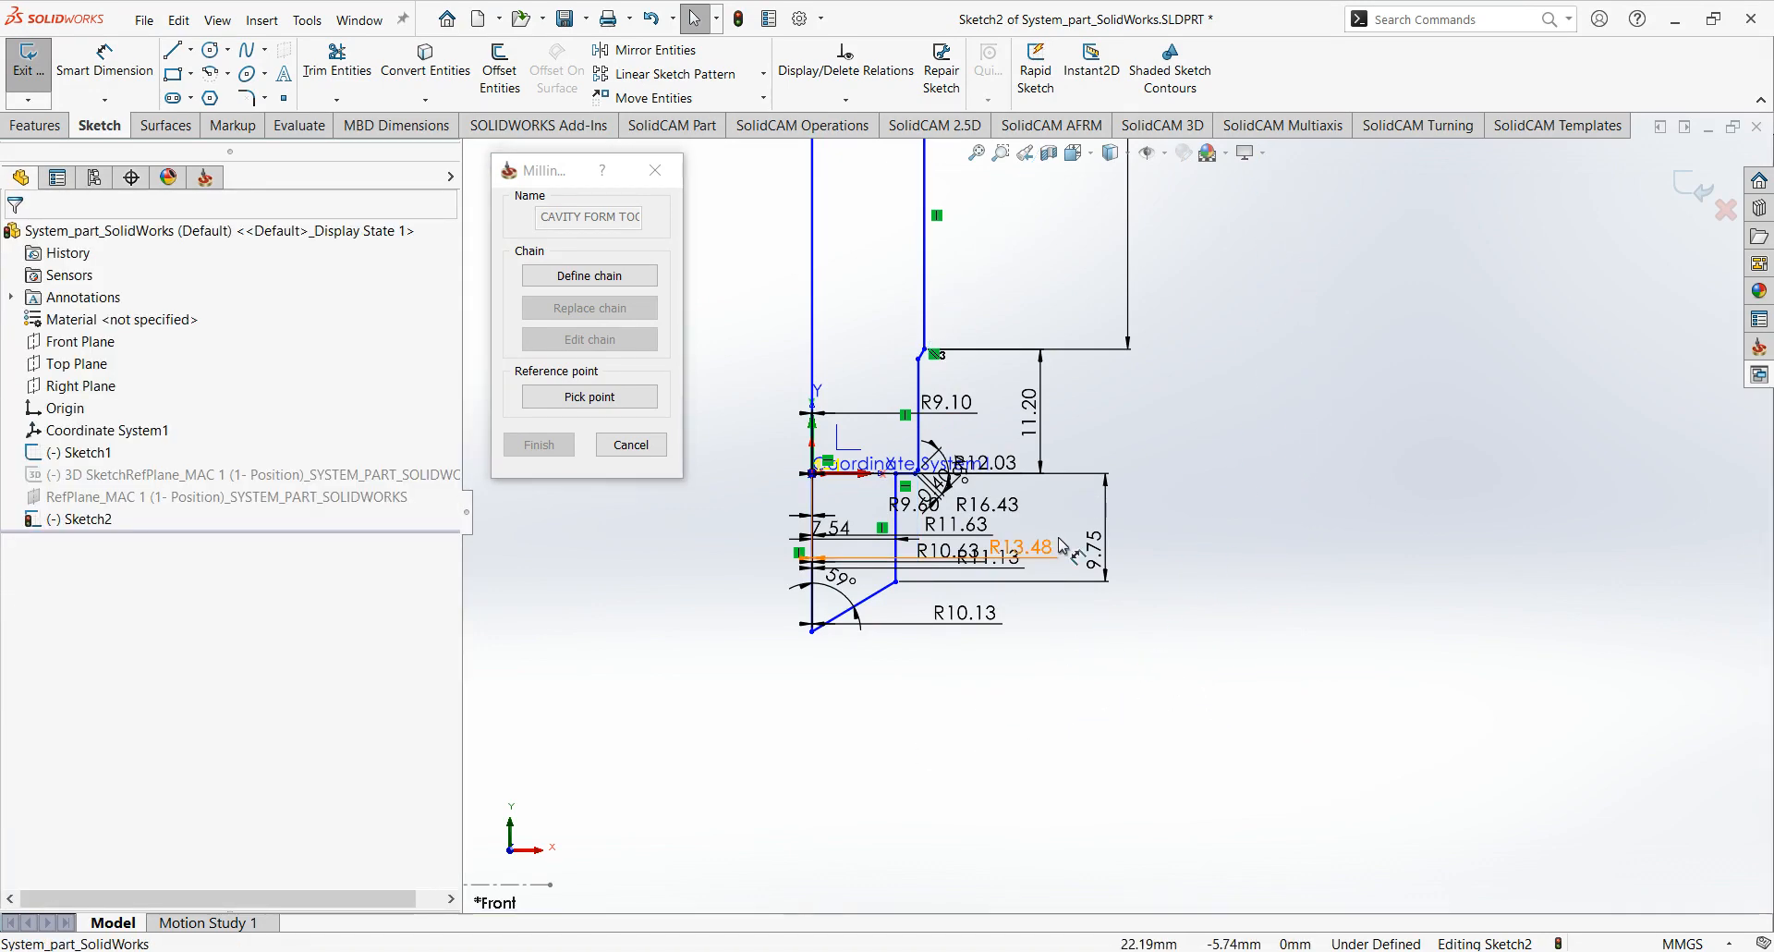
Delete the 9.75 and 11.20 length dimensions and the R9.10 radius dimension beside the lower drill profile.
left_click(1108, 547)
key("Delete")
left_click(1044, 440)
key("Delete")
left_click(947, 403)
key("Delete")
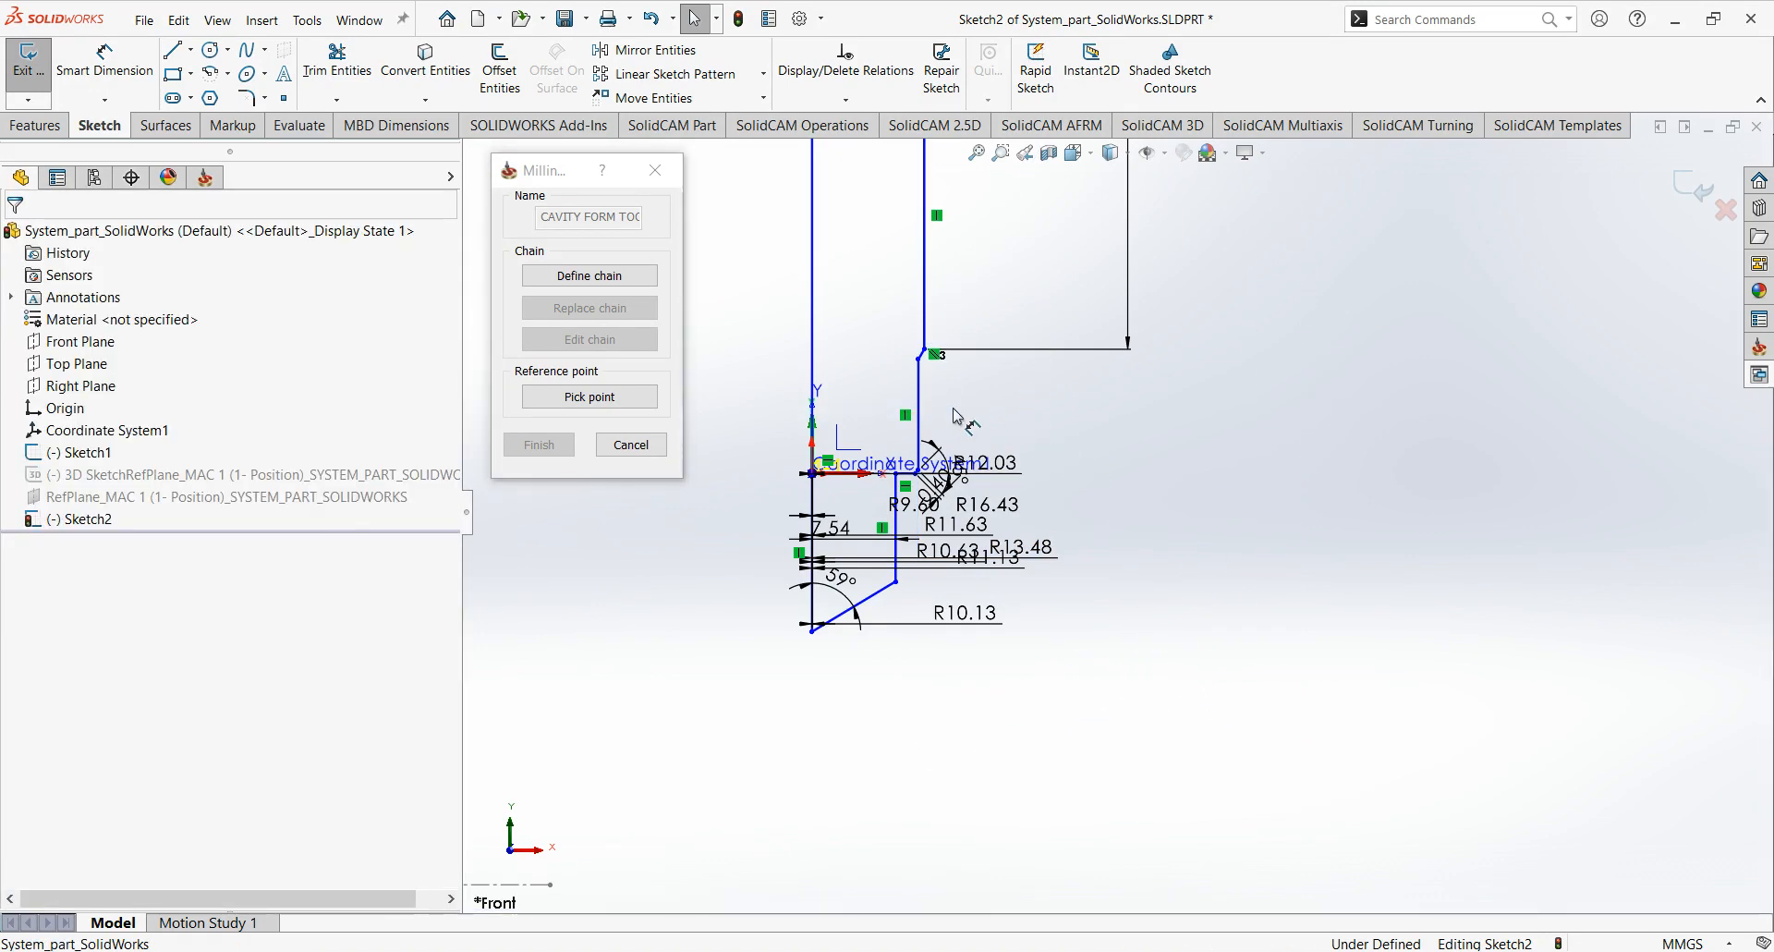
Delete the remaining radius dimensions around the drill tip, including R12.03, R16.43, R13.48 and R10.13, together with the 59° angle dimension.
left_click(992, 460)
left_click(984, 504, "ctrl")
left_click(970, 524, "ctrl")
left_click(968, 549, "ctrl")
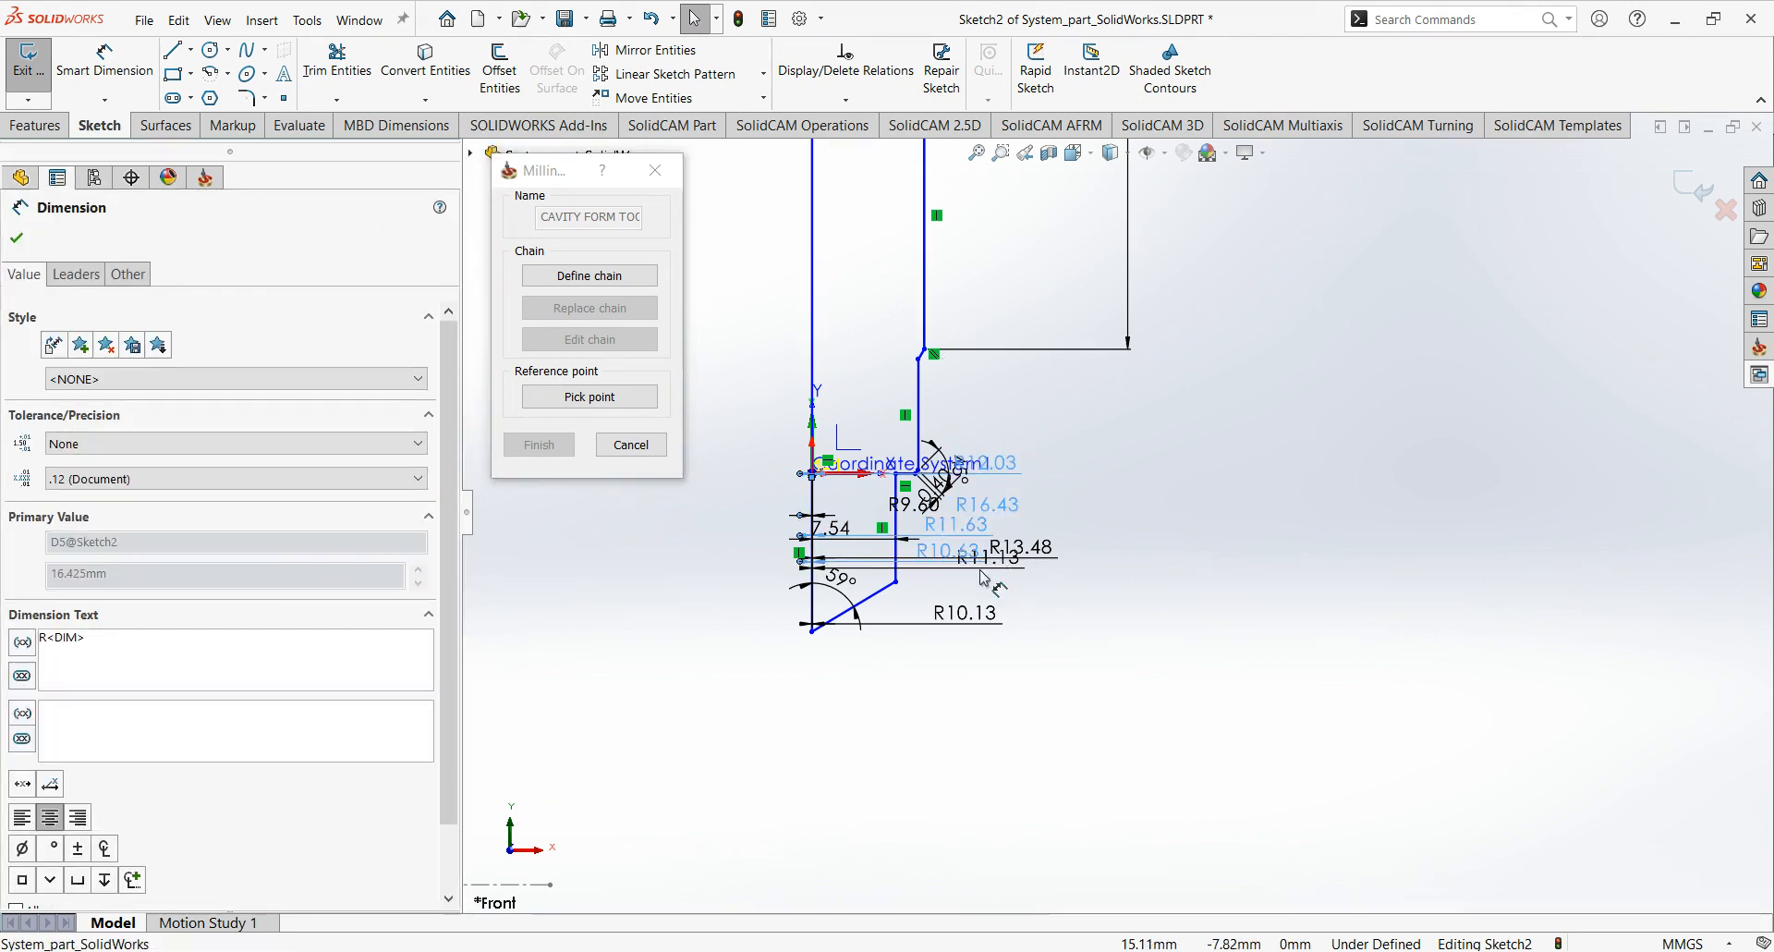
left_click(984, 559, "ctrl")
left_click(966, 613, "ctrl")
left_click(1021, 547, "ctrl")
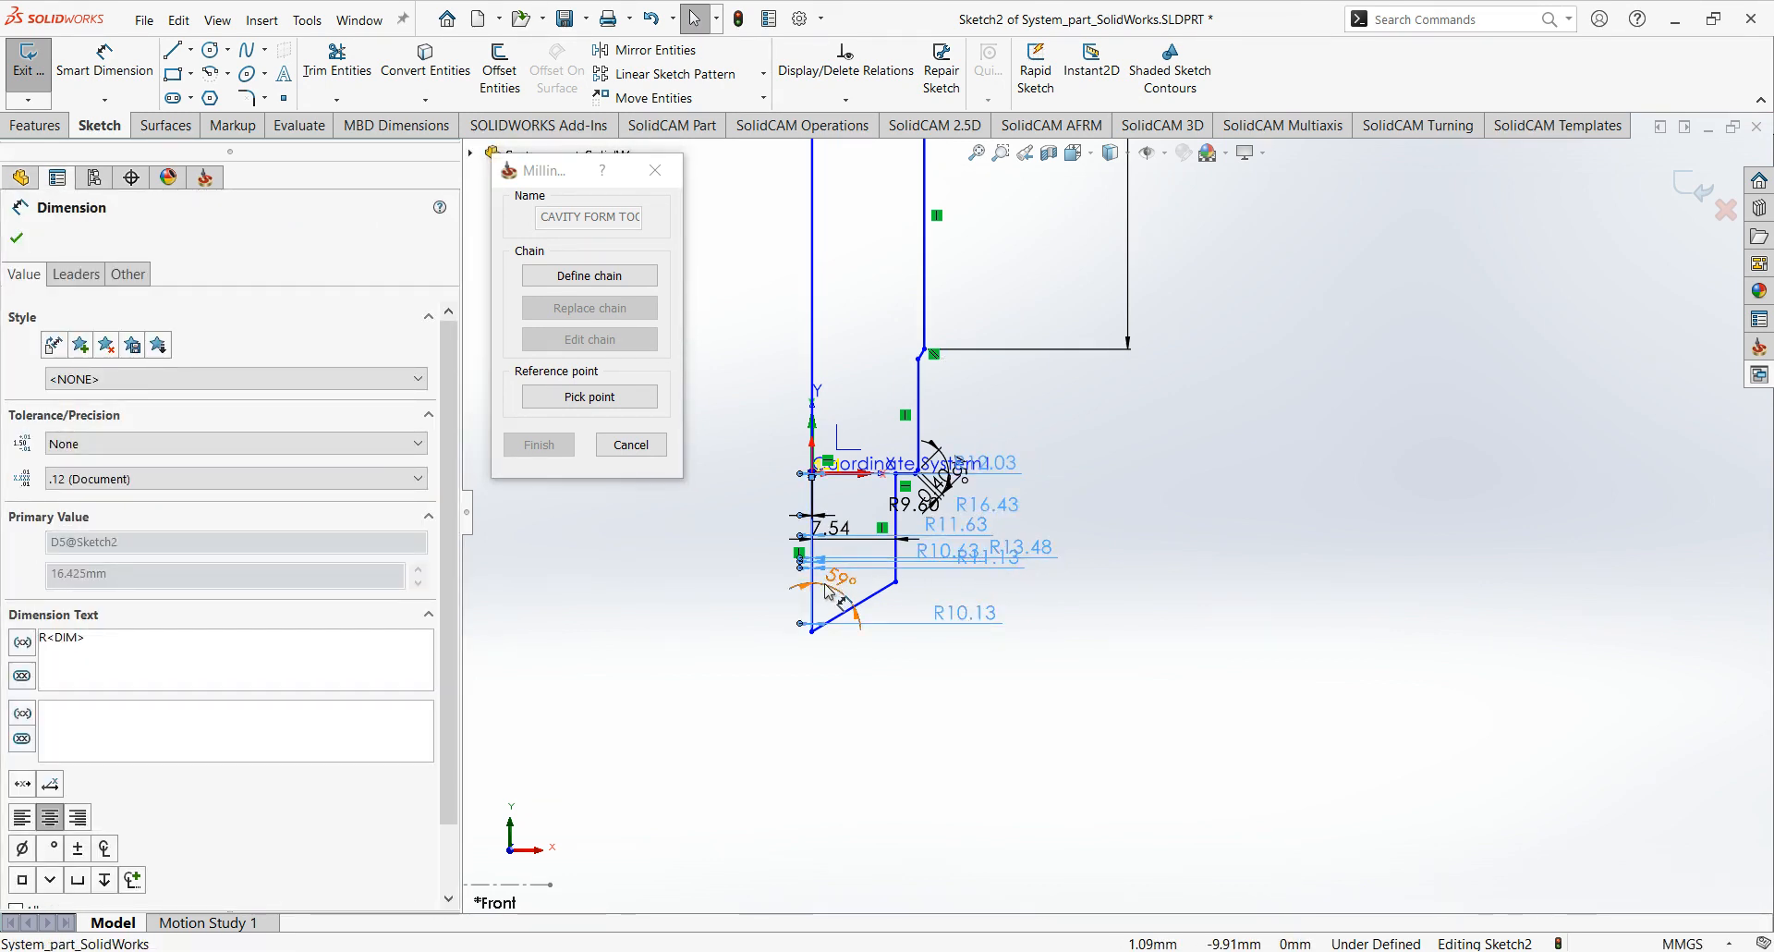
left_click(841, 577, "ctrl")
key("Delete")
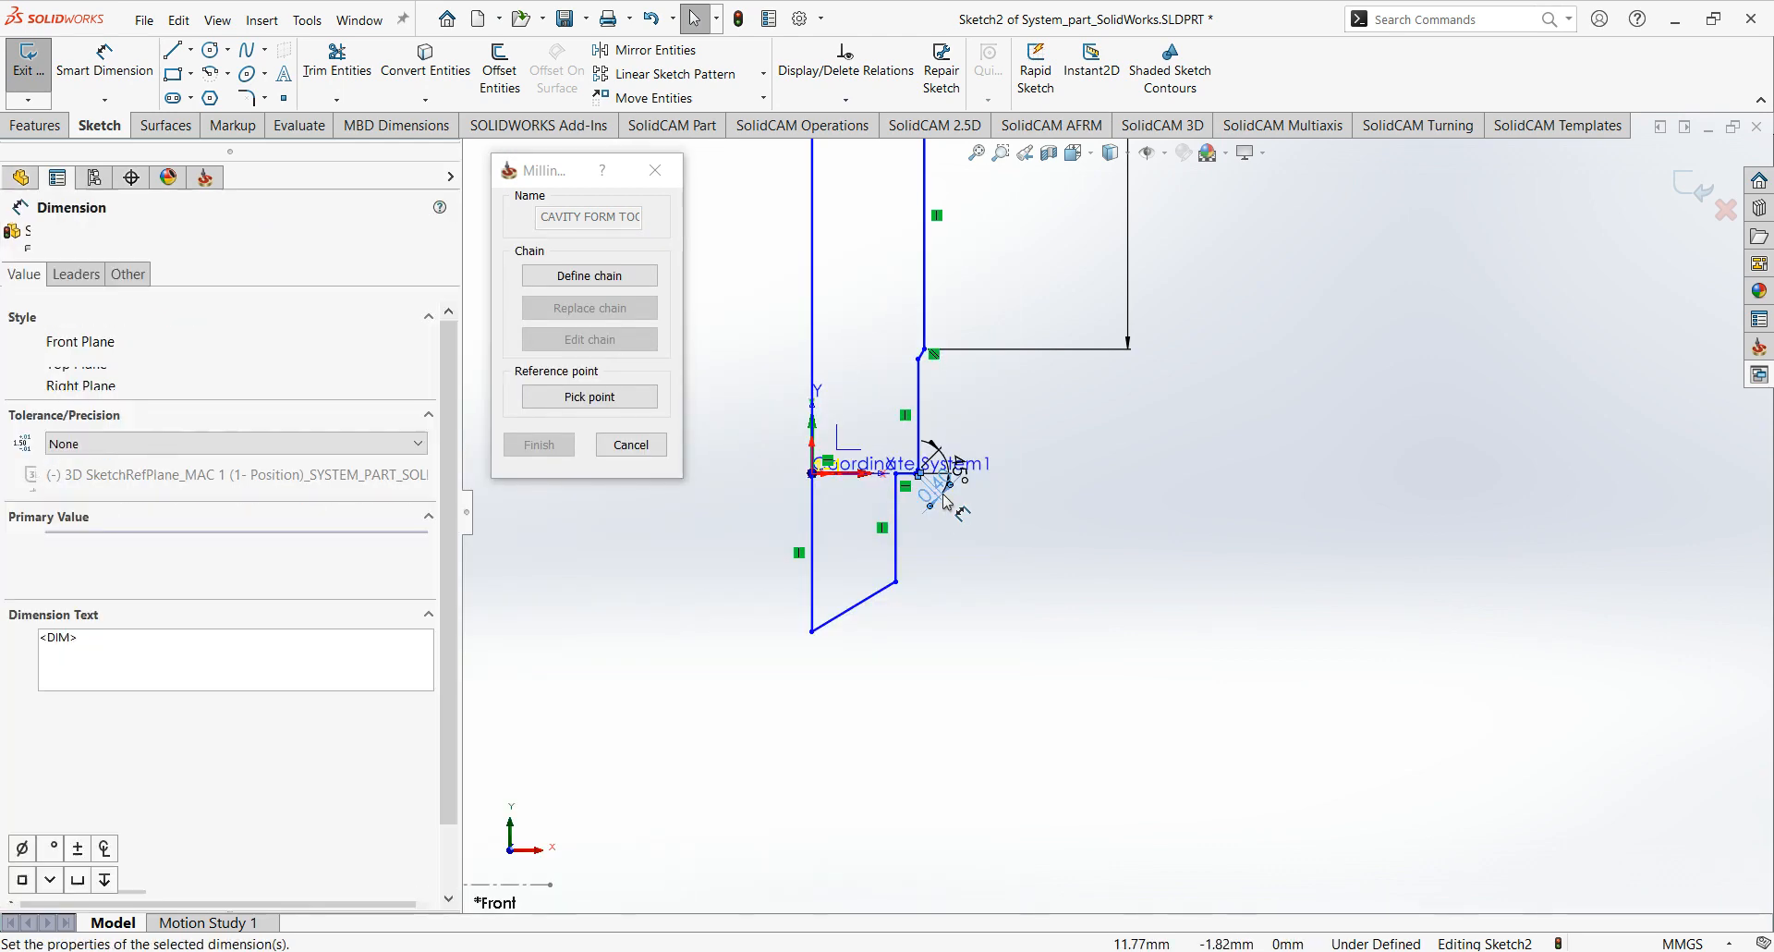
scroll(982, 561, "down", 1)
scroll(1028, 551, "up", 3)
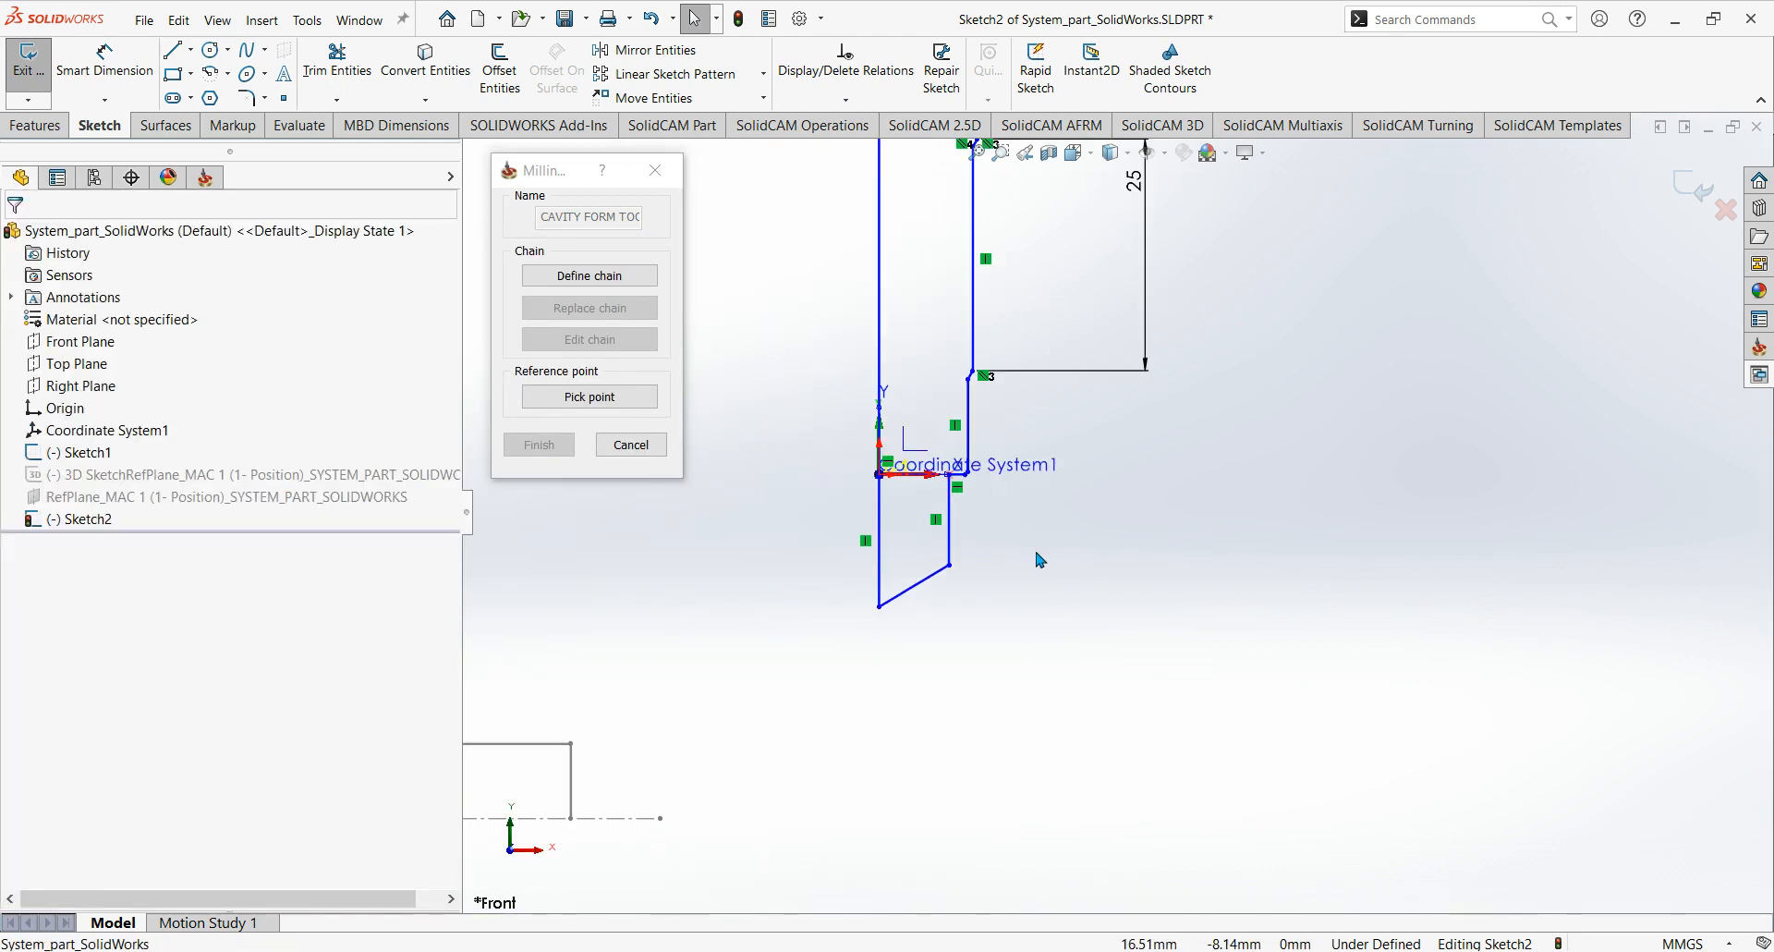
Delete the 25, 24.30 and 24.15 length dimensions and the two 135° angle dimensions along the stepped side of the profile.
middle_click_drag(1062, 579, 1086, 839, "ctrl")
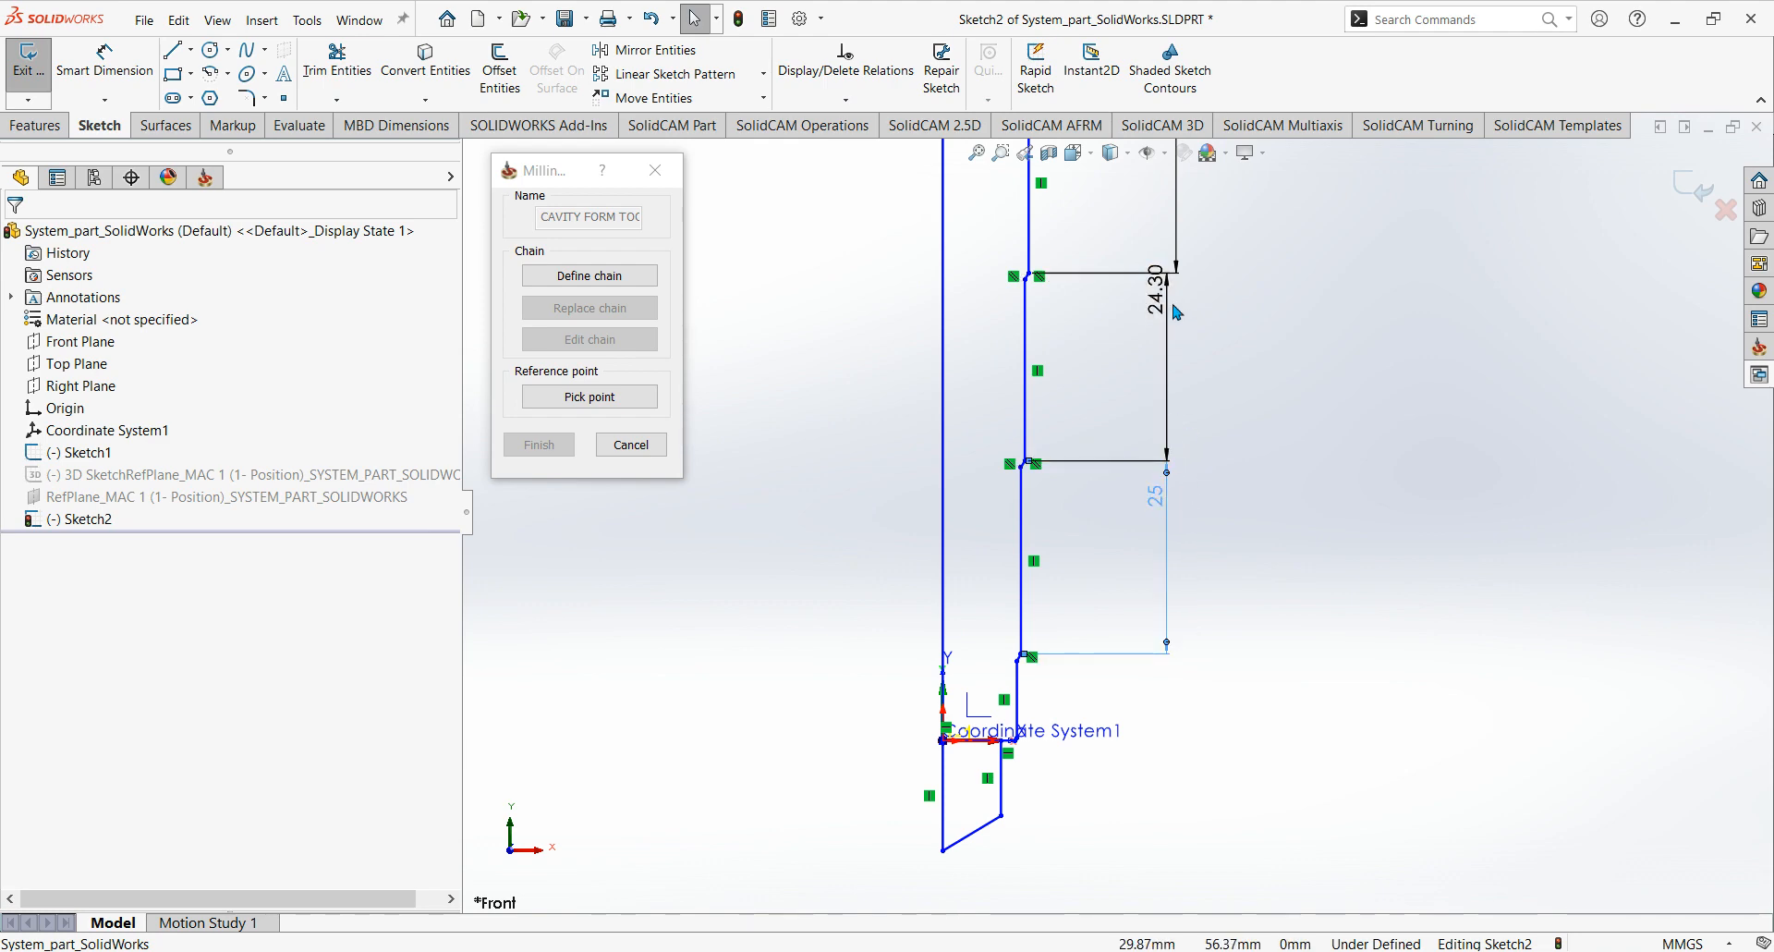
left_click(1168, 430)
scroll(1210, 450, "up", 3)
middle_click_drag(1209, 450, 1189, 494, "ctrl")
scroll(1189, 494, "up", 1)
left_click(1129, 440, "ctrl")
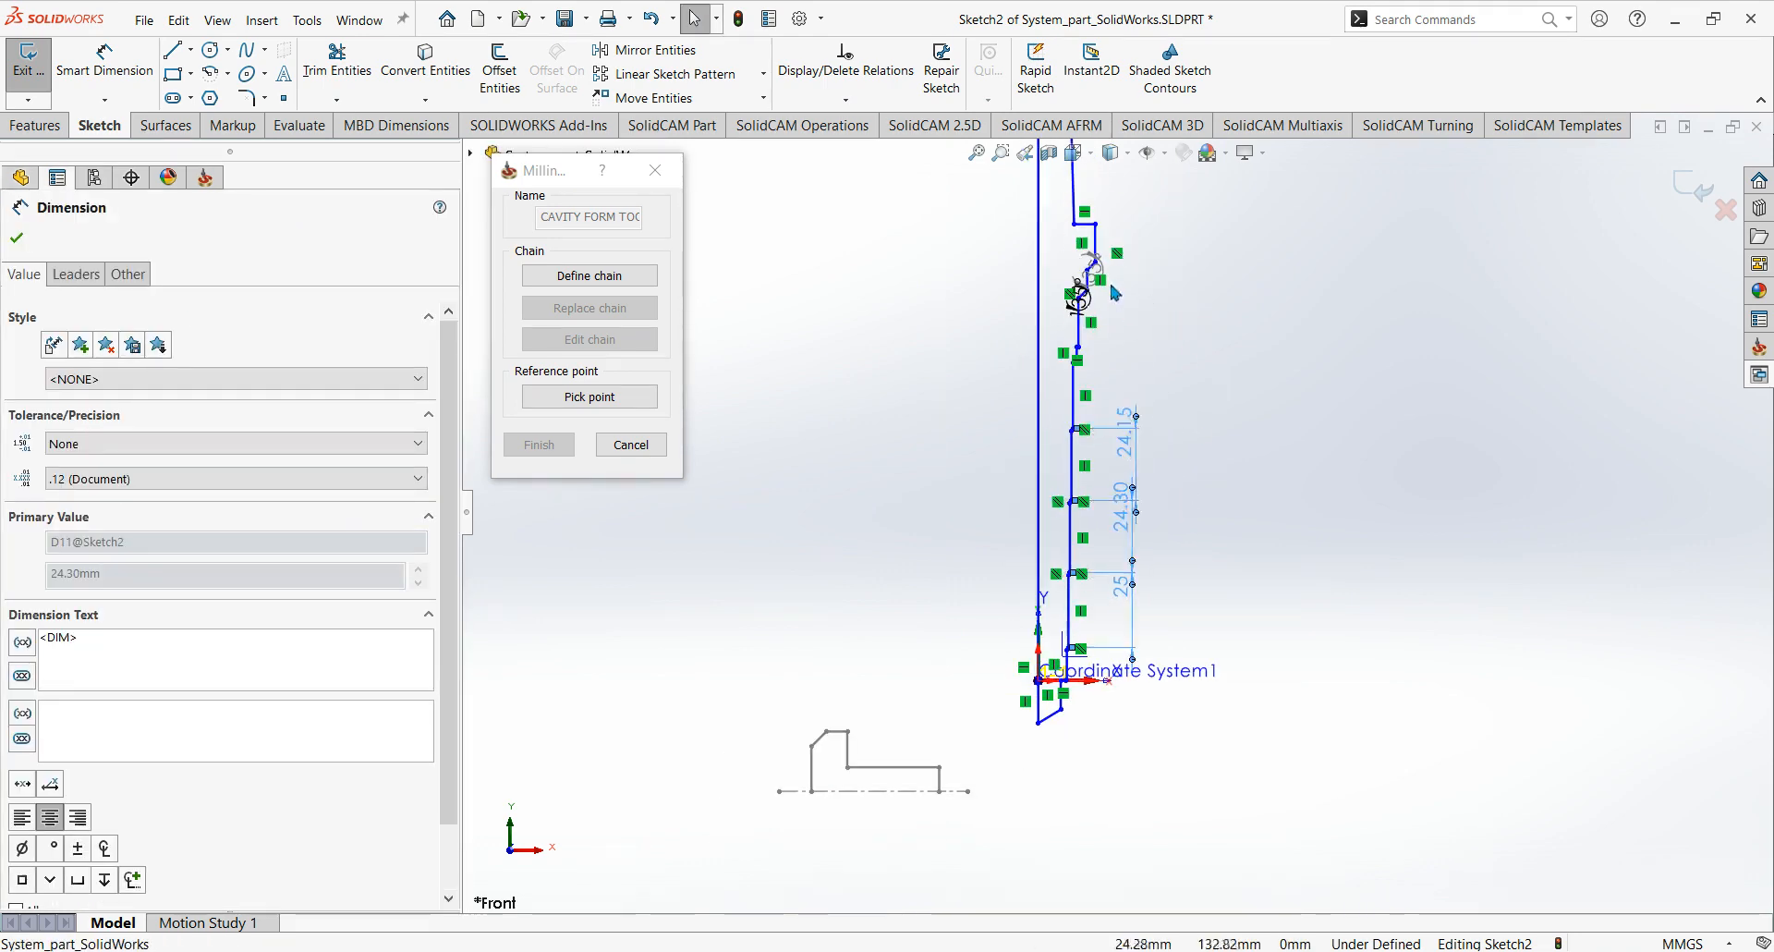
middle_click_drag(1114, 279, 1103, 408, "ctrl")
scroll(1100, 429, "down", 6)
left_click(1070, 438, "ctrl")
left_click(1112, 373, "ctrl")
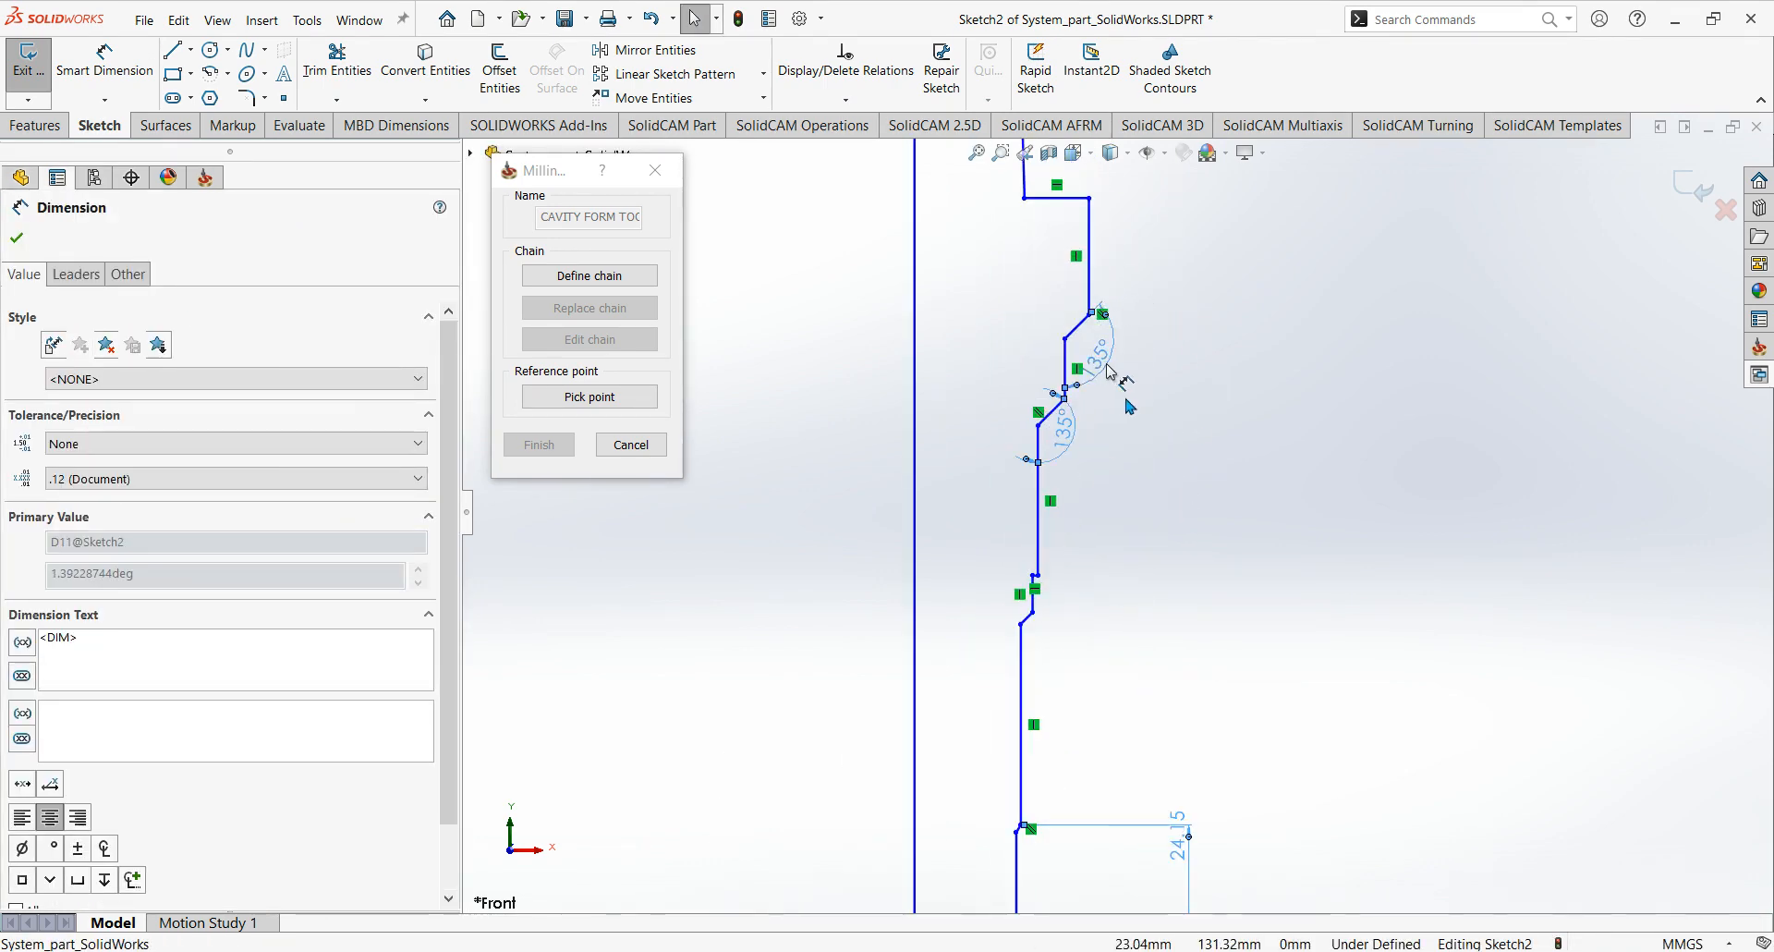
scroll(1116, 380, "up", 1)
scroll(1228, 504, "up", 3)
middle_click_drag(1163, 486, 1132, 350, "ctrl")
scroll(1132, 349, "up", 1)
key("Delete")
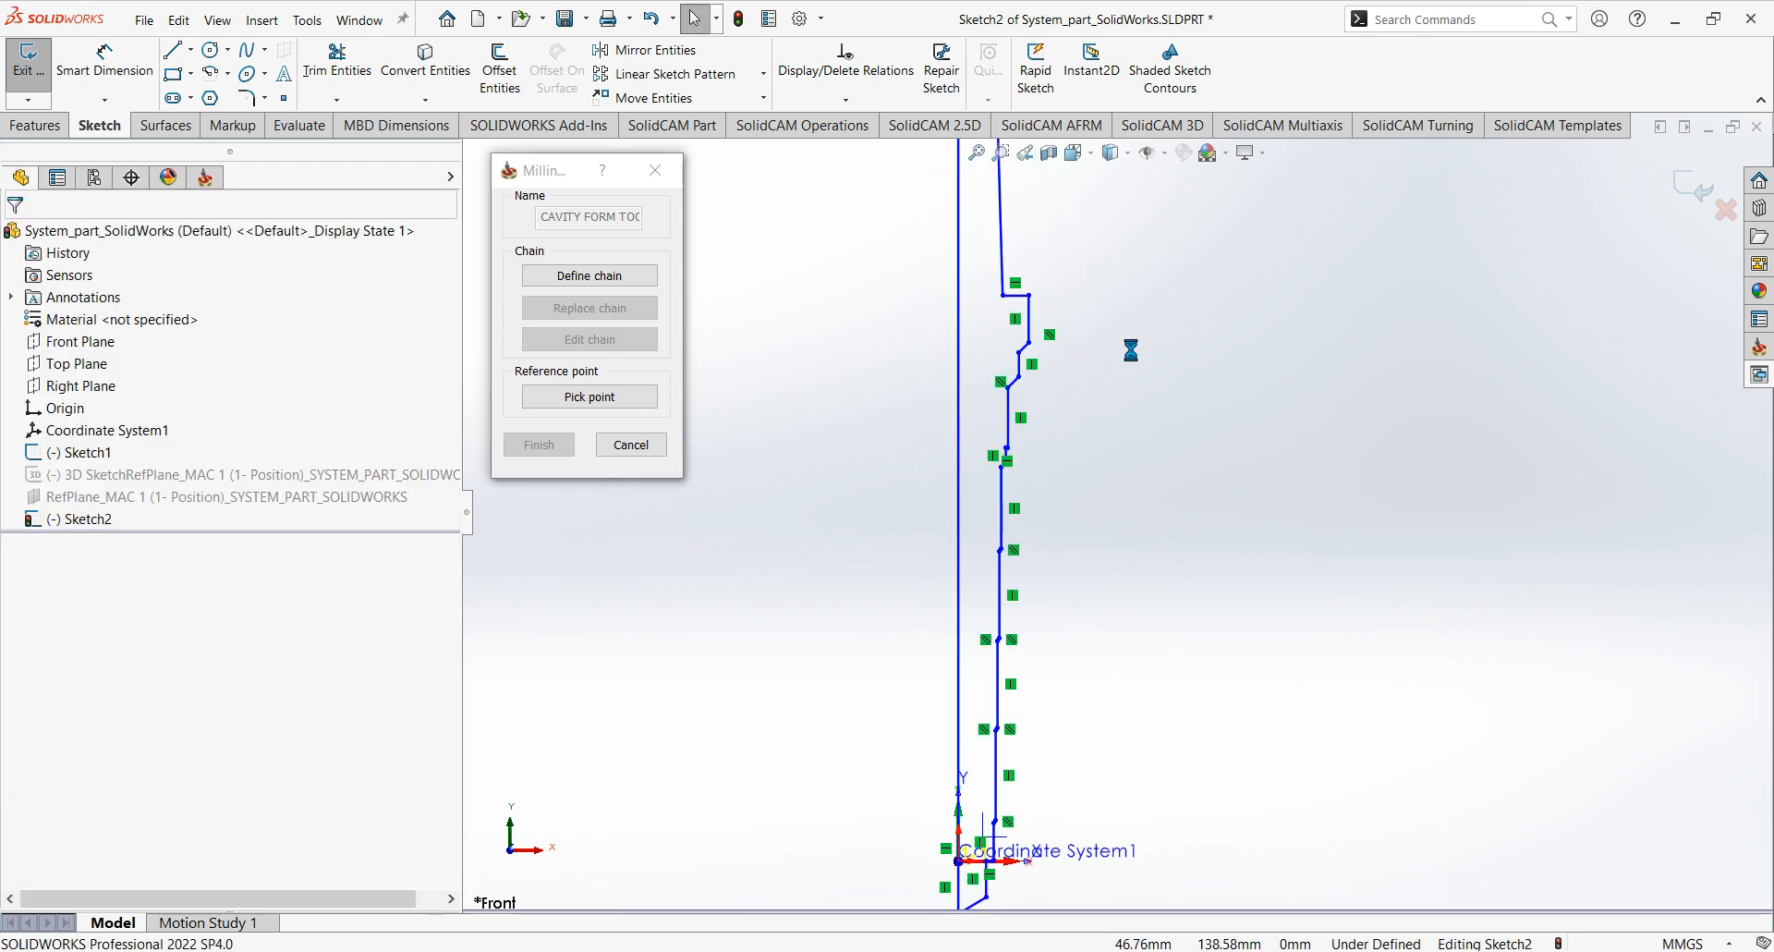
Select all the geometric relations along the drill profile, from its upper end down to the tip, and delete them.
scroll(1150, 526, "up", 4)
scroll(1106, 337, "down", 2)
scroll(1087, 286, "down", 3)
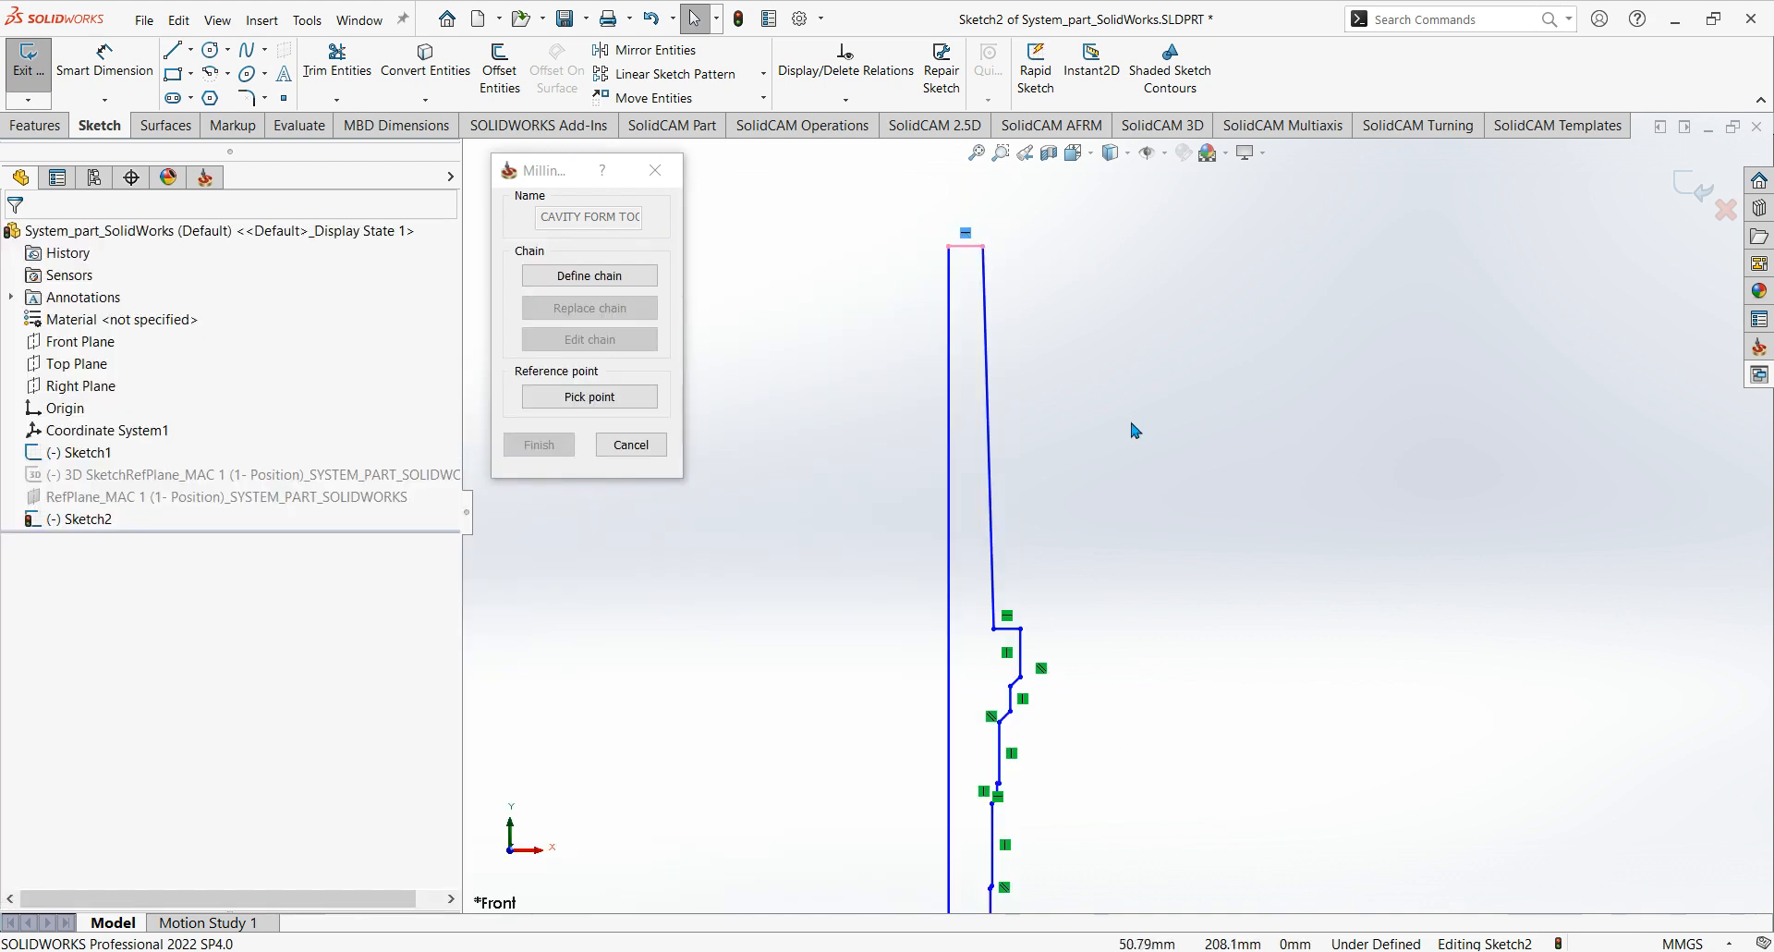
scroll(1130, 413, "down", 1)
scroll(1035, 517, "down", 1)
left_click(942, 426)
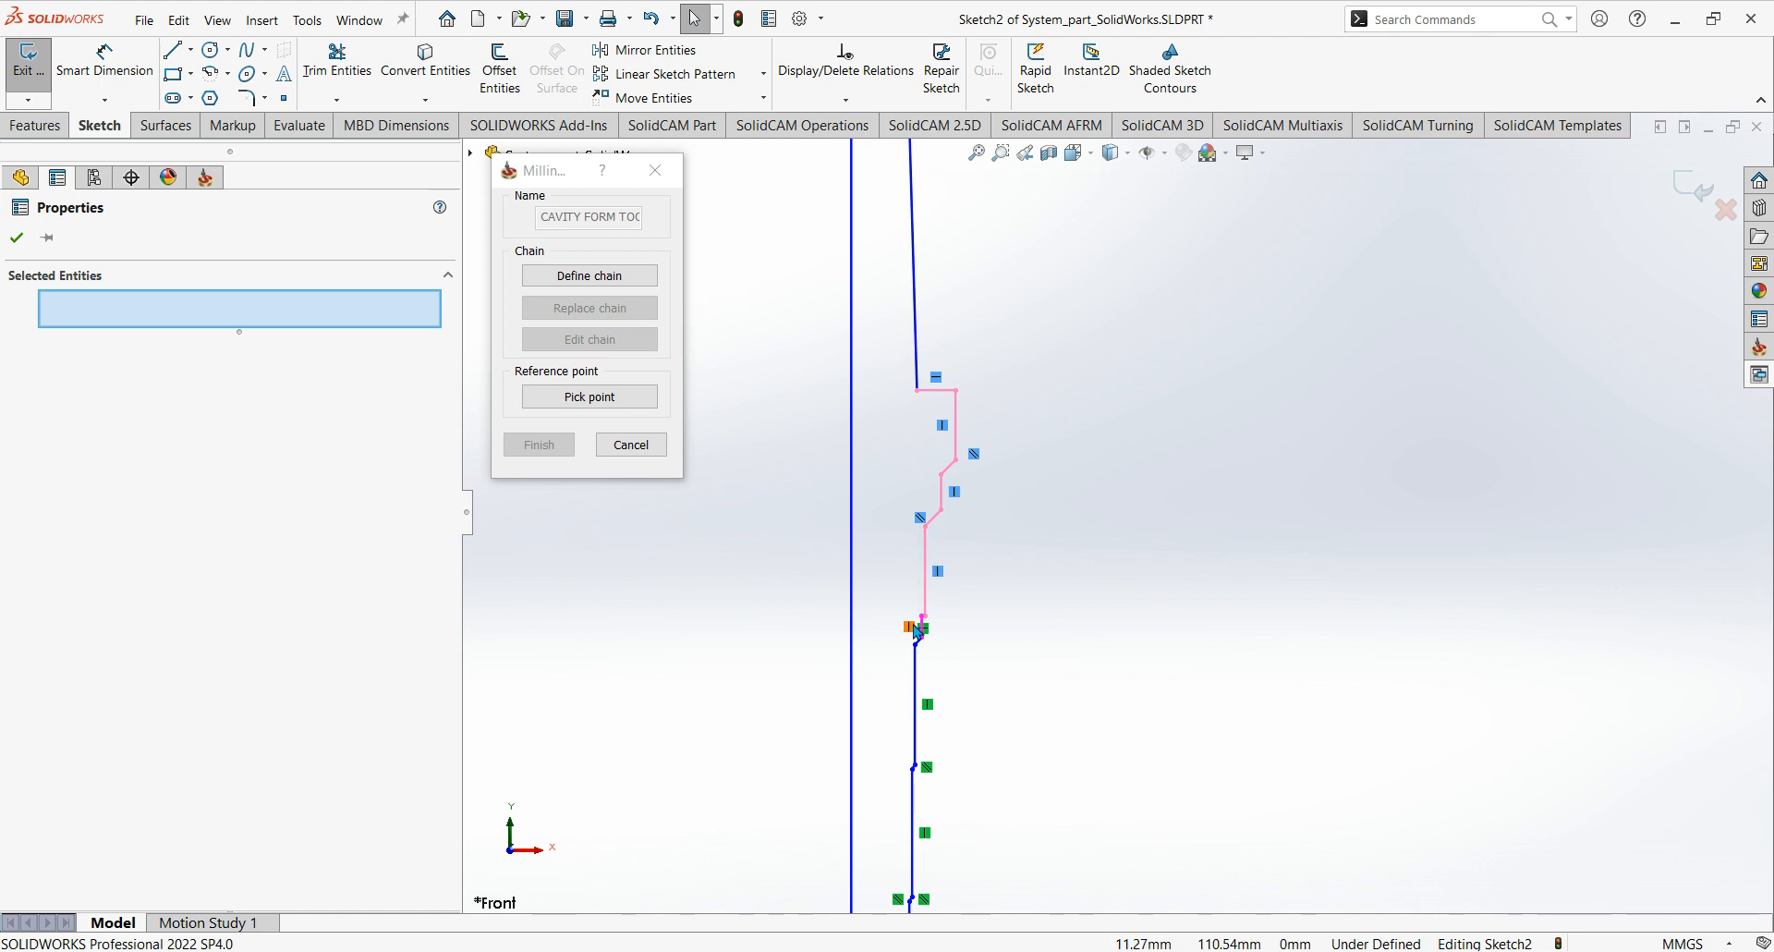
left_click(929, 706)
scroll(971, 697, "up", 3)
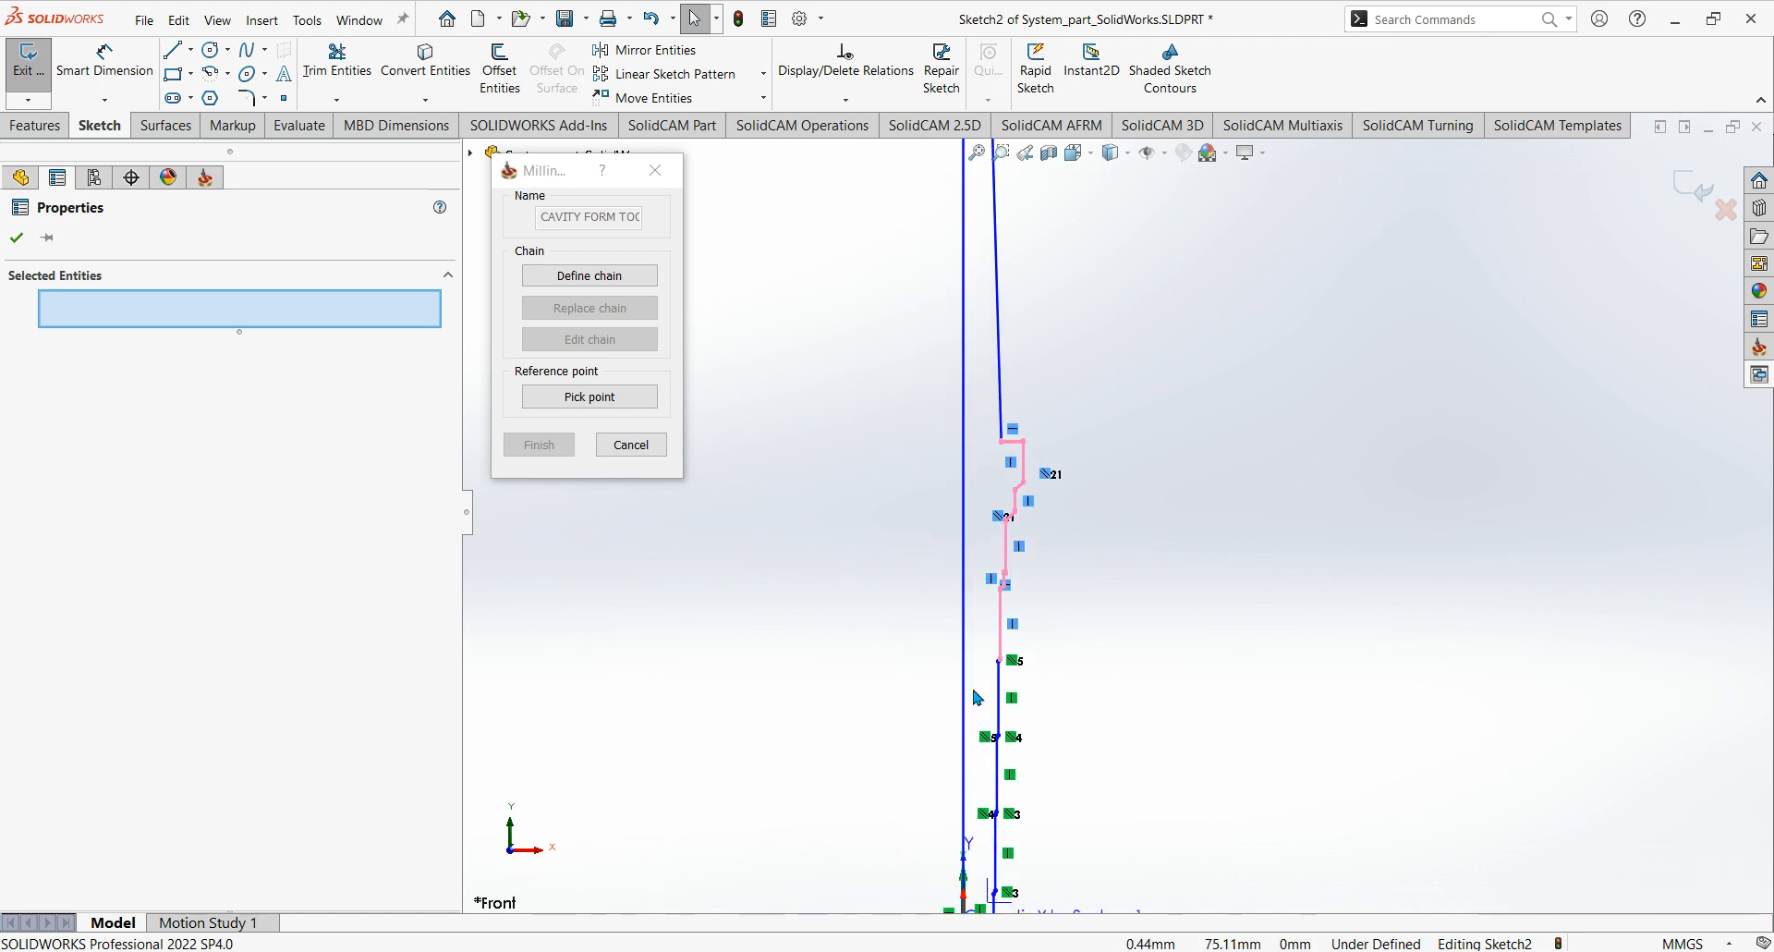
middle_click_drag(974, 695, 970, 412, "ctrl")
scroll(975, 358, "down", 4)
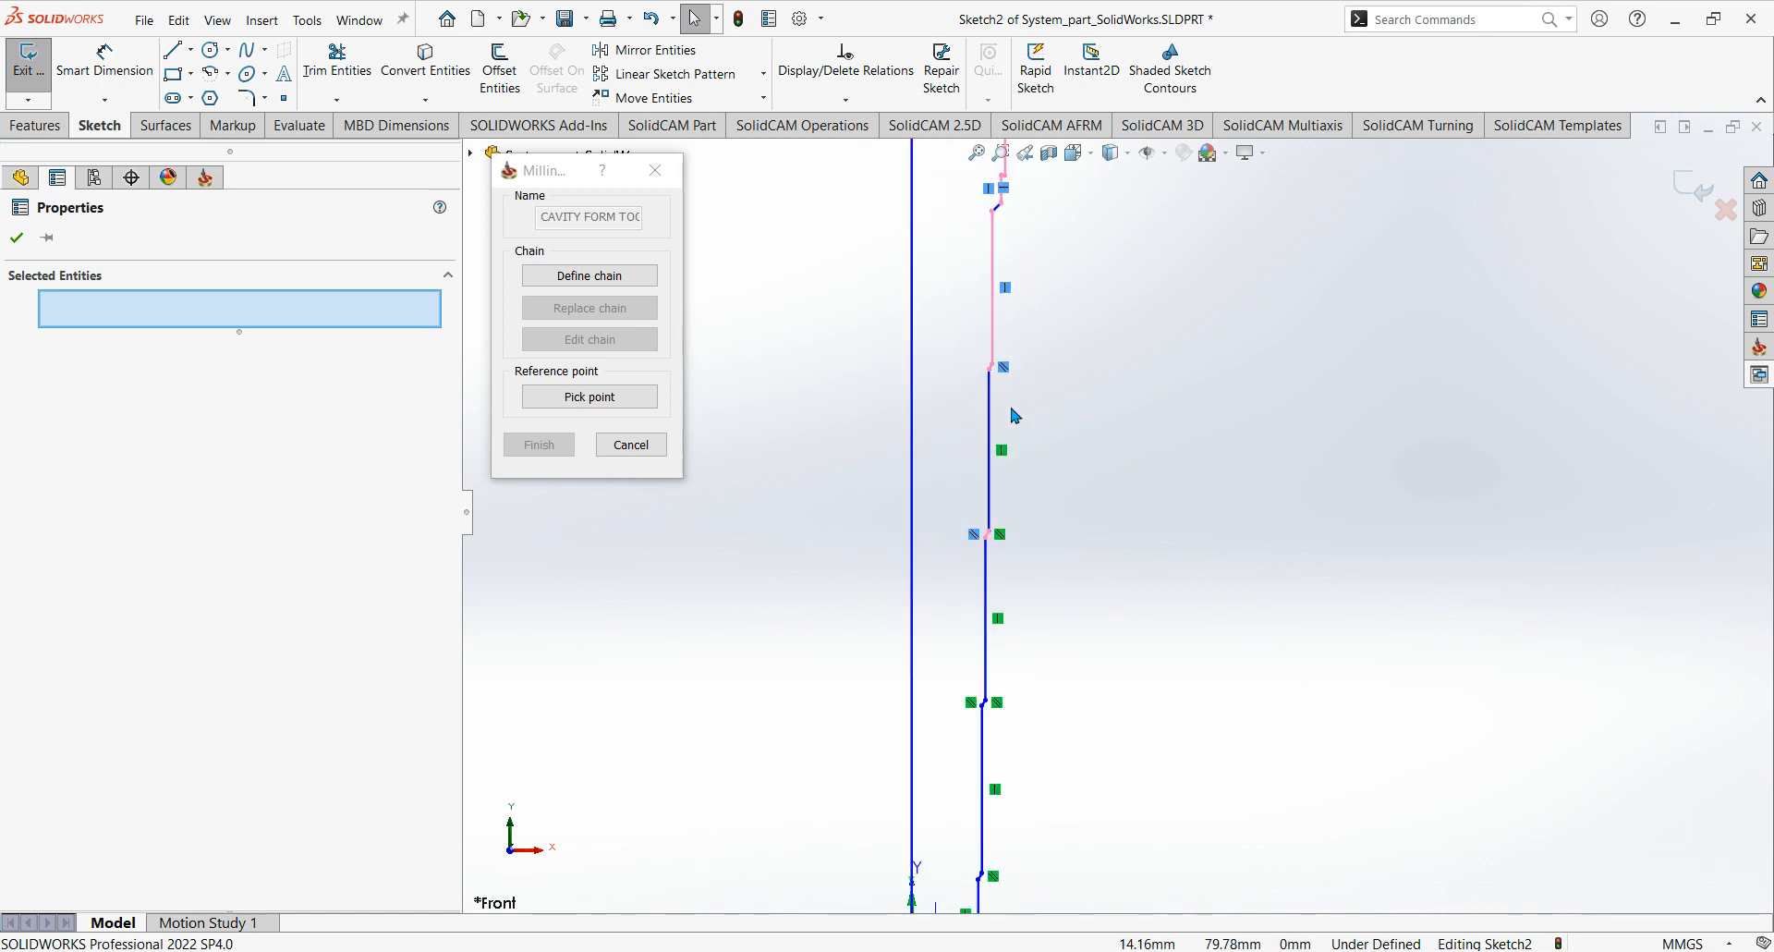
left_click(1002, 538, "ctrl")
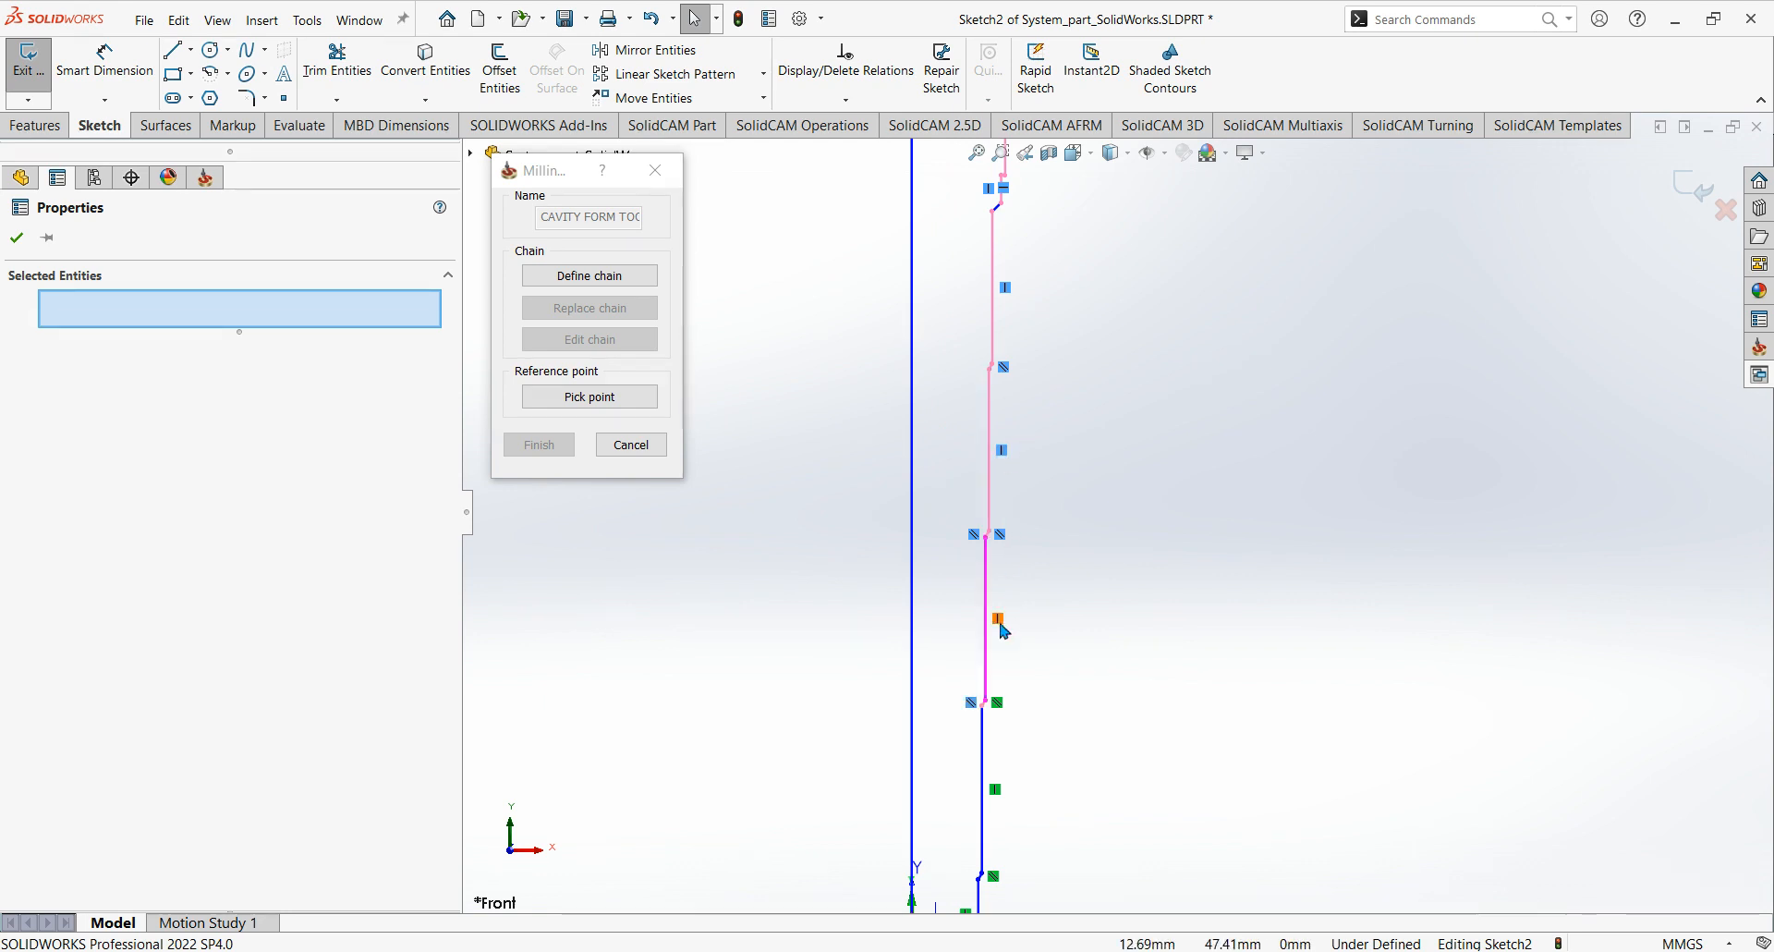
left_click(998, 620, "ctrl")
left_click(998, 793, "ctrl")
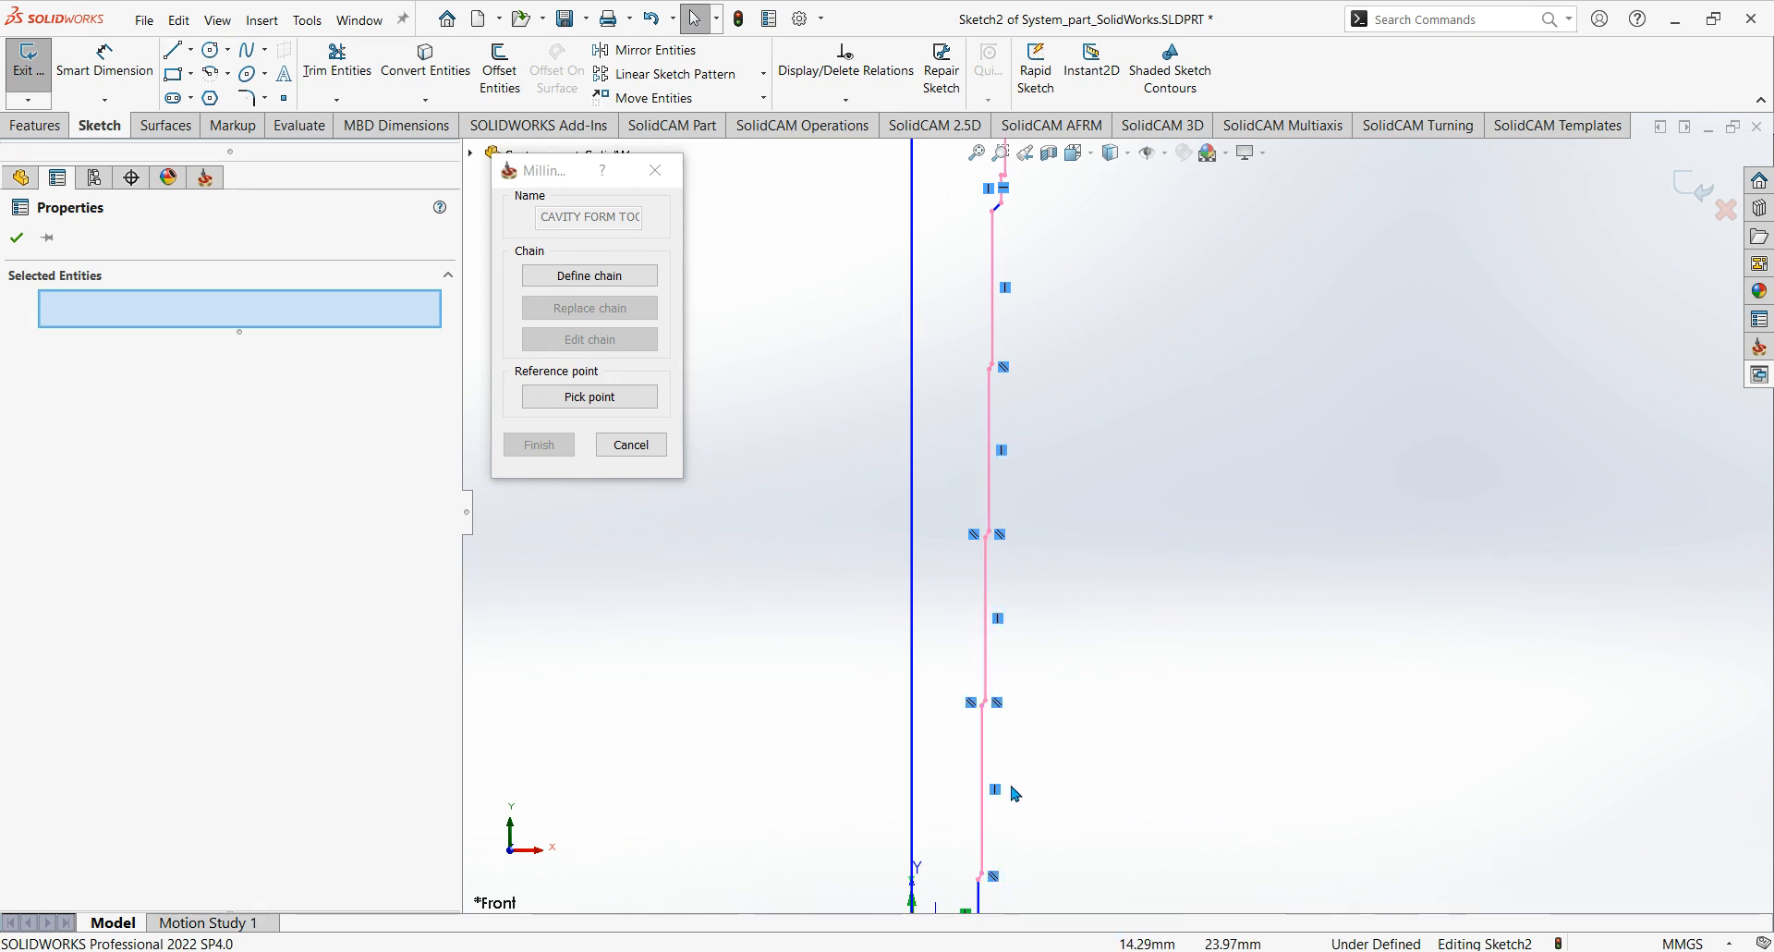
scroll(1036, 828, "up", 1)
middle_click_drag(1041, 834, 1025, 566, "ctrl")
scroll(977, 624, "down", 2)
left_click(962, 628, "ctrl")
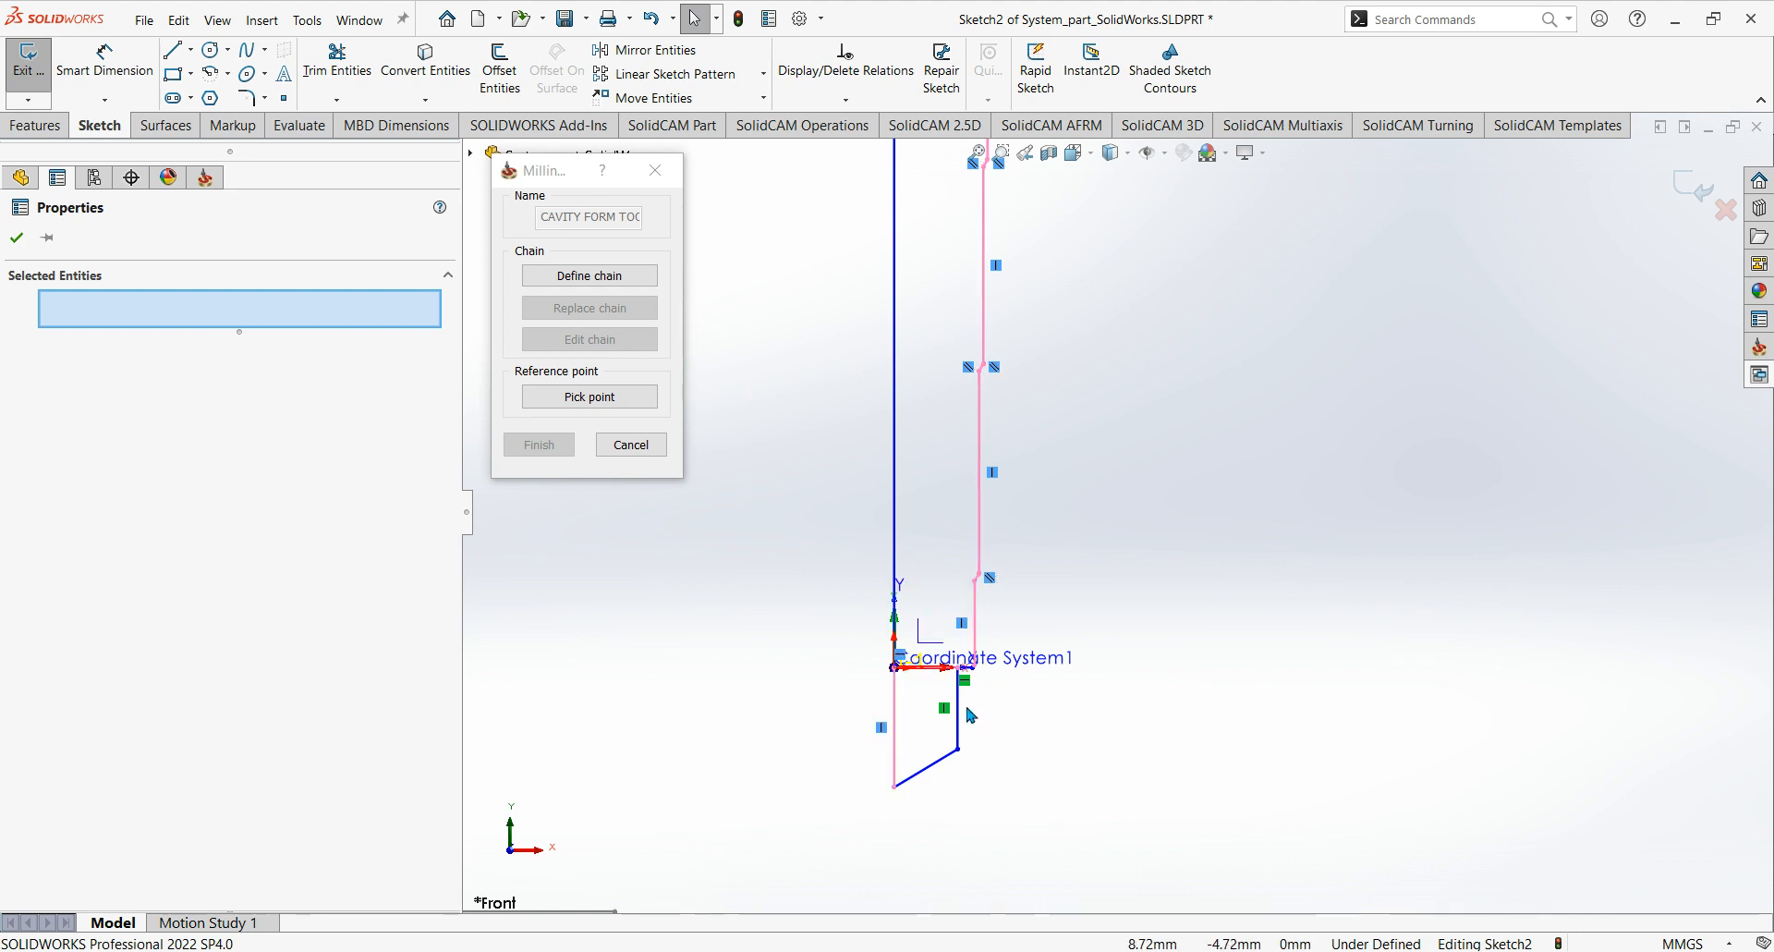
scroll(1123, 680, "up", 3)
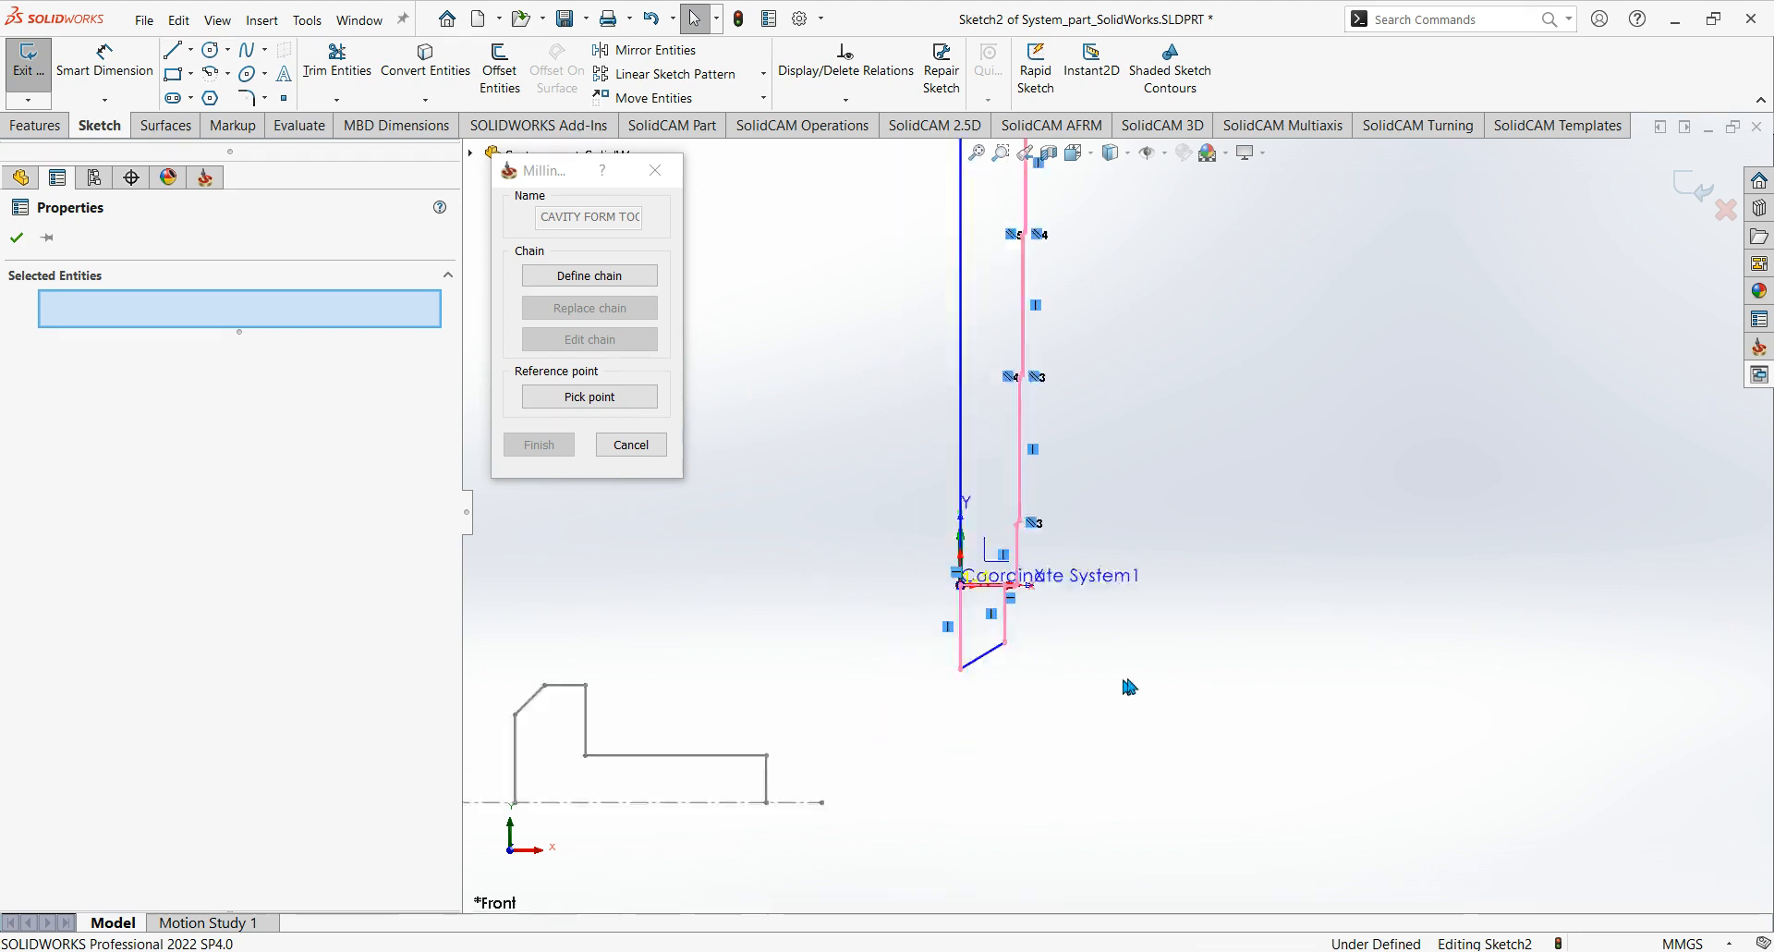
key("Delete")
scroll(1127, 678, "up", 6)
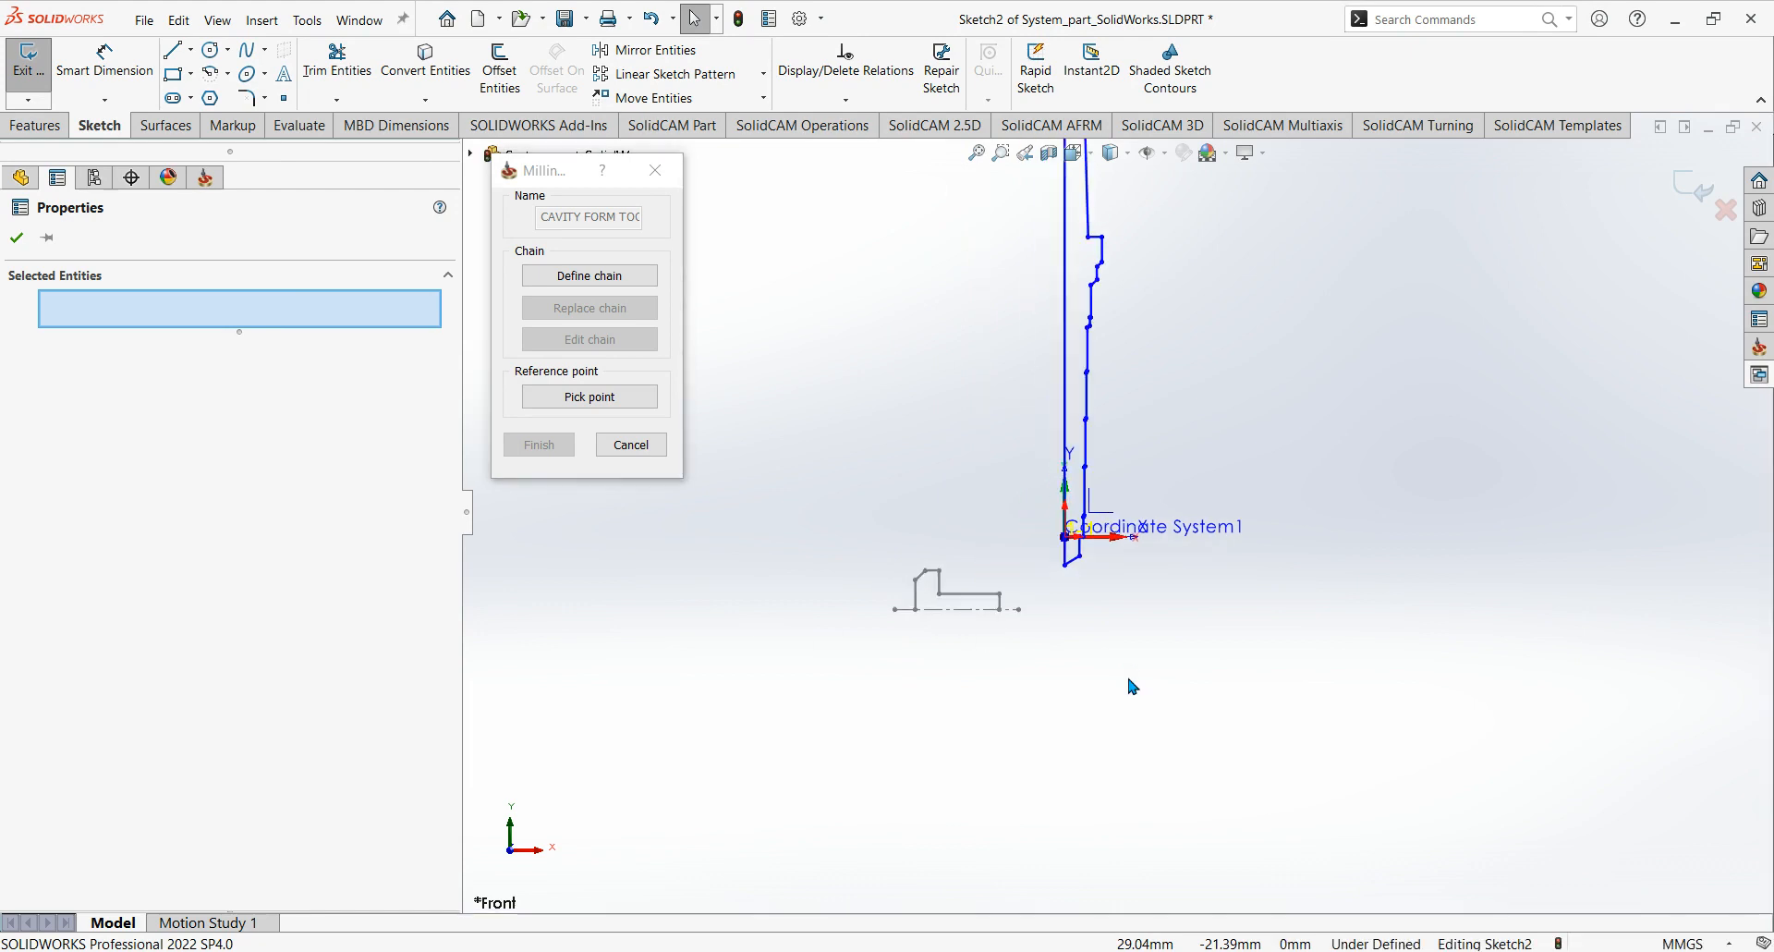
Move the whole drill profile with Move Entities, using From/To, from the drill tip point to the origin of Coordinate System1.
mouse_move(1080, 349)
middle_mouse_down("ctrl")
mouse_move(1096, 545)
mouse_move(1074, 550)
mouse_move(1125, 563)
middle_mouse_up("ctrl")
scroll(1132, 498, "down", 1)
scroll(1091, 503, "down", 1)
scroll(1097, 547, "up", 2)
scroll(1075, 550, "down", 1)
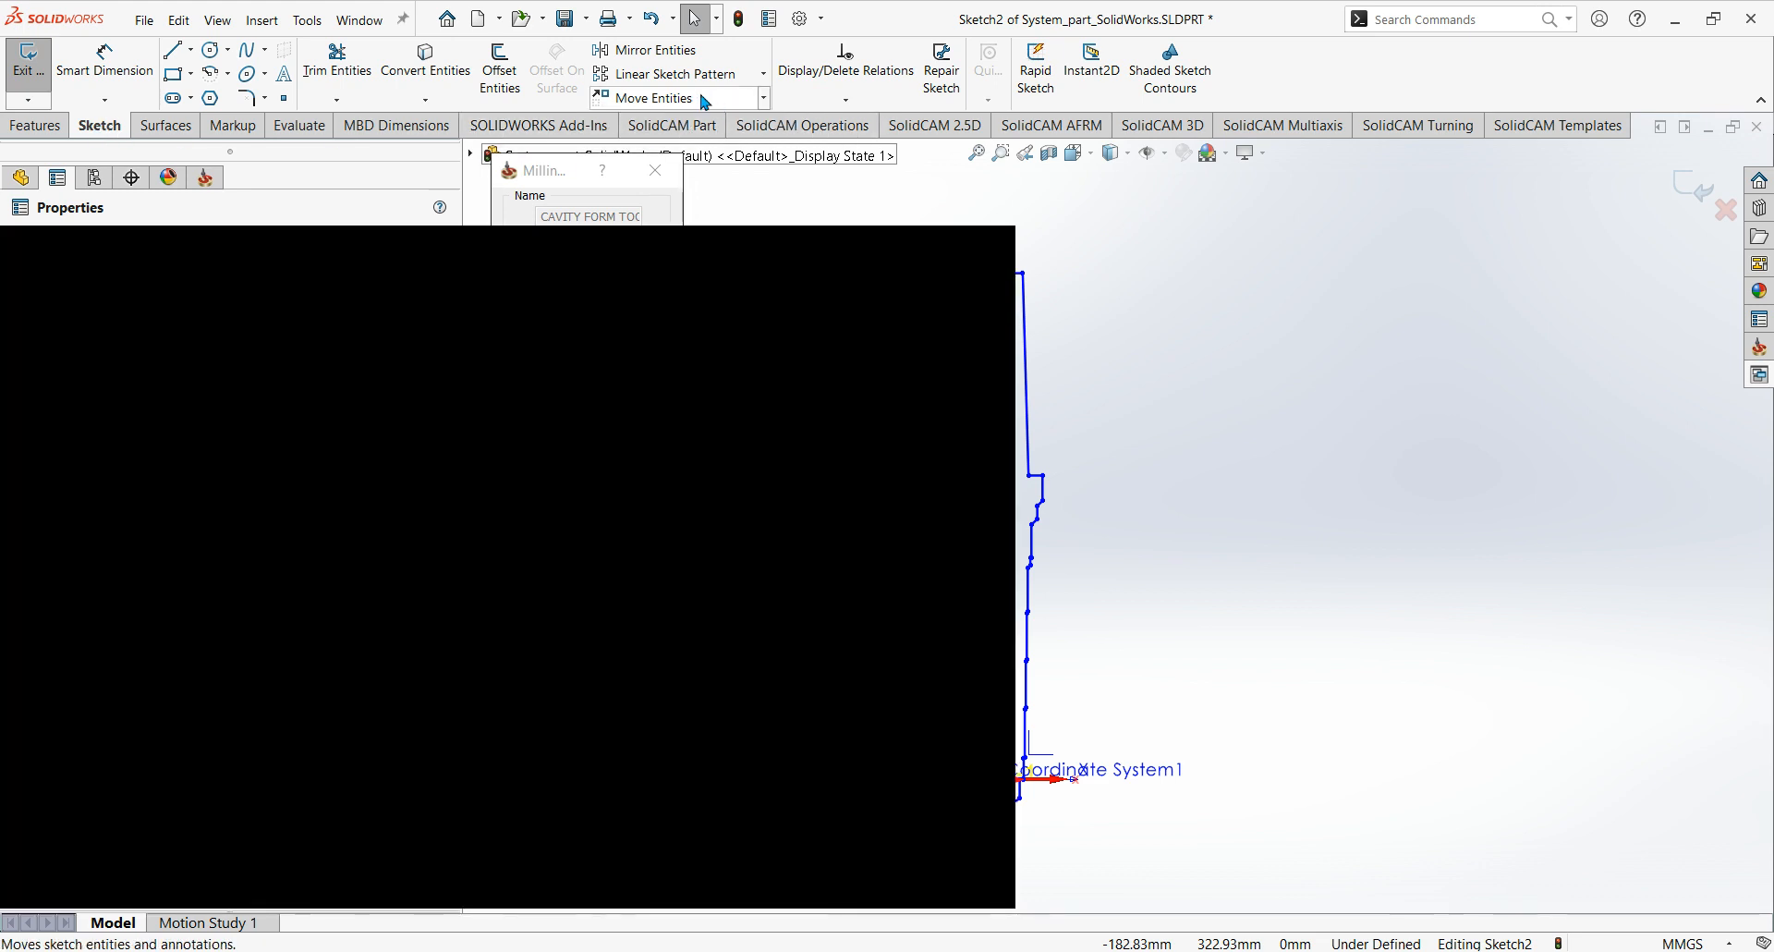
left_click(705, 99)
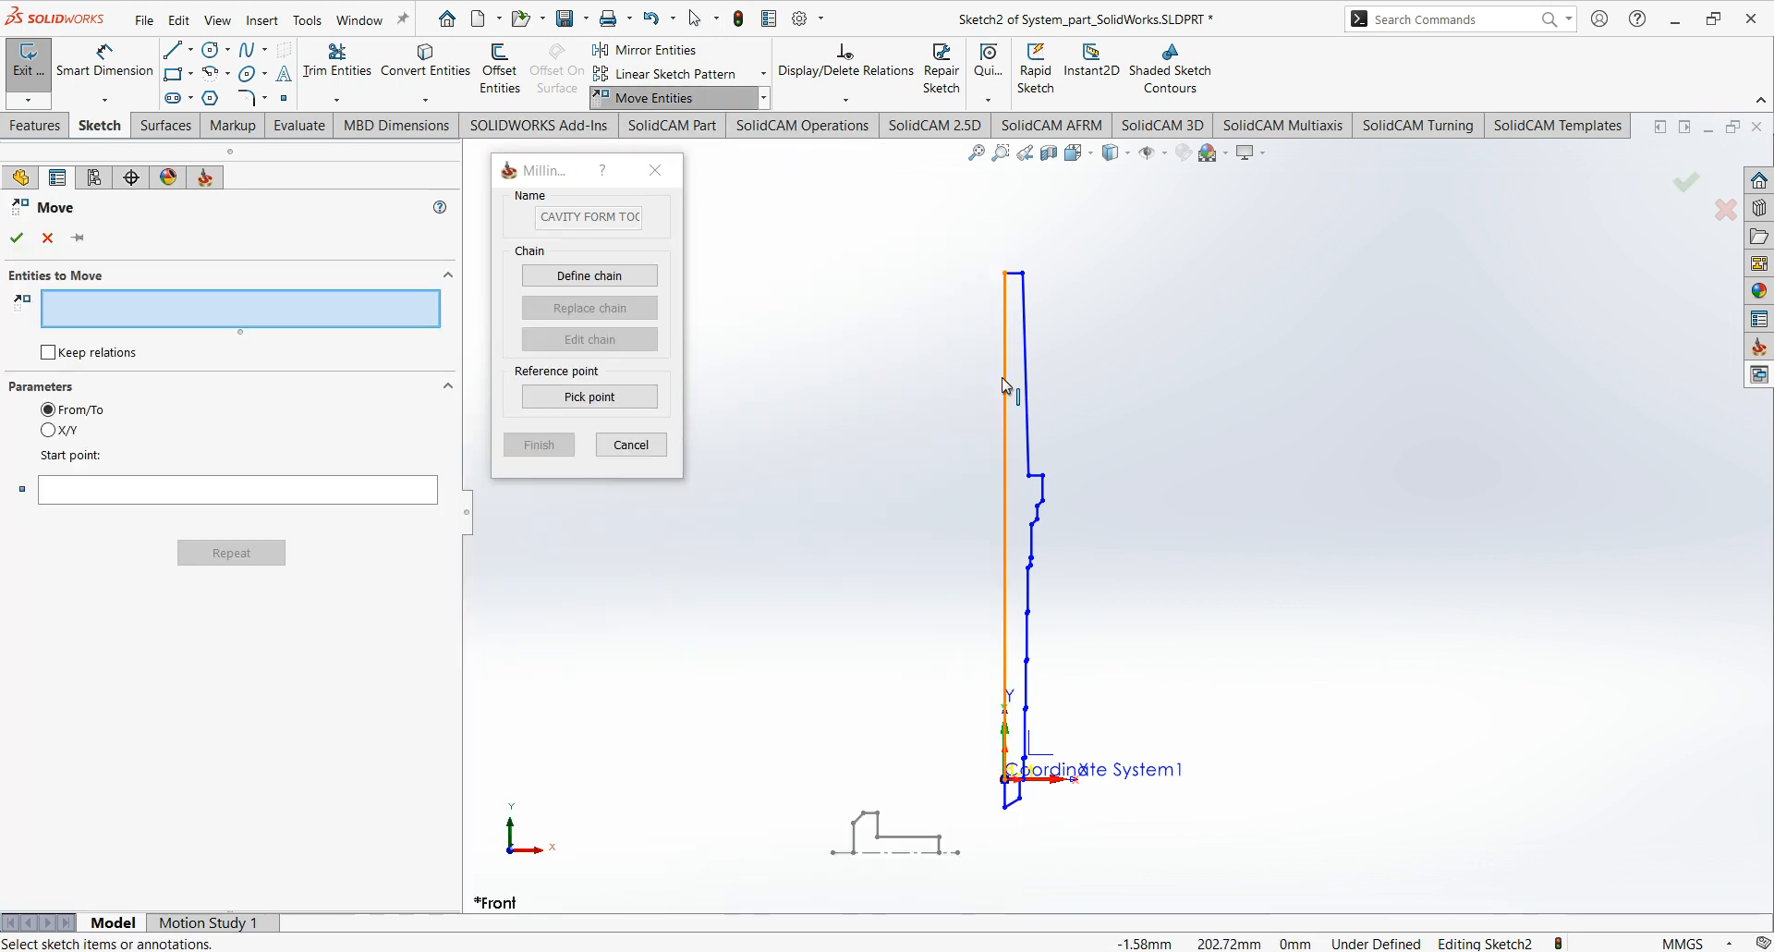
middle_click_drag(1002, 377, 1002, 335, "ctrl")
left_click_drag(963, 207, 1162, 788)
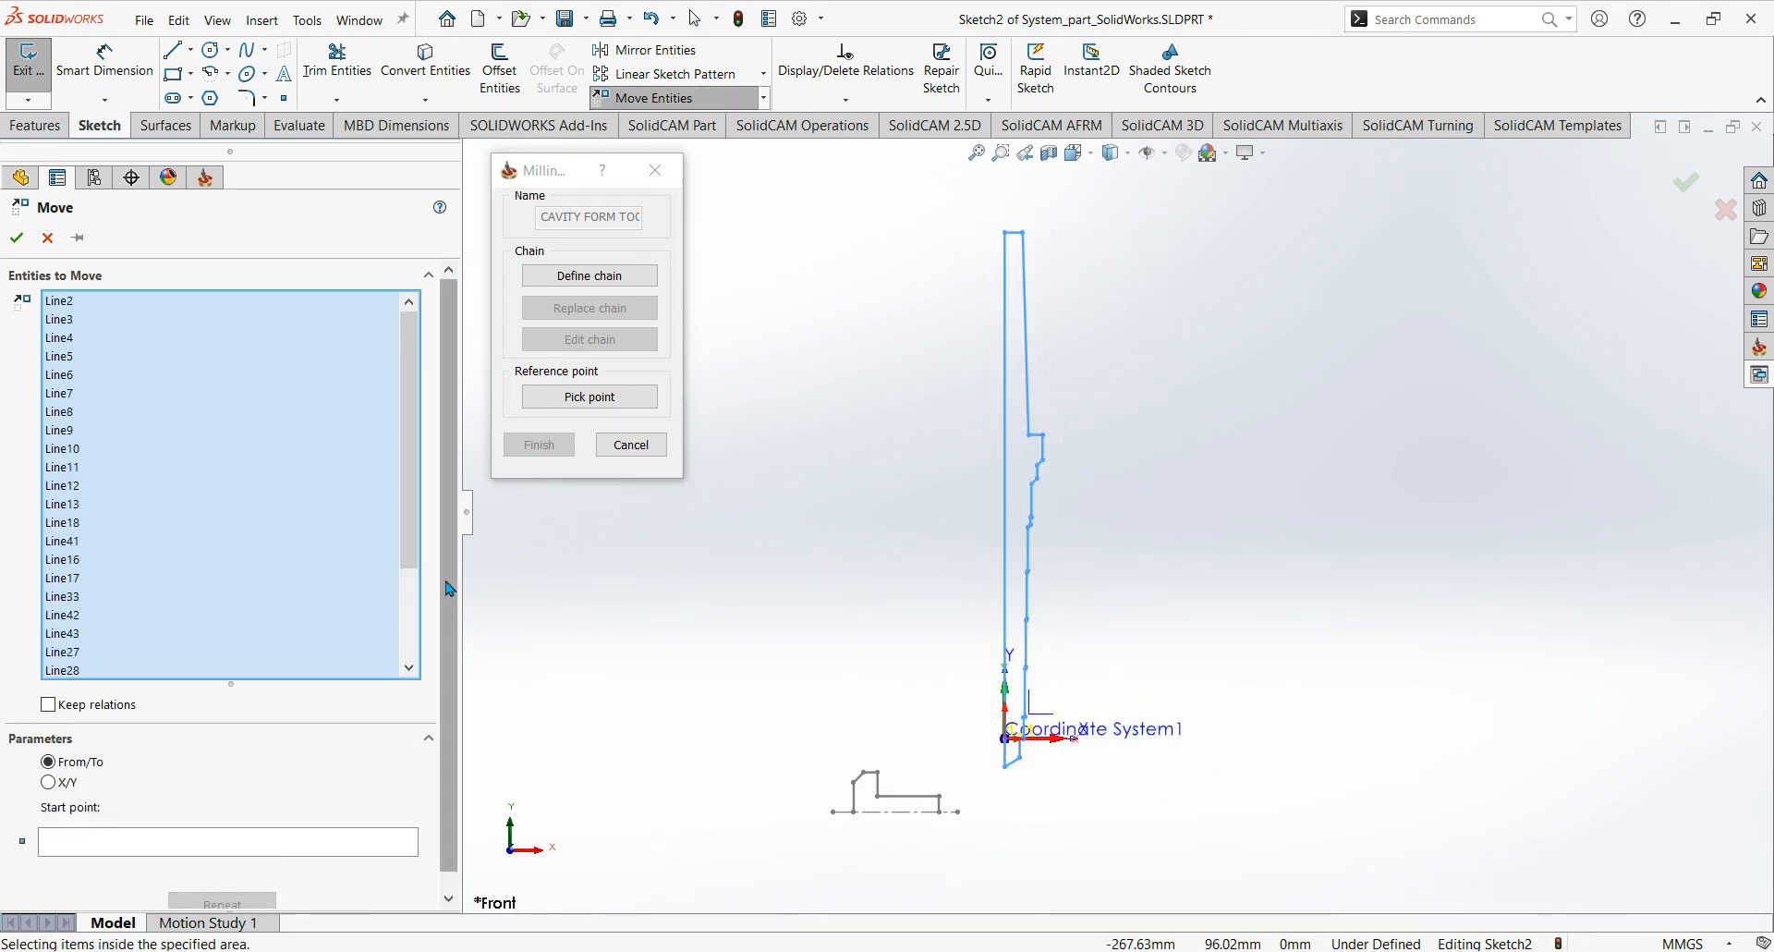
left_click(49, 783)
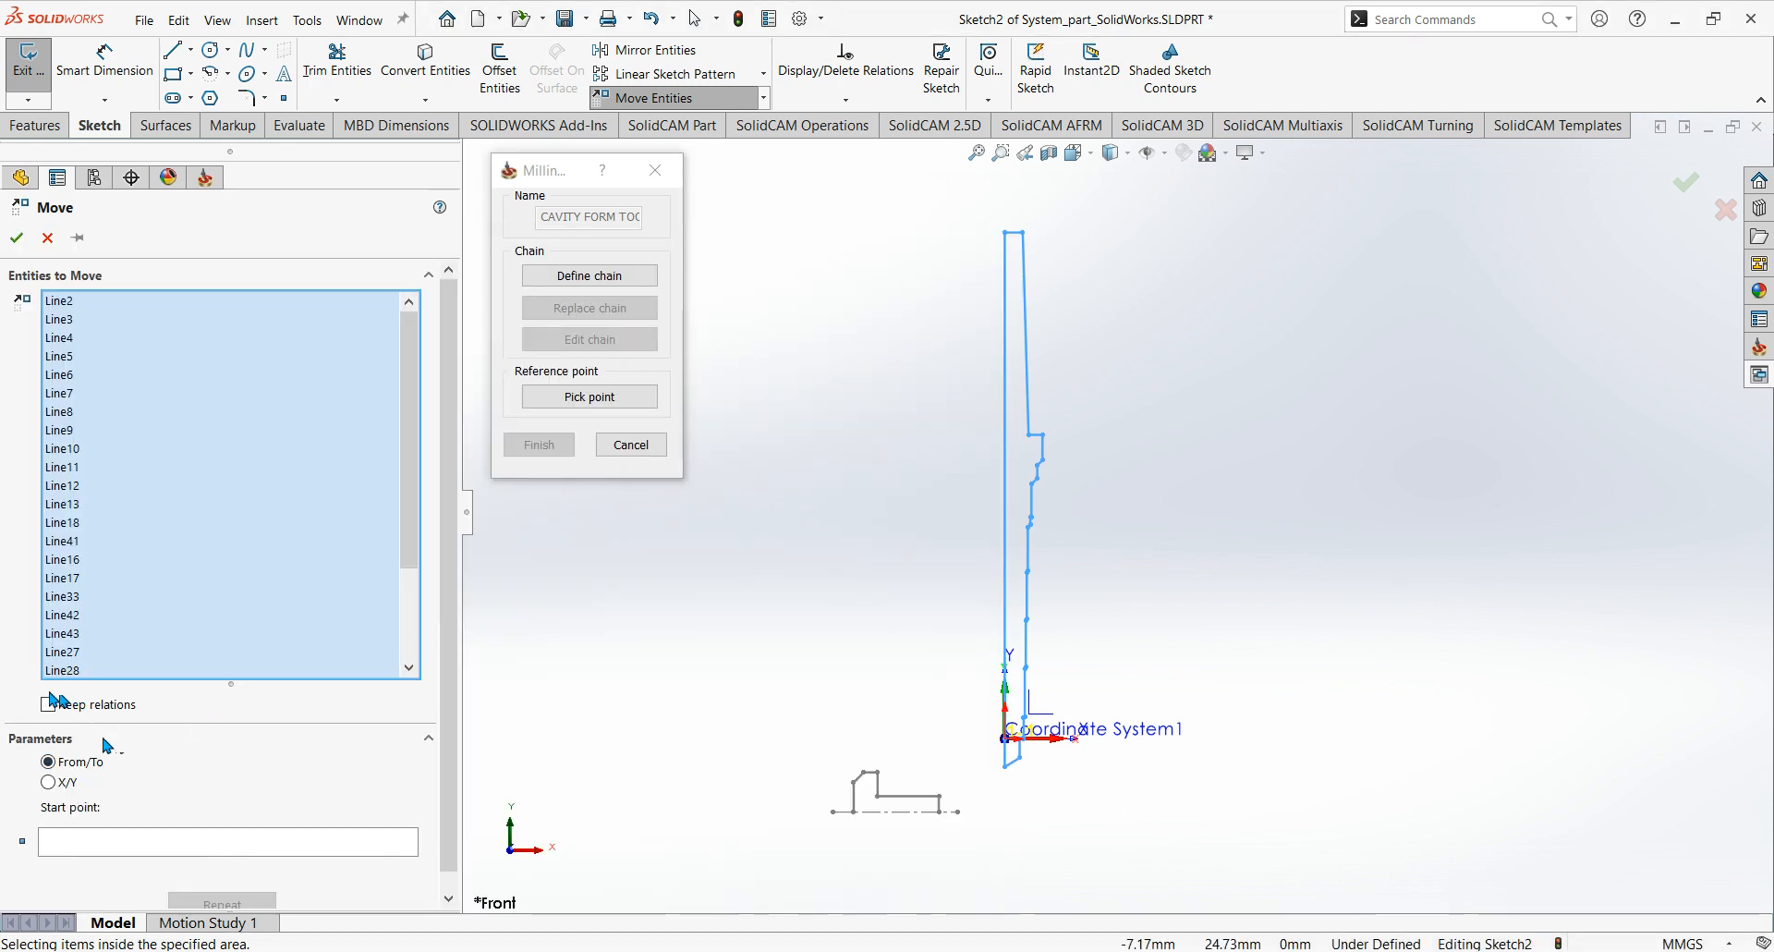
left_click(50, 764)
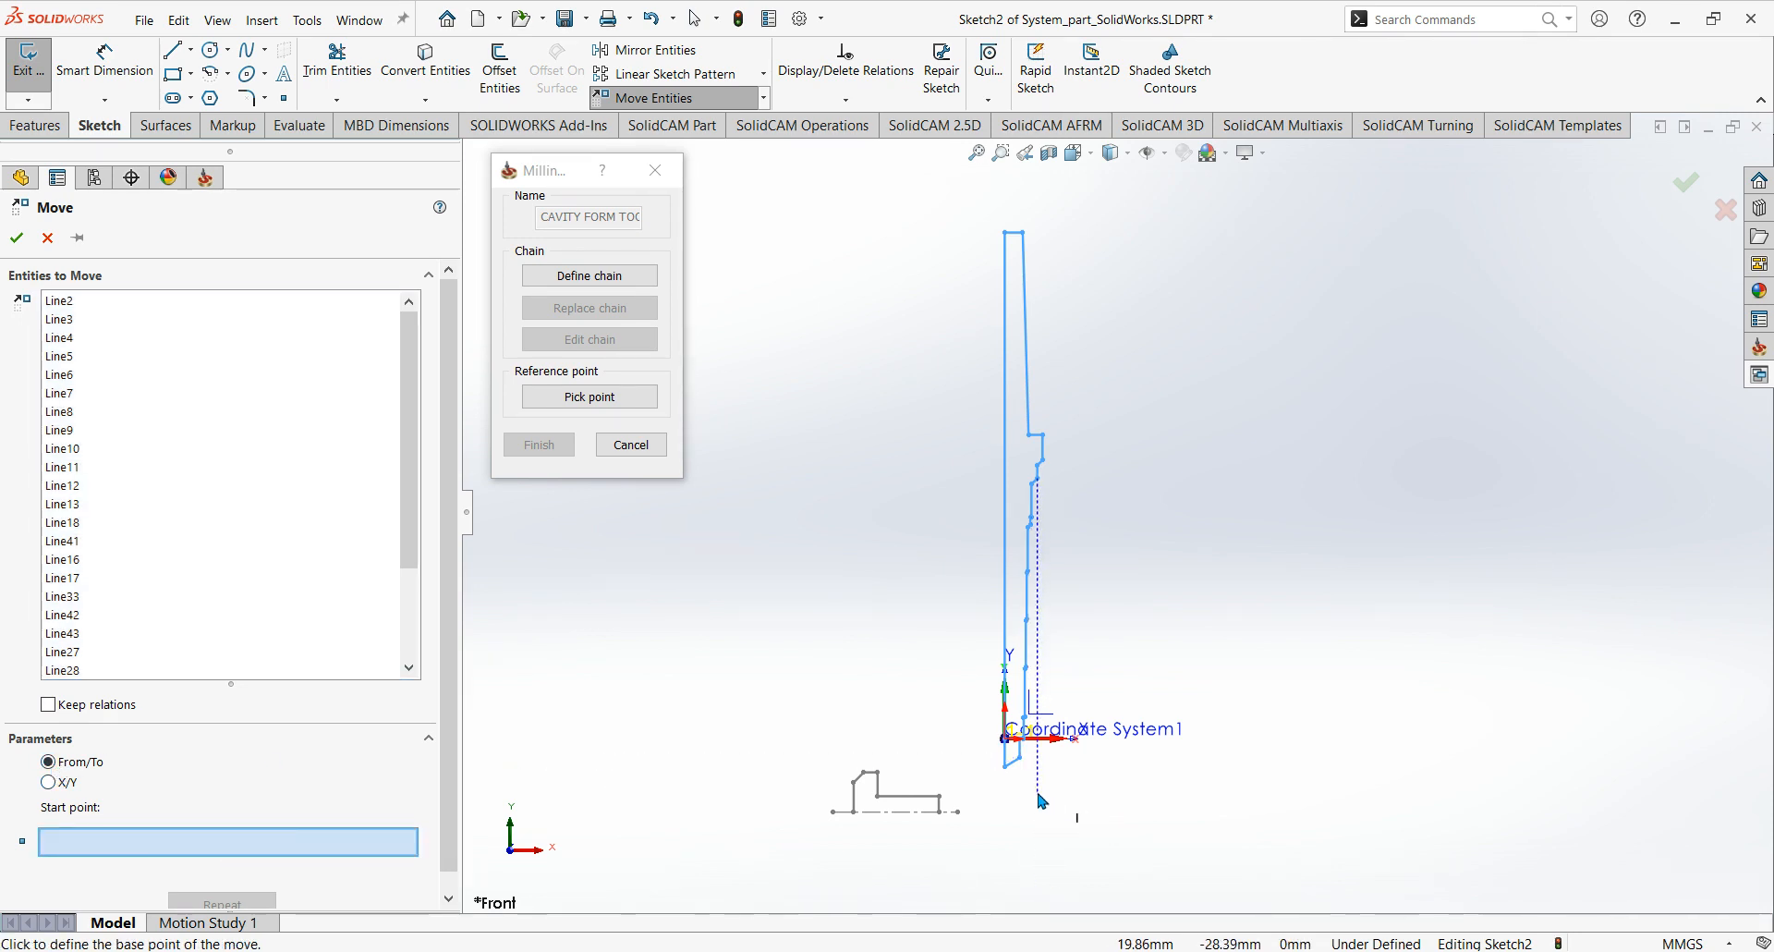
scroll(1007, 768, "up", 5)
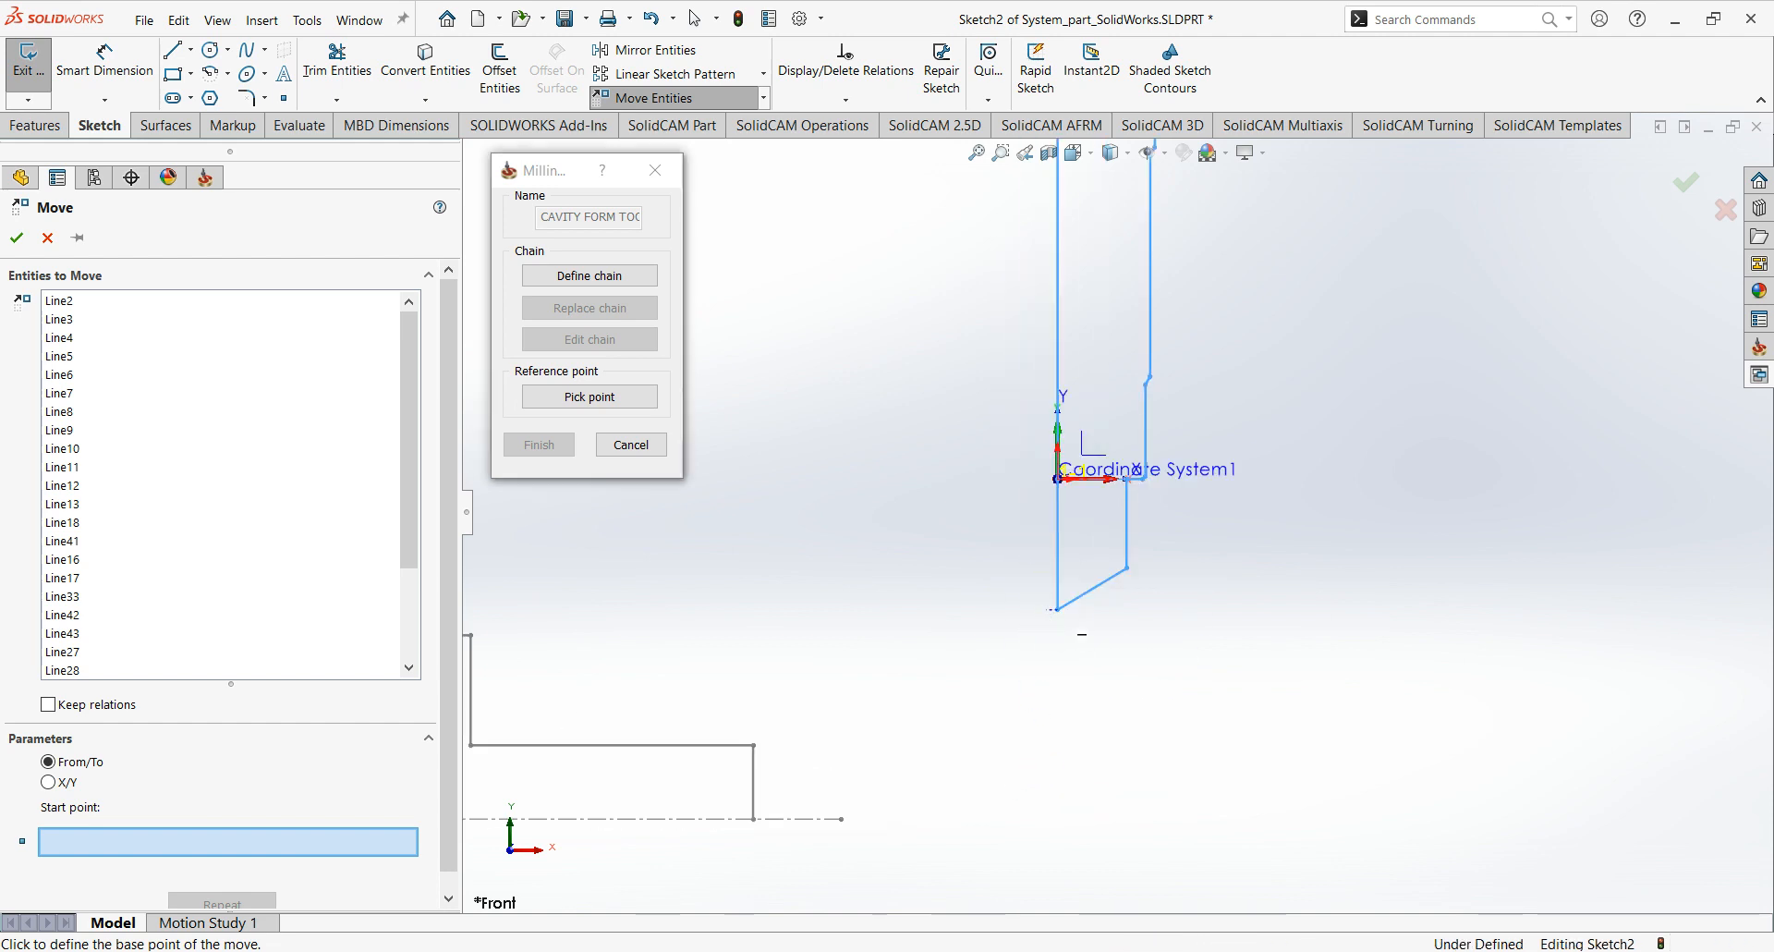
left_click(1056, 608)
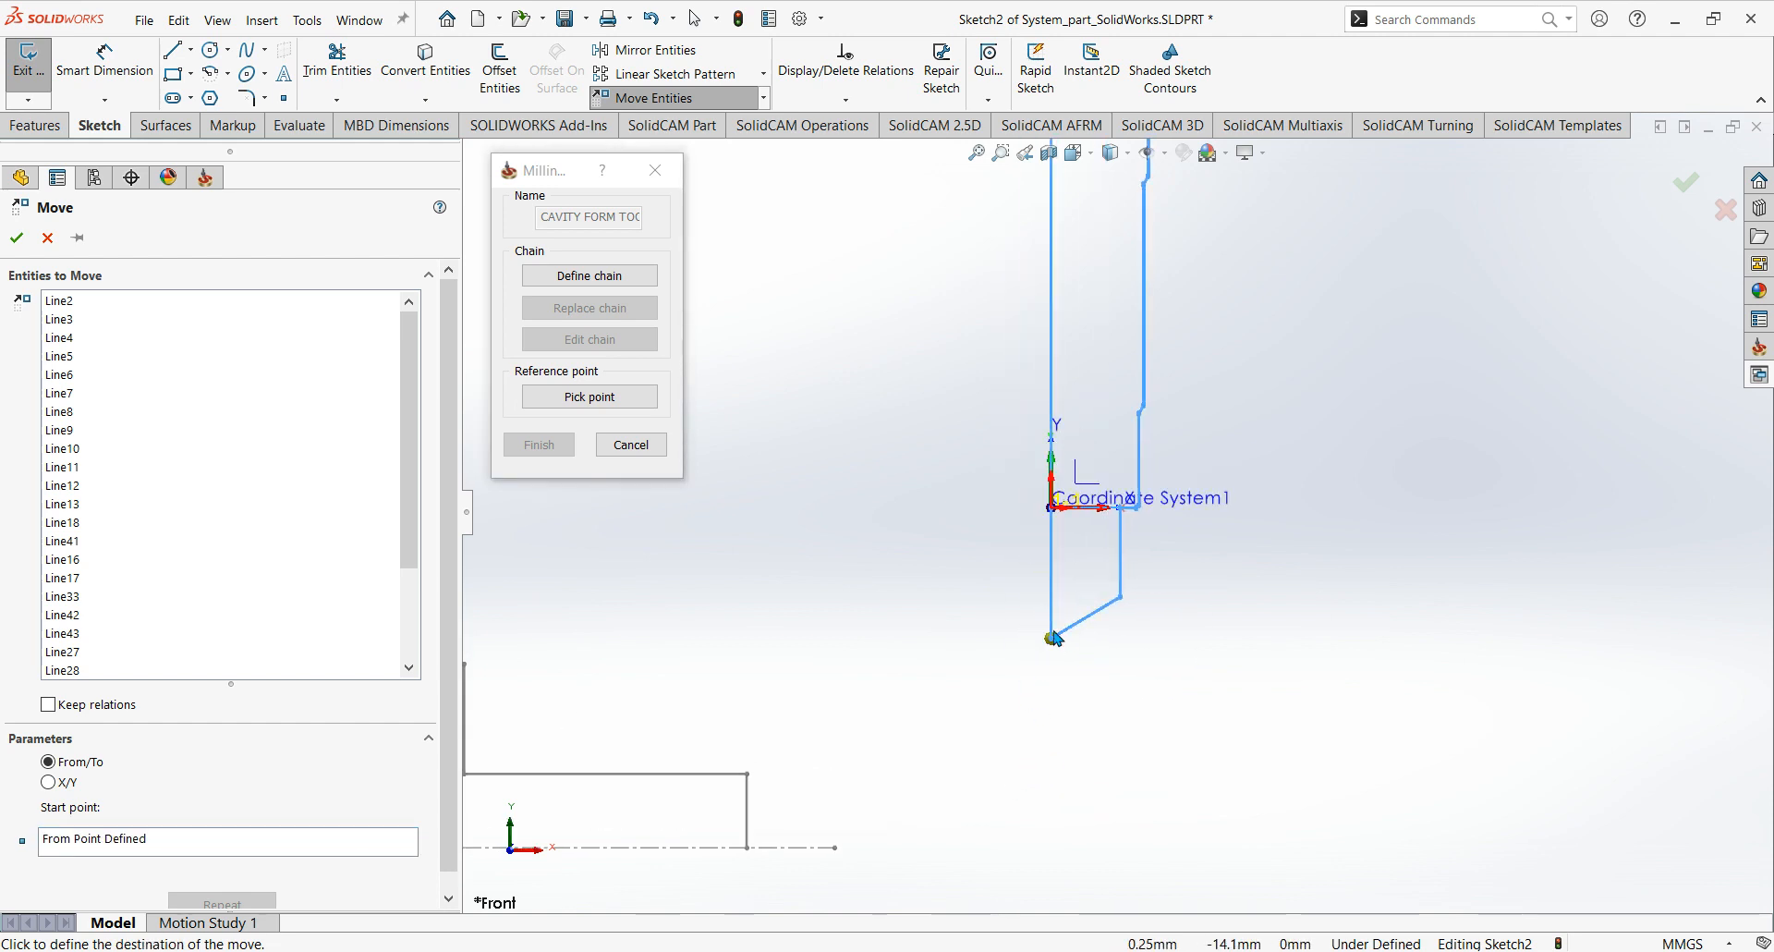
left_click(1057, 519)
scroll(1062, 555, "down", 5)
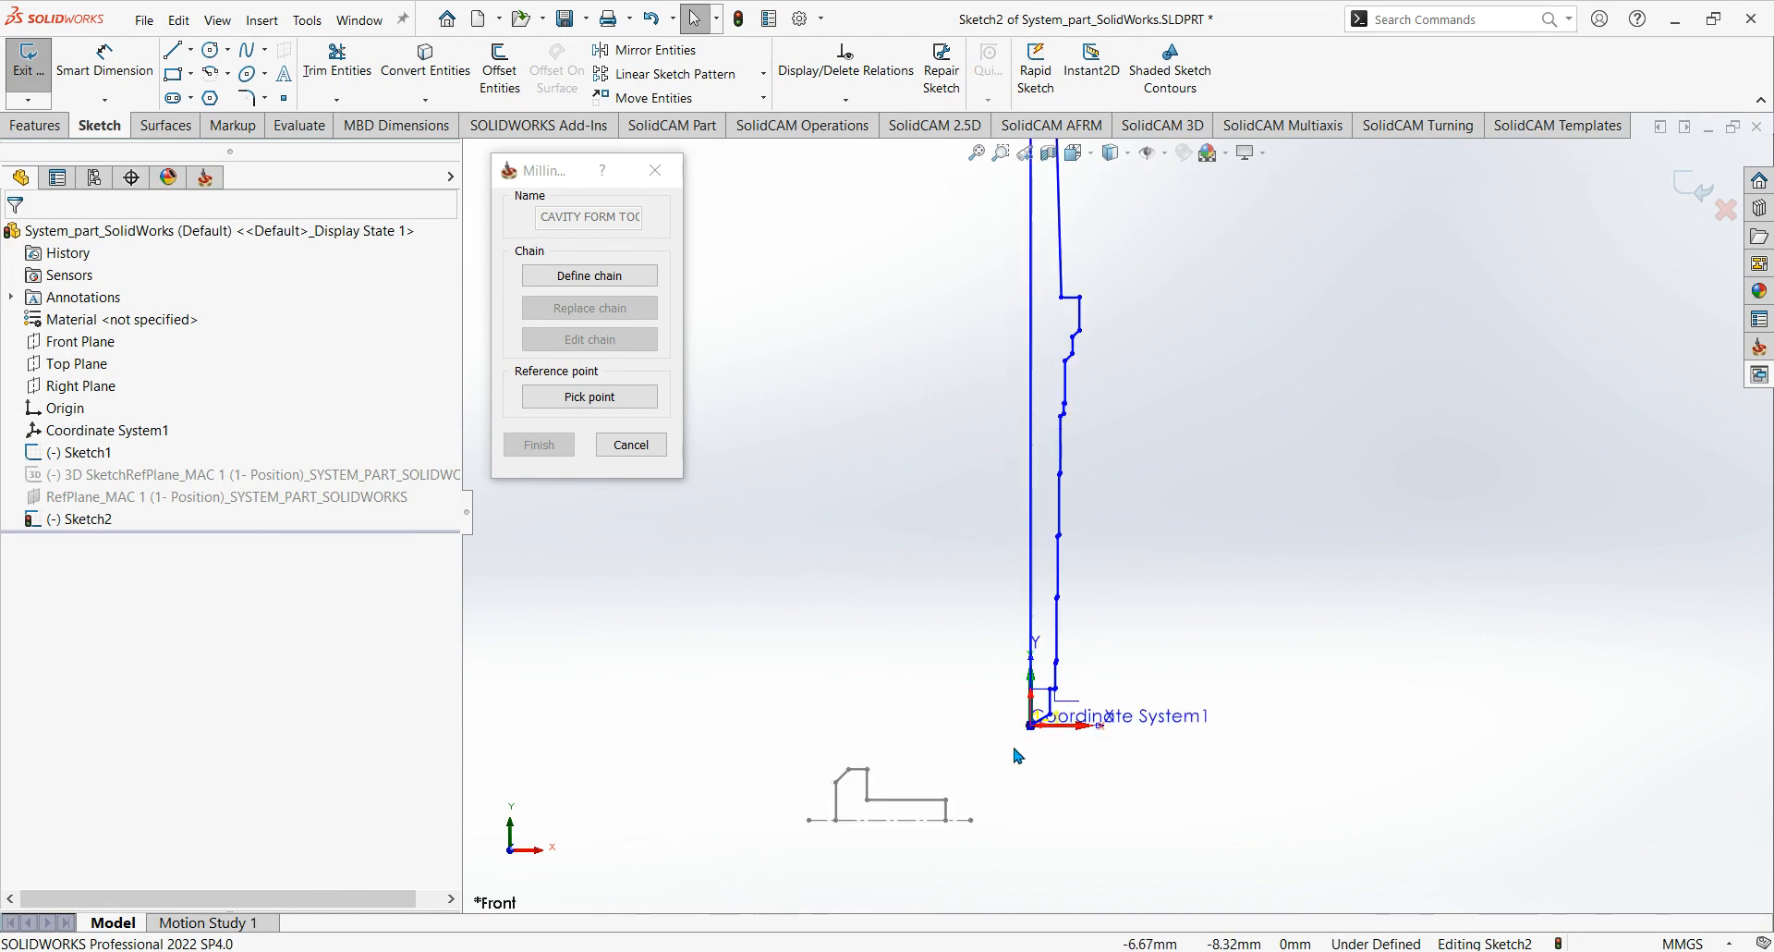
scroll(1018, 756, "down", 3)
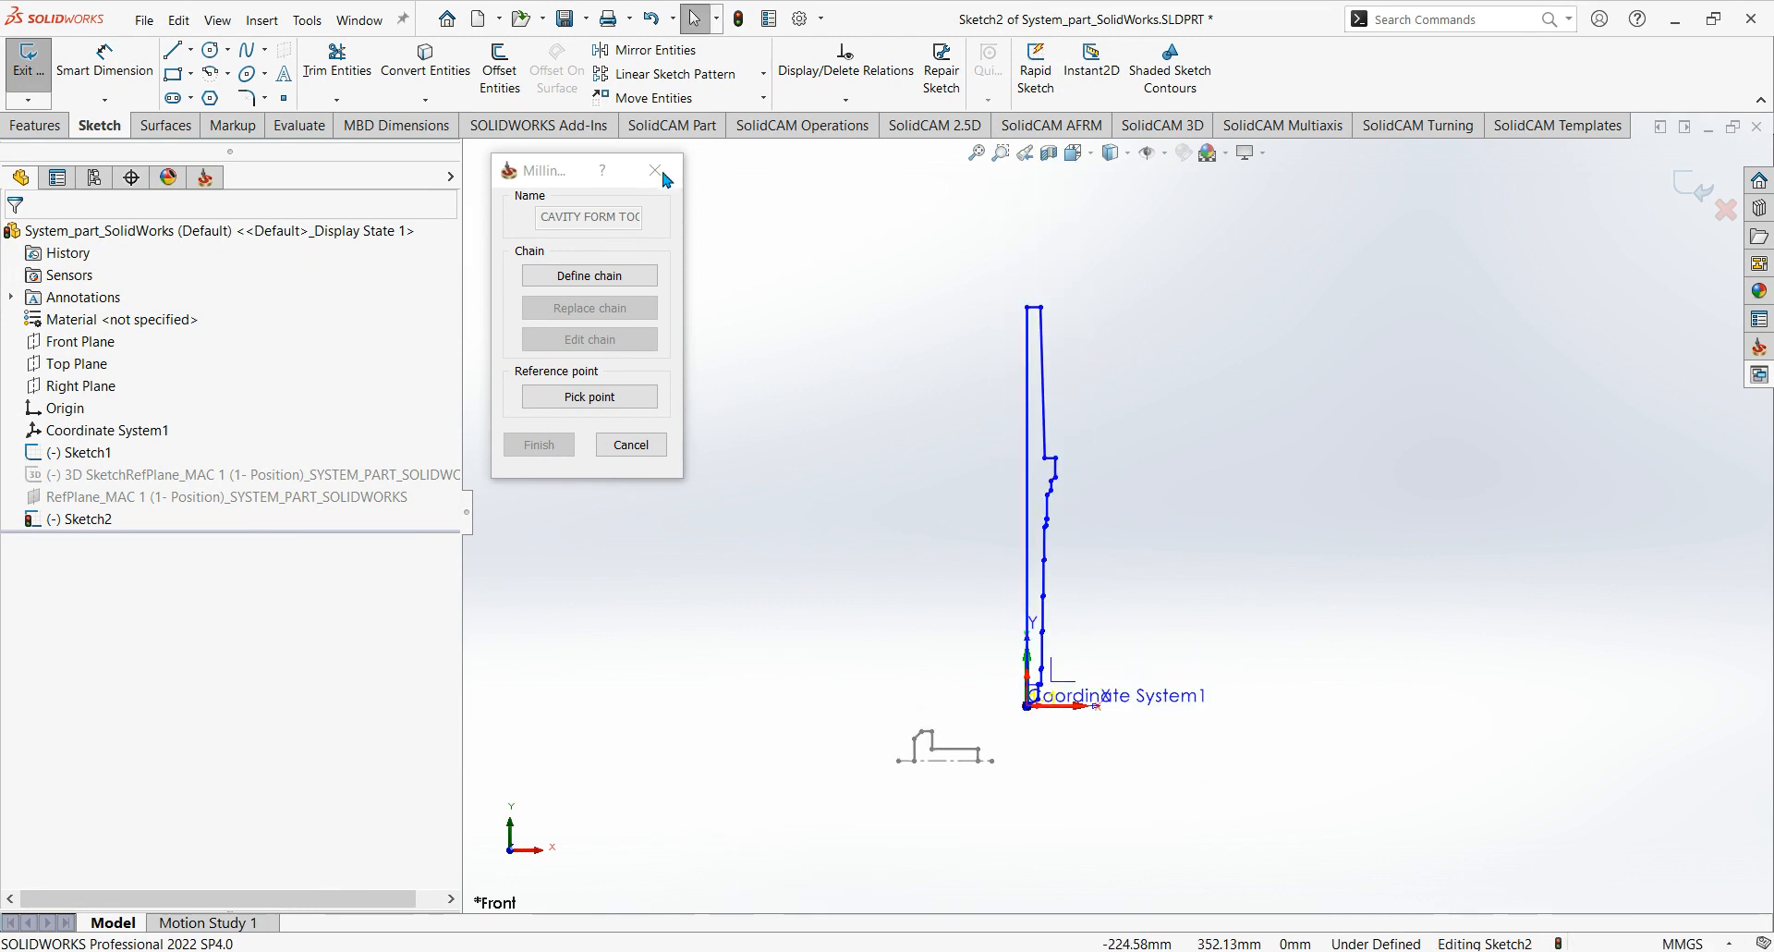
Mirror the whole drill profile about its vertical centre line, with Copy turned off.
left_click(714, 55)
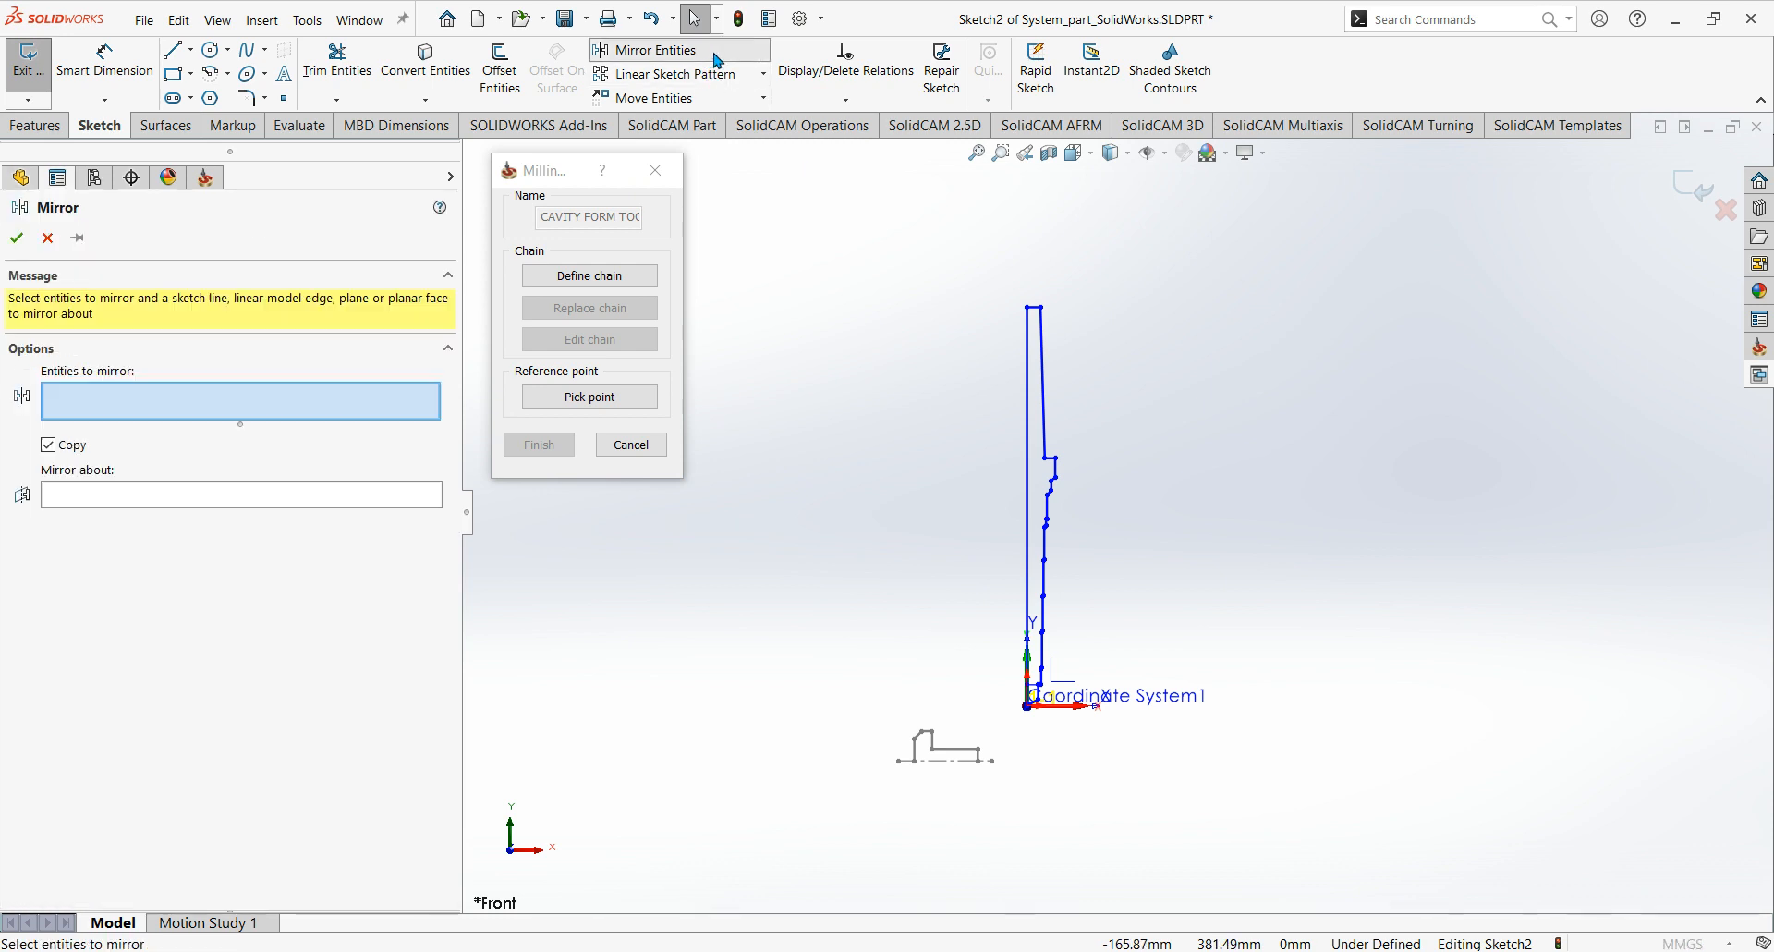
left_click_drag(1003, 282, 1122, 733)
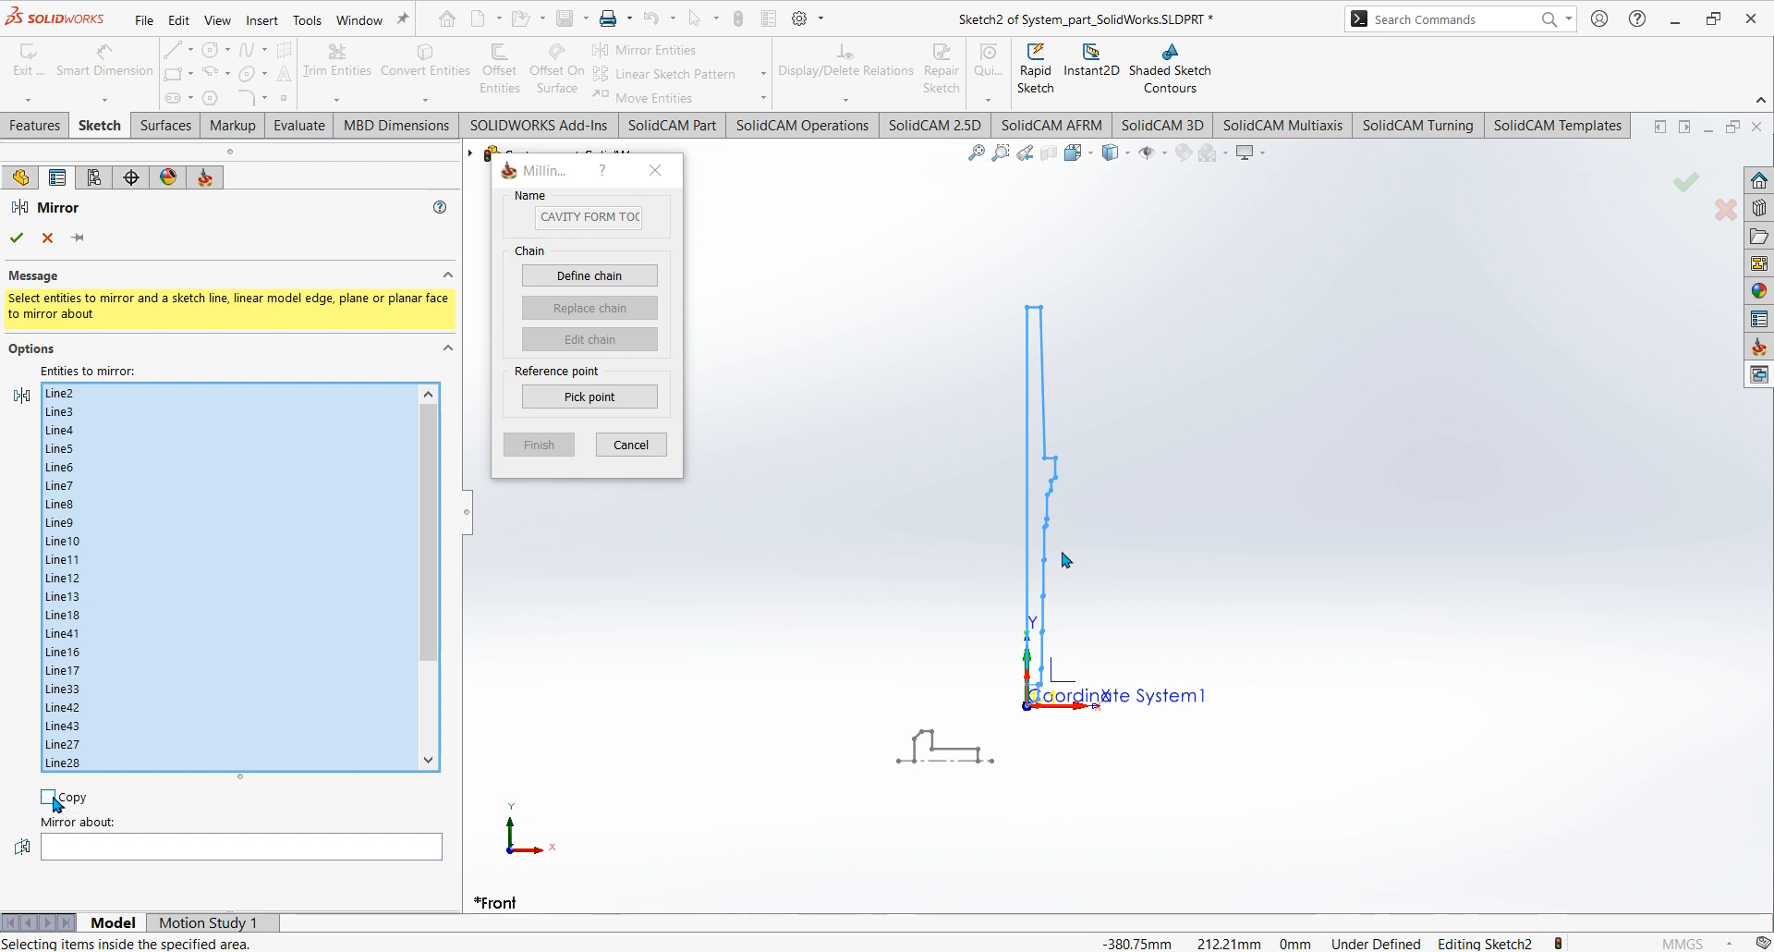
left_click(116, 847)
scroll(1047, 634, "down", 3)
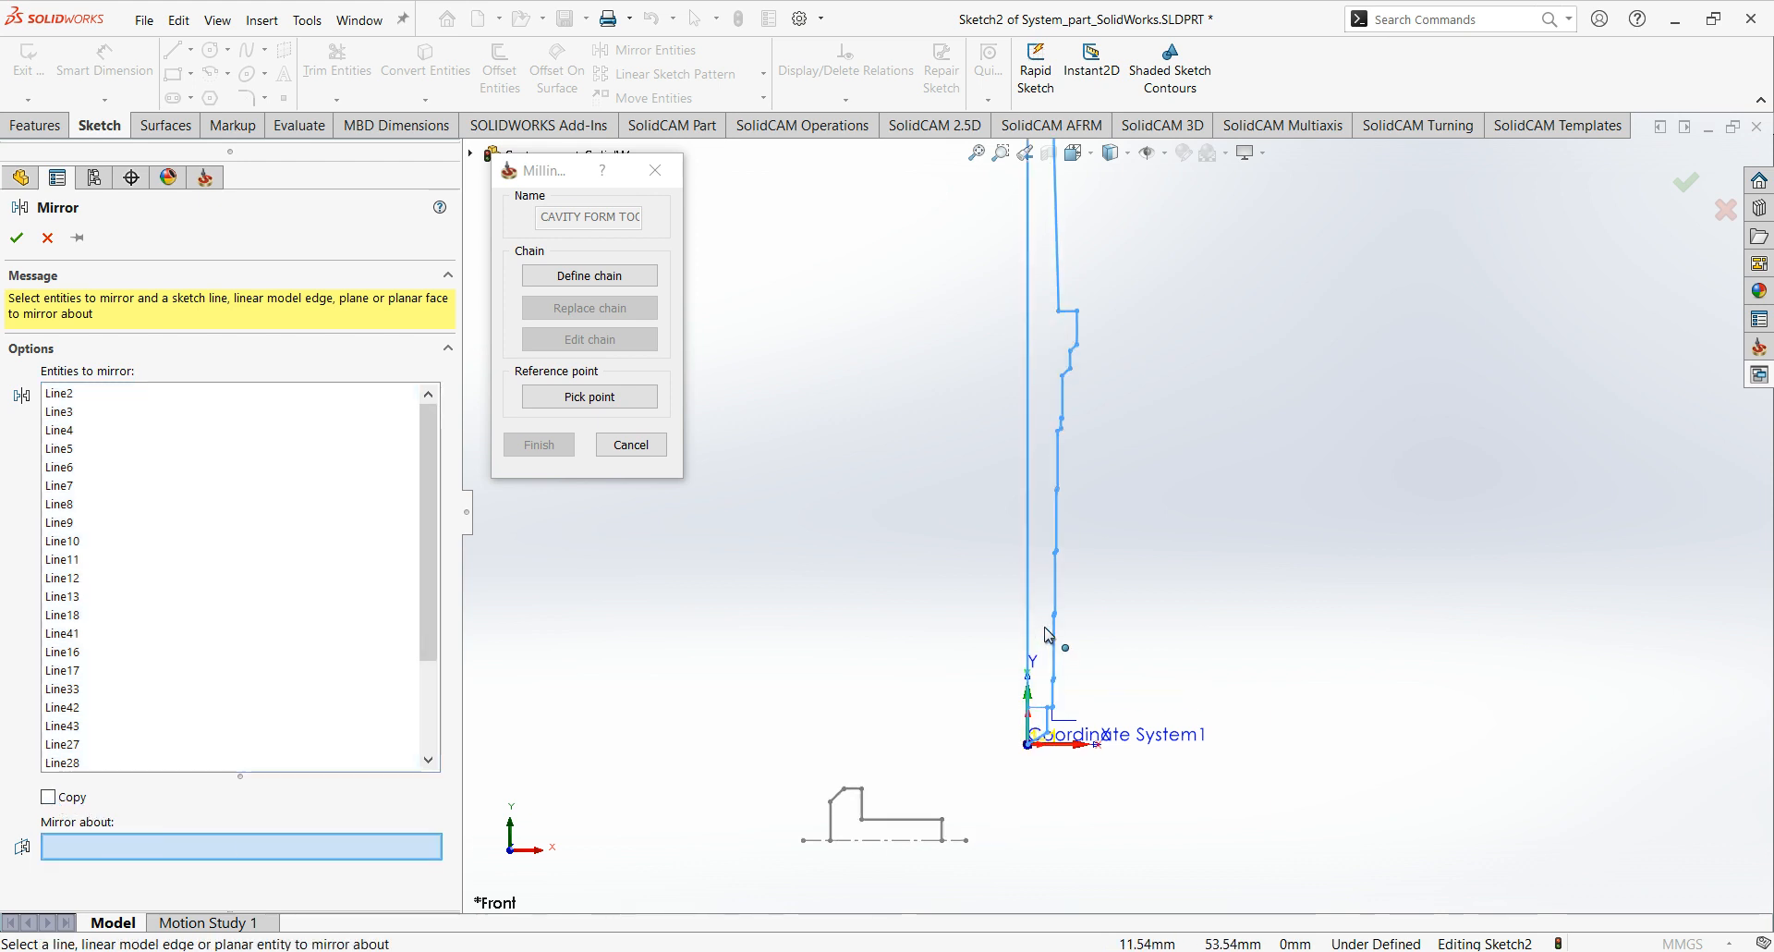
left_click(1044, 529)
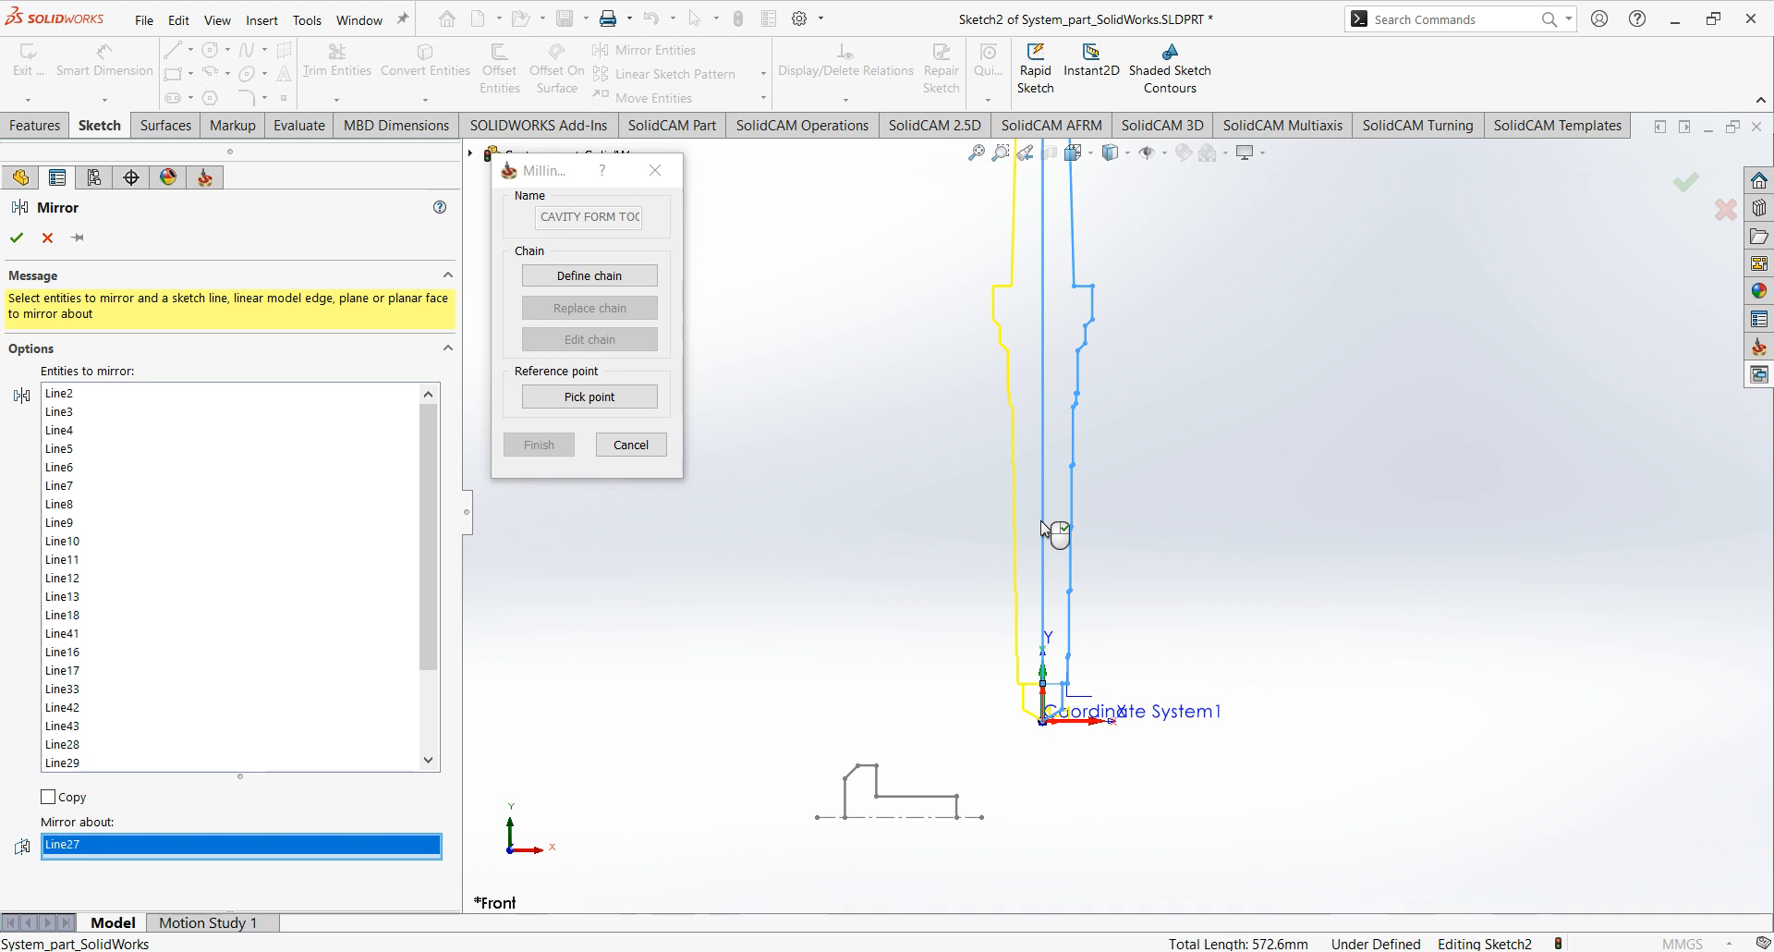
scroll(1048, 545, "up", 2)
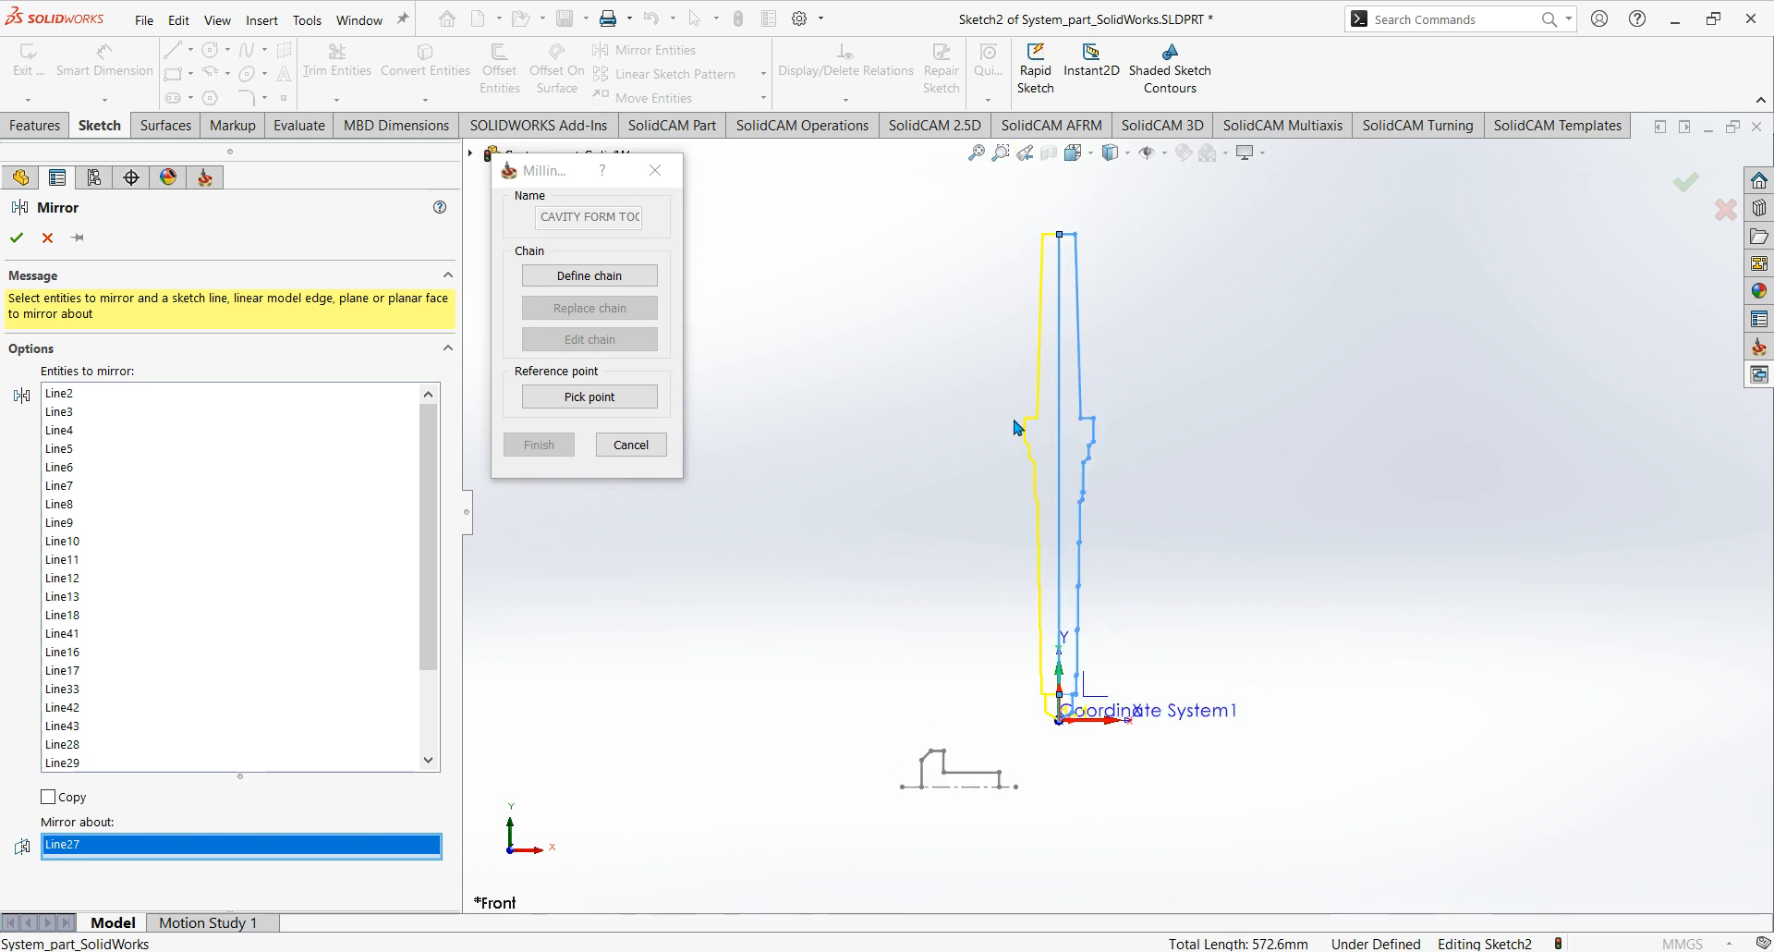
left_click(16, 239)
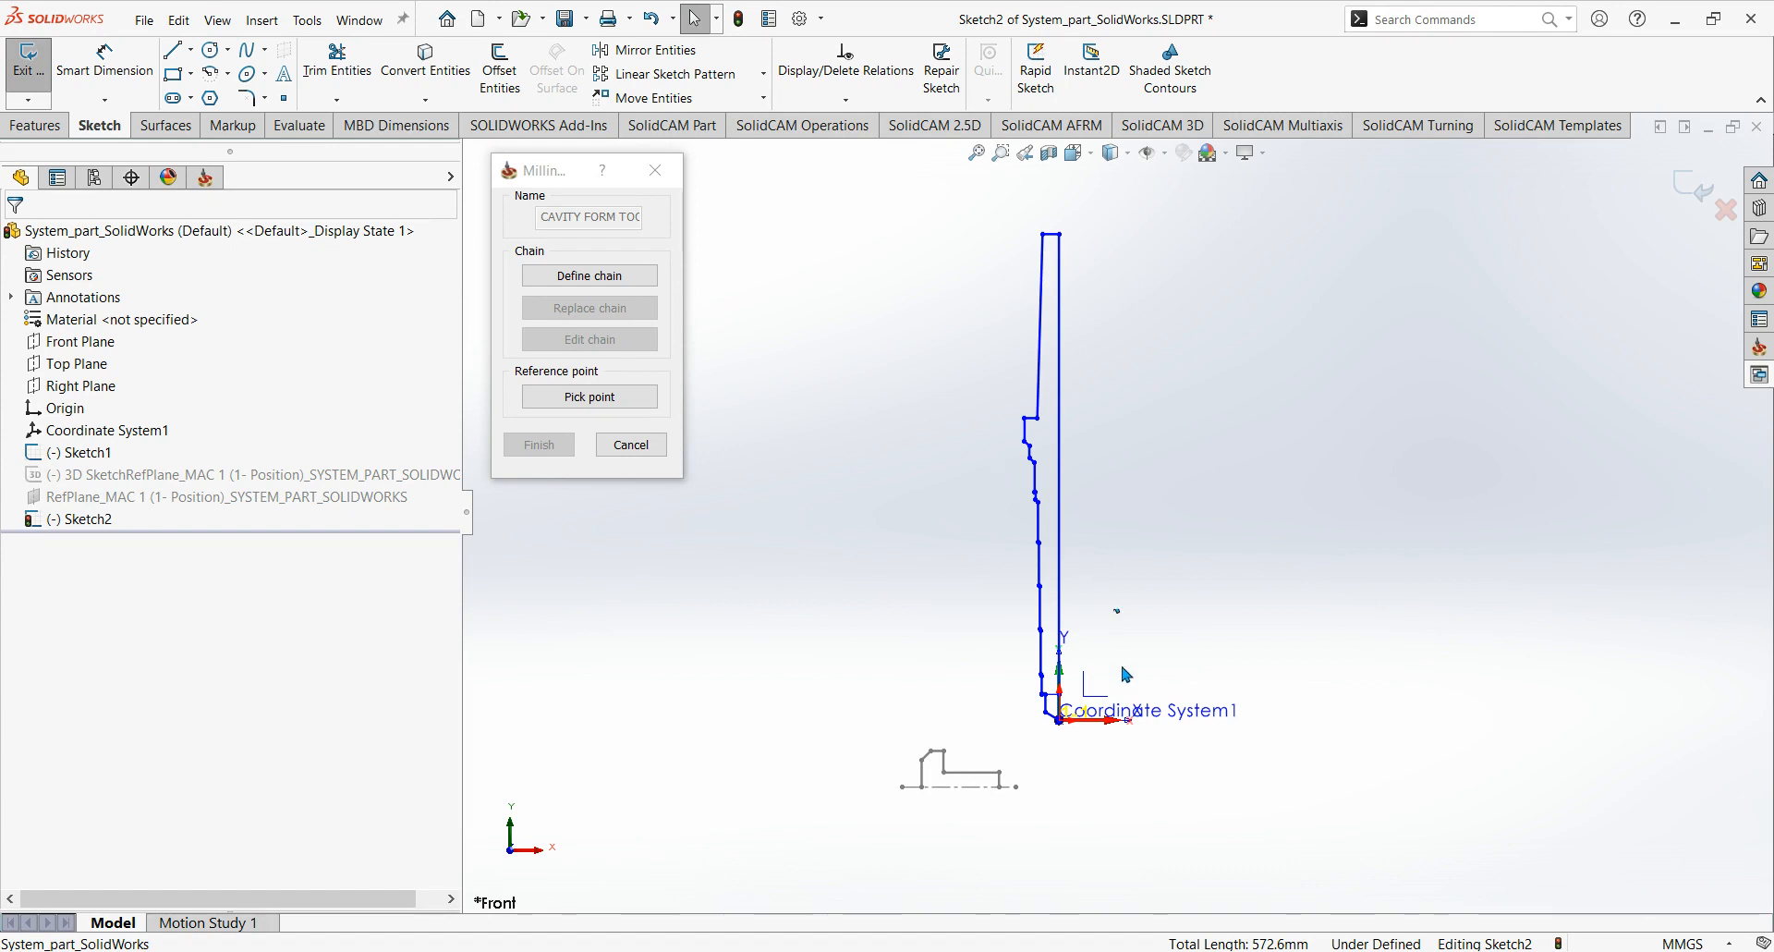
Rotate the whole drill profile -90 degrees about the origin of Coordinate System1 with Rotate Entities.
scroll(1069, 734, "up", 1)
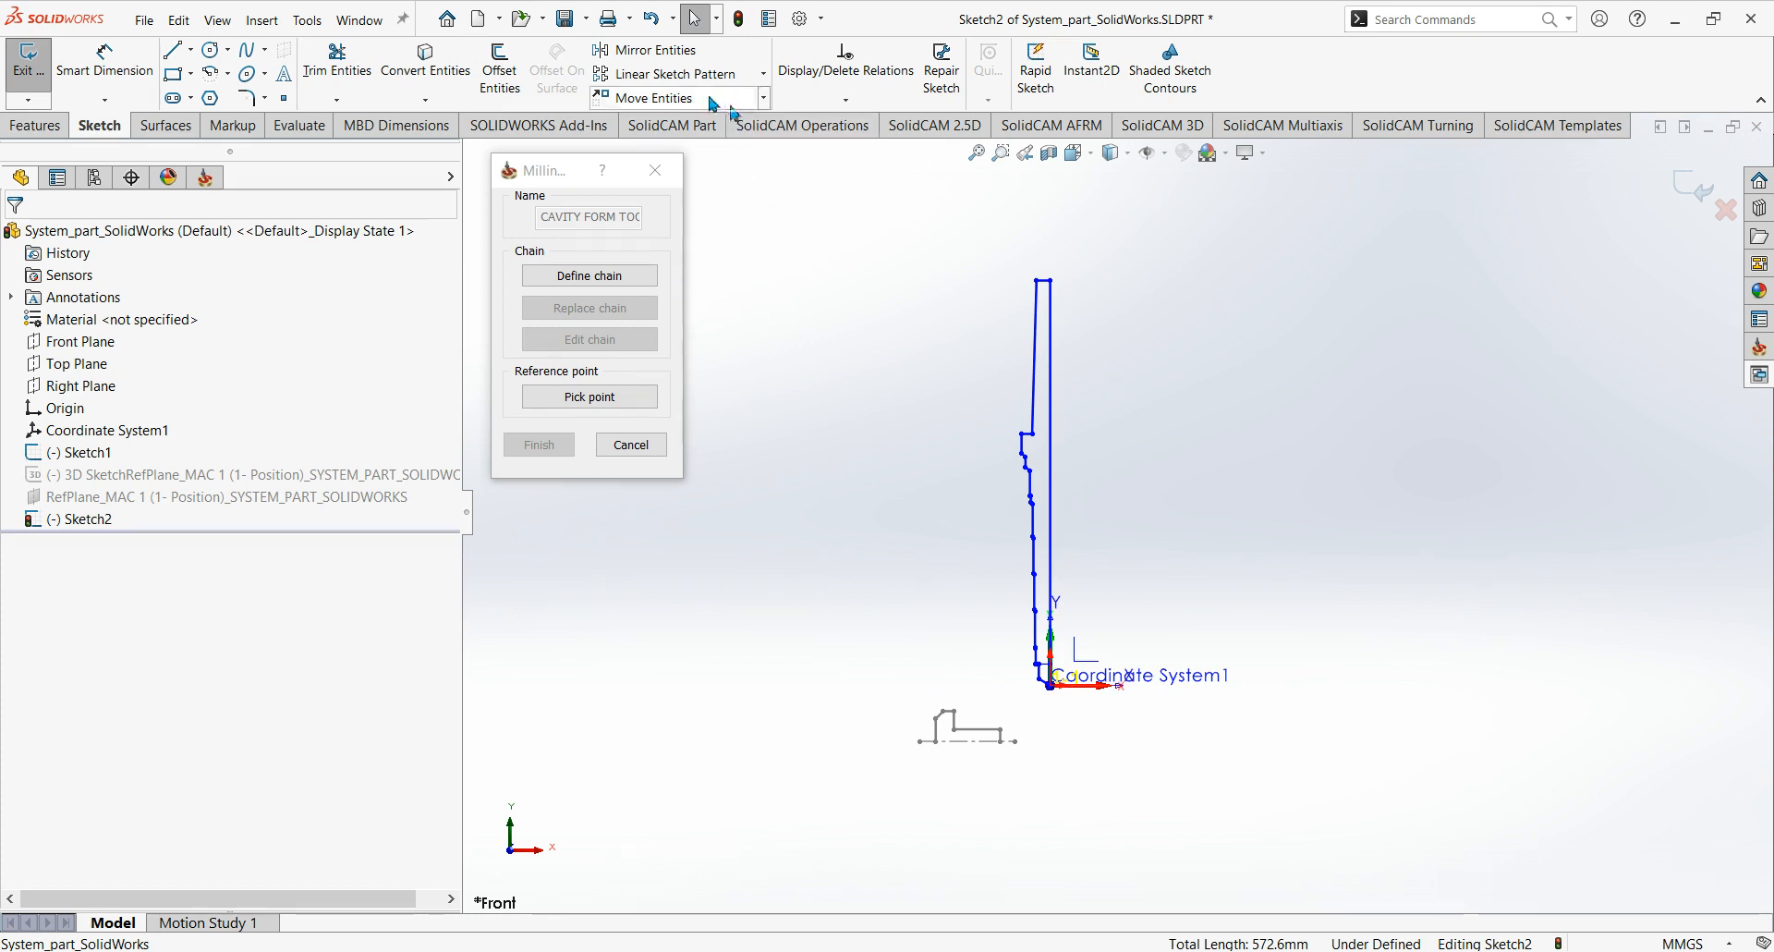
left_click(764, 98)
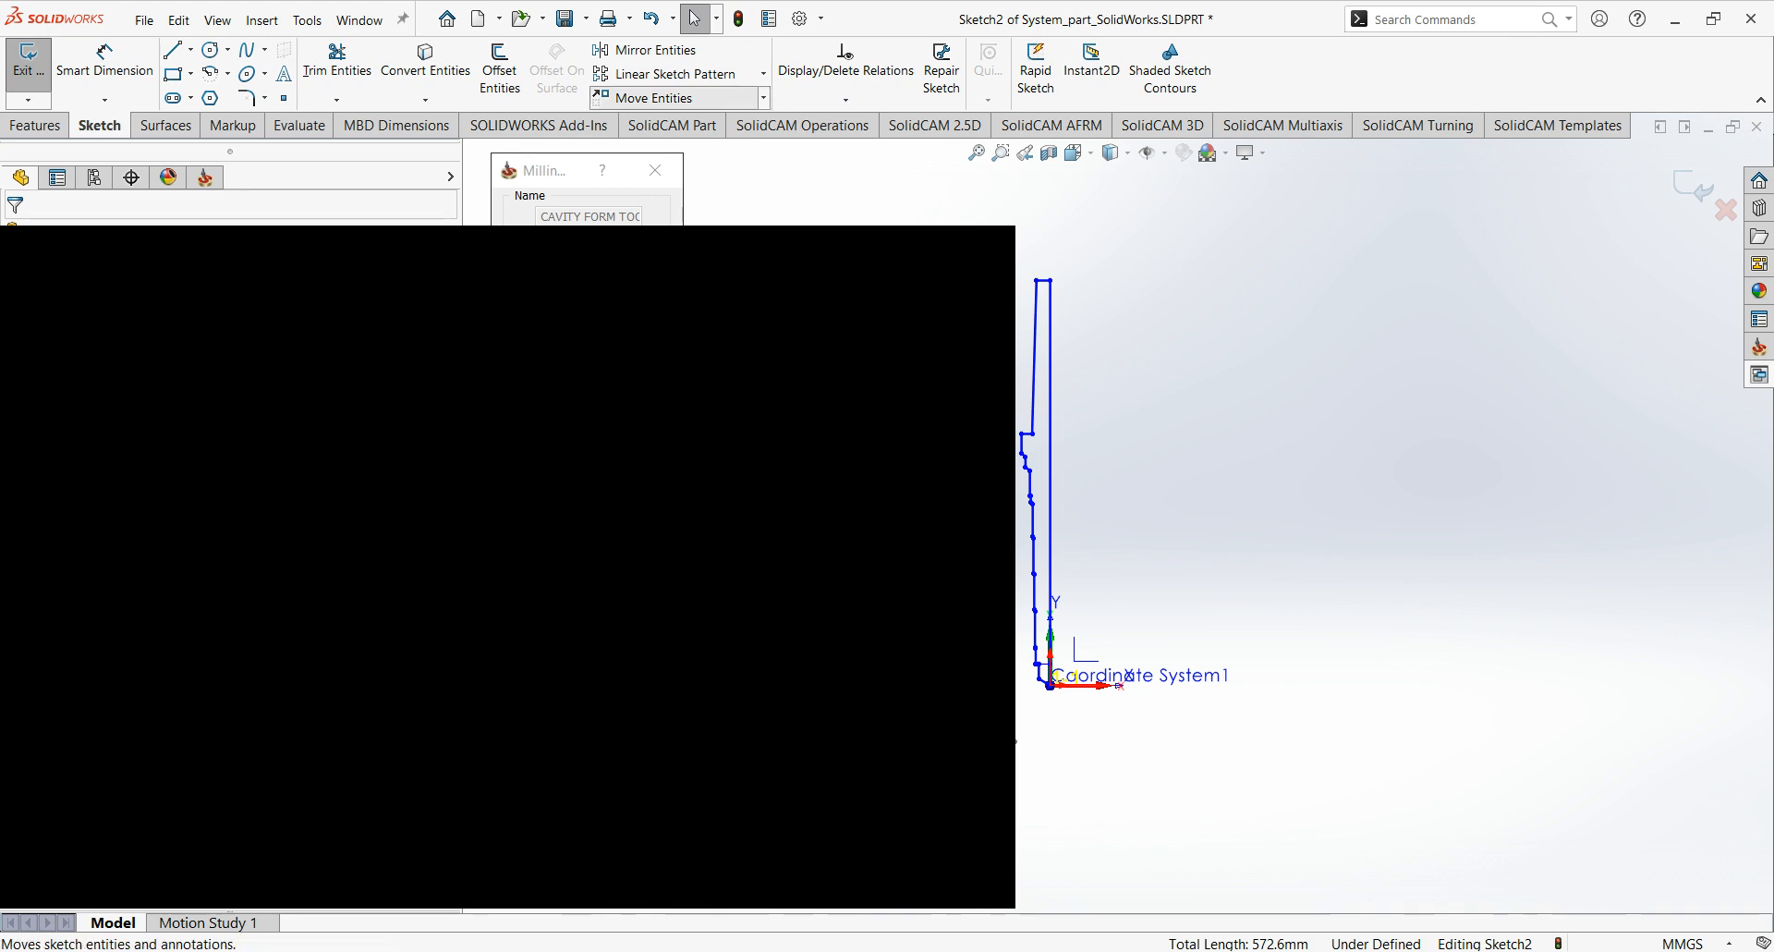
left_click(664, 169)
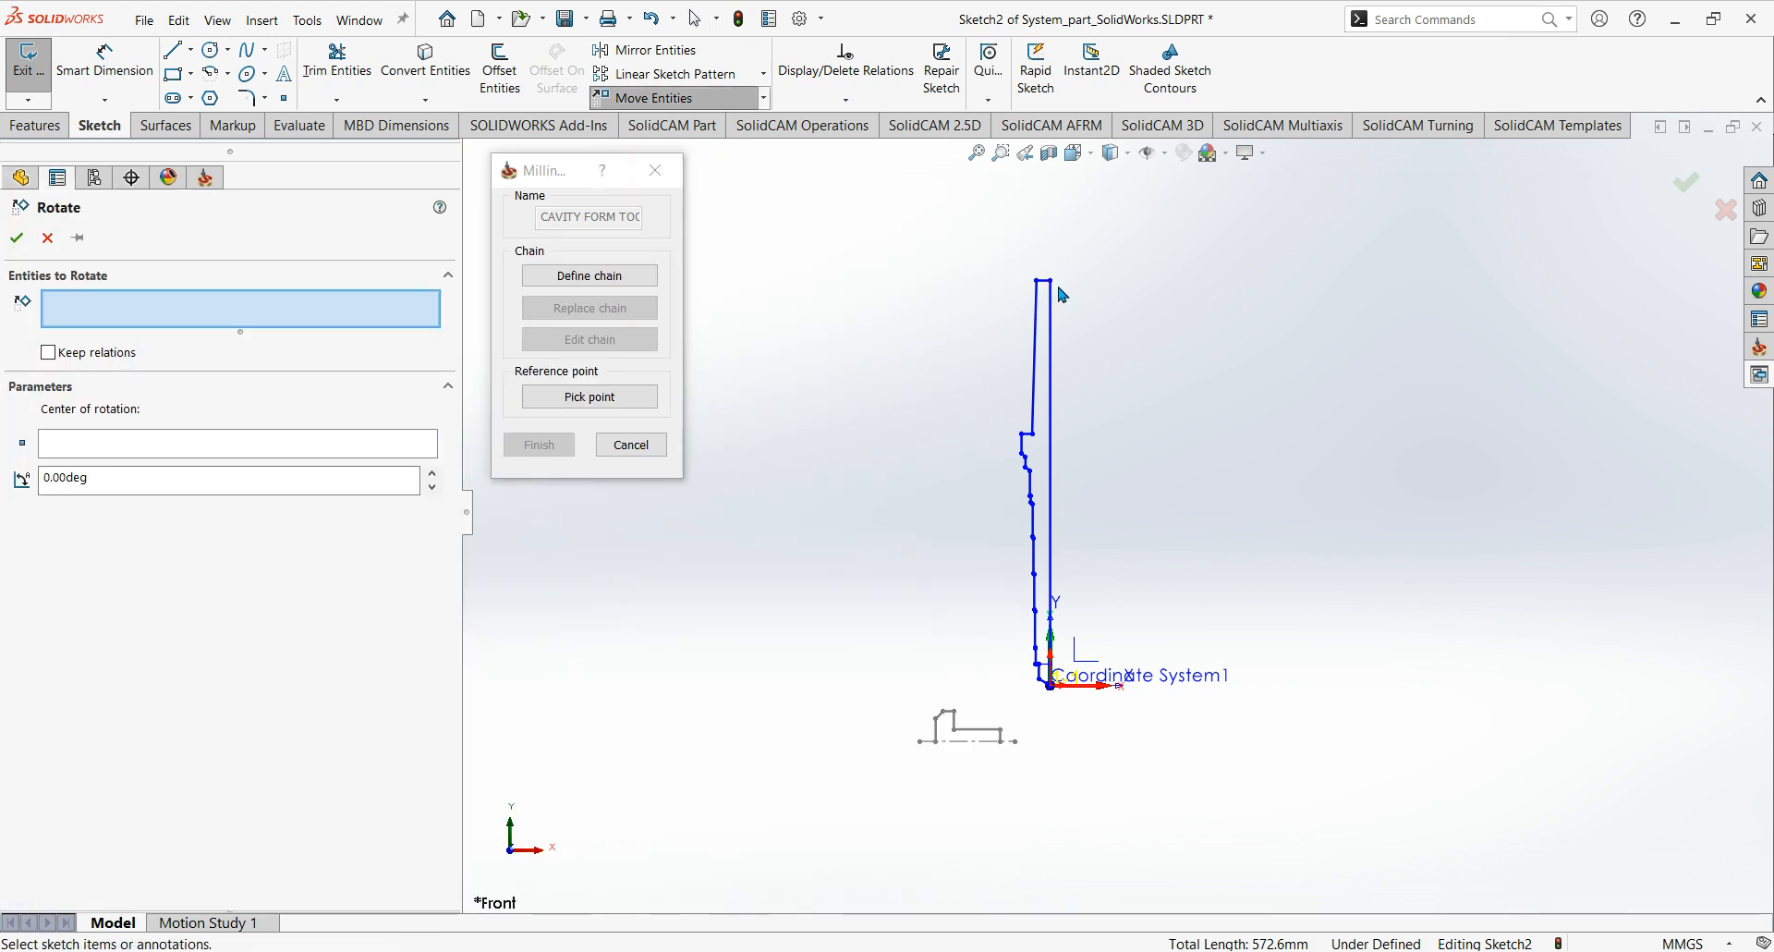
mouse_move(1005, 253)
left_mouse_down()
mouse_move(1097, 588)
mouse_move(1176, 737)
mouse_move(1196, 731)
left_mouse_up()
middle_click_drag(1126, 575, 1097, 555, "ctrl")
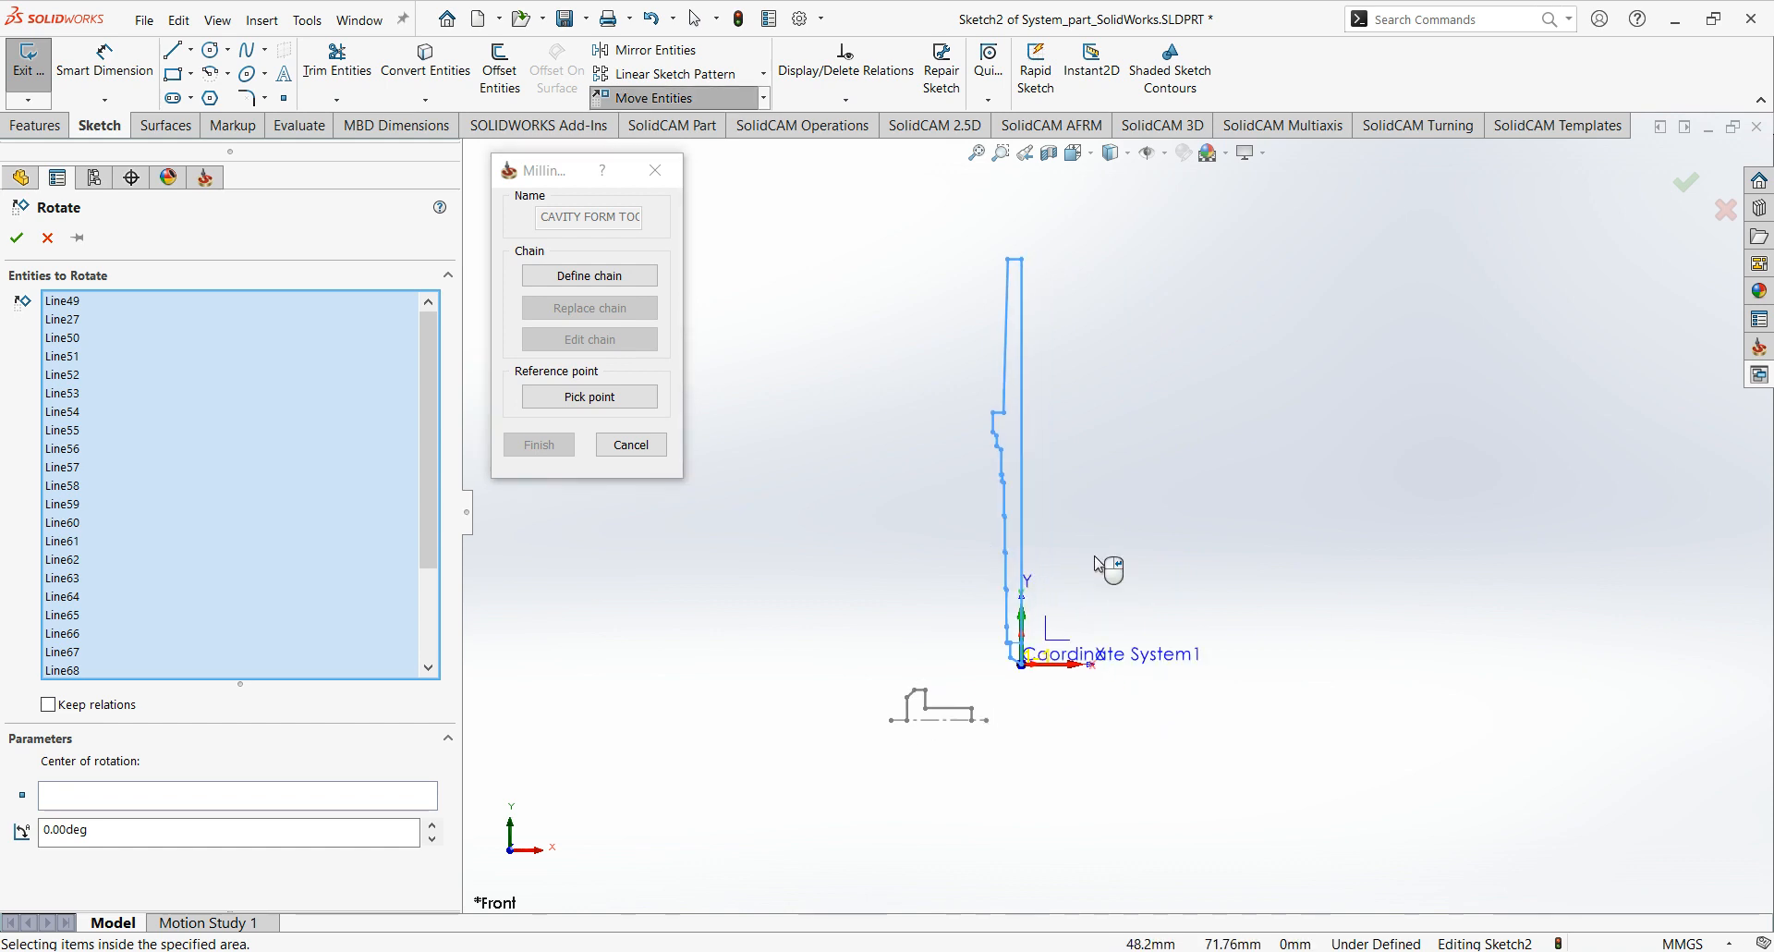
left_click(193, 795)
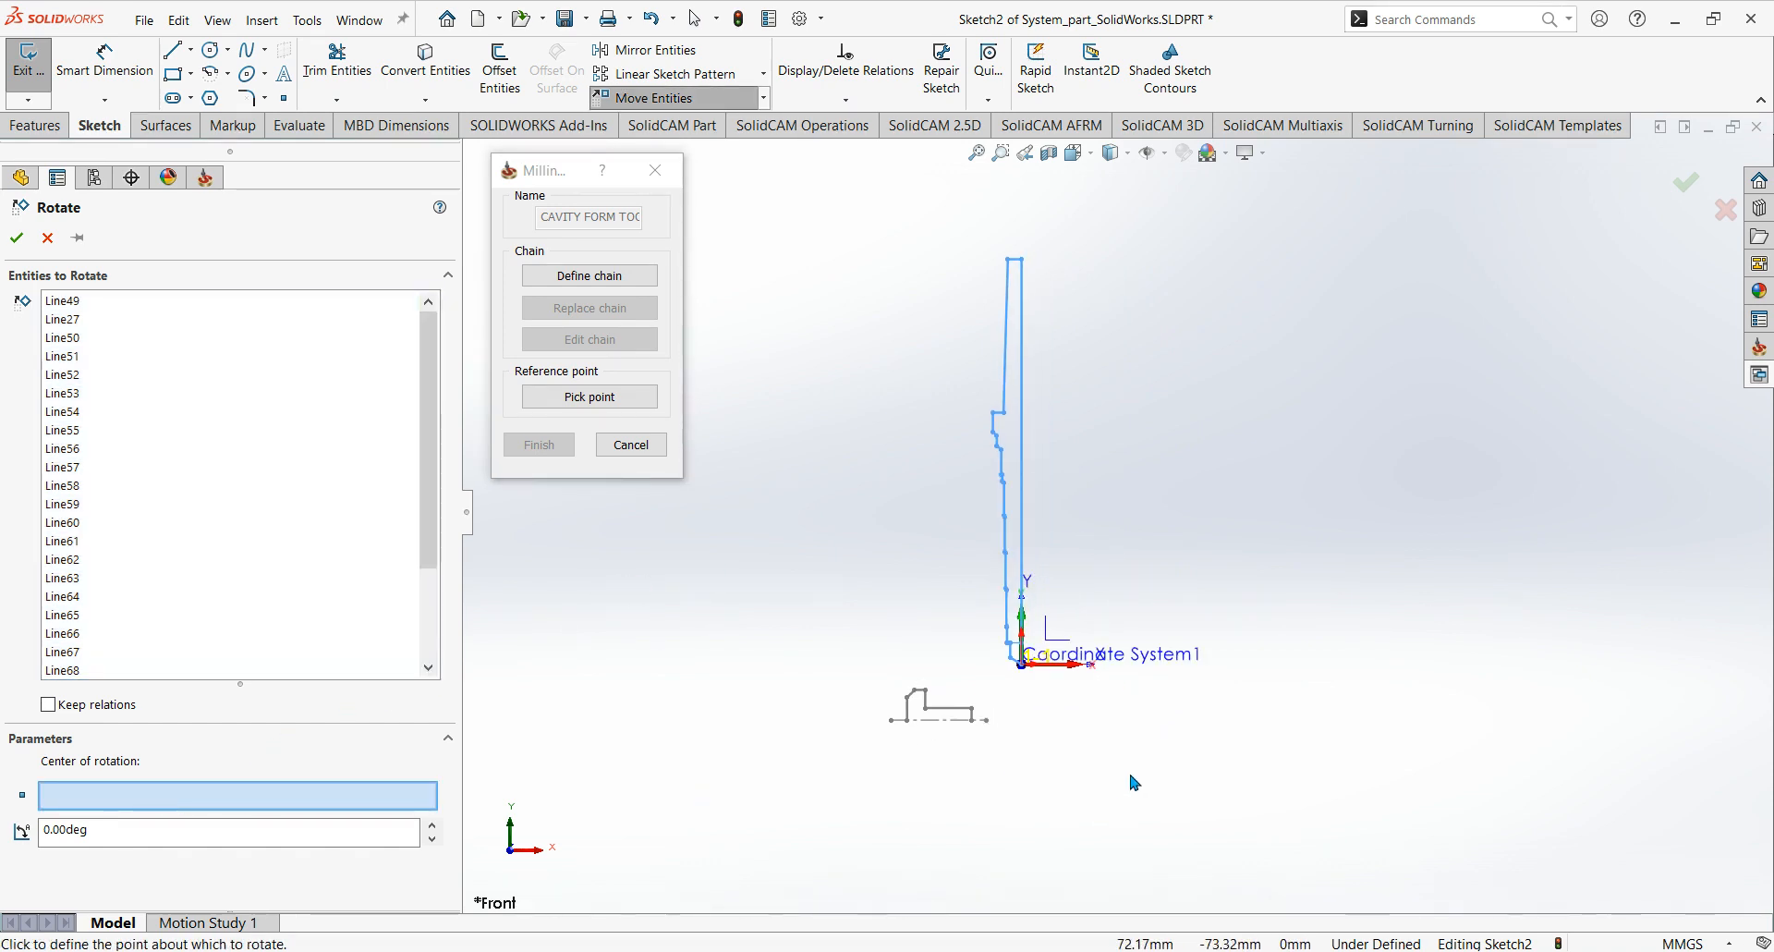
left_click(1024, 669)
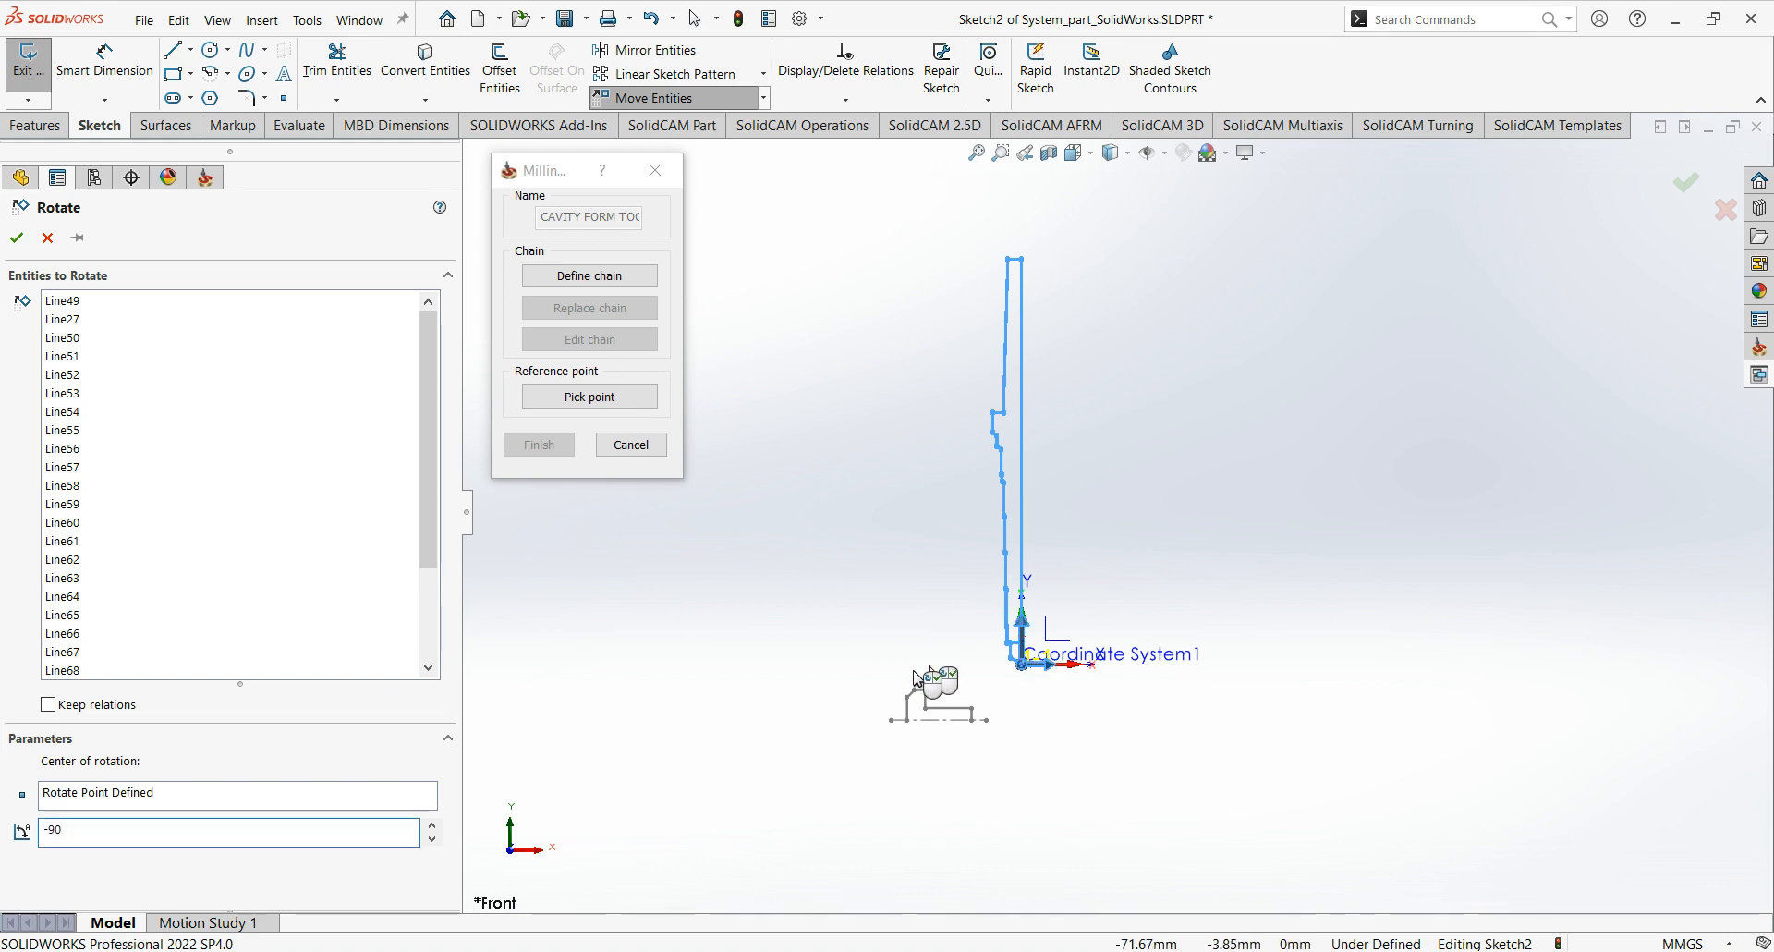
type("-90")
key("Return")
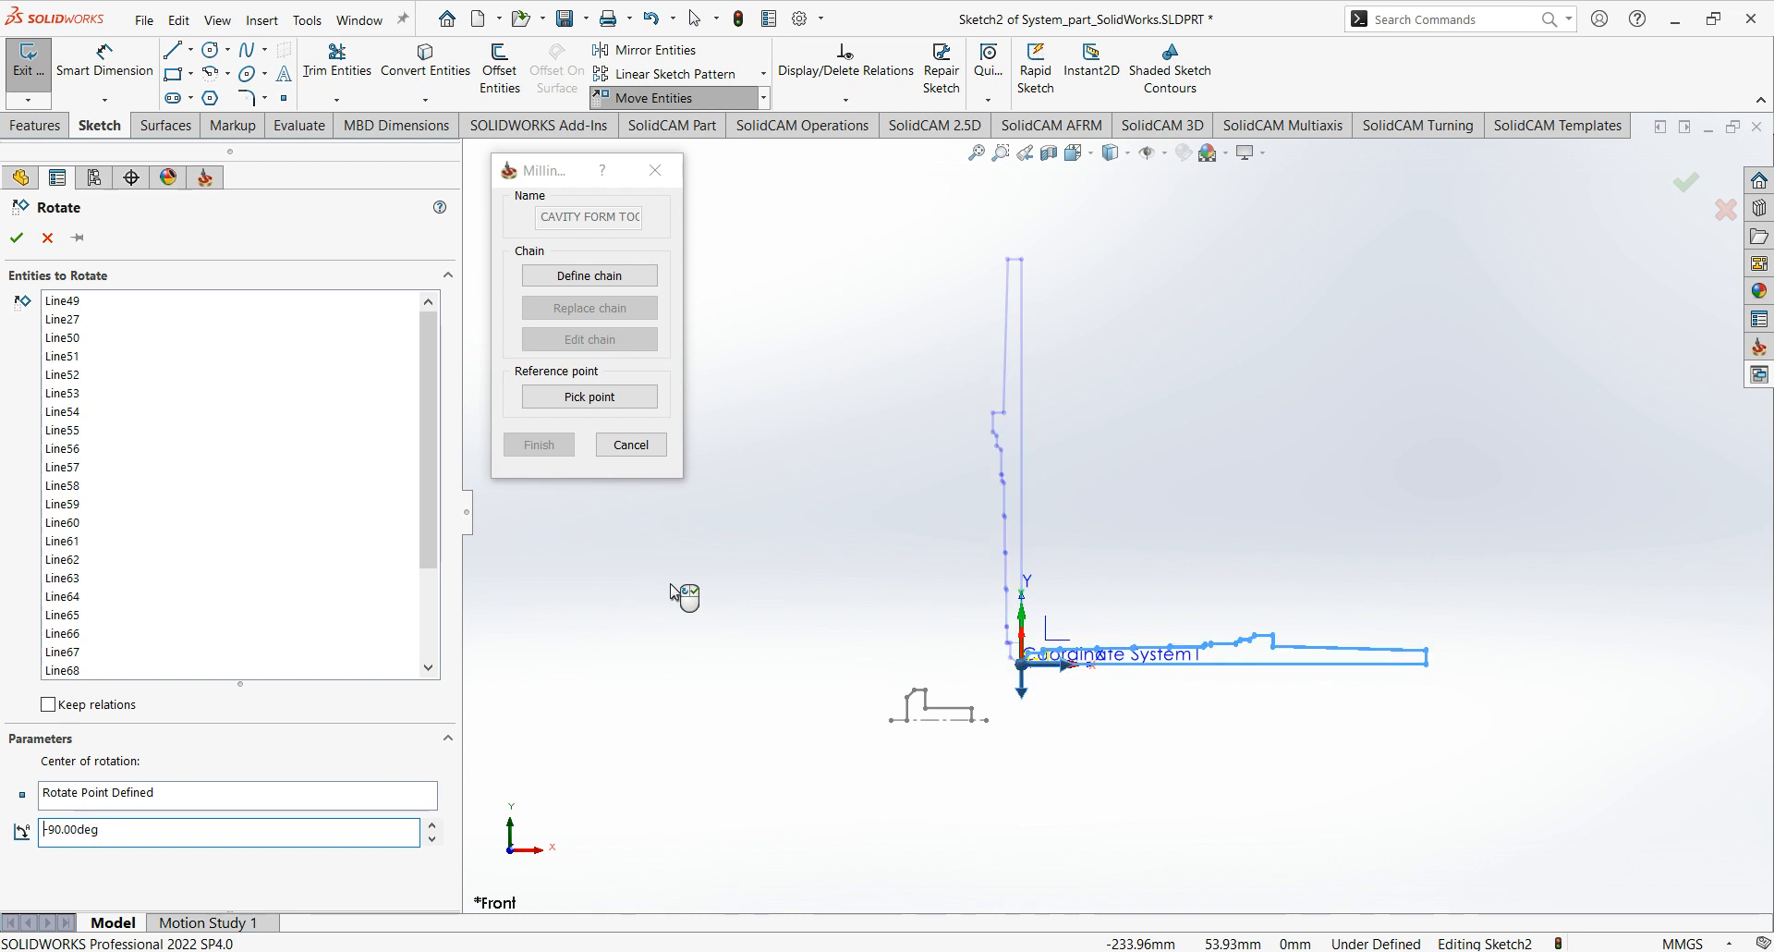
scroll(1178, 672, "down", 3)
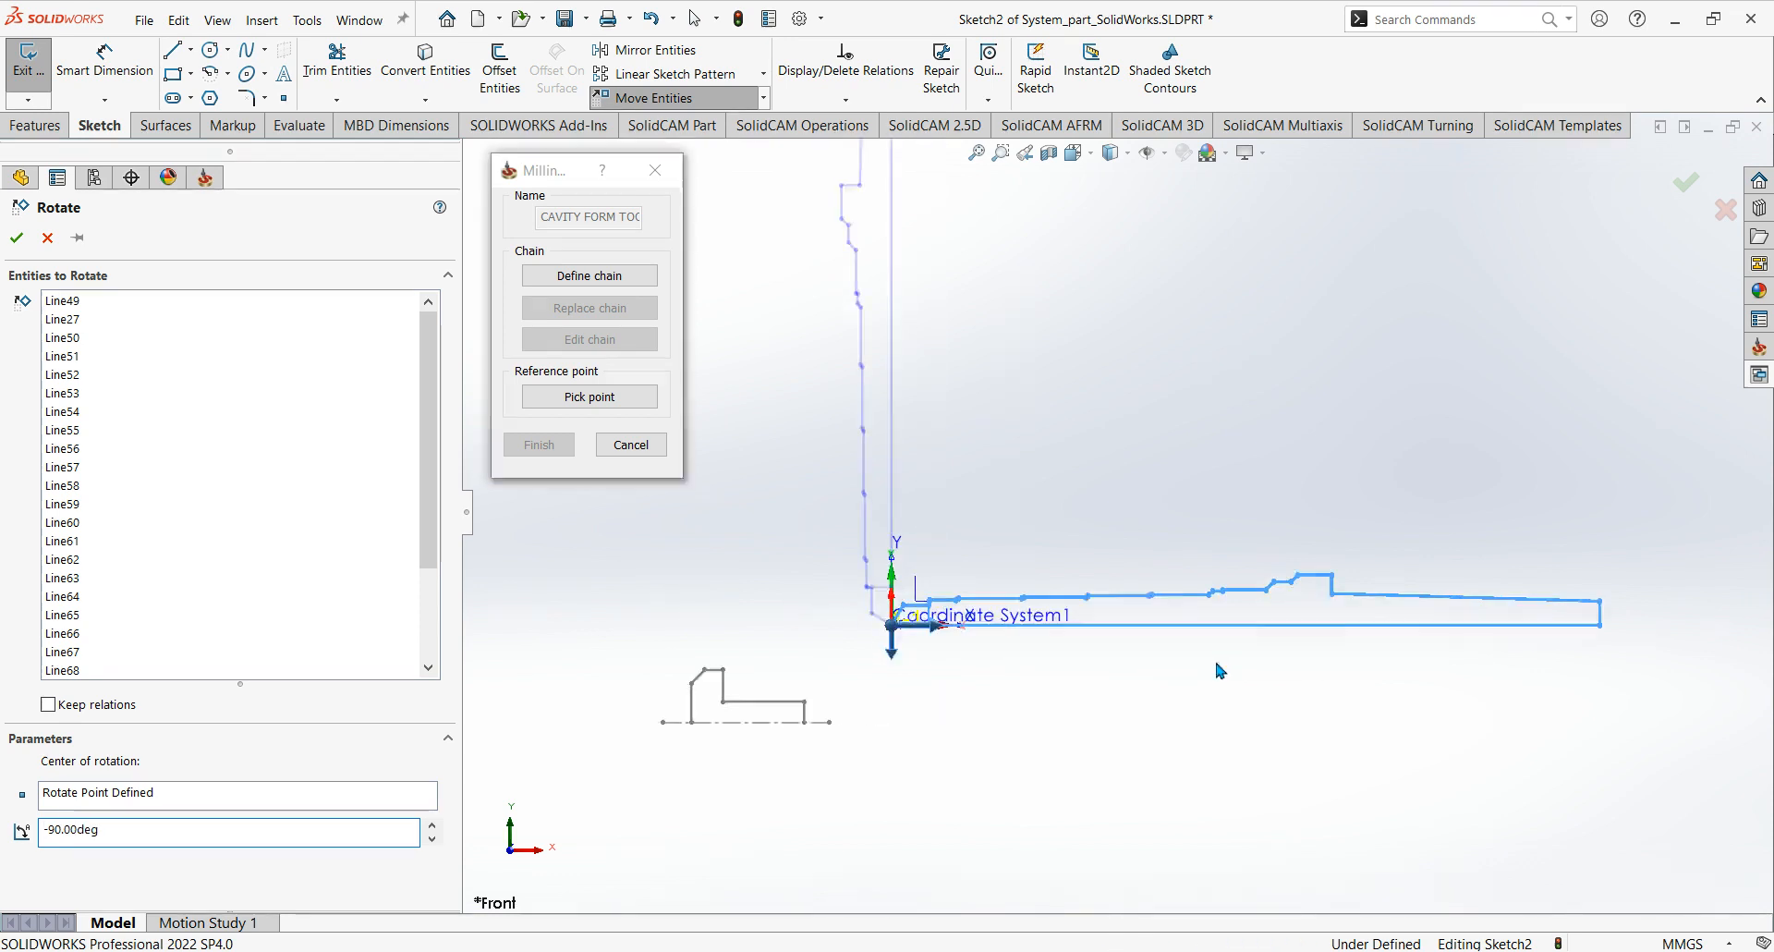
scroll(1118, 700, "up", 2)
mouse_move(1217, 662)
middle_mouse_down("ctrl")
mouse_move(1118, 699)
mouse_move(1101, 753)
middle_mouse_up("ctrl")
scroll(1118, 700, "down", 1)
scroll(1091, 666, "down", 1)
scroll(1102, 645, "up", 2)
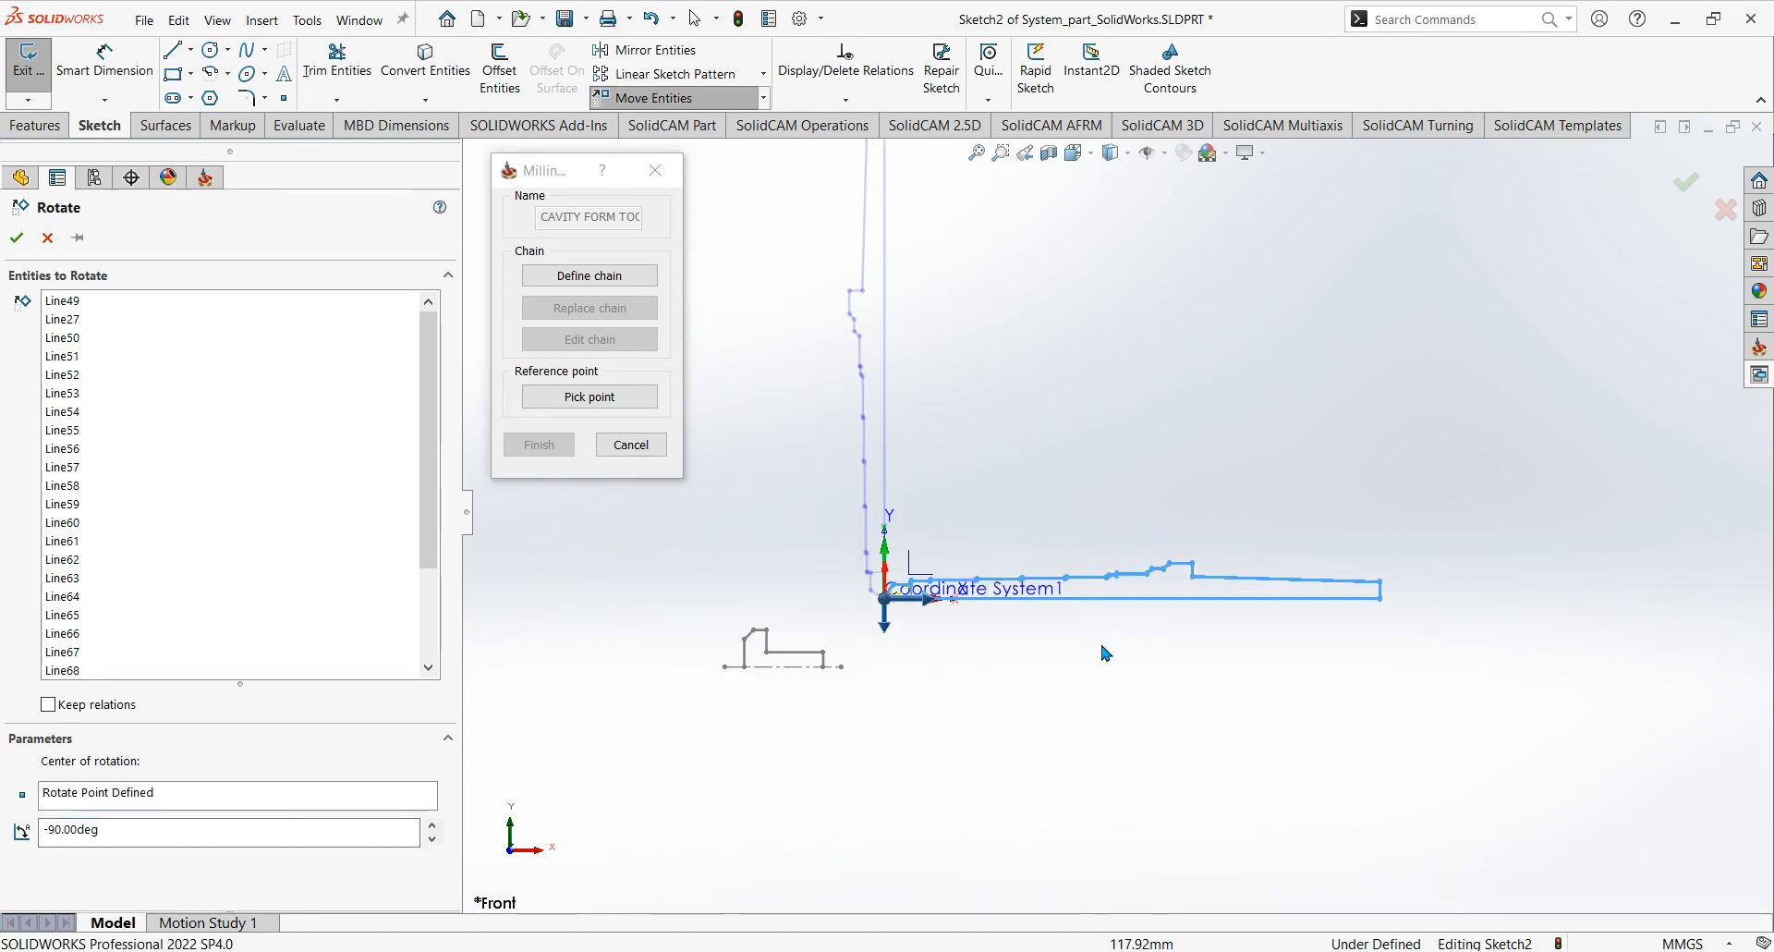
middle_click_drag(1105, 653, 1105, 750, "ctrl")
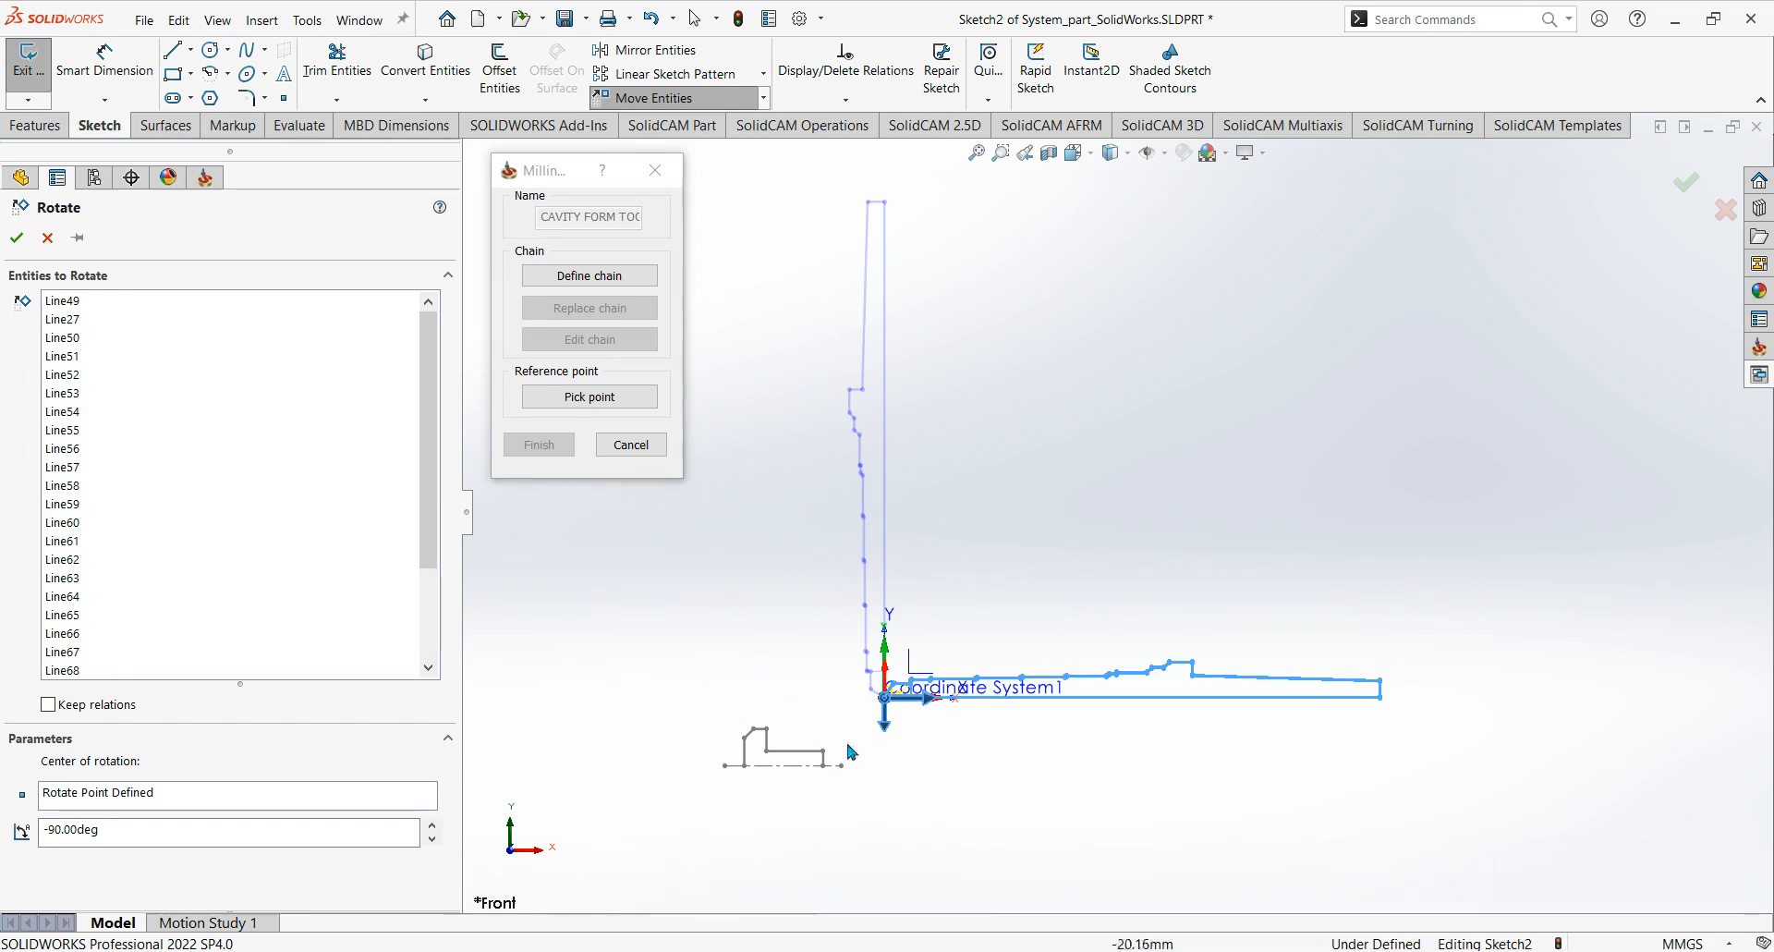
middle_click_drag(928, 729, 901, 736, "ctrl")
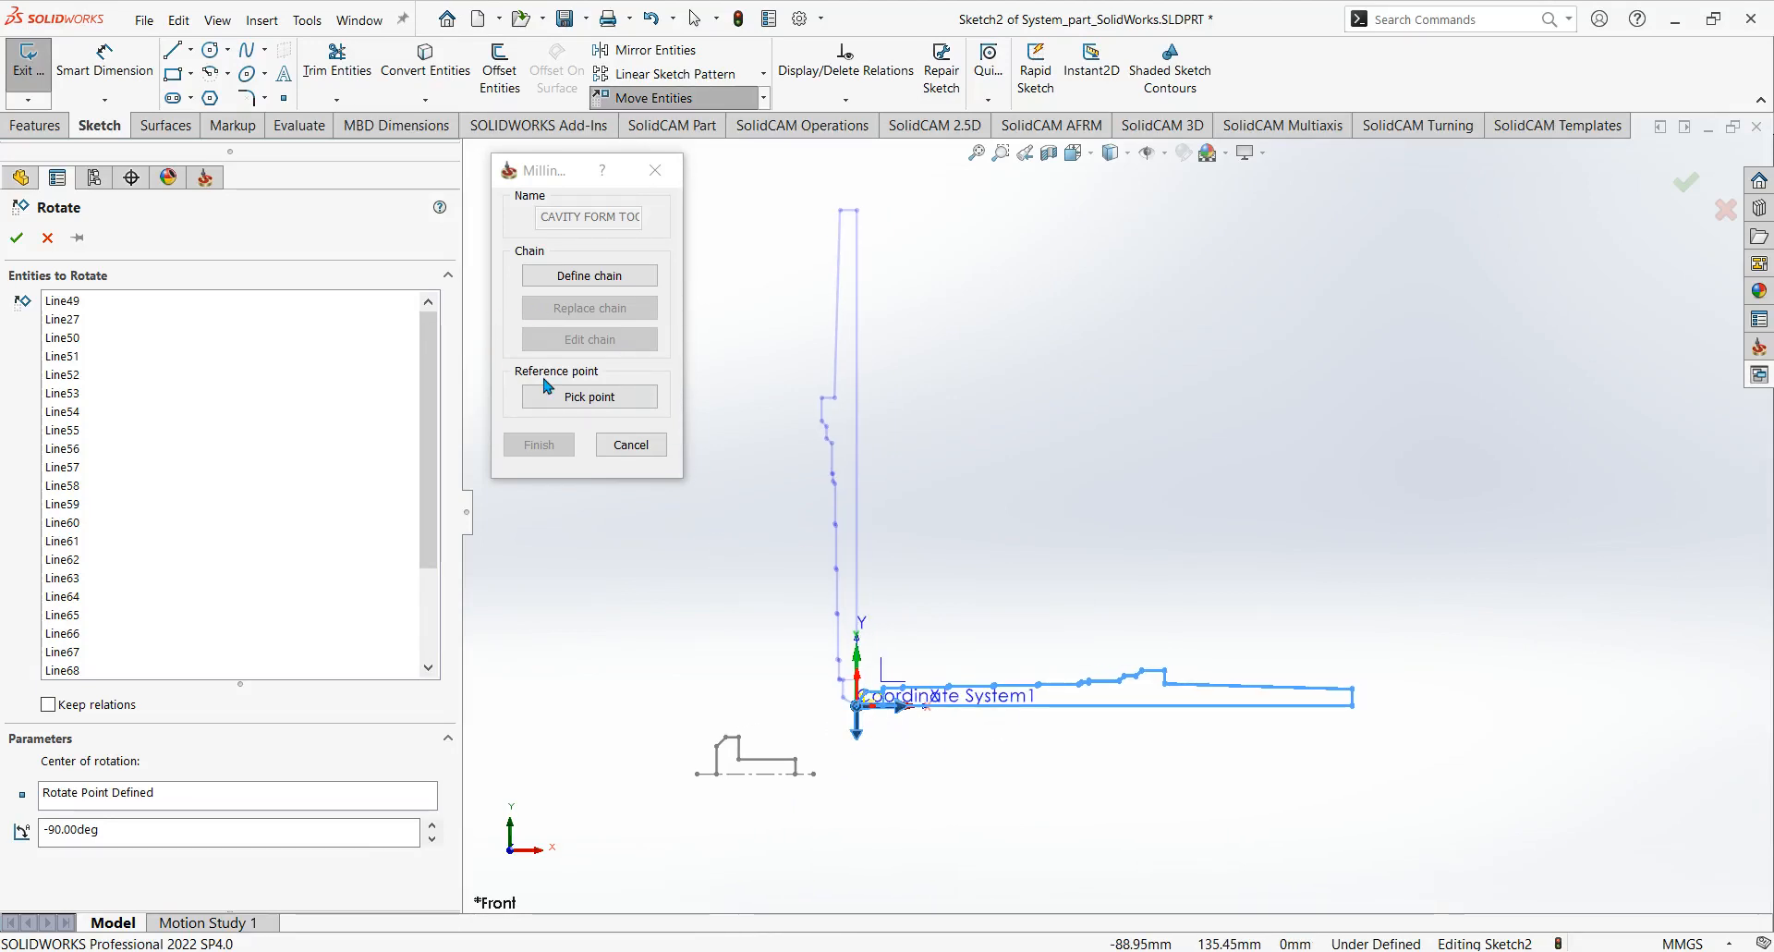
left_click(17, 238)
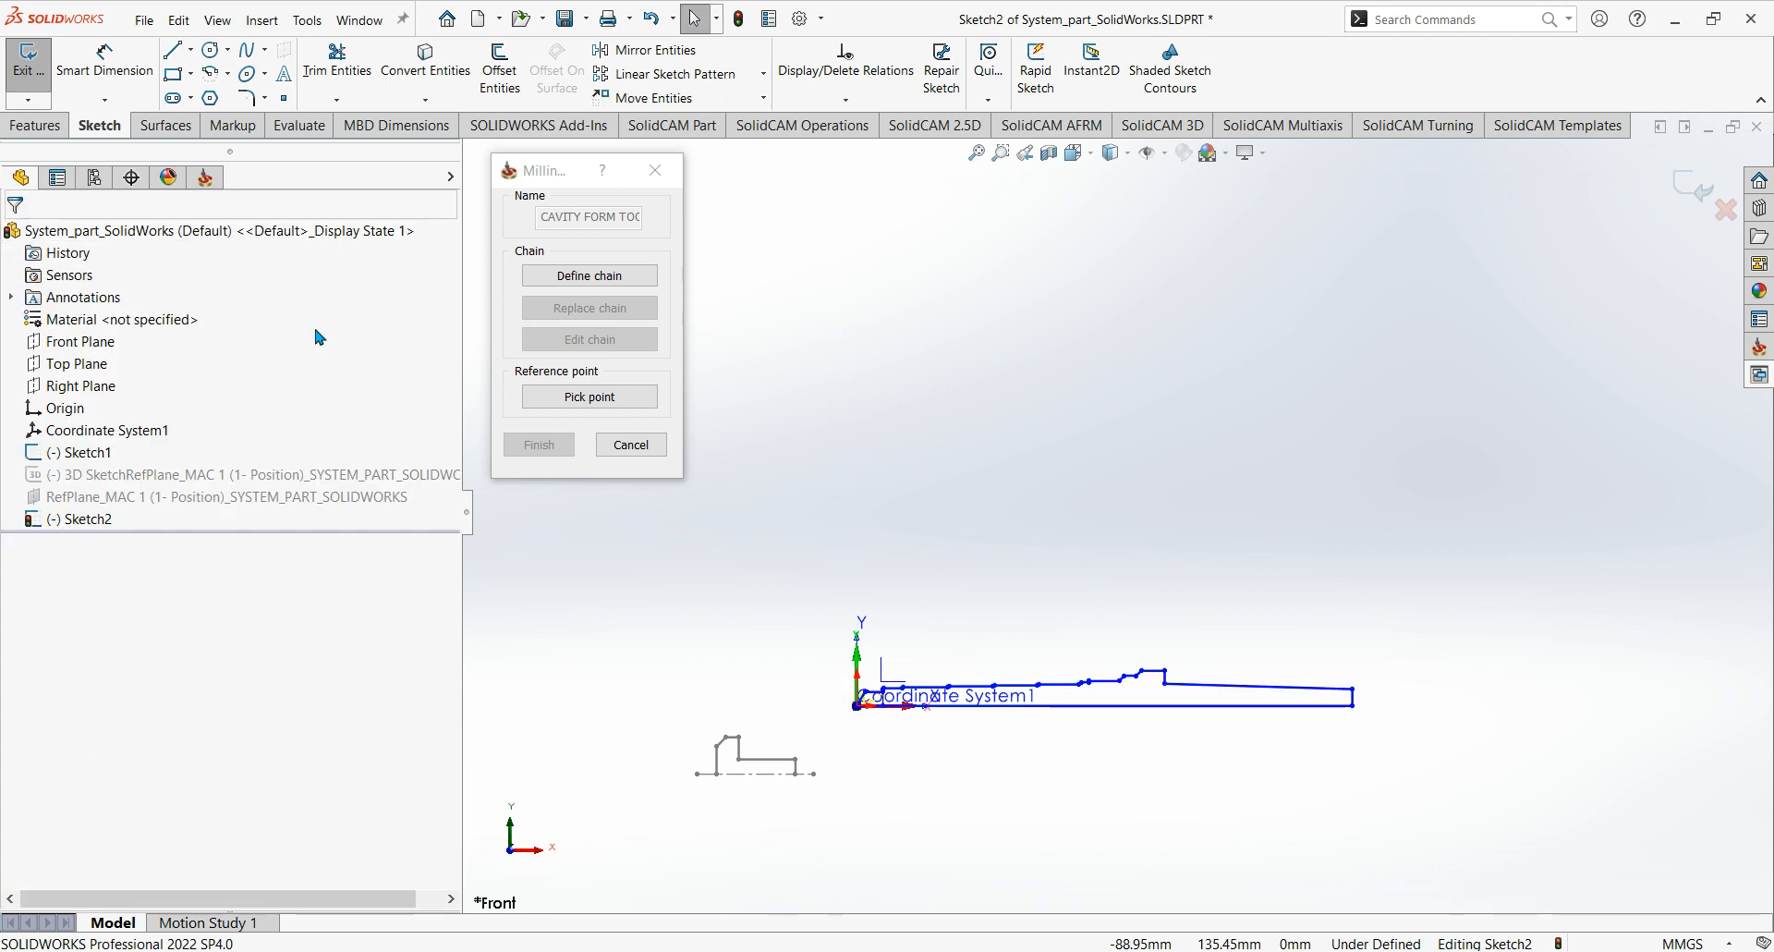
Exit the drill profile sketch, keeping the rotated geometry.
scroll(751, 501, "down", 3)
middle_click_drag(1106, 605, 884, 304, "ctrl")
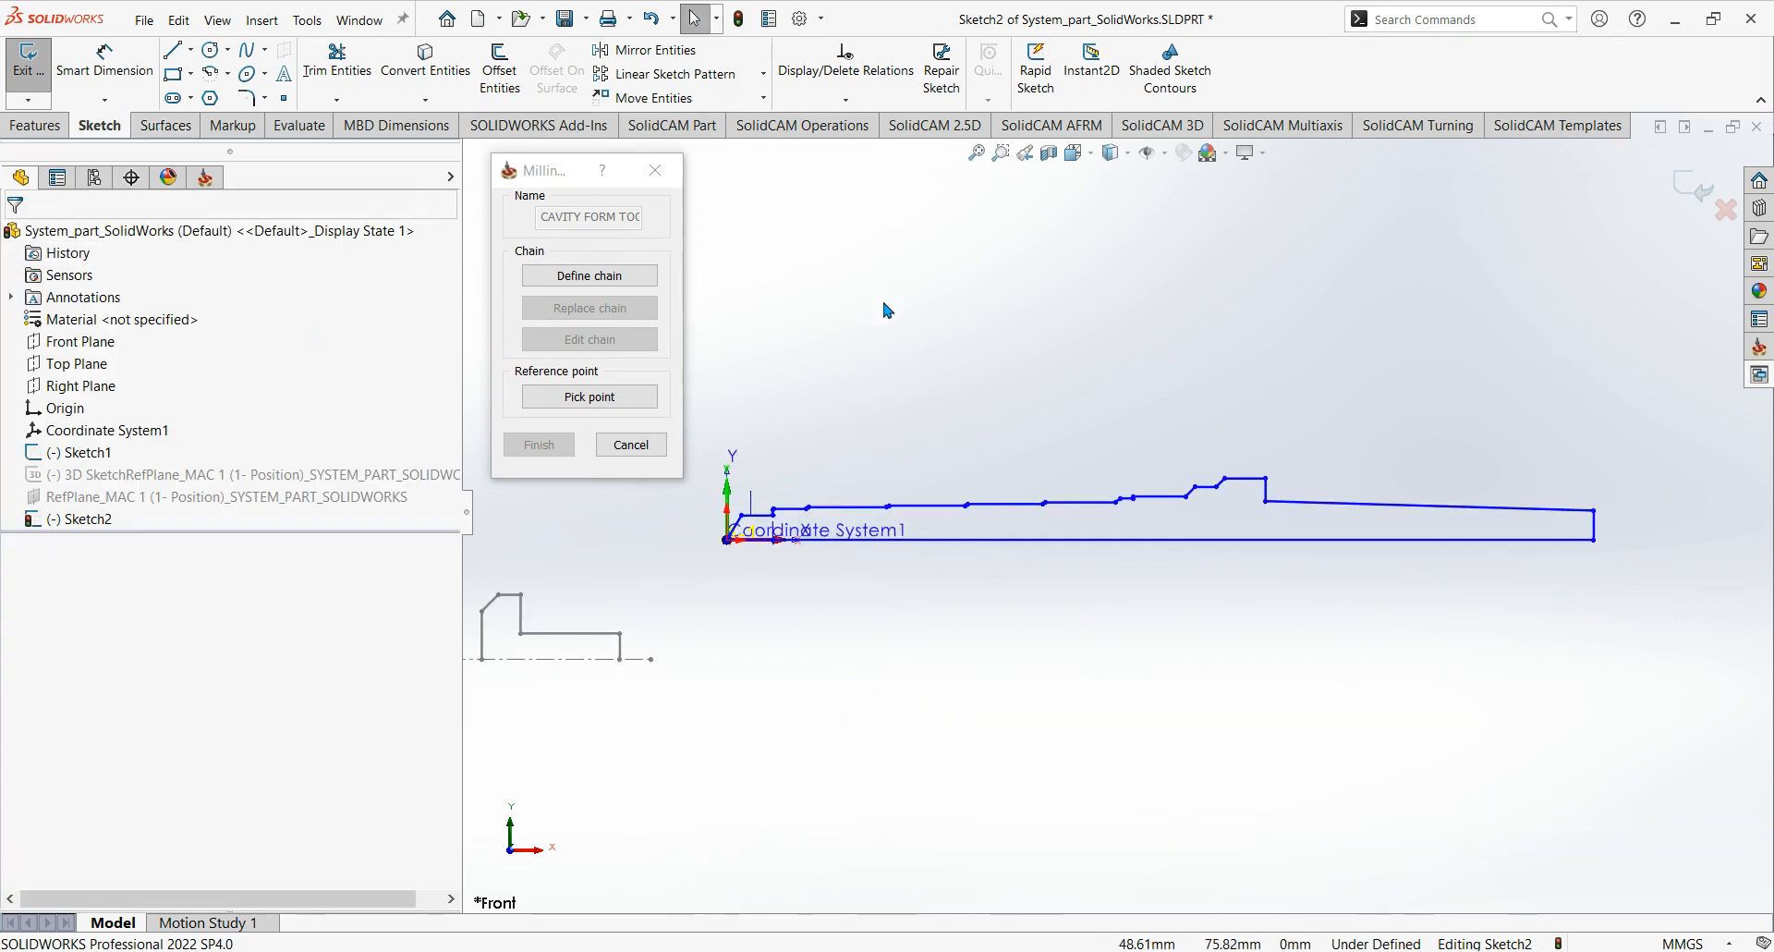
scroll(985, 477, "up", 2)
mouse_move(985, 477)
middle_mouse_down("ctrl")
mouse_move(1050, 468)
mouse_move(1070, 506)
middle_mouse_up("ctrl")
scroll(1071, 495, "down", 1)
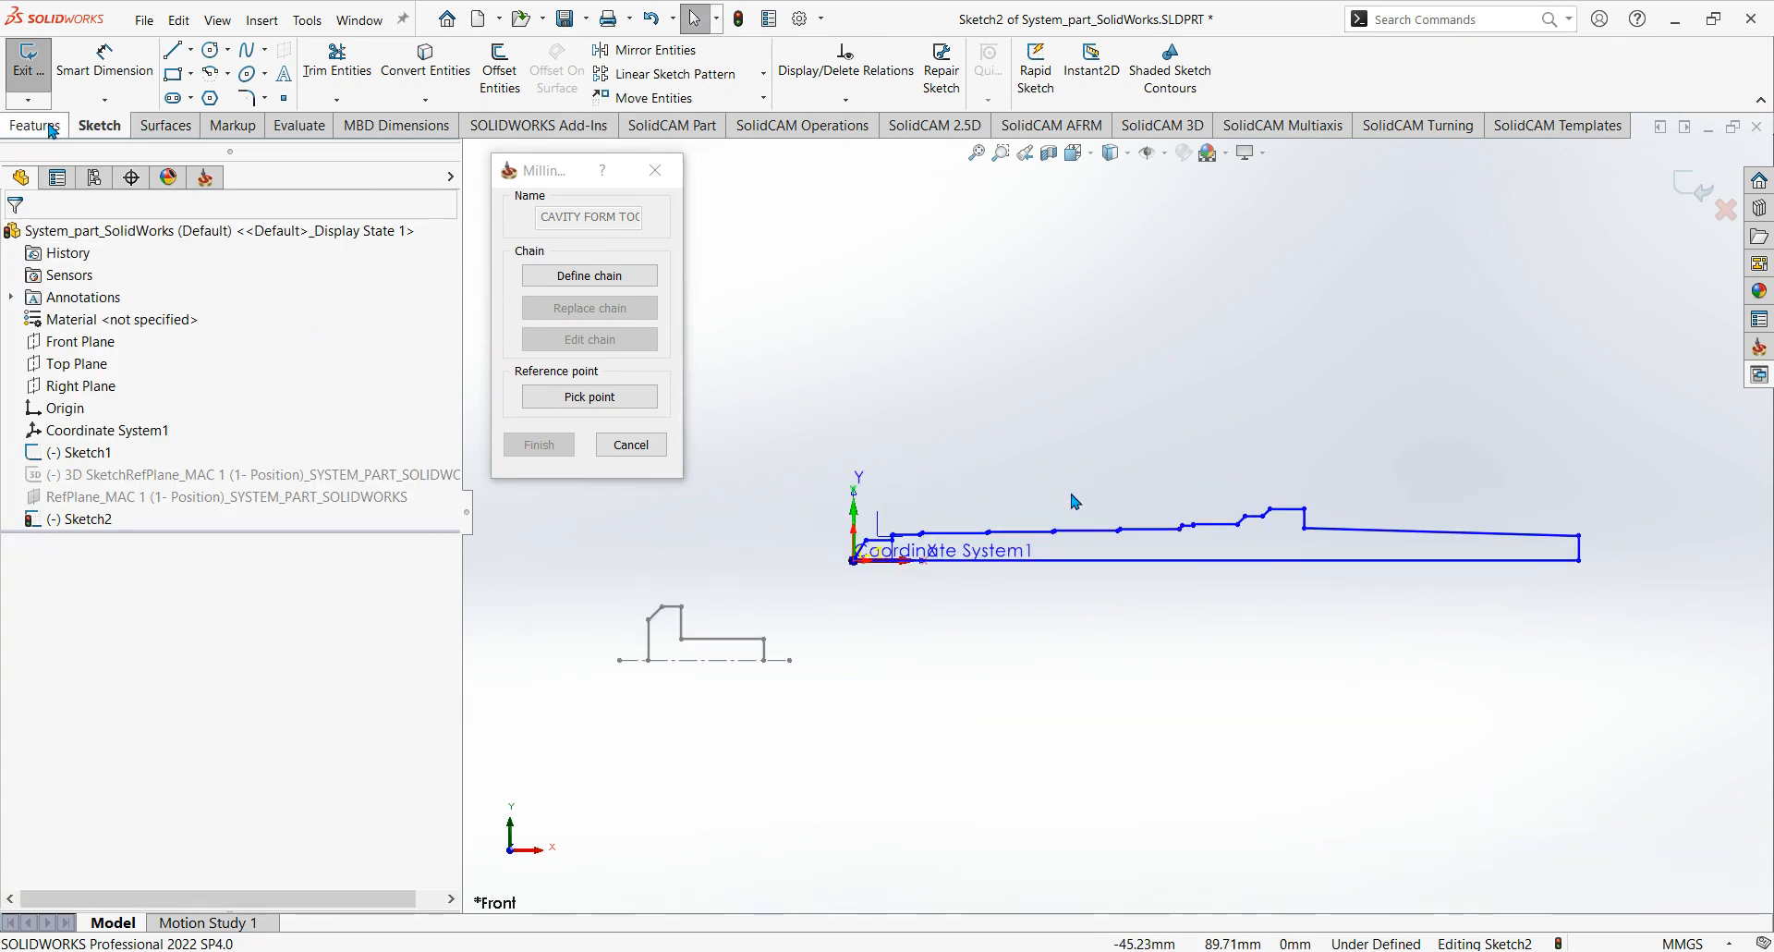
left_click(27, 59)
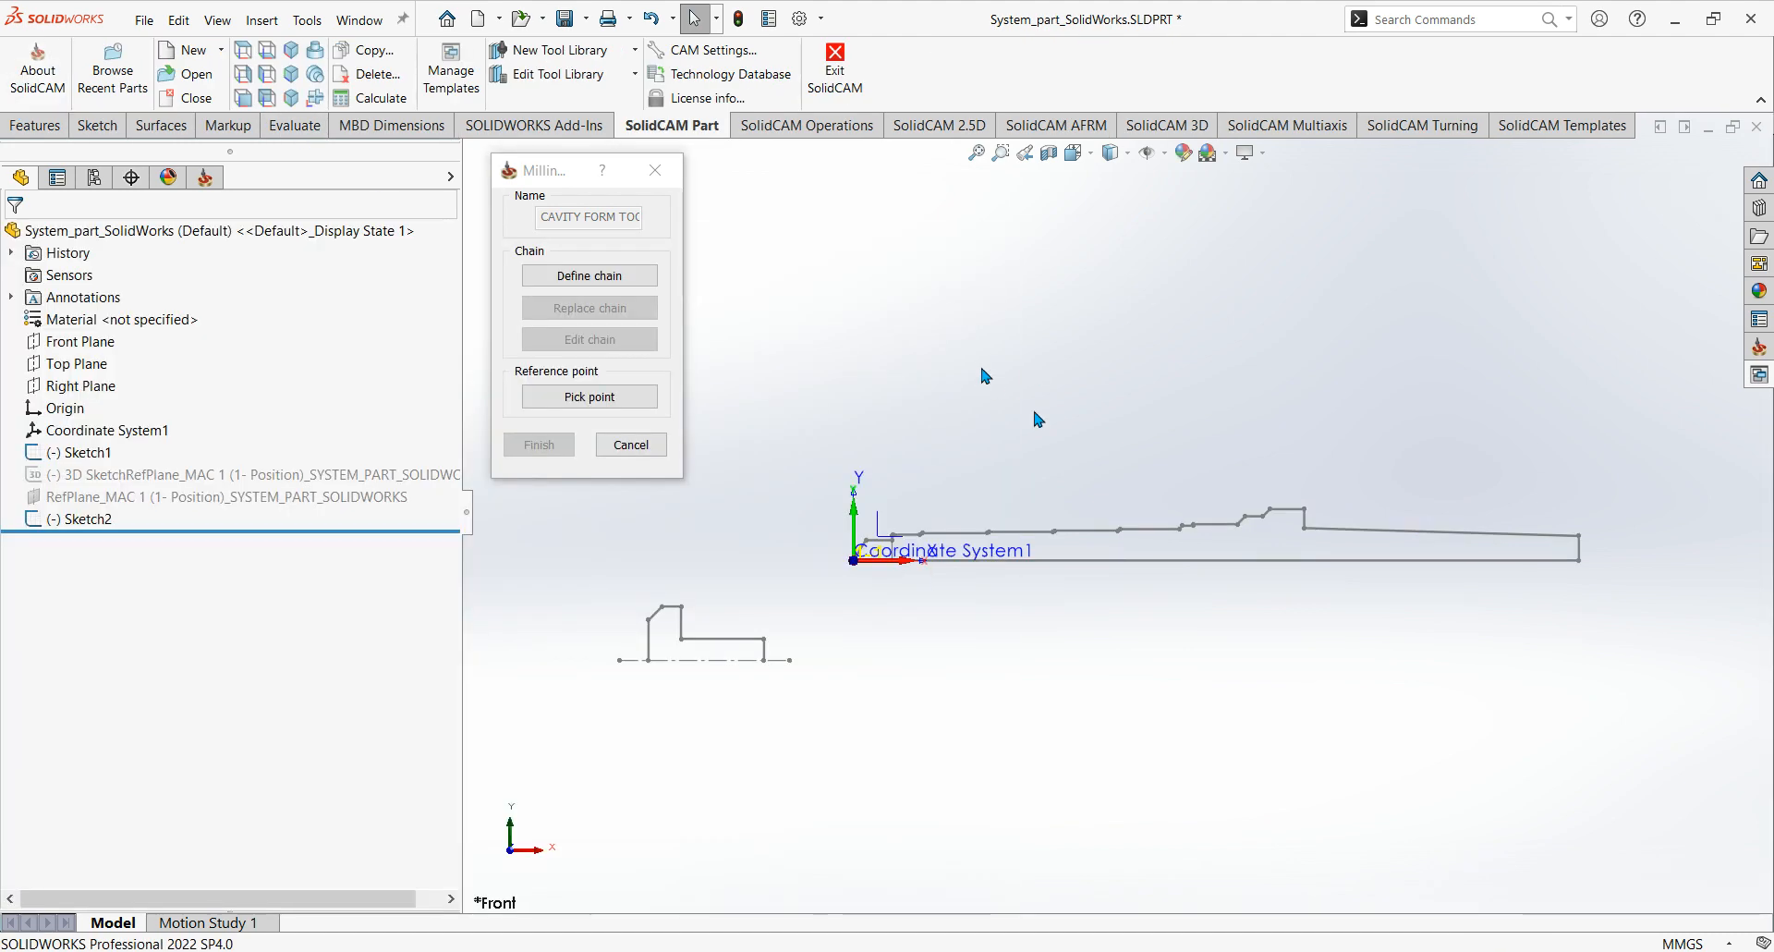
Start defining the form tool chain with Curve selection, adding the angled tip edge, first horizontal edge and short vertical step.
middle_click_drag(983, 376, 1015, 363, "ctrl")
scroll(1016, 364, "down", 3)
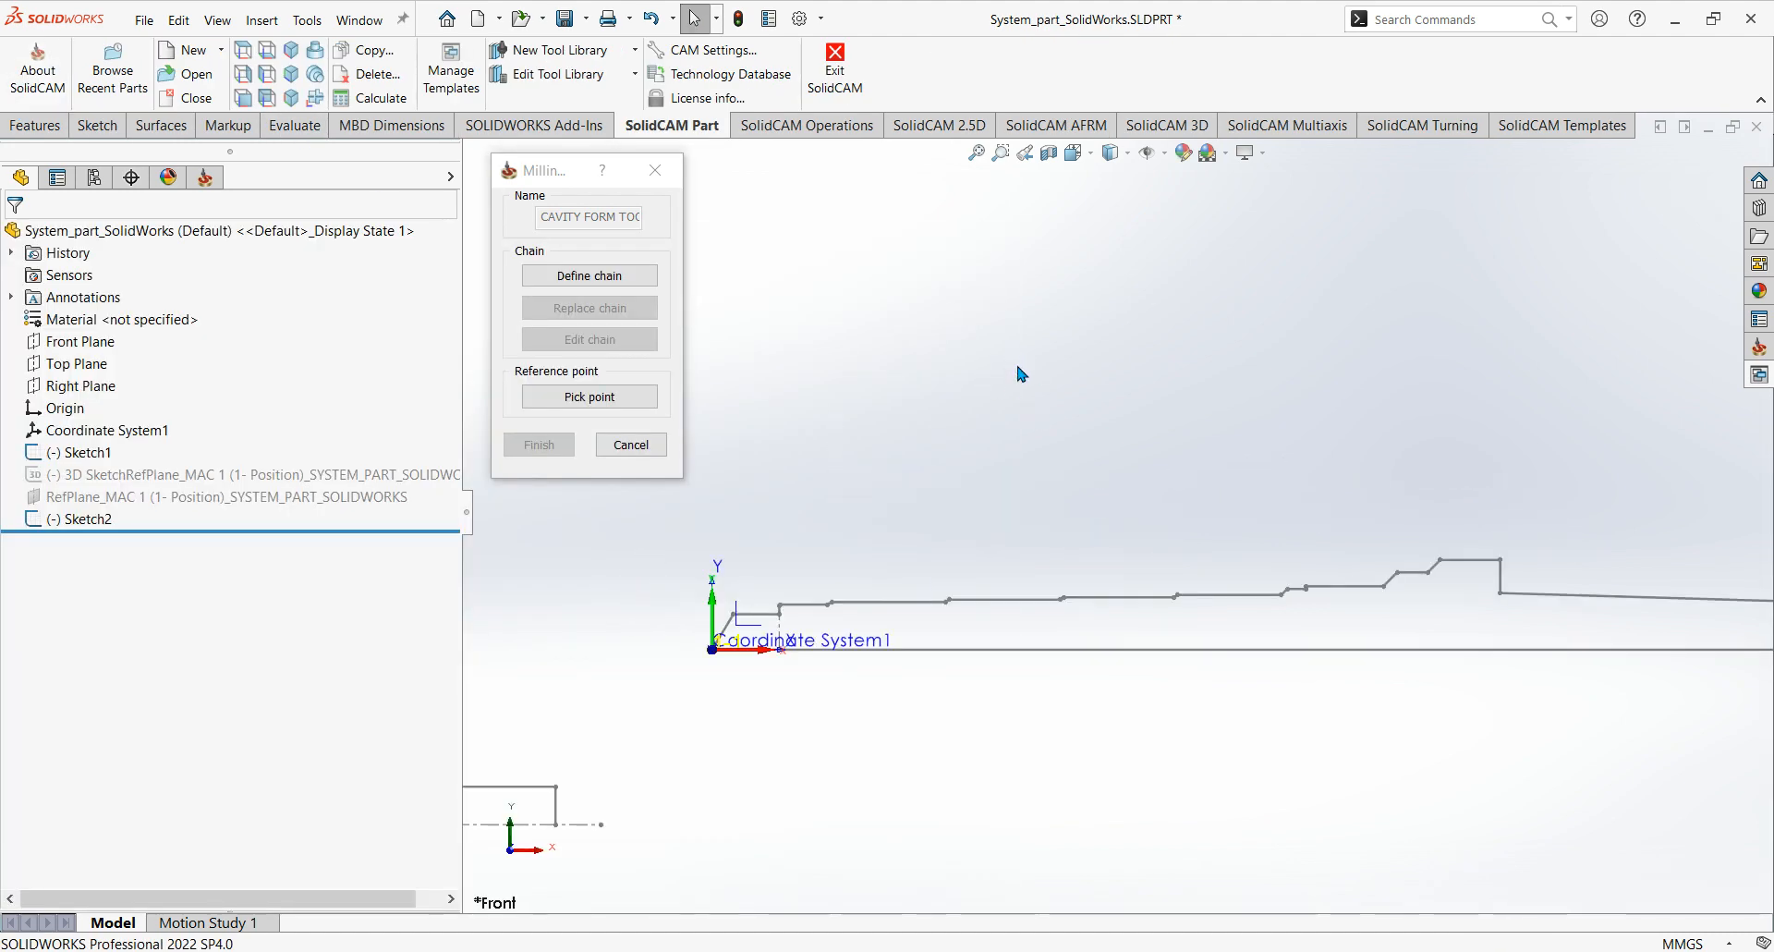
scroll(984, 497, "up", 2)
mouse_move(1008, 515)
middle_mouse_down("ctrl")
mouse_move(1060, 492)
mouse_move(1014, 496)
mouse_move(1040, 415)
mouse_move(1081, 484)
mouse_move(1040, 503)
middle_mouse_up("ctrl")
scroll(1061, 490, "down", 2)
scroll(1062, 491, "up", 4)
scroll(1072, 497, "down", 1)
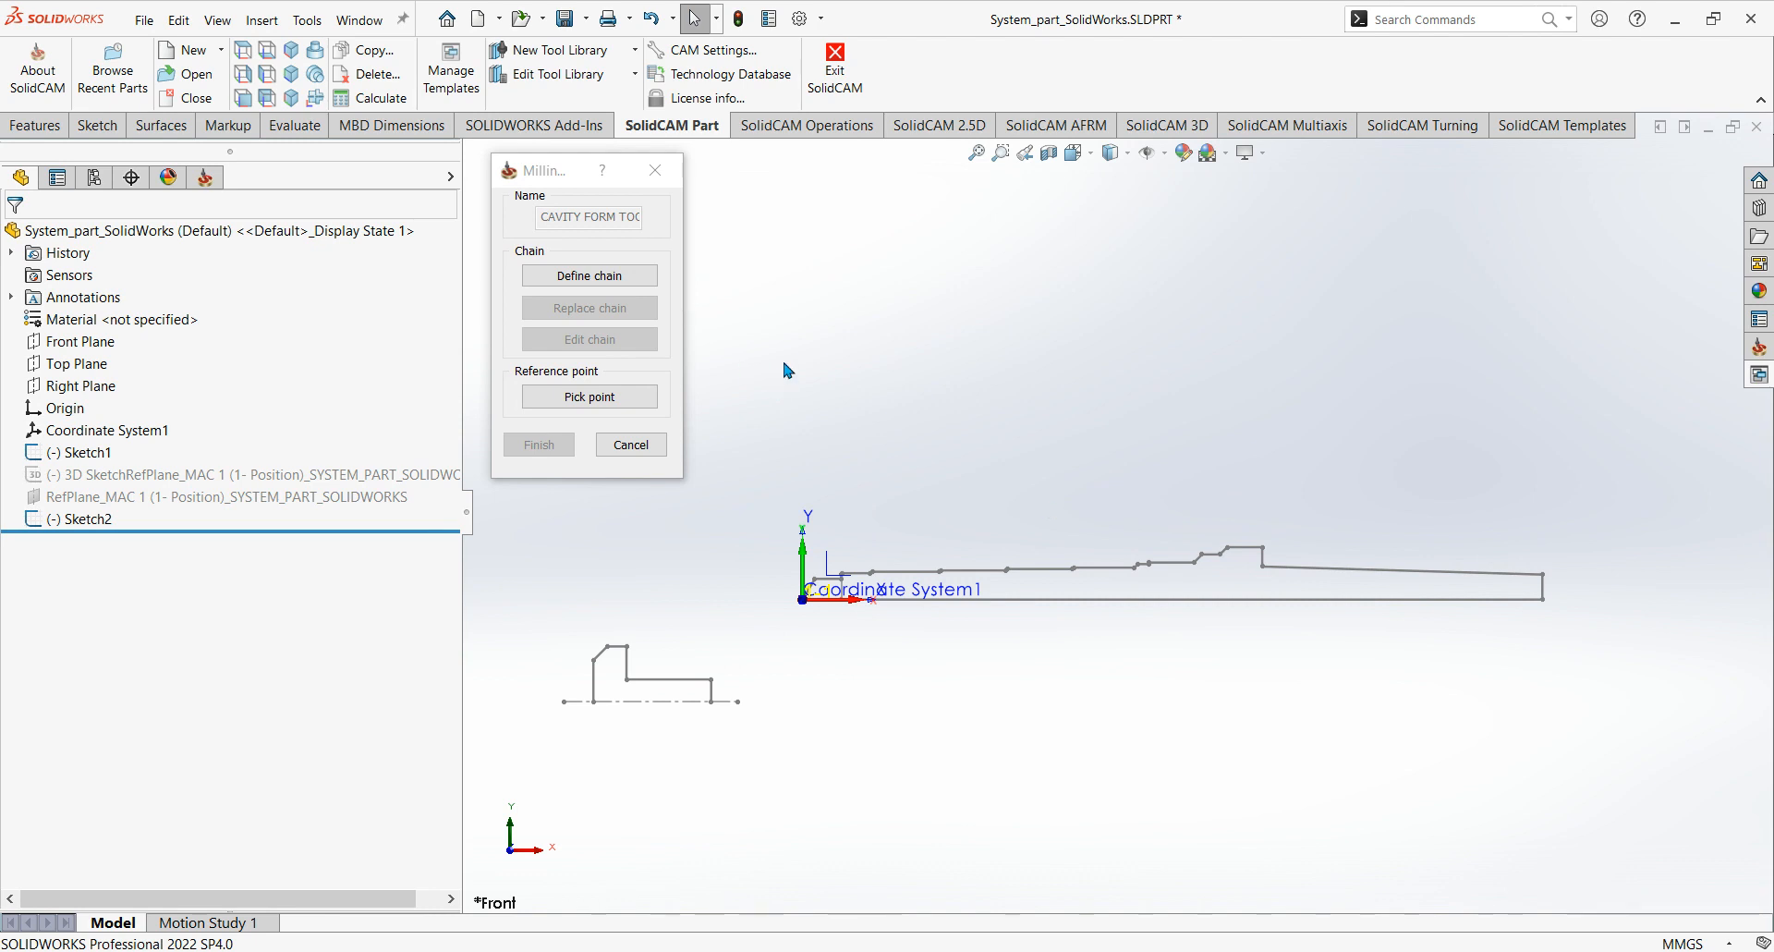
left_click(638, 276)
scroll(823, 545, "down", 6)
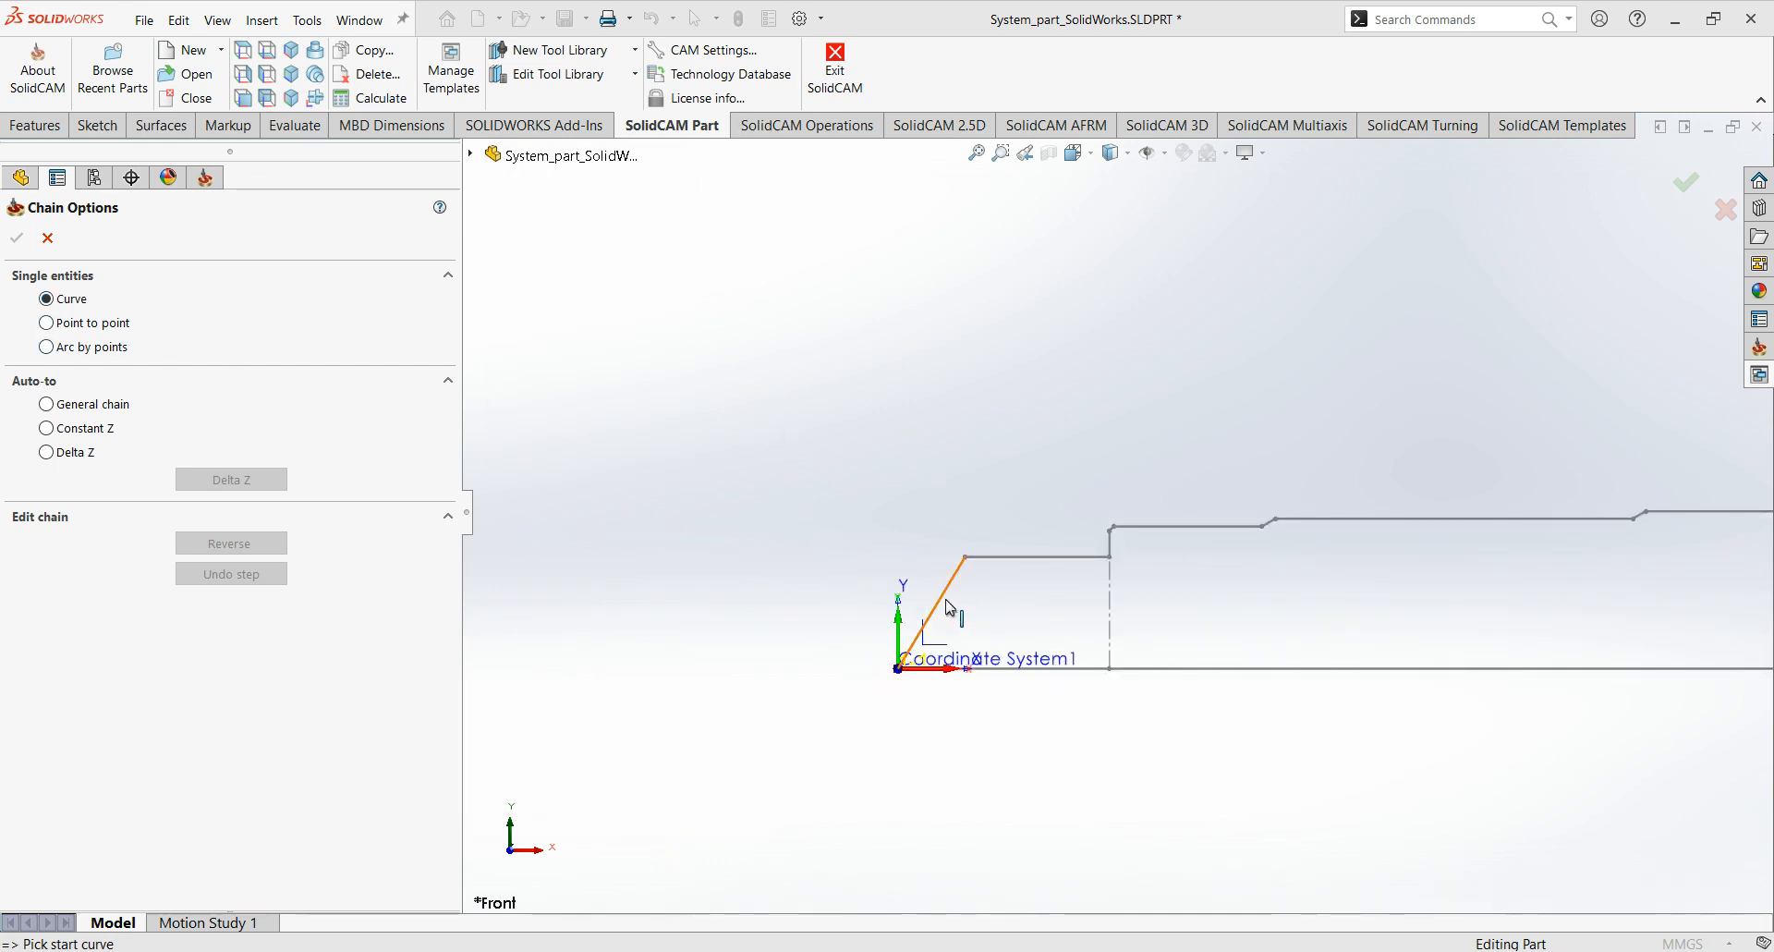
left_click(948, 601)
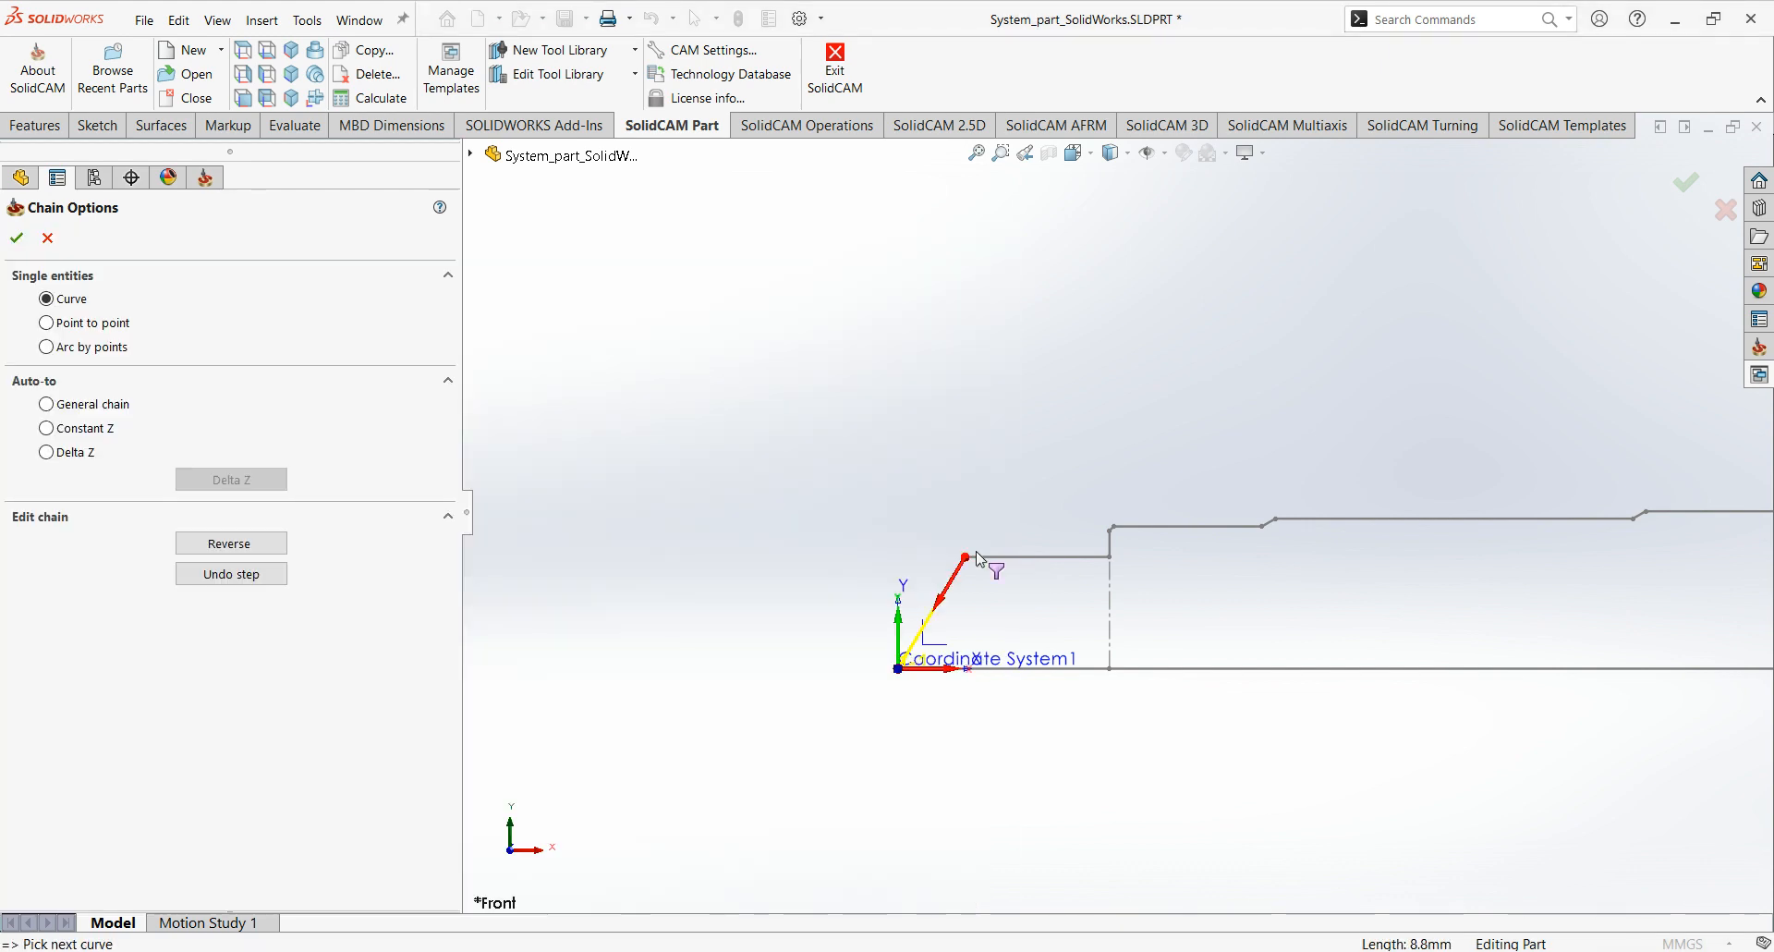
left_click(1021, 557)
left_click(1108, 543)
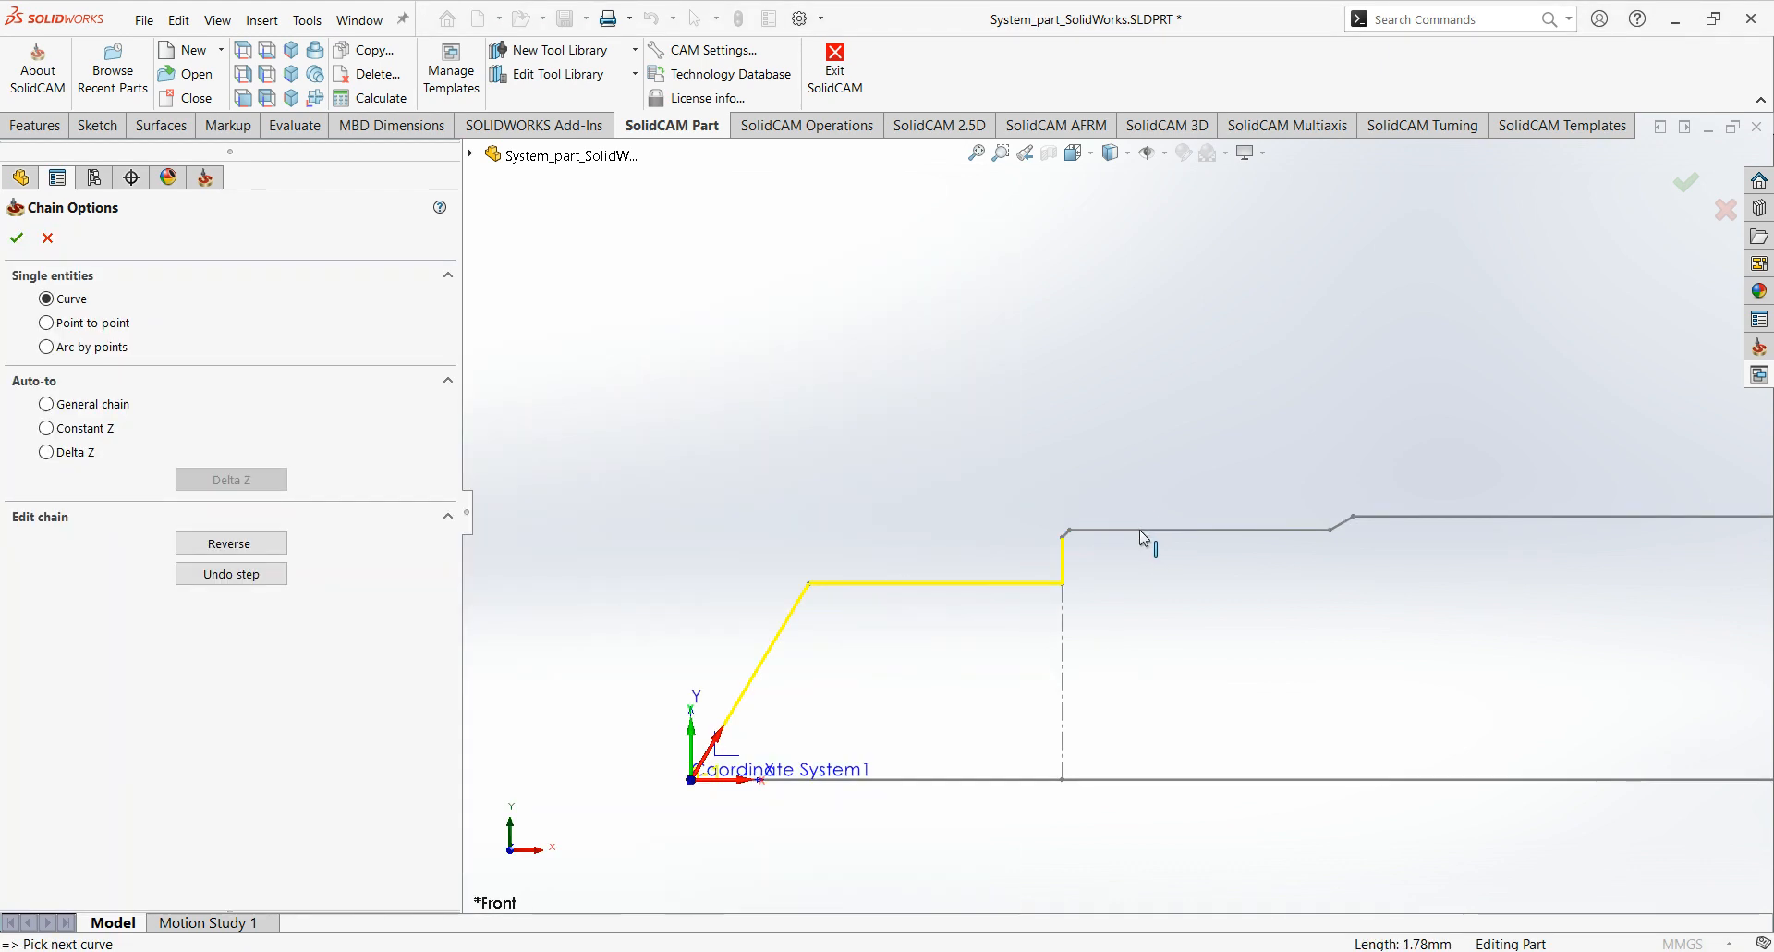
Continue the chain along the small chamfer and its horizontal edge, plus the next short incline and the long edge after it.
scroll(1139, 531, "down", 5)
left_click(1074, 484)
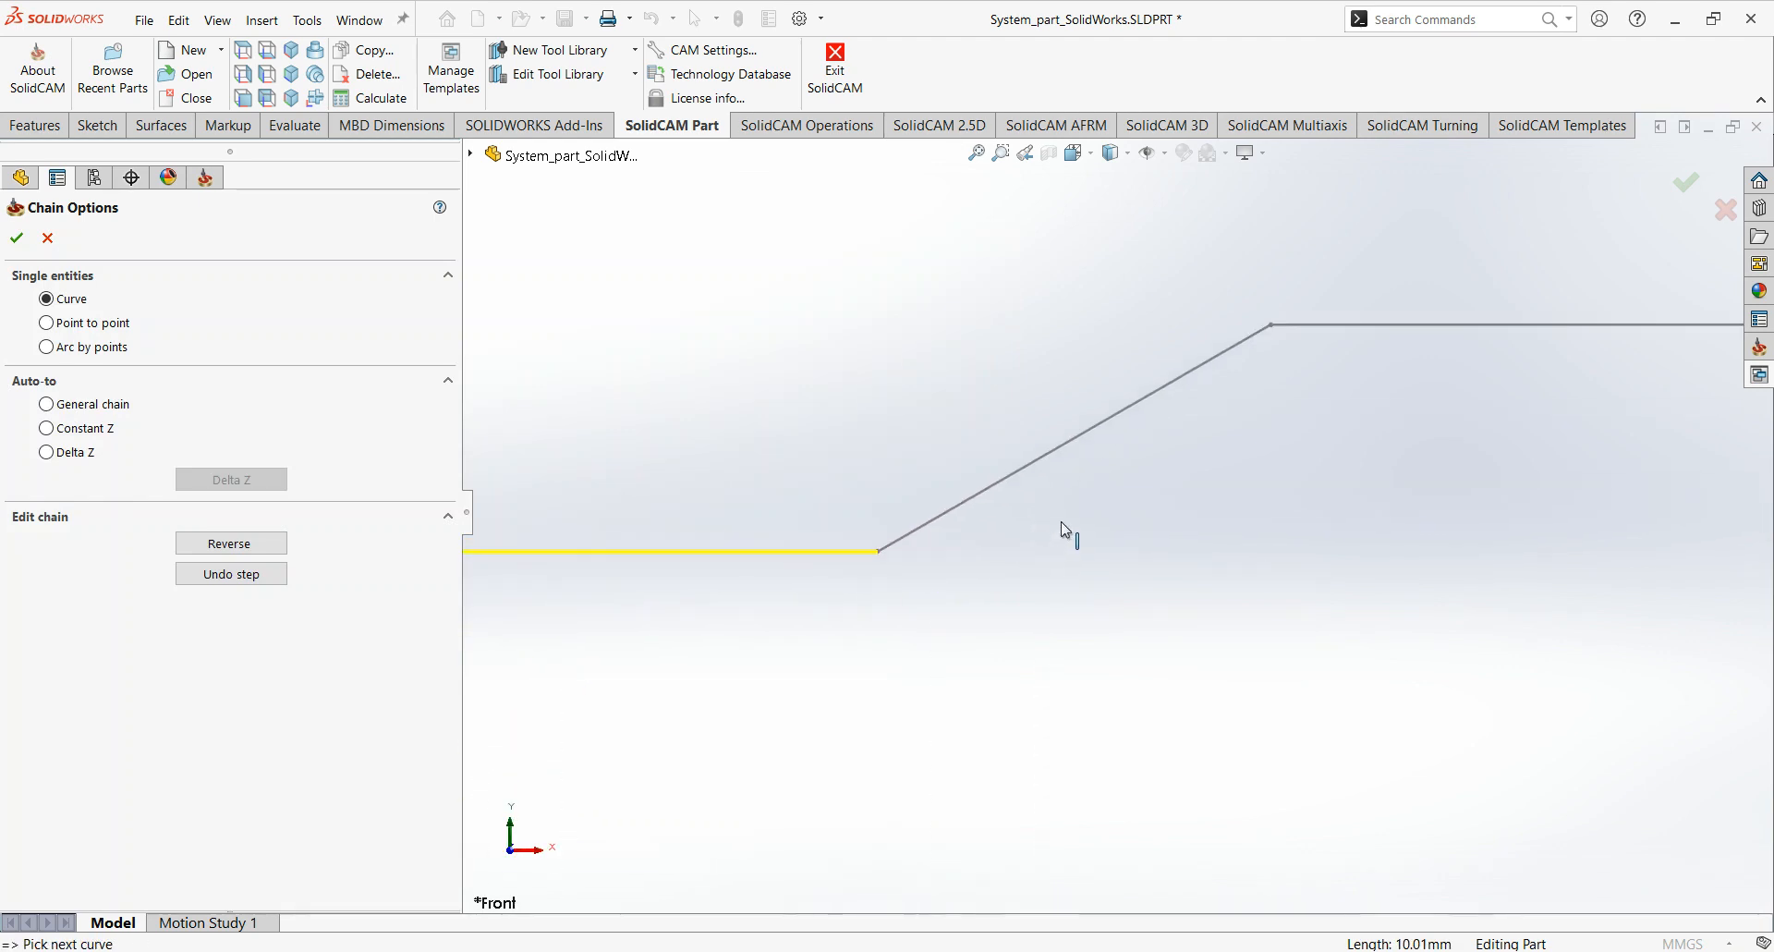
left_click(1070, 431)
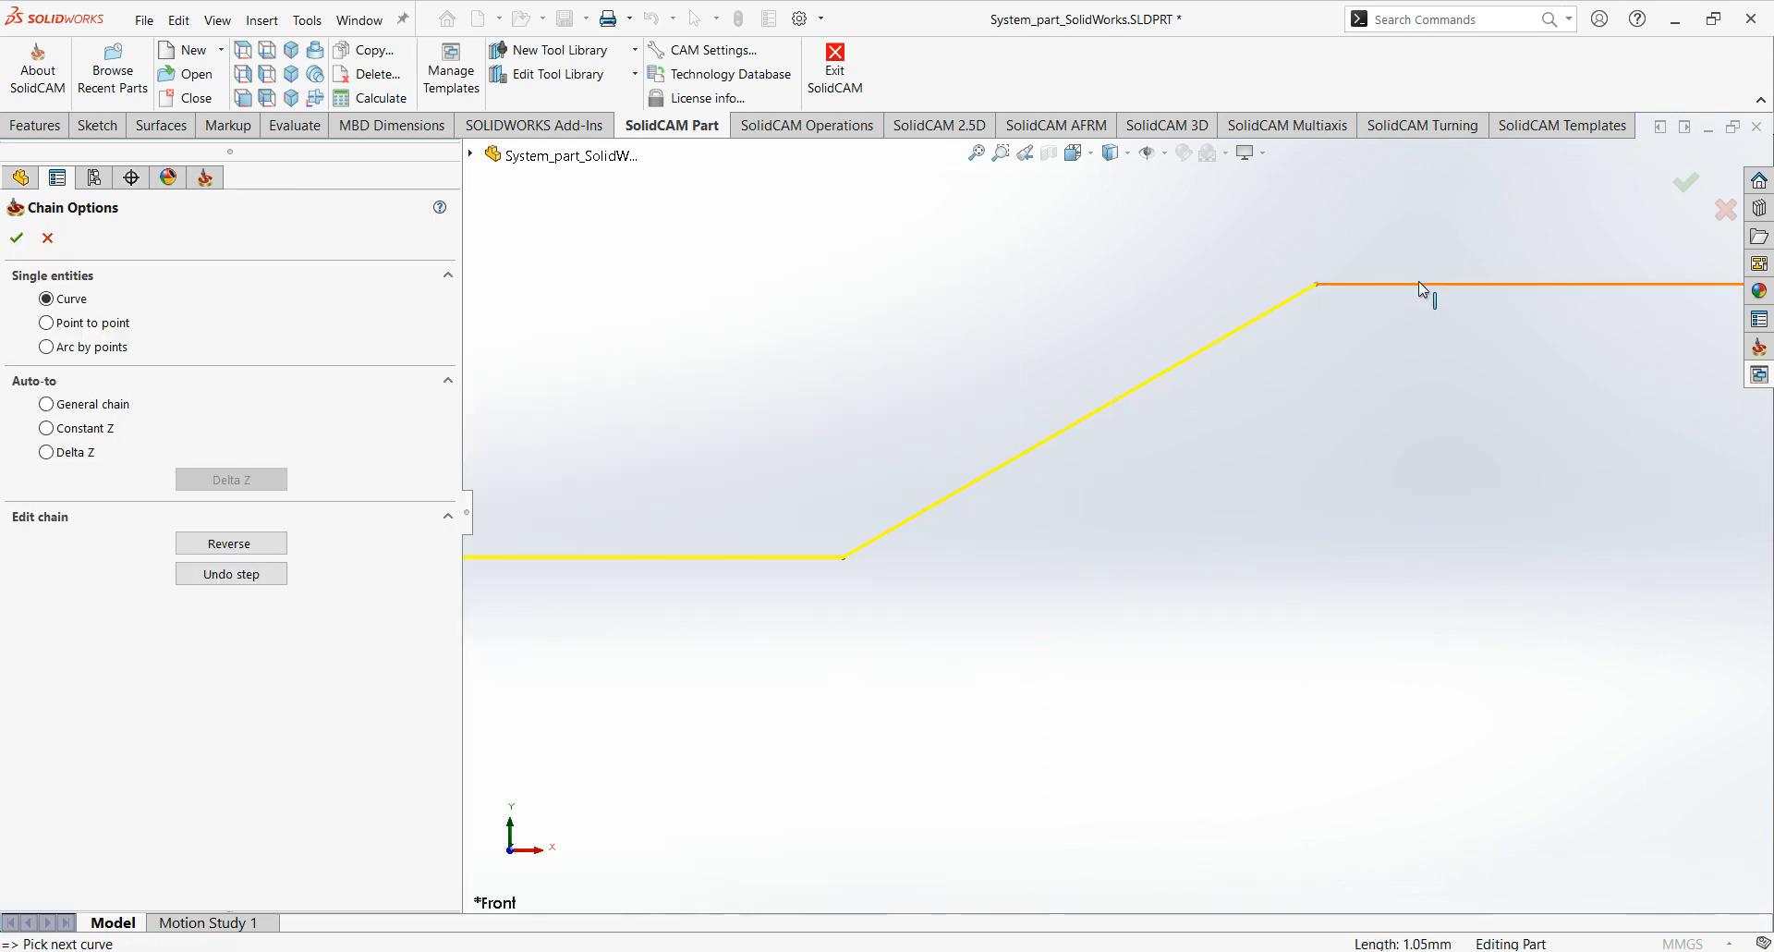
left_click(1417, 284)
Add the next two short inclines and the long horizontal edge following each of them to the chain.
middle_click_drag(1207, 423, 796, 451, "ctrl")
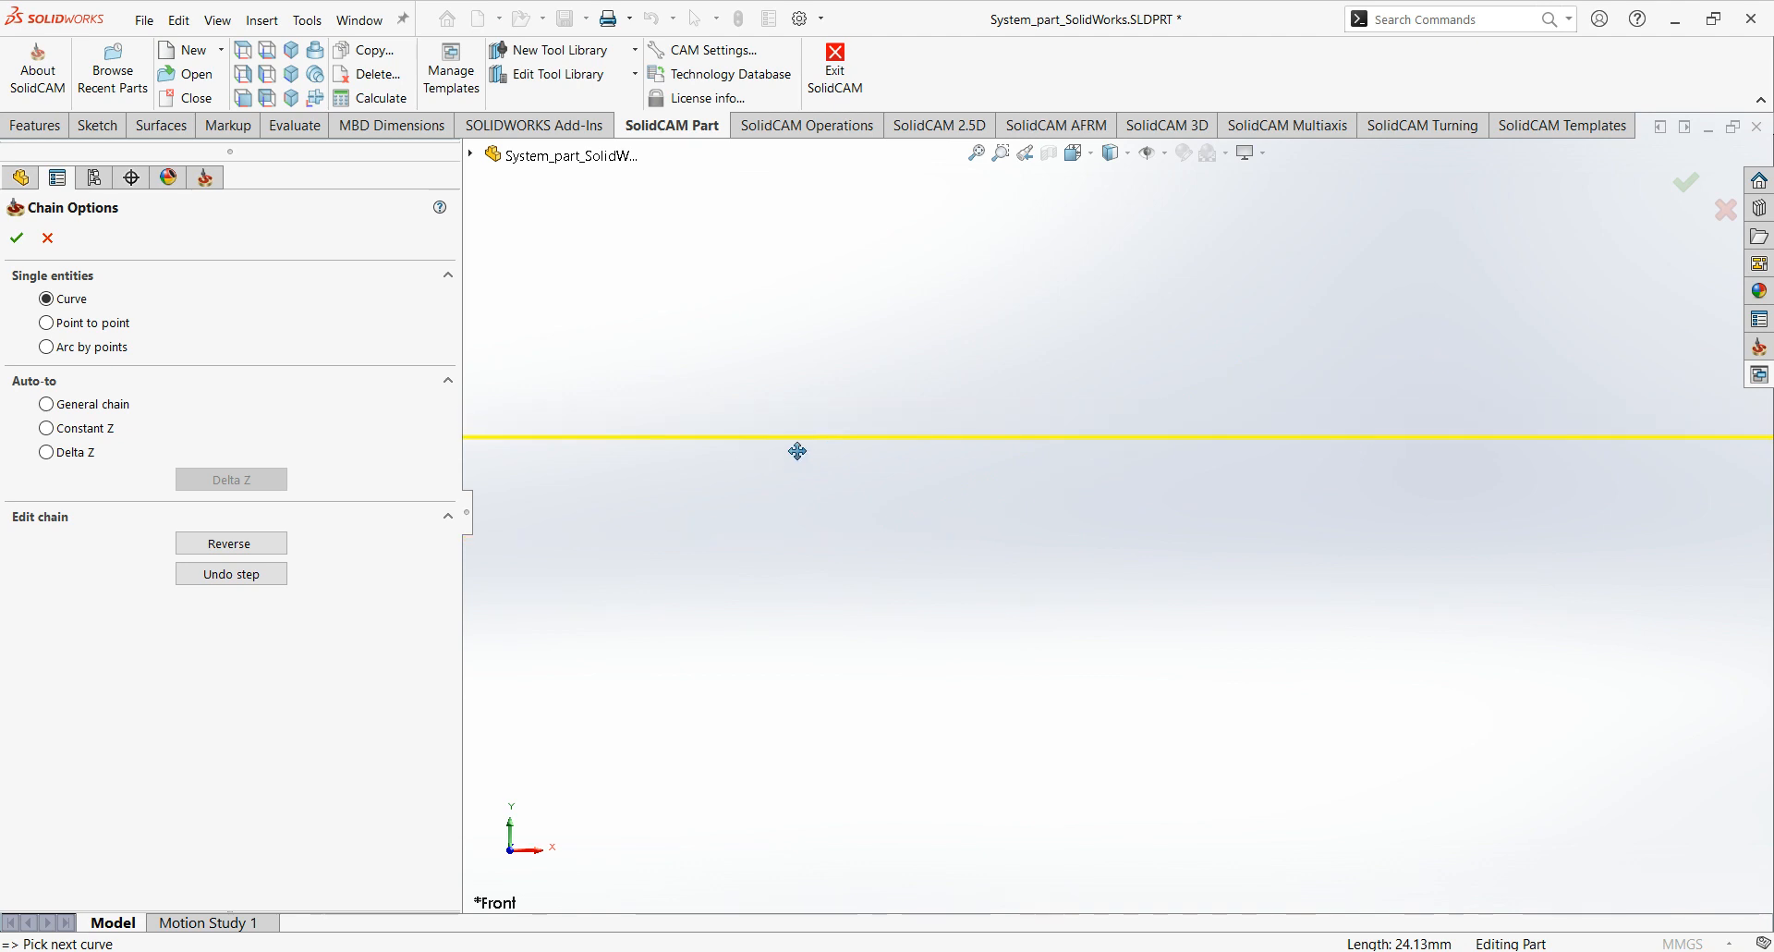
middle_click_drag(1523, 433, 856, 465, "ctrl")
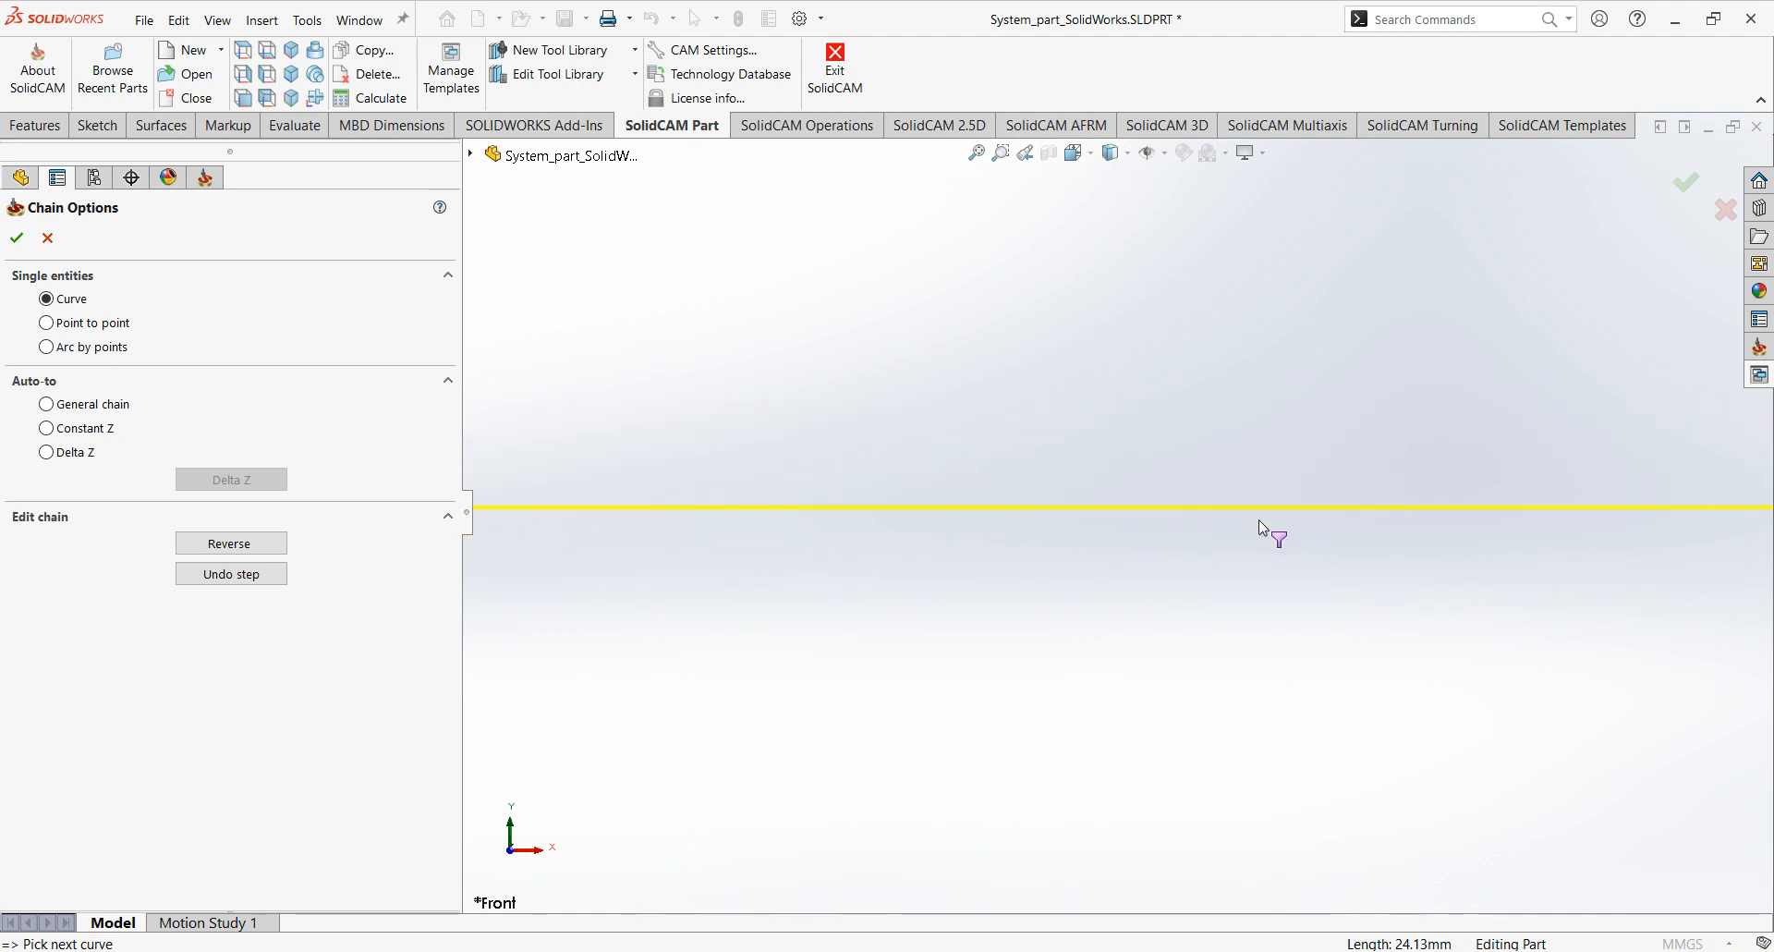
scroll(1173, 510, "down", 5)
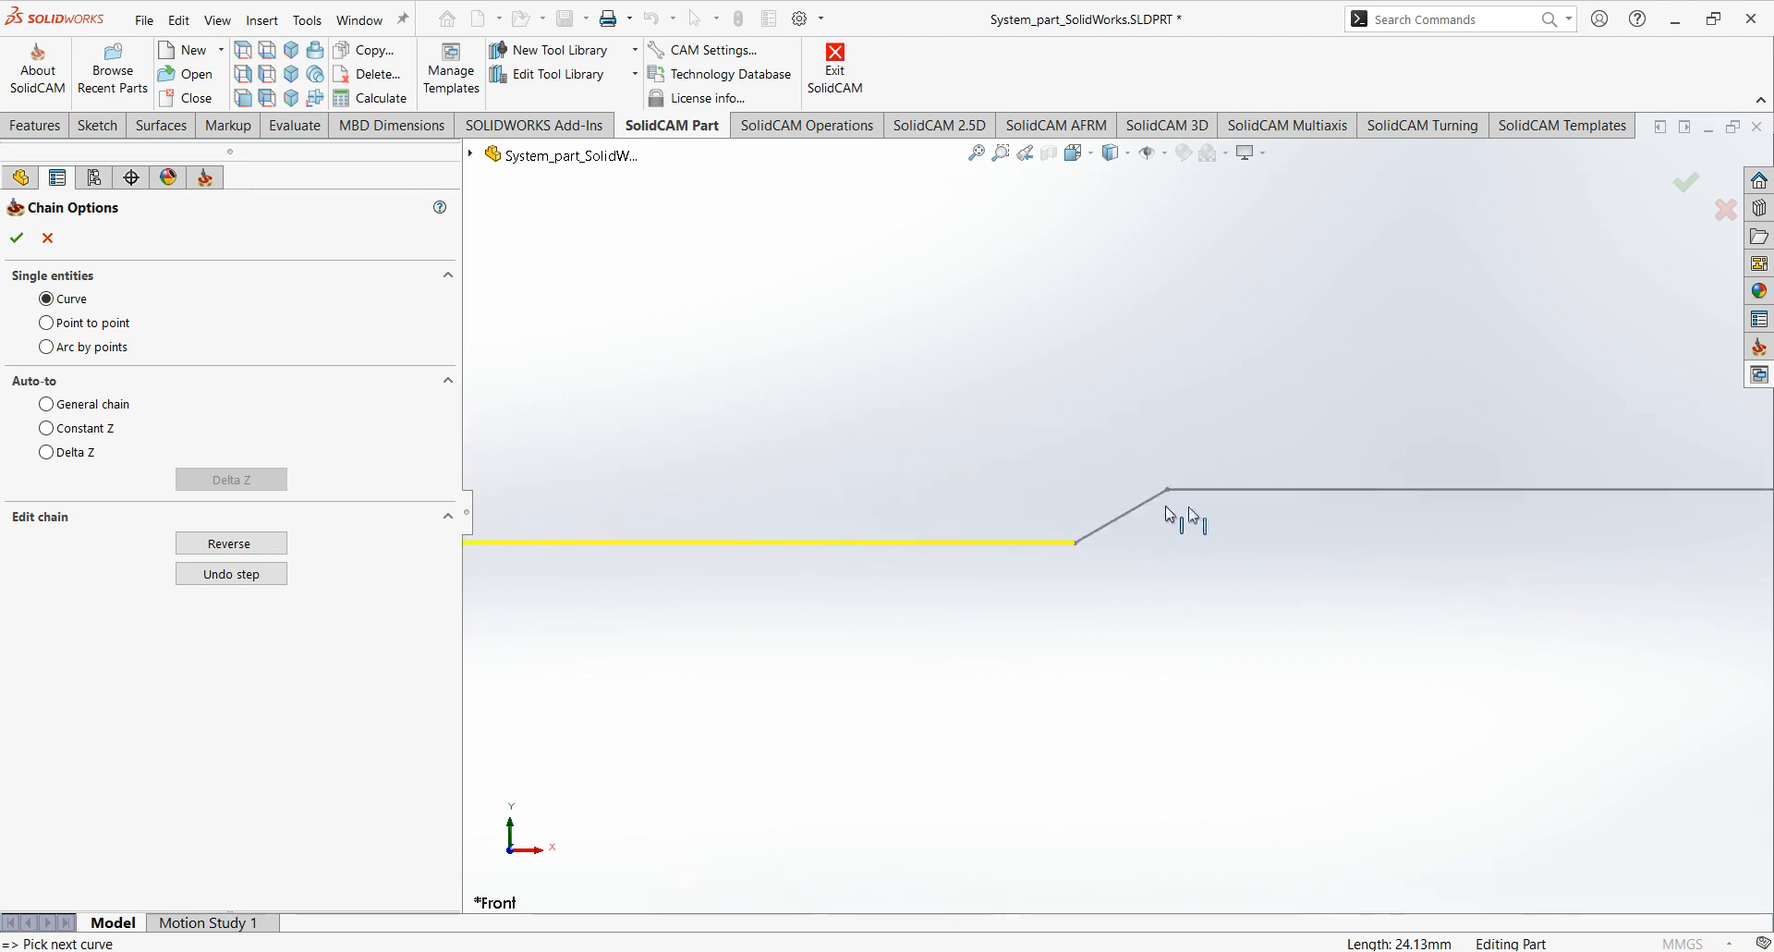
left_click(1159, 501)
left_click(1217, 495)
middle_click_drag(1372, 506, 532, 521, "ctrl")
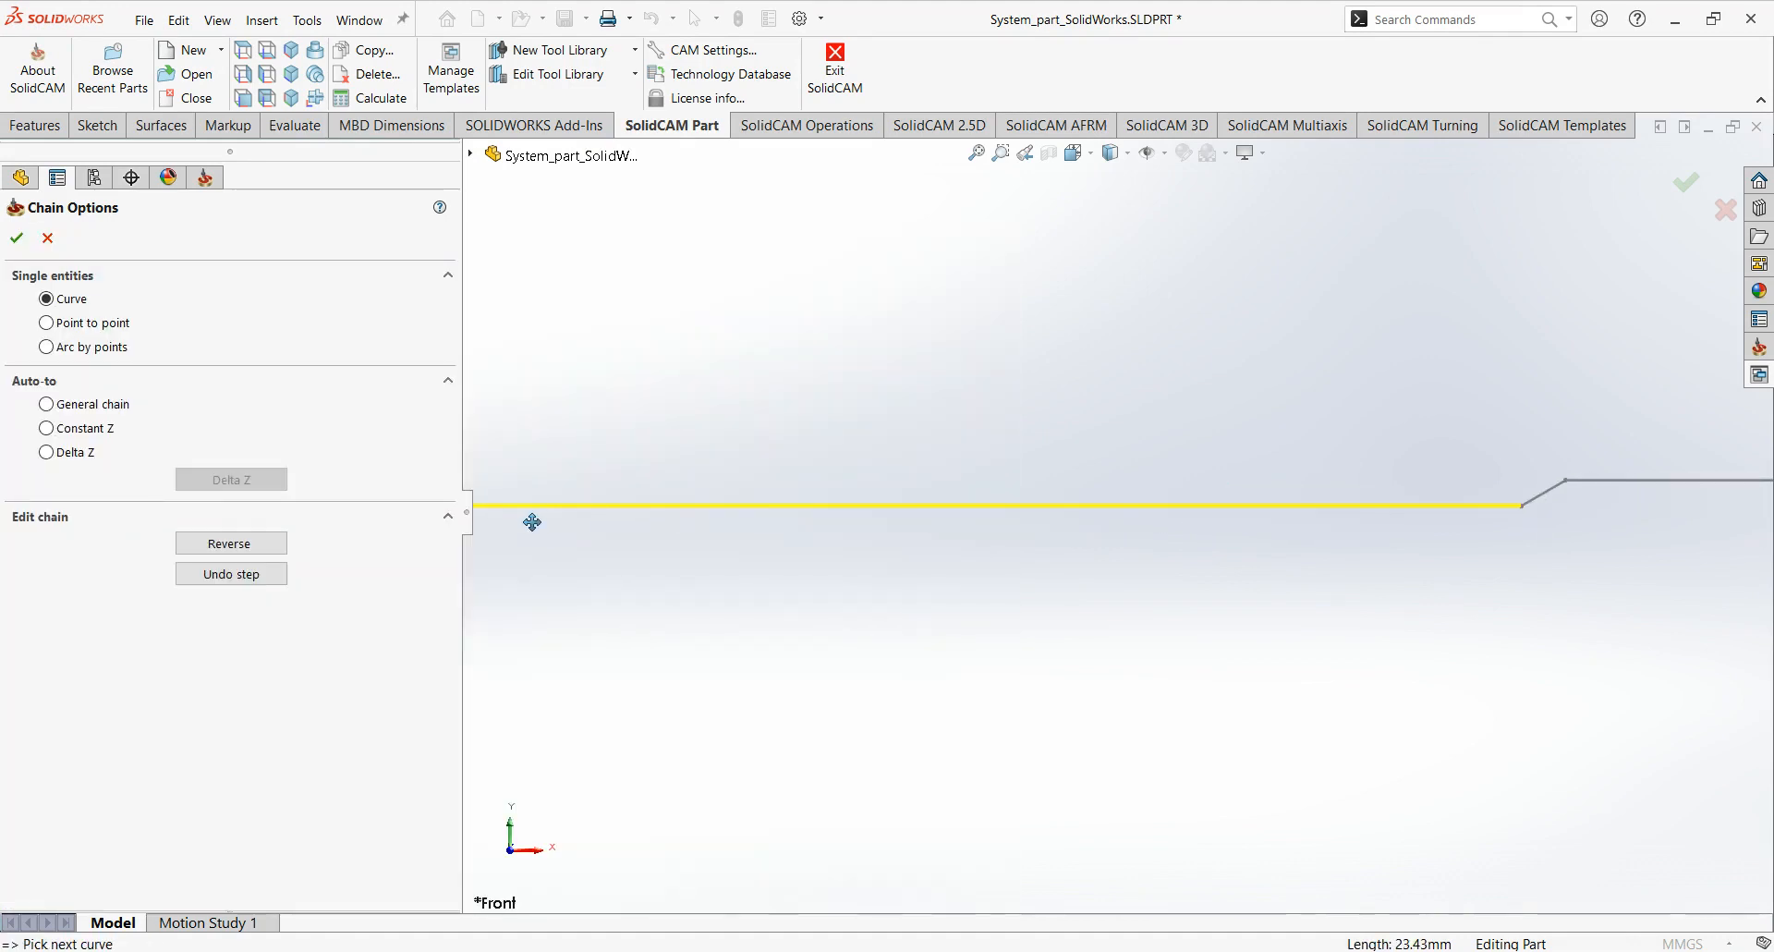
middle_click_drag(1612, 520, 1141, 521, "ctrl")
left_click(1087, 486)
left_click(1113, 485)
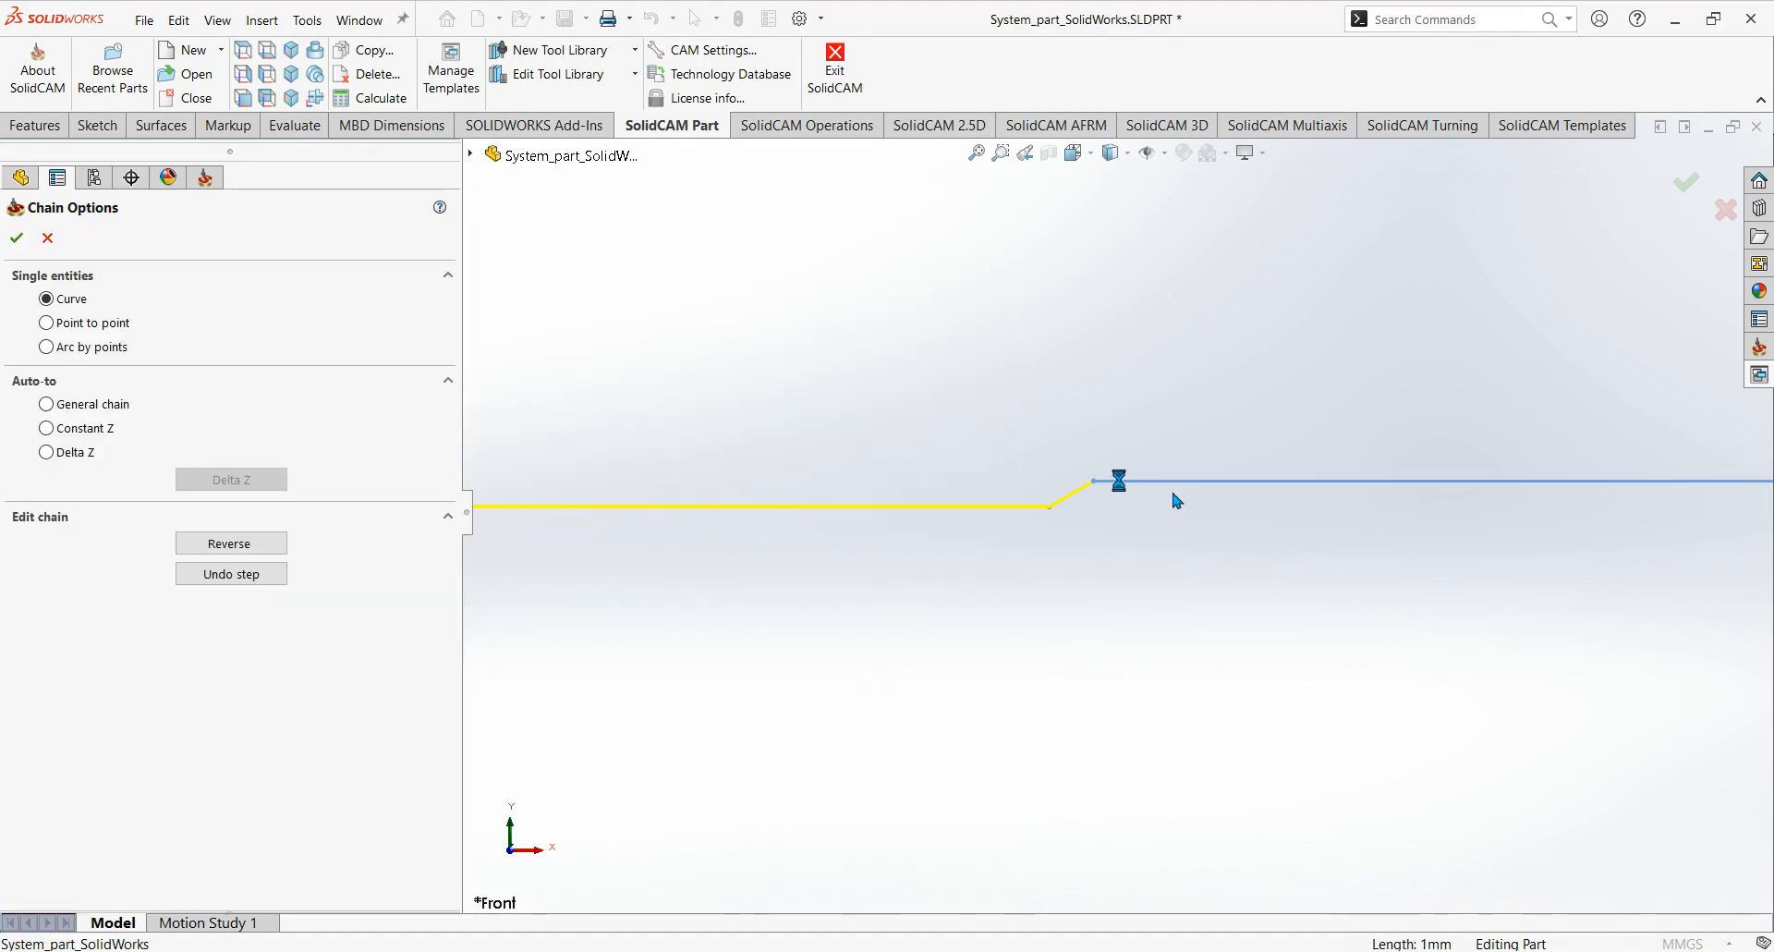
Extend the chain over the next incline, long edge and small step, then up the steeper slope to the flat before the collar.
scroll(1173, 495, "up", 3)
middle_click_drag(1238, 490, 1070, 507, "ctrl")
left_click(909, 491)
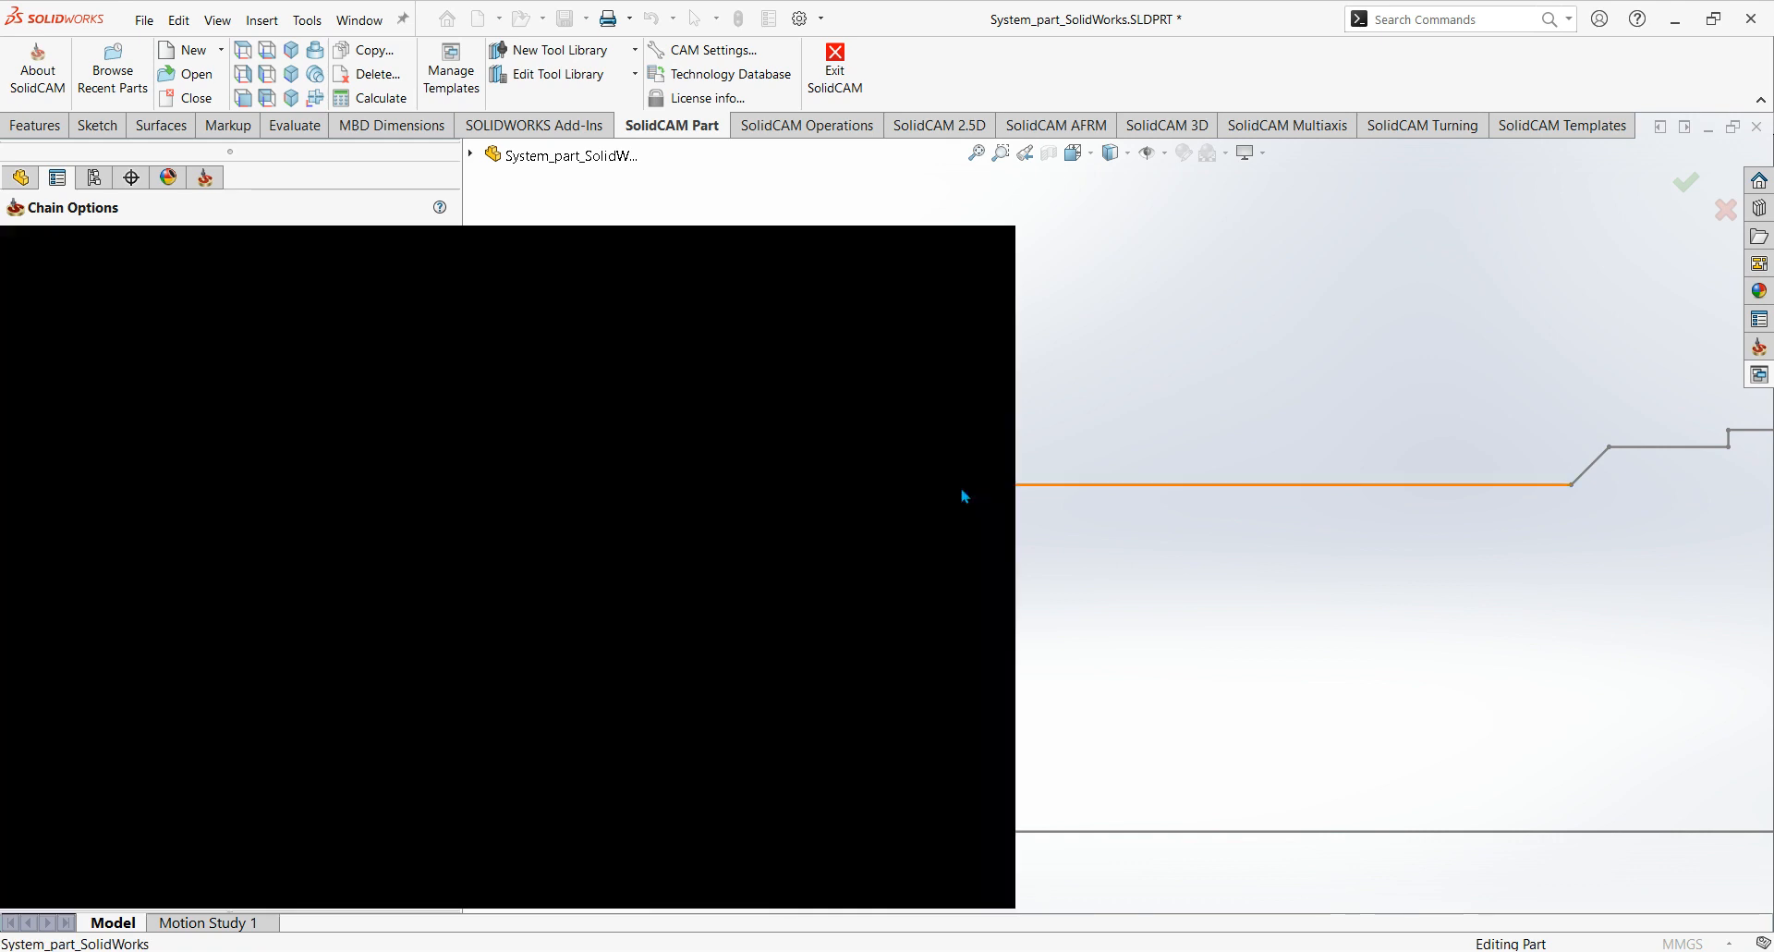
left_click(1135, 487)
left_click(1621, 448)
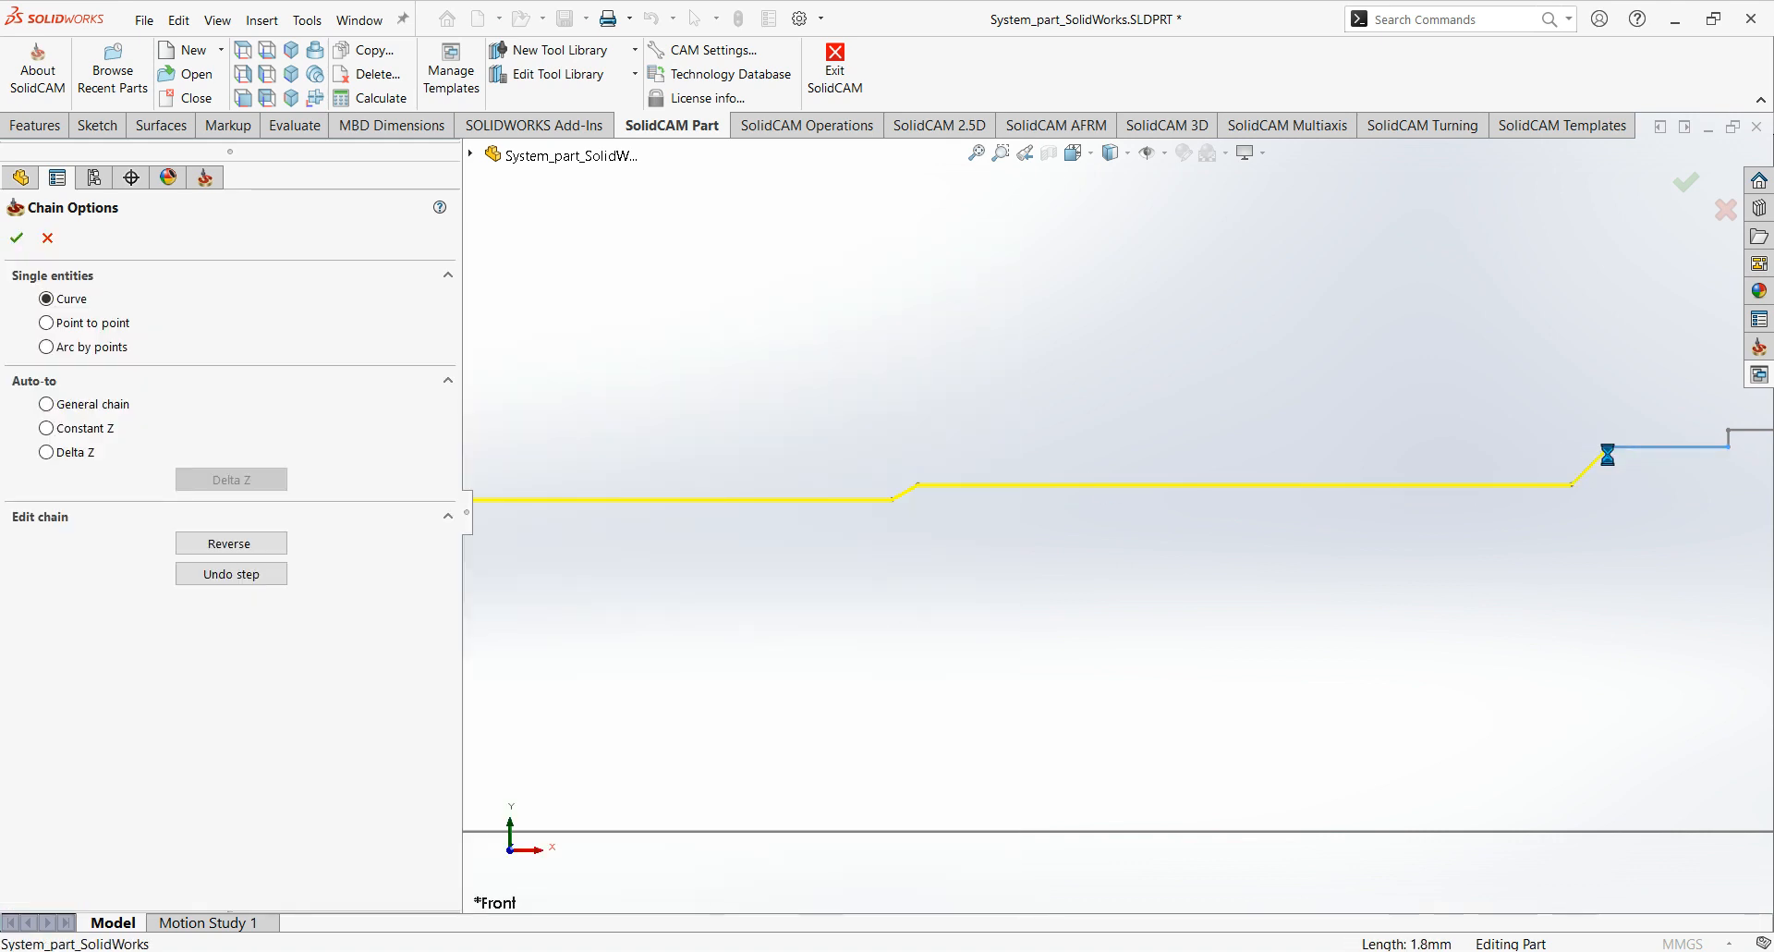
middle_click_drag(1608, 452, 607, 459, "ctrl")
scroll(627, 431, "down", 2)
left_click(779, 453)
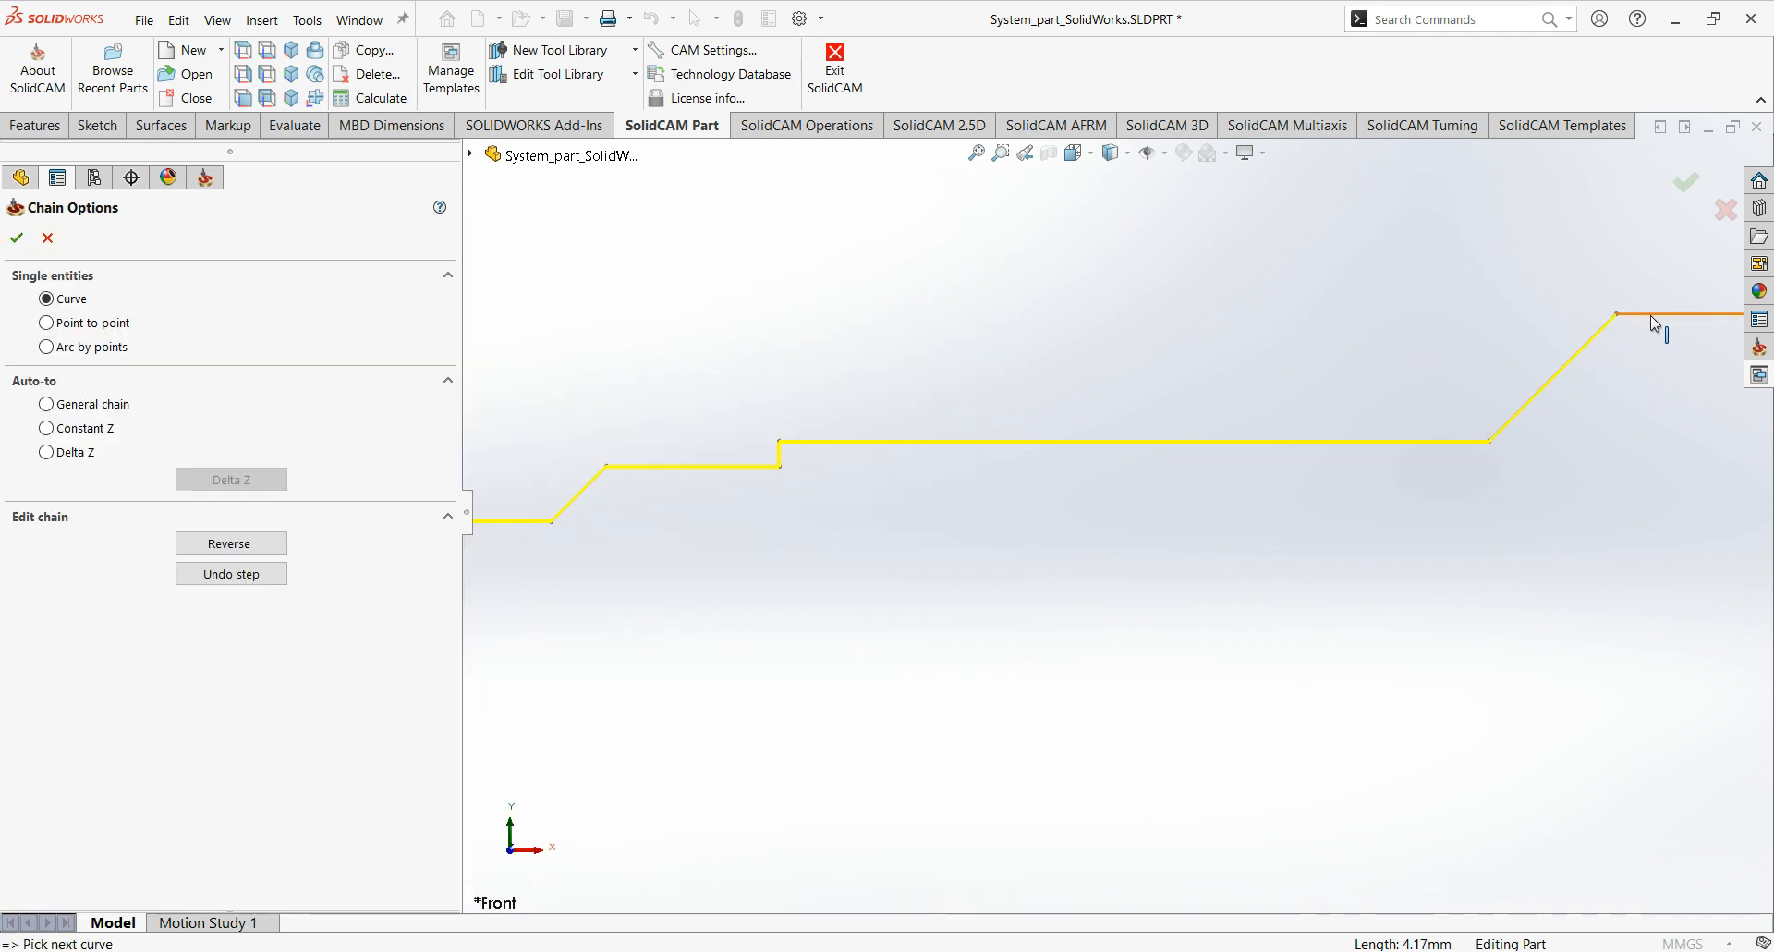
left_click(1651, 315)
Add the collar's slope, top edge and vertical face to the chain, followed by the tapered shank edge and the shank's end edge.
scroll(1556, 410, "up", 2)
middle_click_drag(1553, 409, 757, 426, "ctrl")
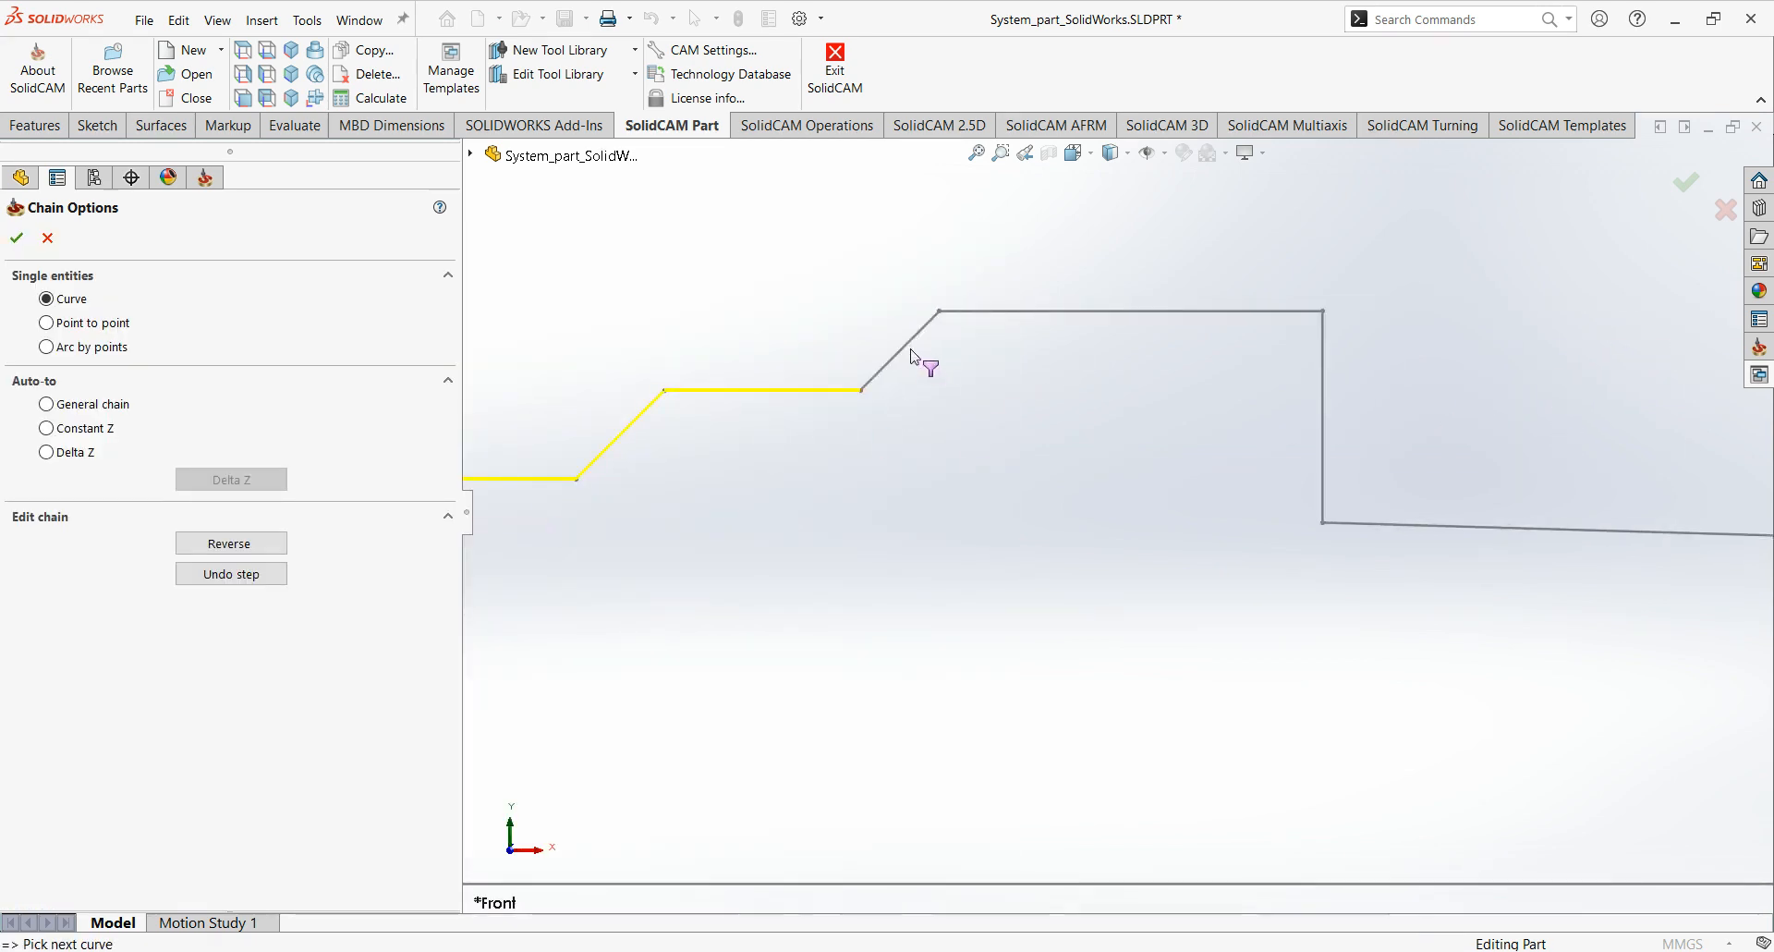
left_click(901, 351)
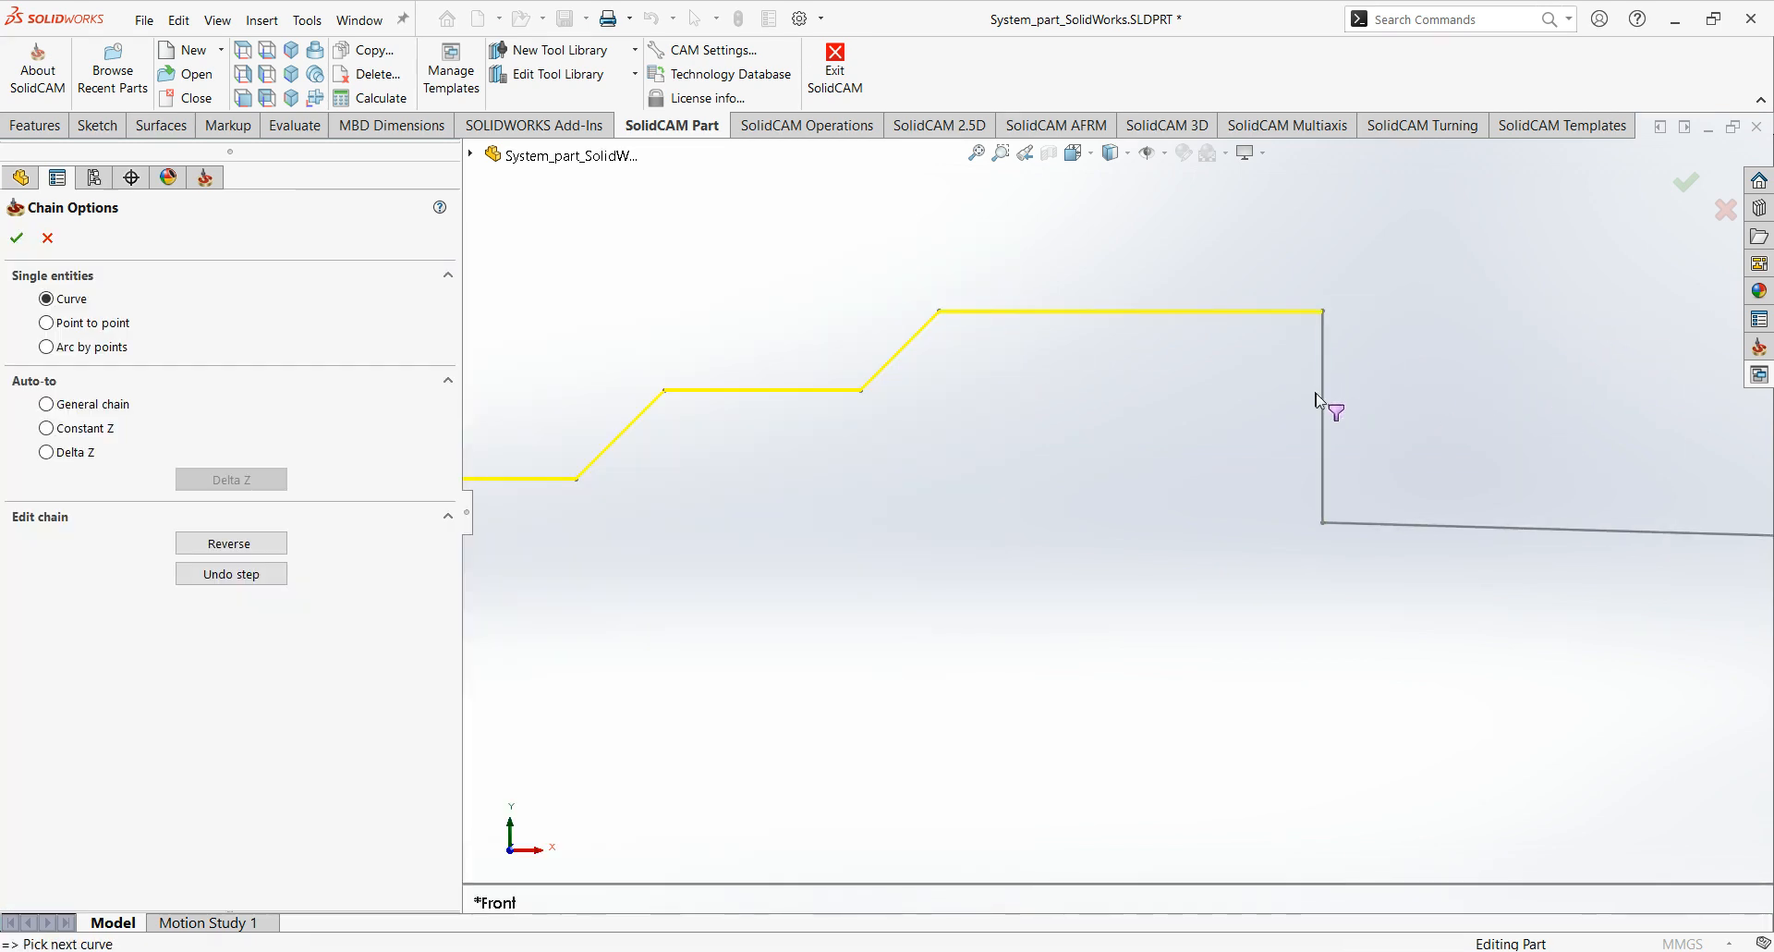
left_click(1324, 402)
scroll(1372, 525, "up", 3)
middle_click_drag(1558, 589, 650, 527, "ctrl")
left_click(1610, 554)
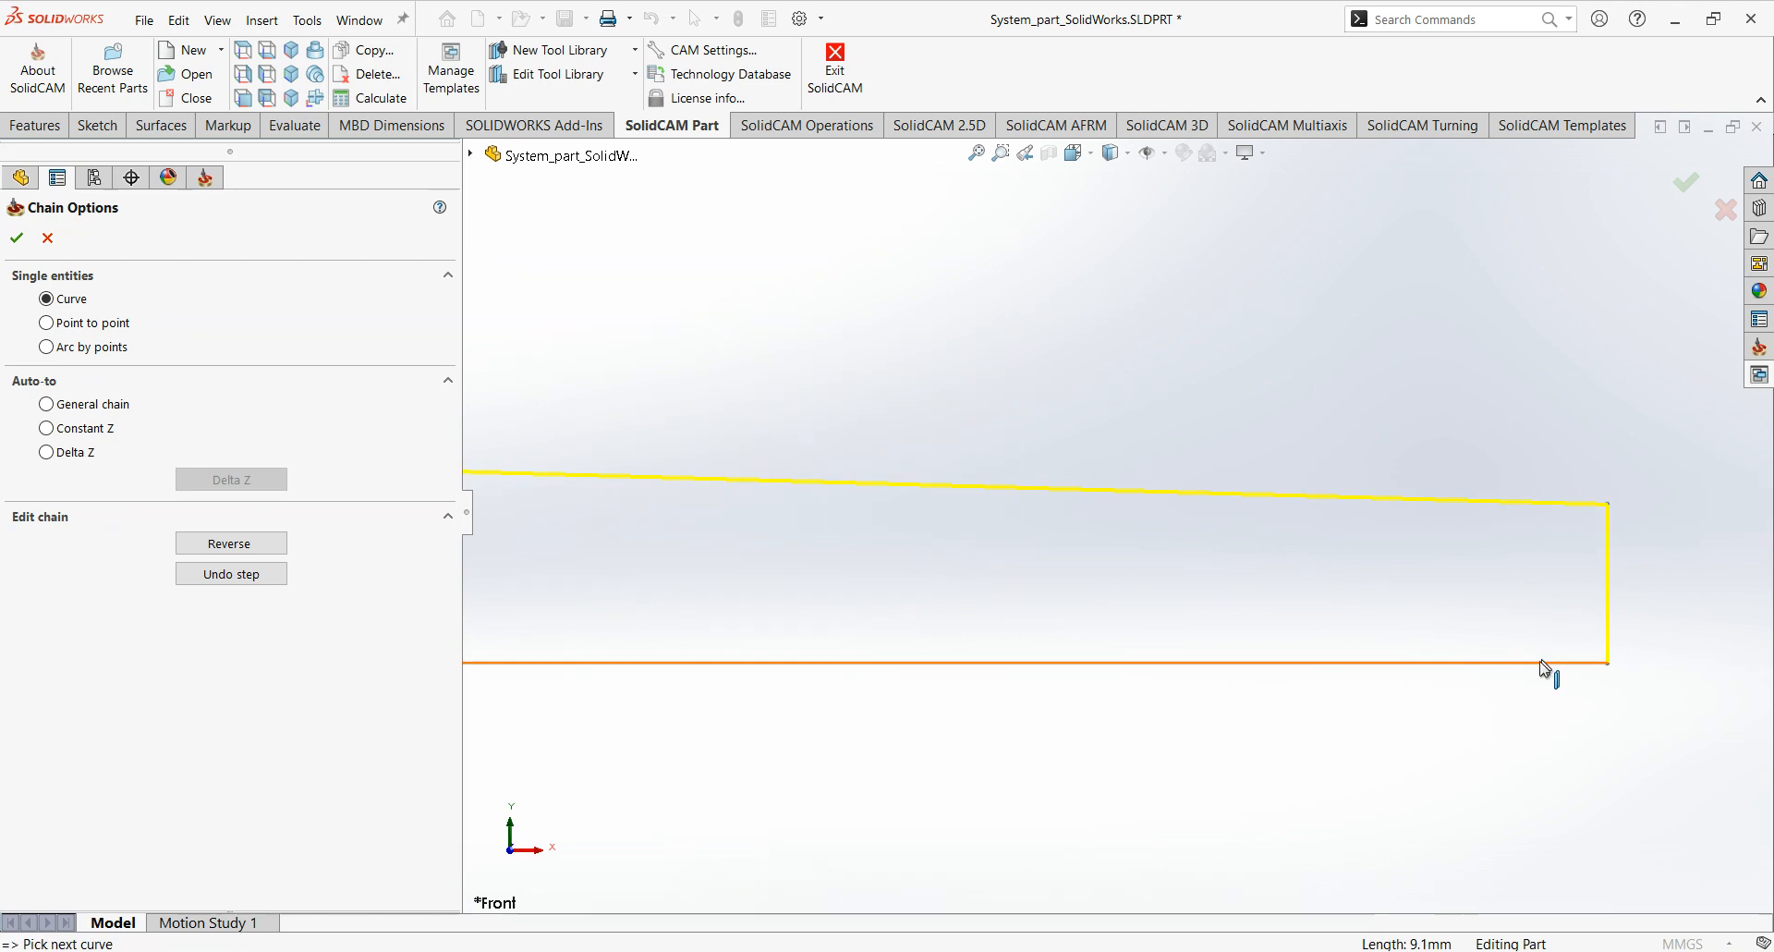
Close the chain by adding both segments of the centre line from the shank end back to the drill tip.
left_click(1542, 662)
scroll(1155, 612, "up", 6)
middle_click_drag(962, 565, 1521, 541, "ctrl")
scroll(915, 568, "up", 1)
scroll(1114, 536, "down", 10)
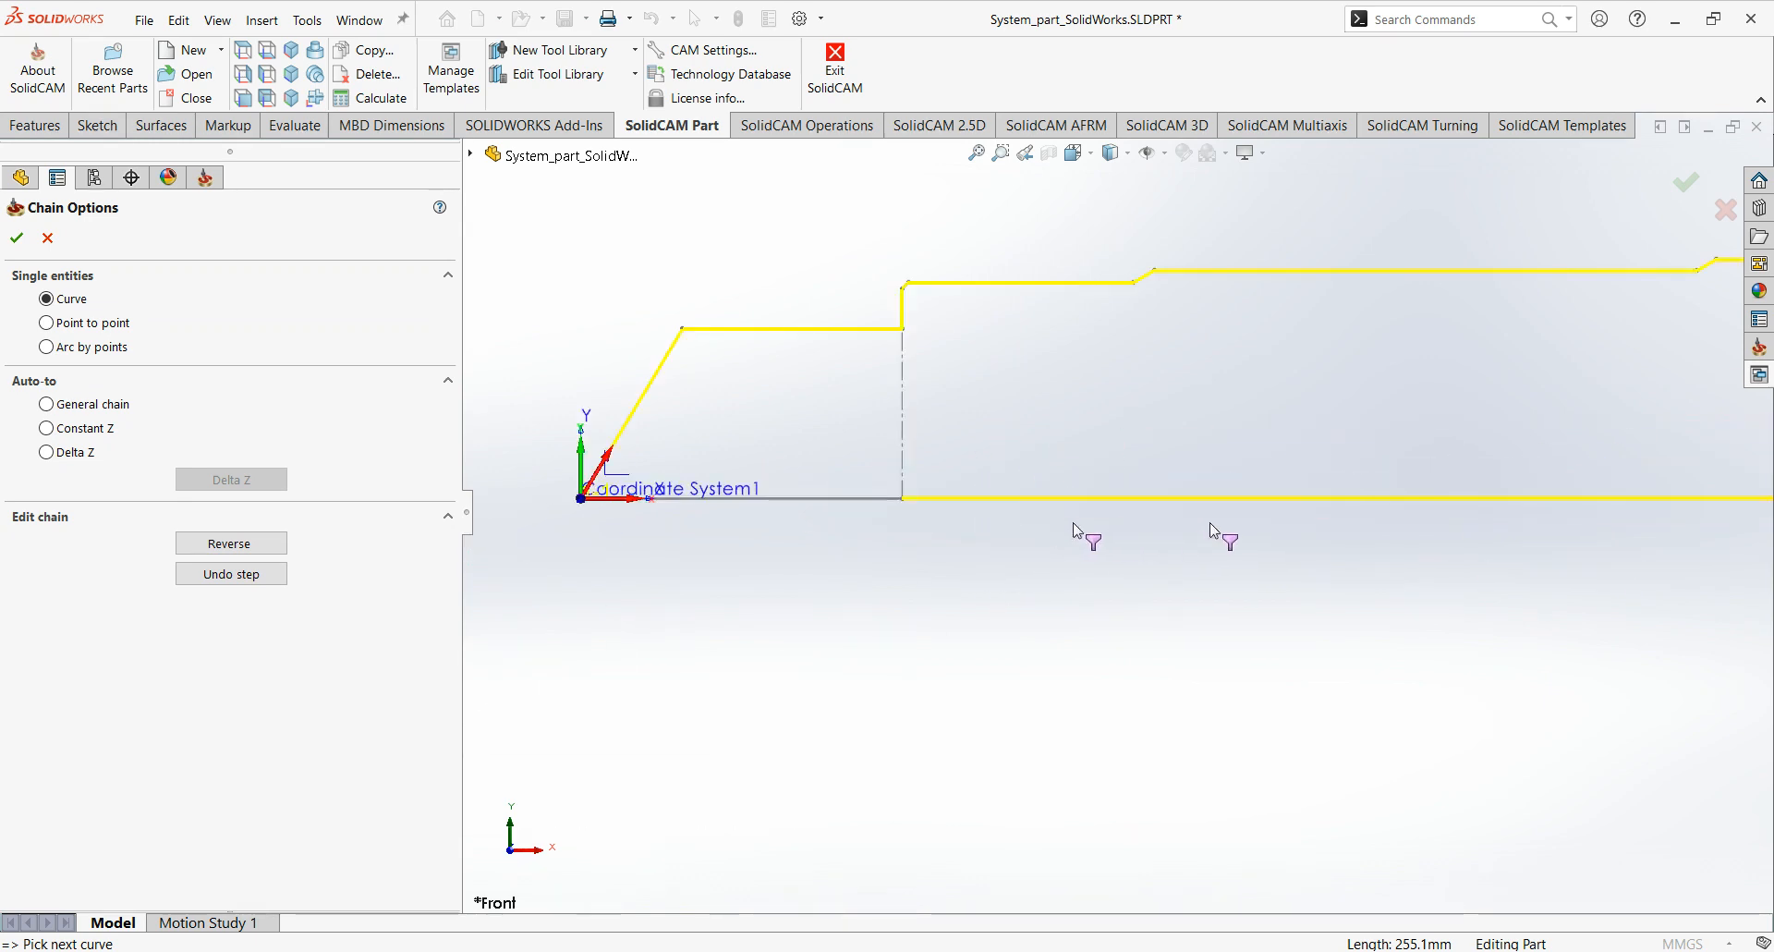
left_click(793, 491)
middle_click_drag(1155, 583, 1079, 669, "ctrl")
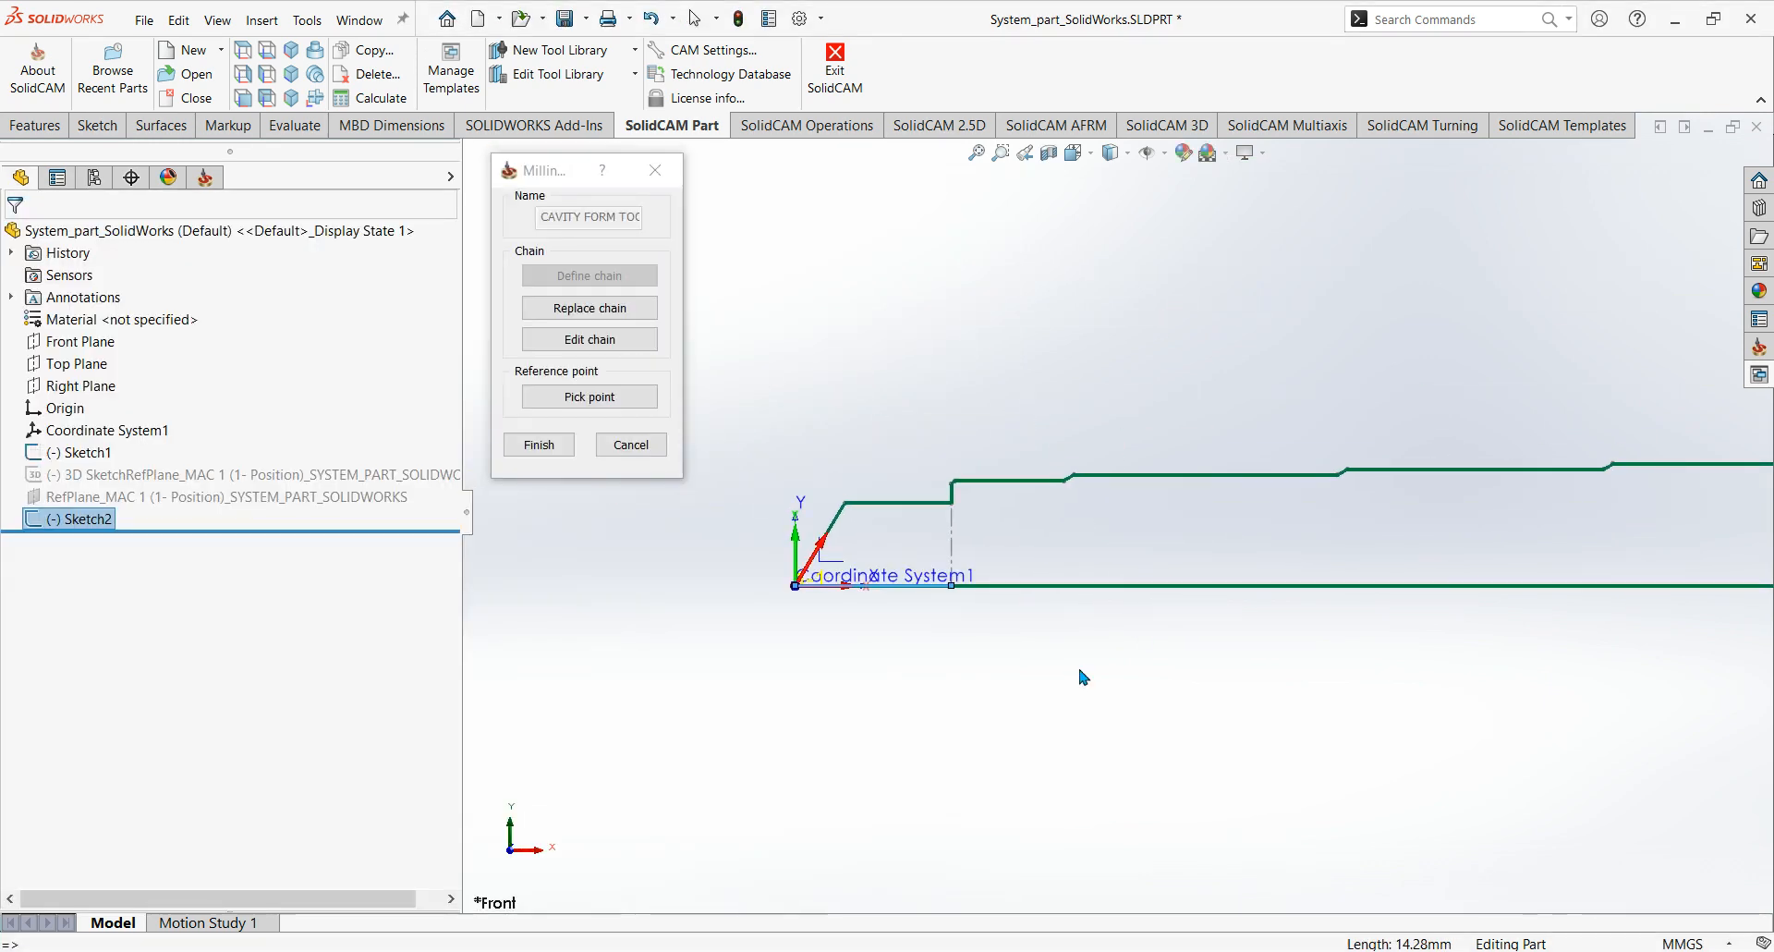
scroll(1124, 564, "up", 3)
mouse_move(1381, 607)
middle_mouse_down("ctrl")
mouse_move(1192, 631)
mouse_move(1121, 678)
mouse_move(915, 665)
mouse_move(990, 702)
middle_mouse_up("ctrl")
scroll(1149, 661, "up", 3)
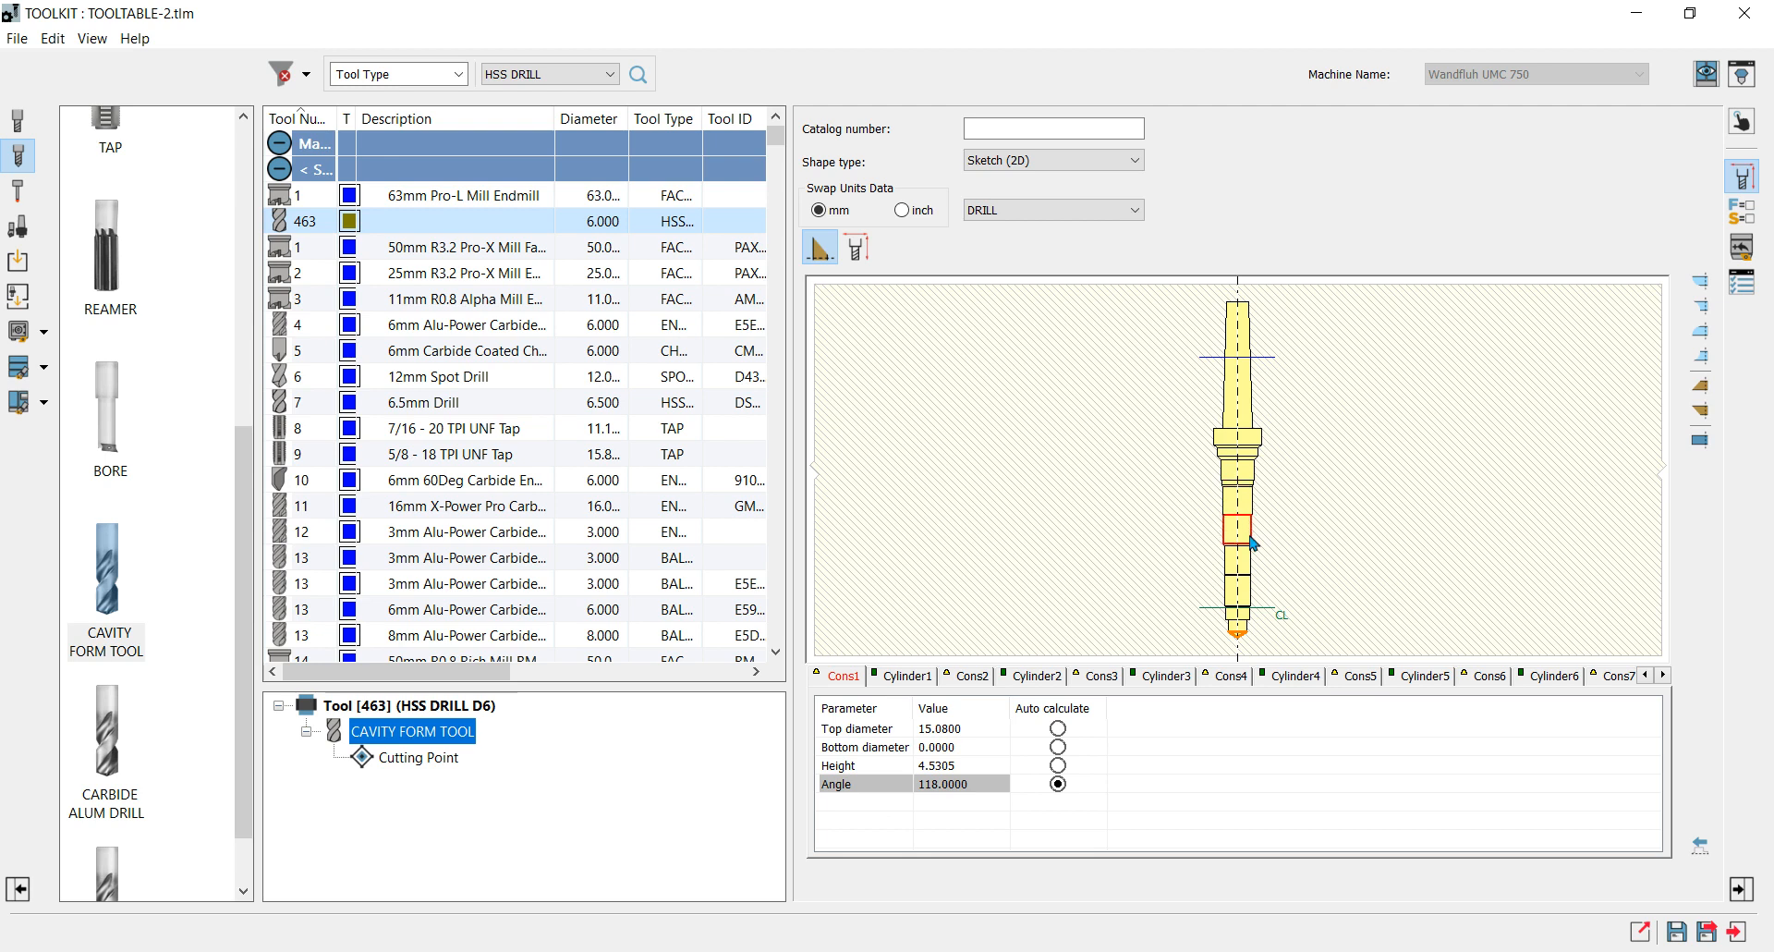
Examine the parameters of the form tool's profile segments from Cons1 to Cylinder3.
left_click(902, 676)
left_click(977, 682)
left_click(918, 682)
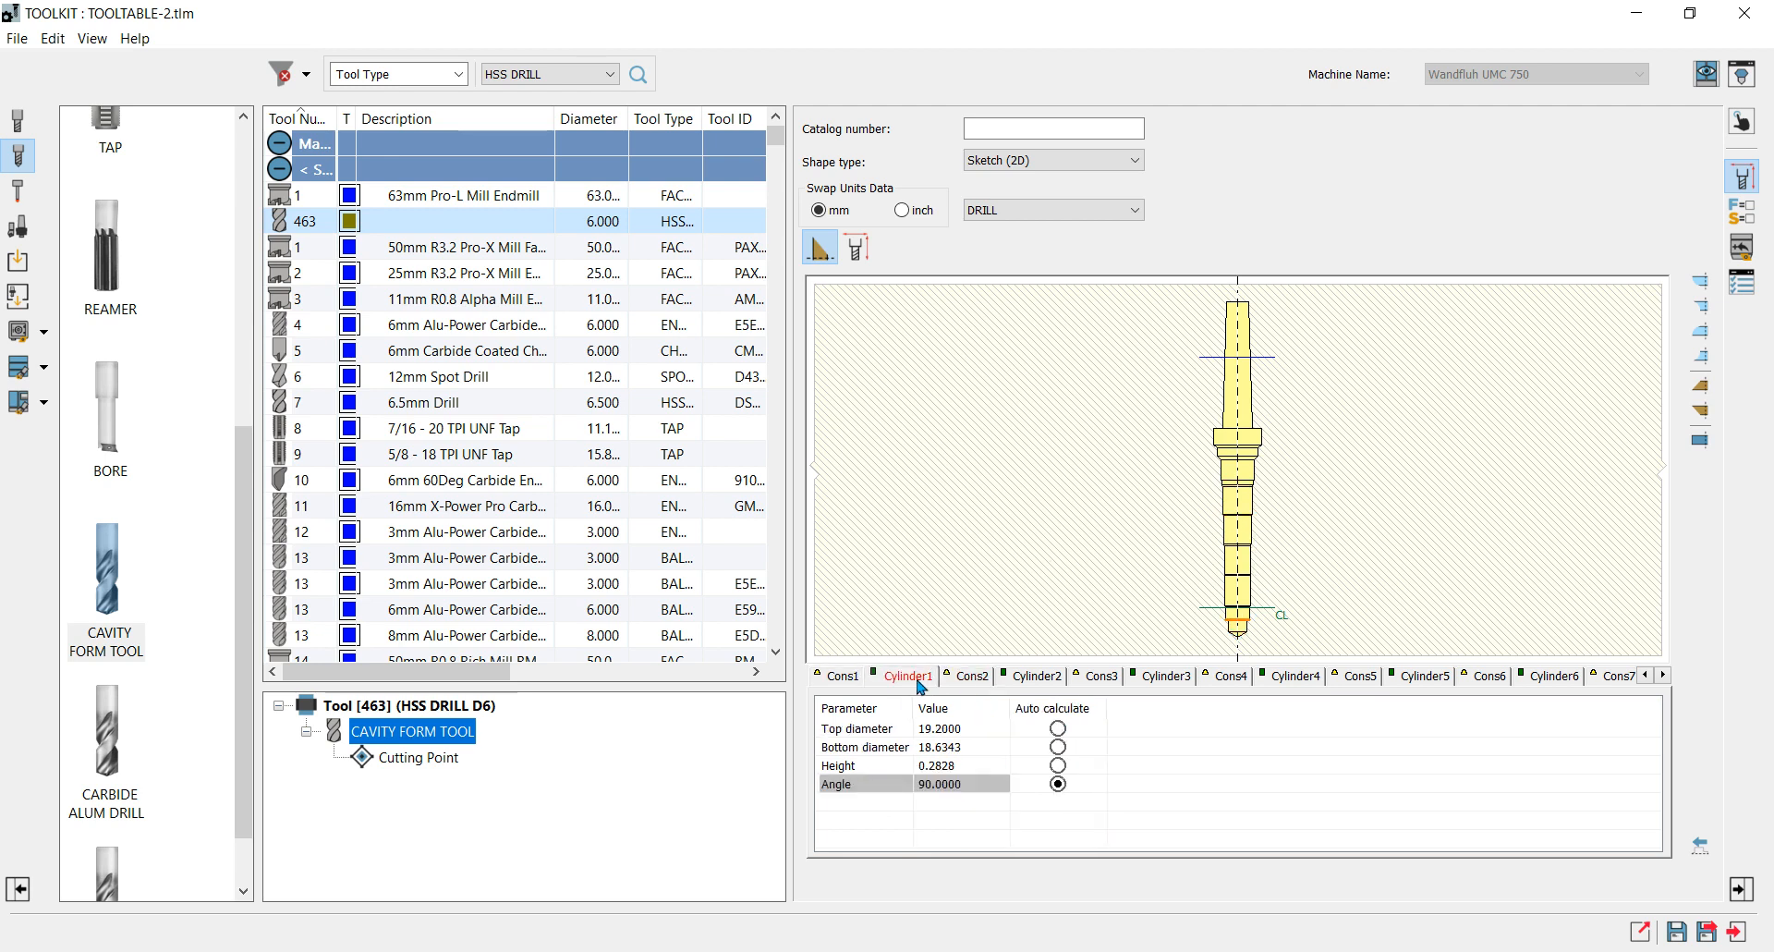
left_click(846, 682)
left_click(928, 682)
left_click(973, 682)
left_click(1058, 682)
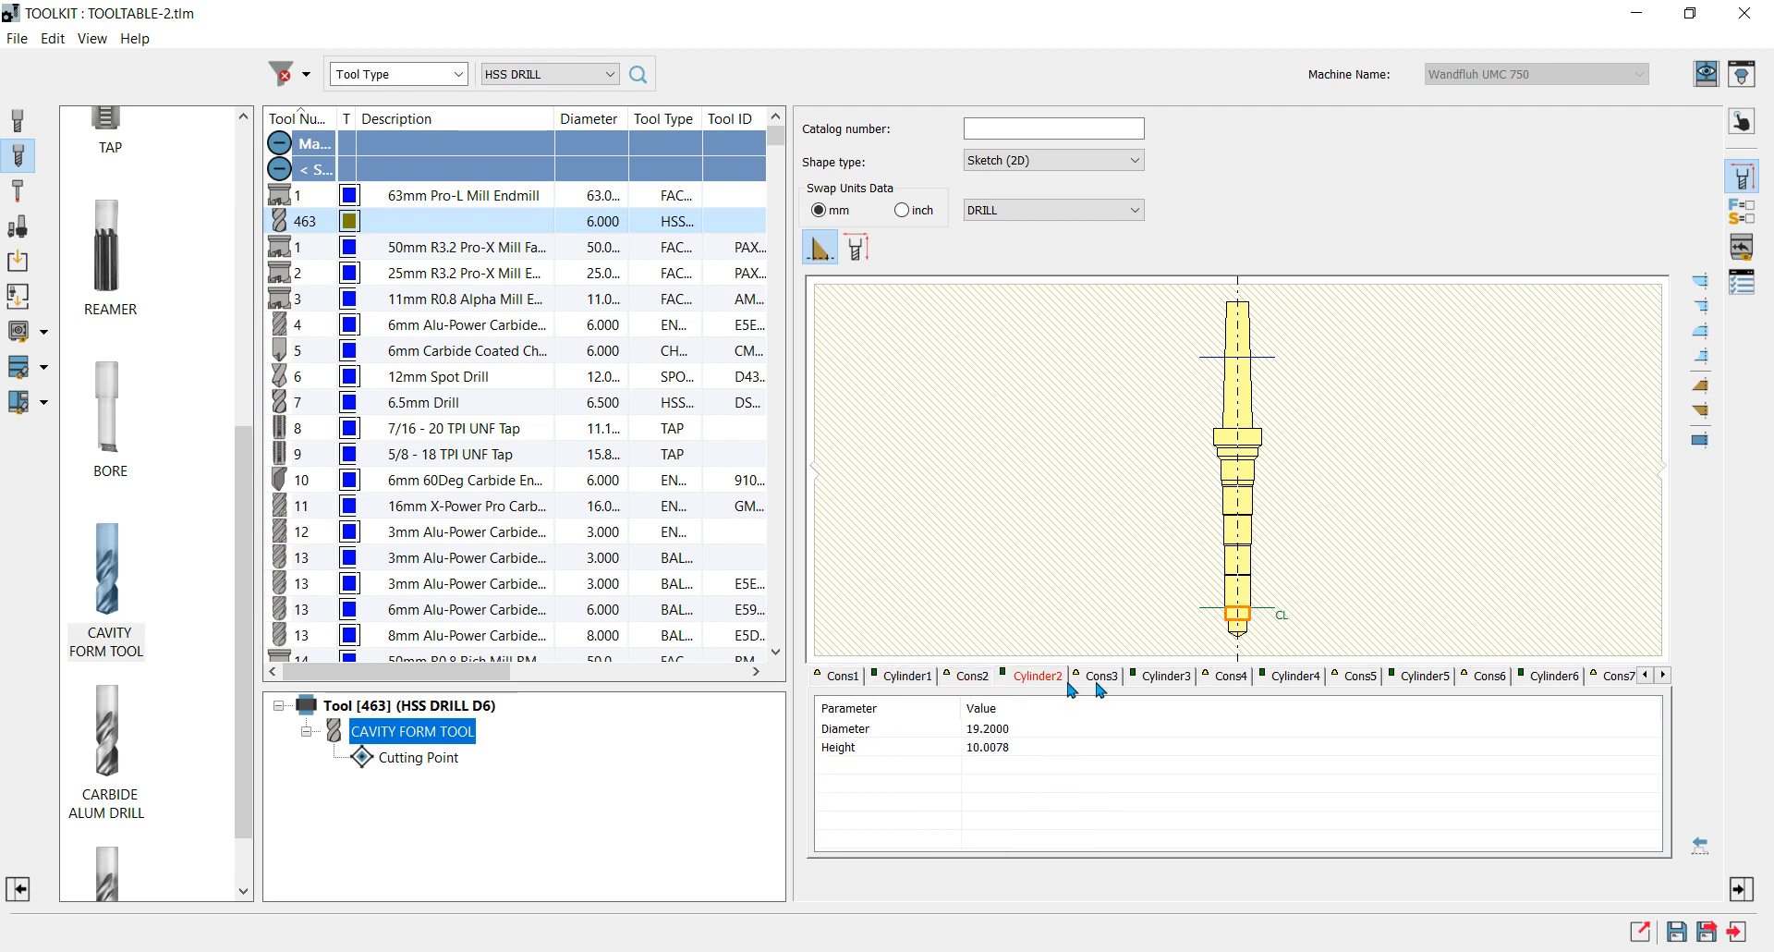
left_click(1162, 684)
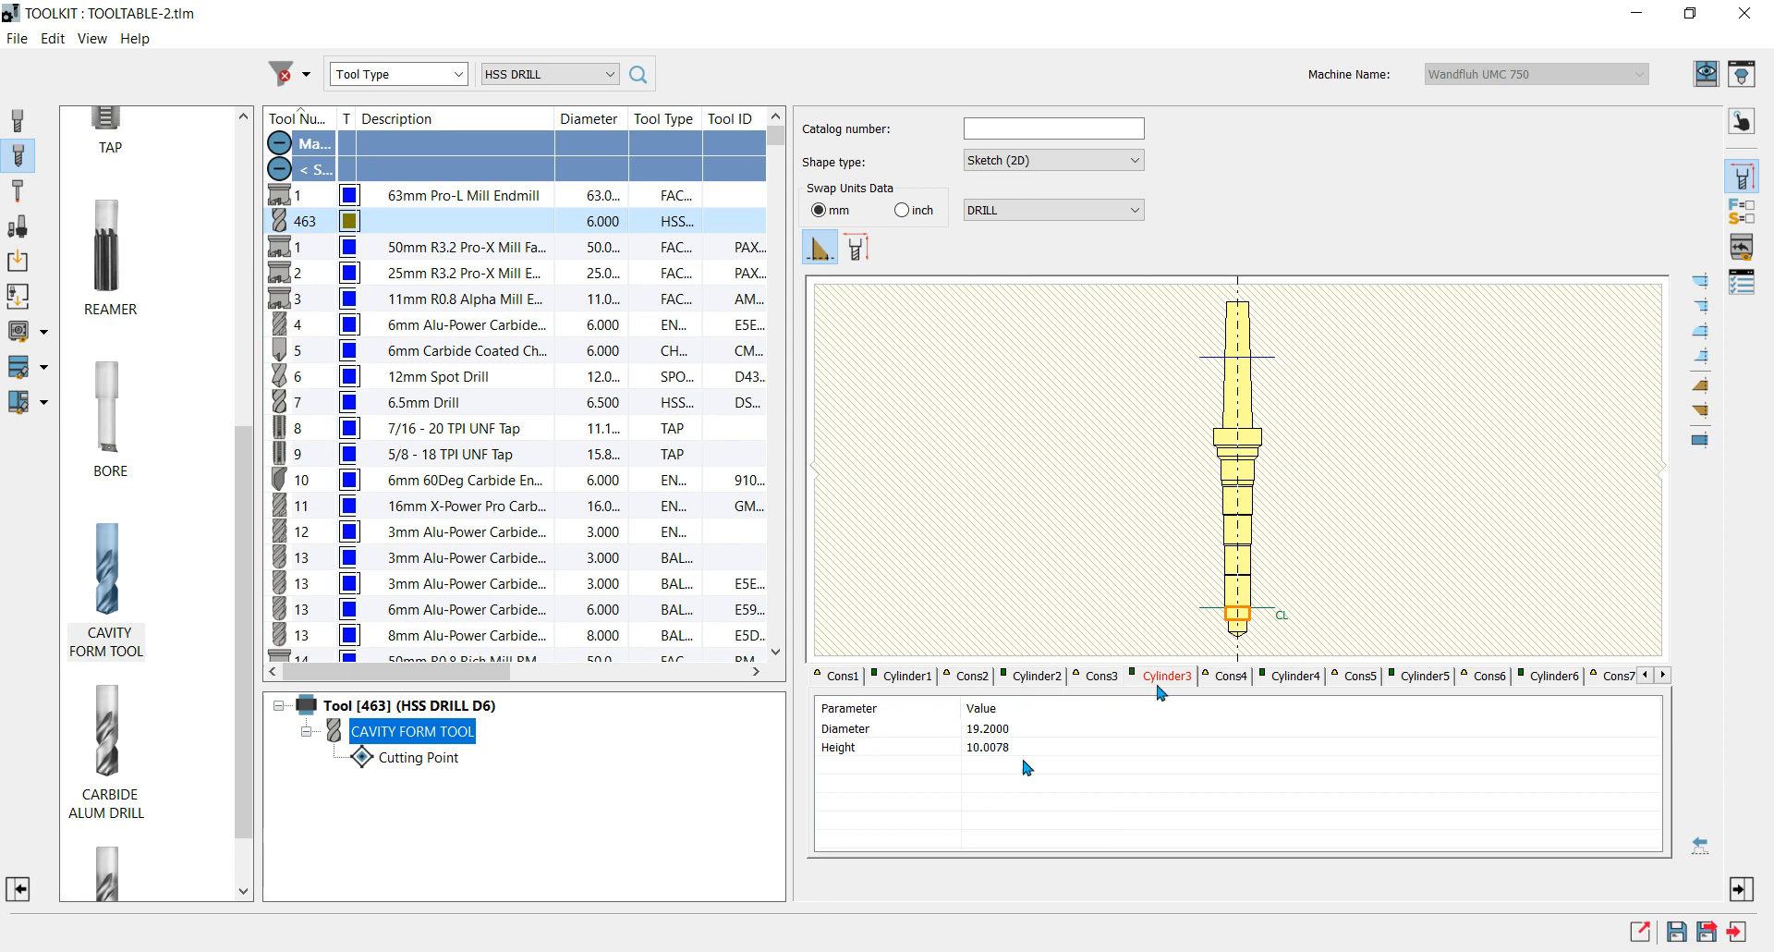
left_click(896, 682)
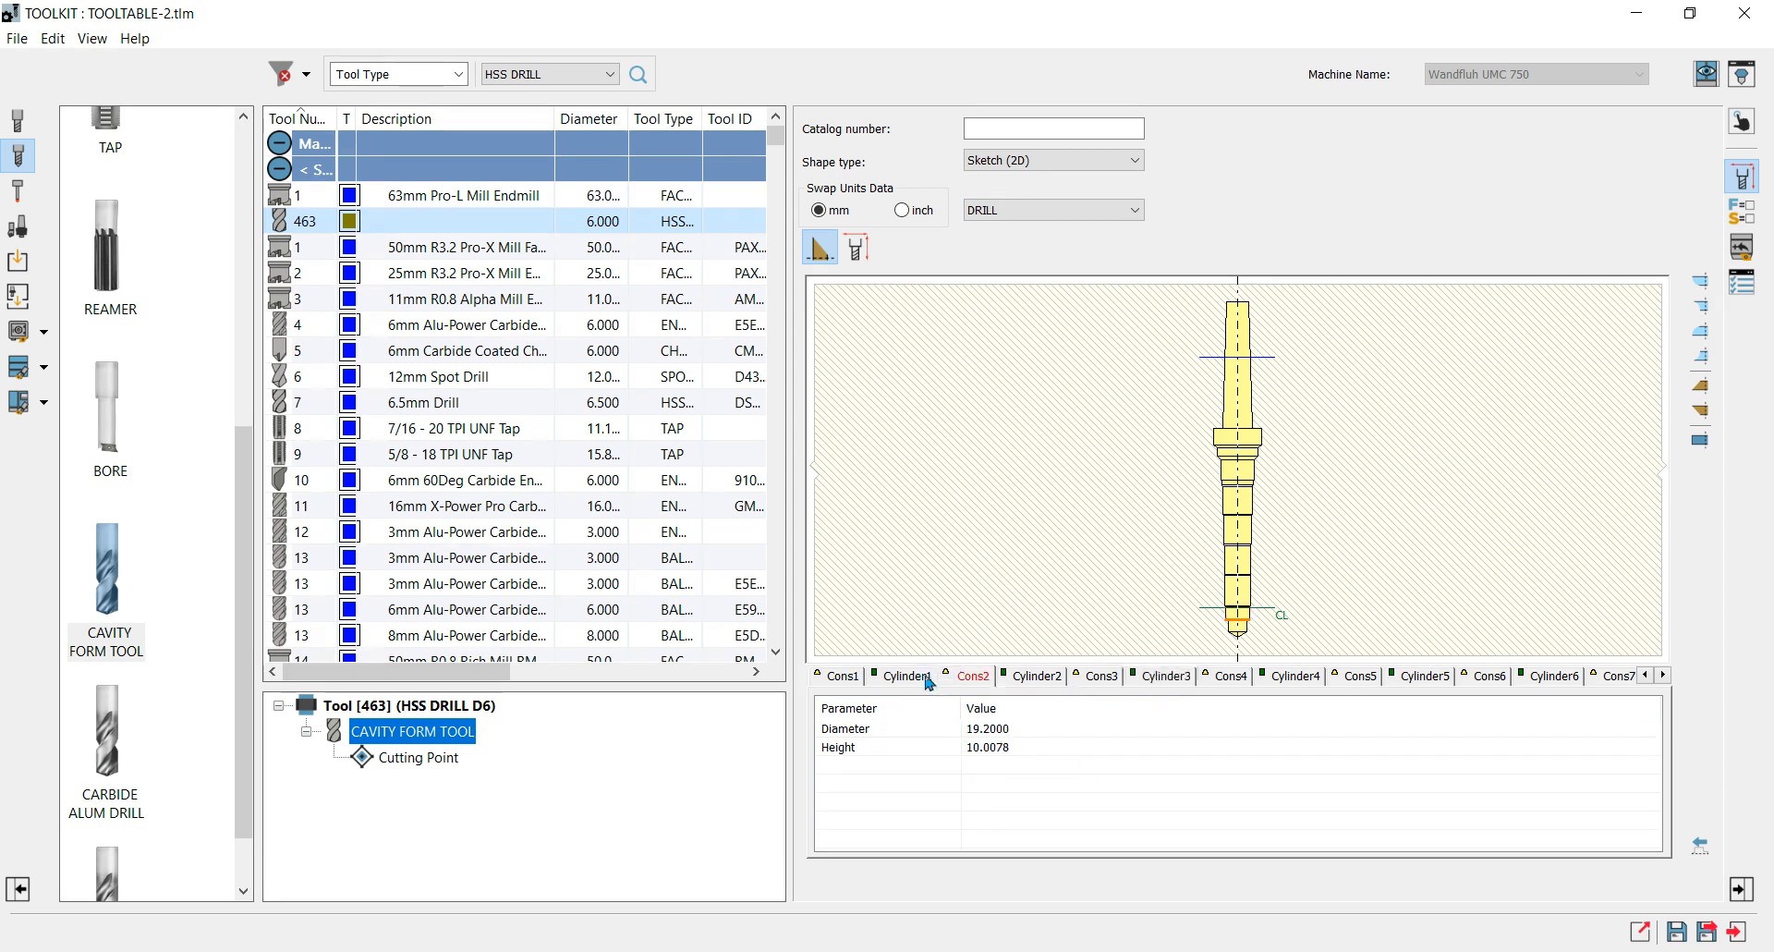
left_click(843, 675)
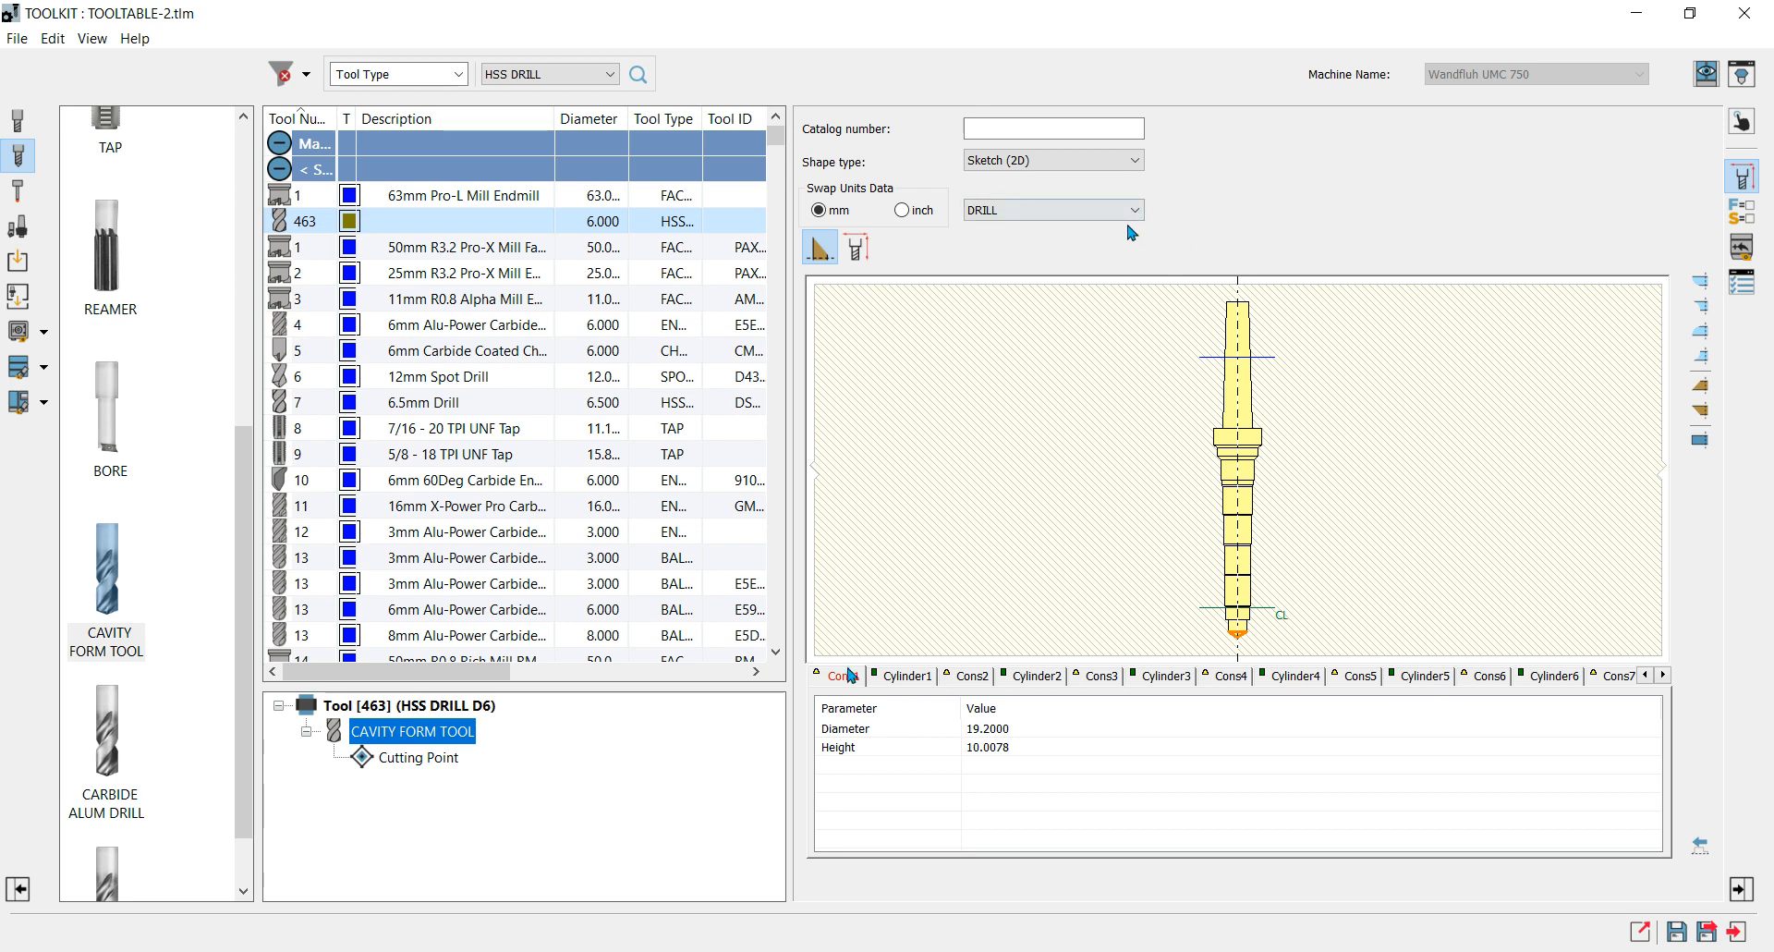
Review the form tool's tool data, its feed and spin settings, and its mounting data.
left_click(1747, 127)
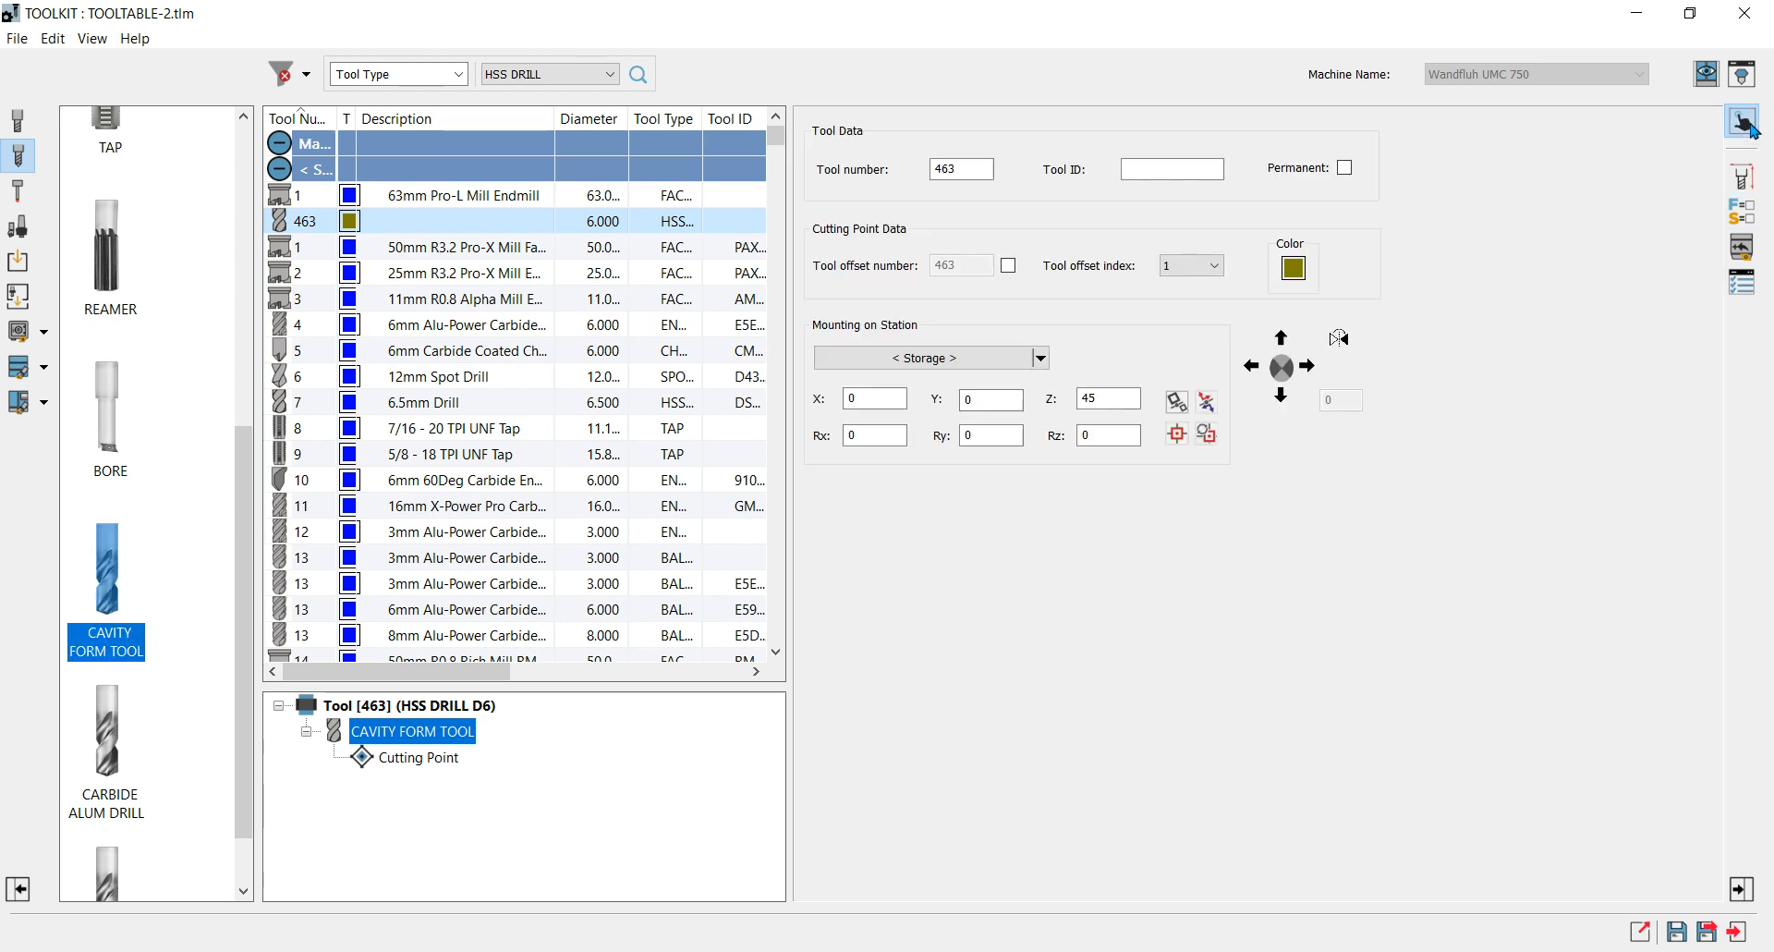
left_click(1742, 212)
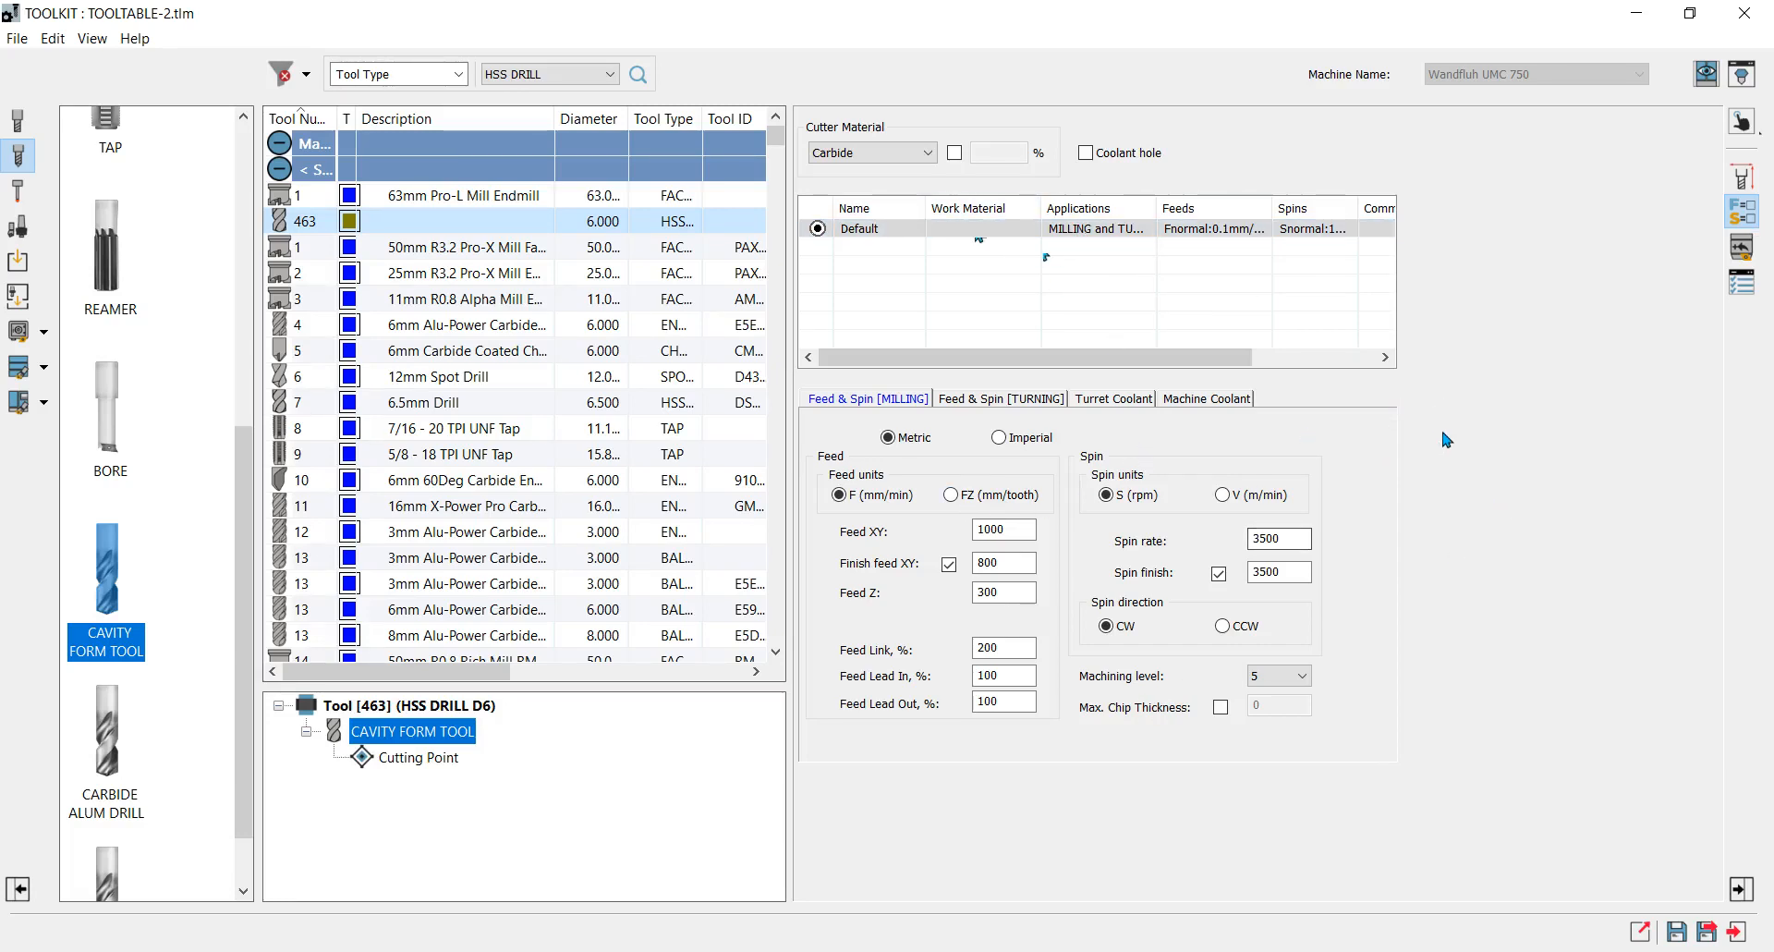
left_click(1745, 248)
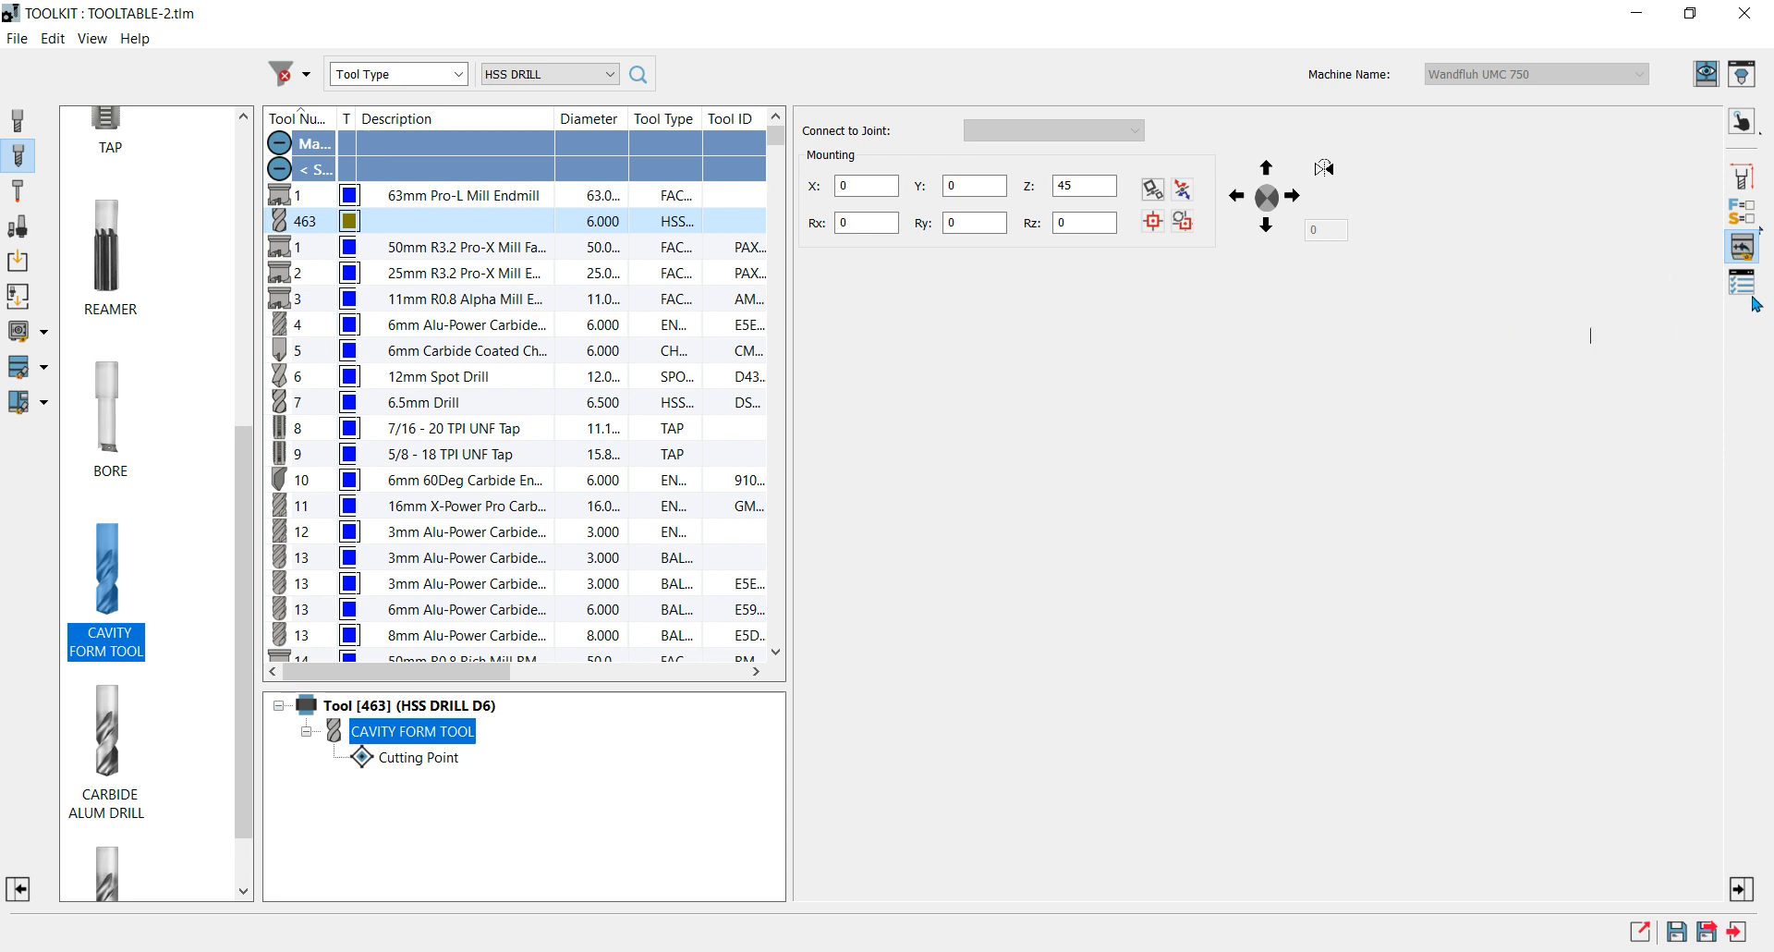
Give tool 463 the description "Example 1".
left_click(1747, 287)
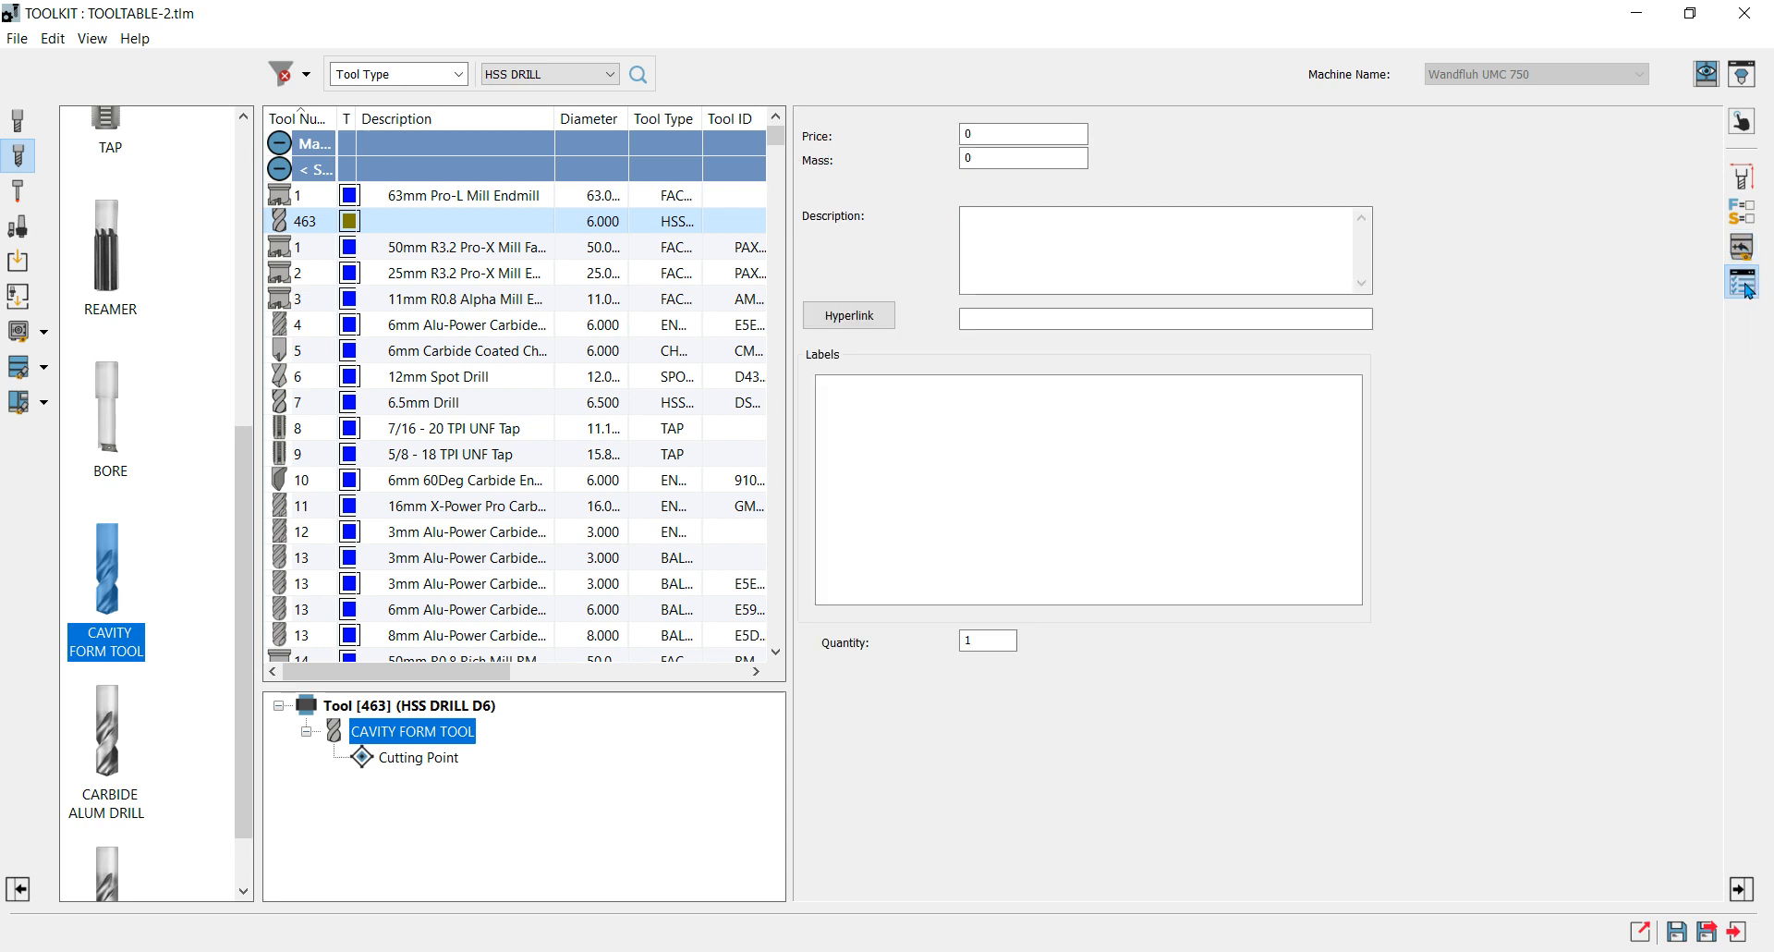
left_click(1013, 218)
type("e")
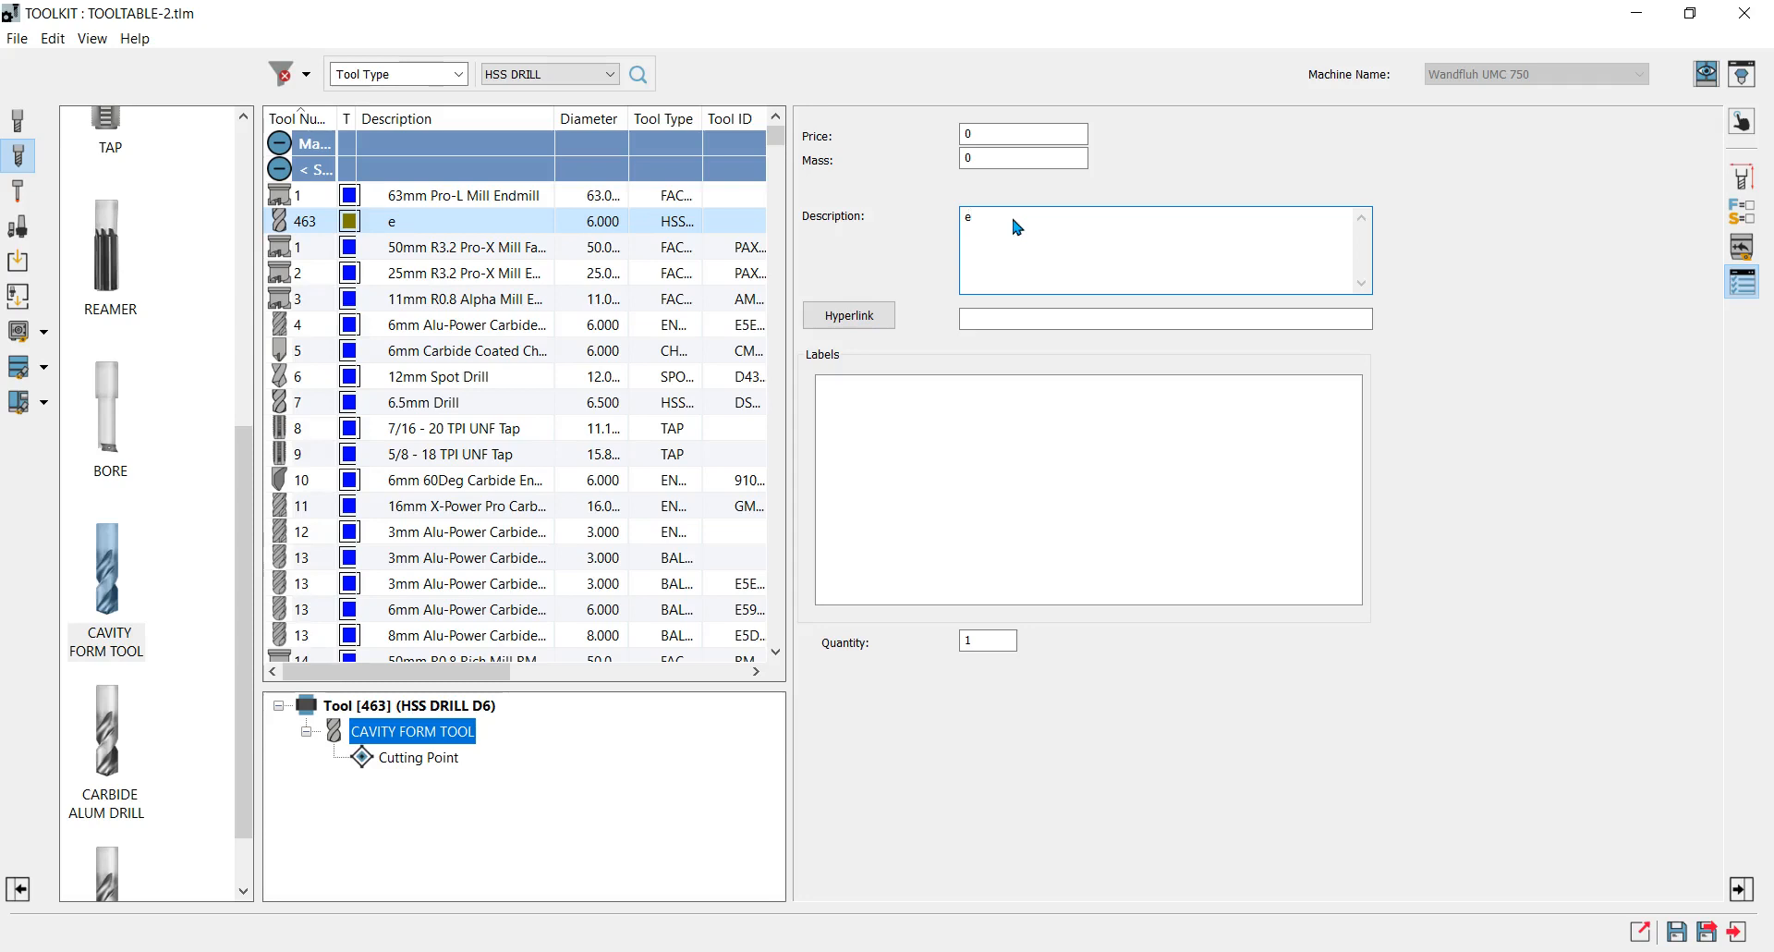
type("XAMPLE 1")
key("BackSpace")
key("BackSpace")
key("BackSpace")
key("BackSpace")
key("BackSpace")
key("BackSpace")
key("BackSpace")
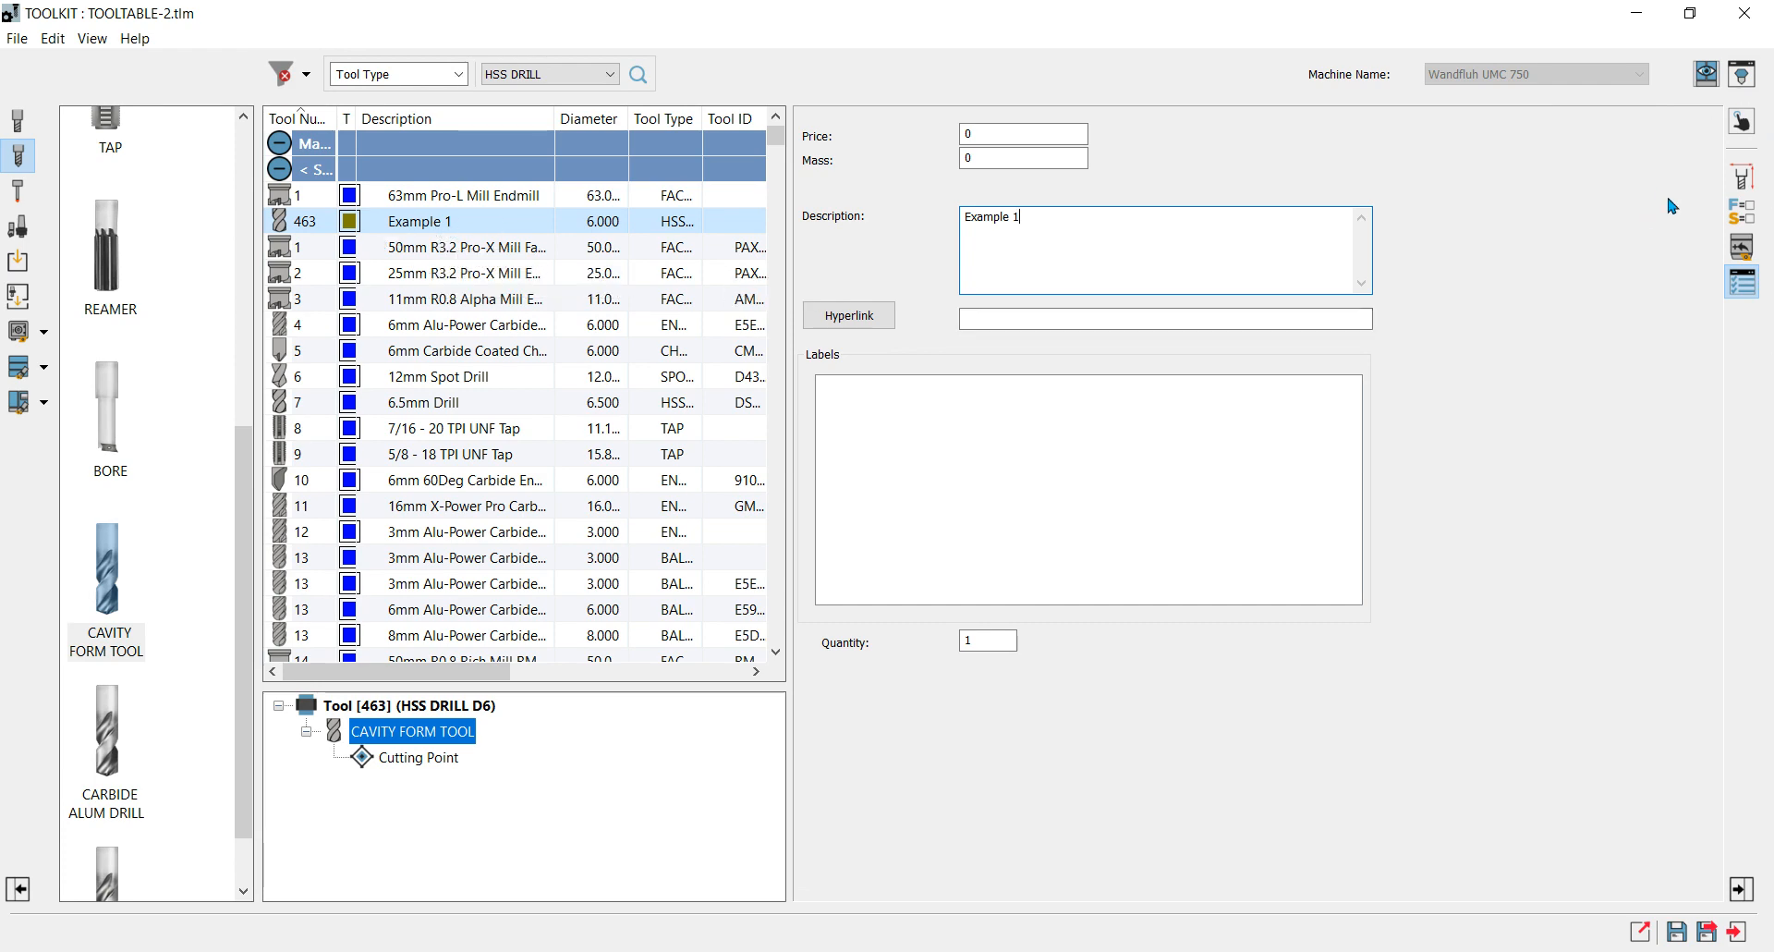
Mount the form tool in the BT40 adaptor and the first MT3 Arbour of the Morse Taper holders.
left_click(1742, 177)
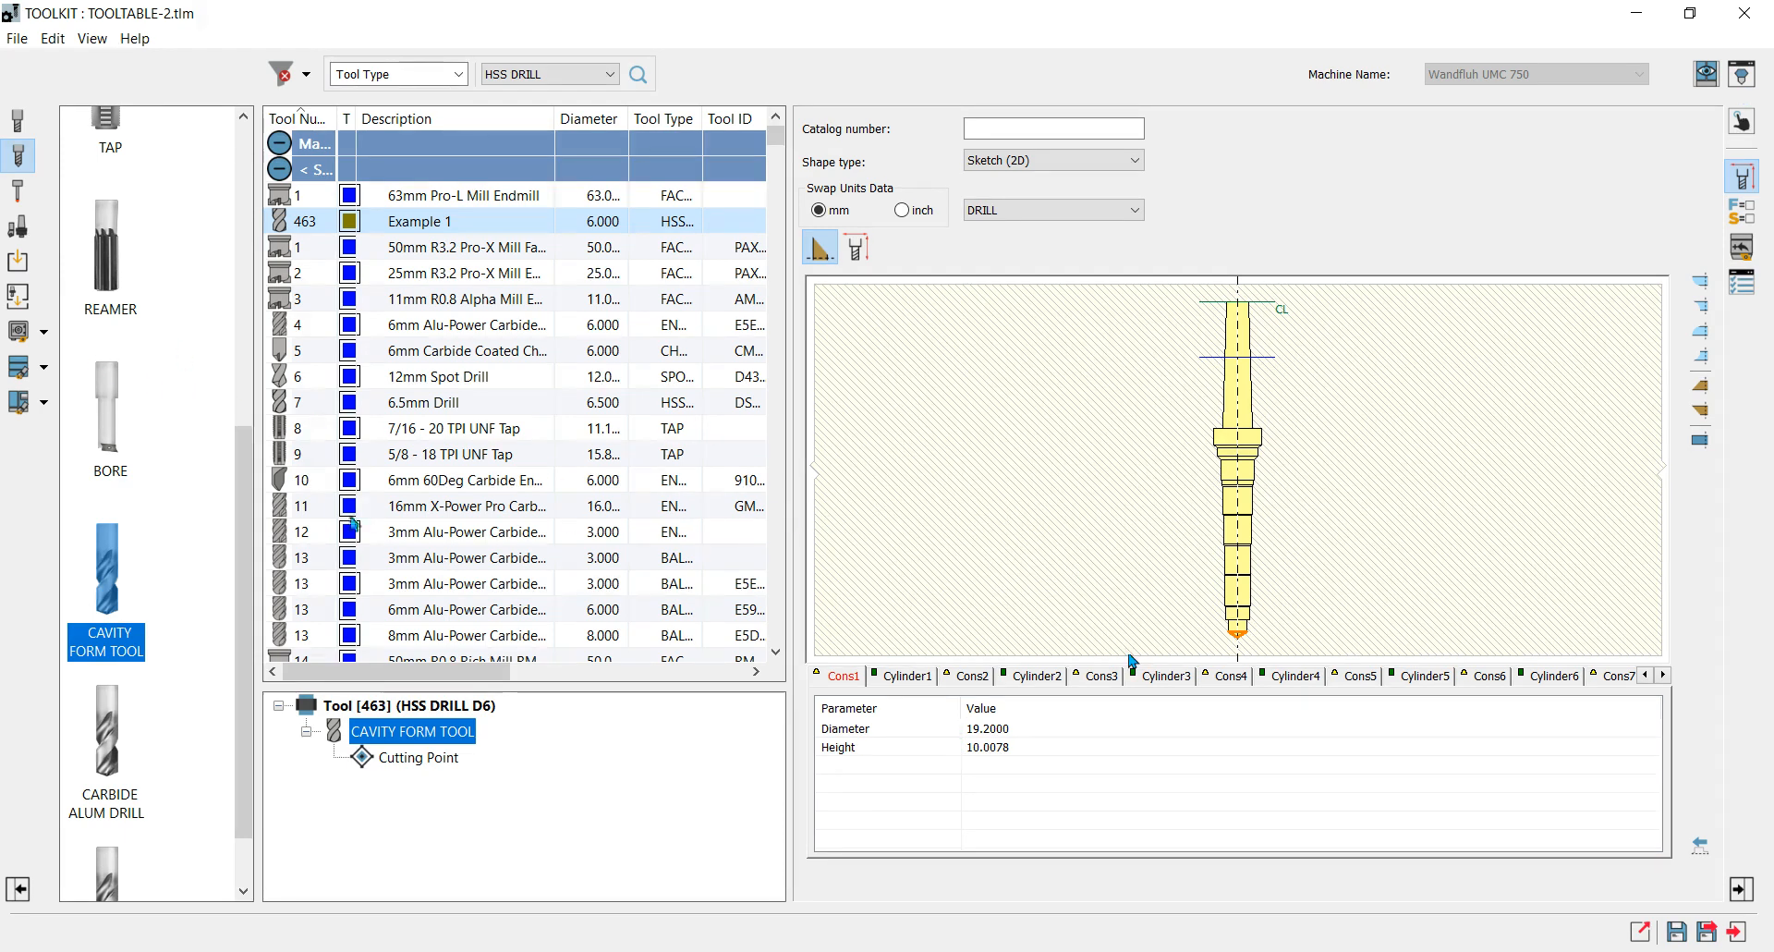
left_click(19, 331)
double_click(121, 126)
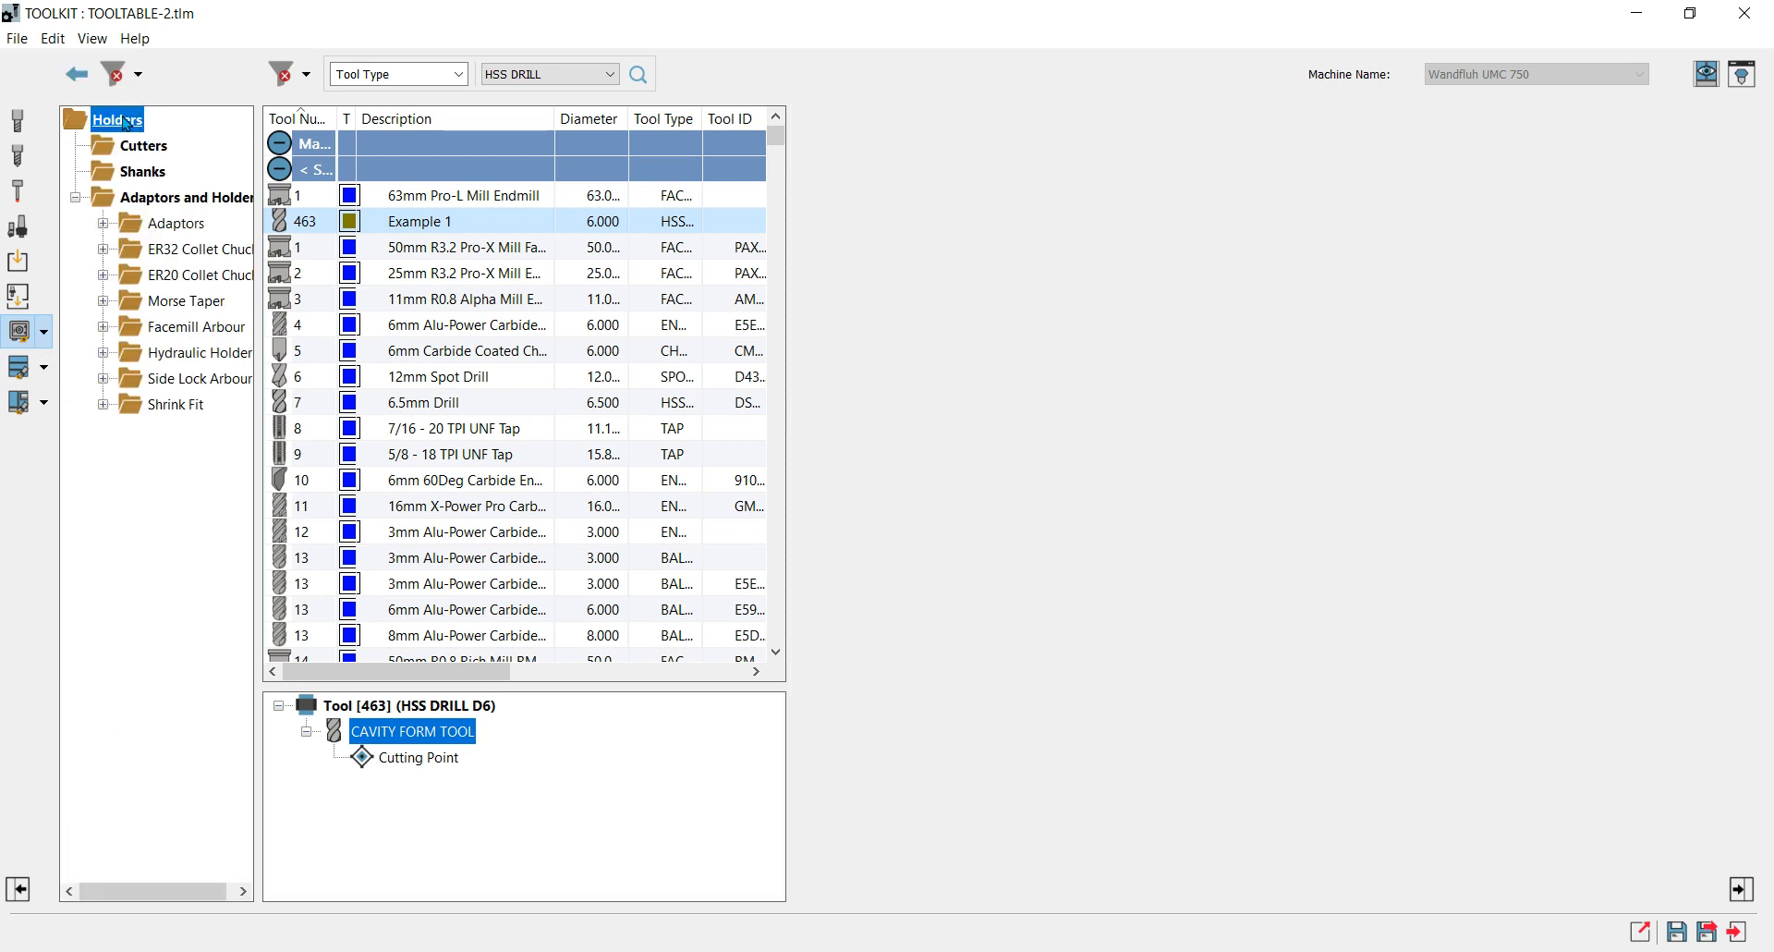
double_click(126, 230)
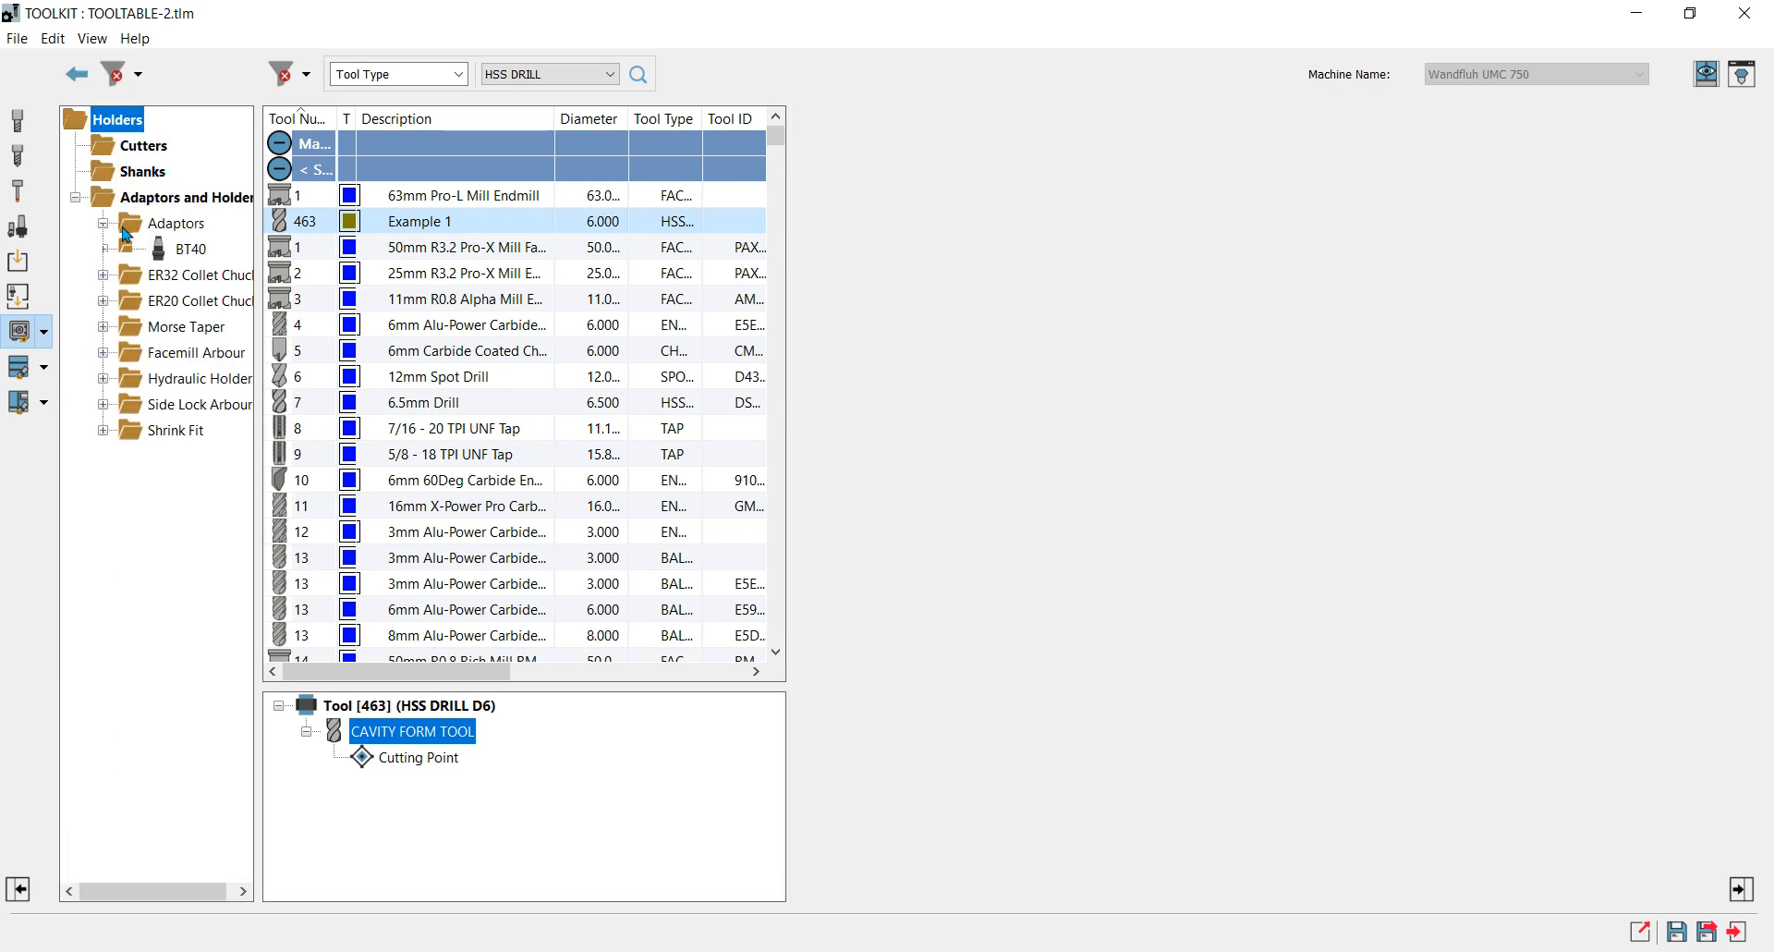
double_click(184, 252)
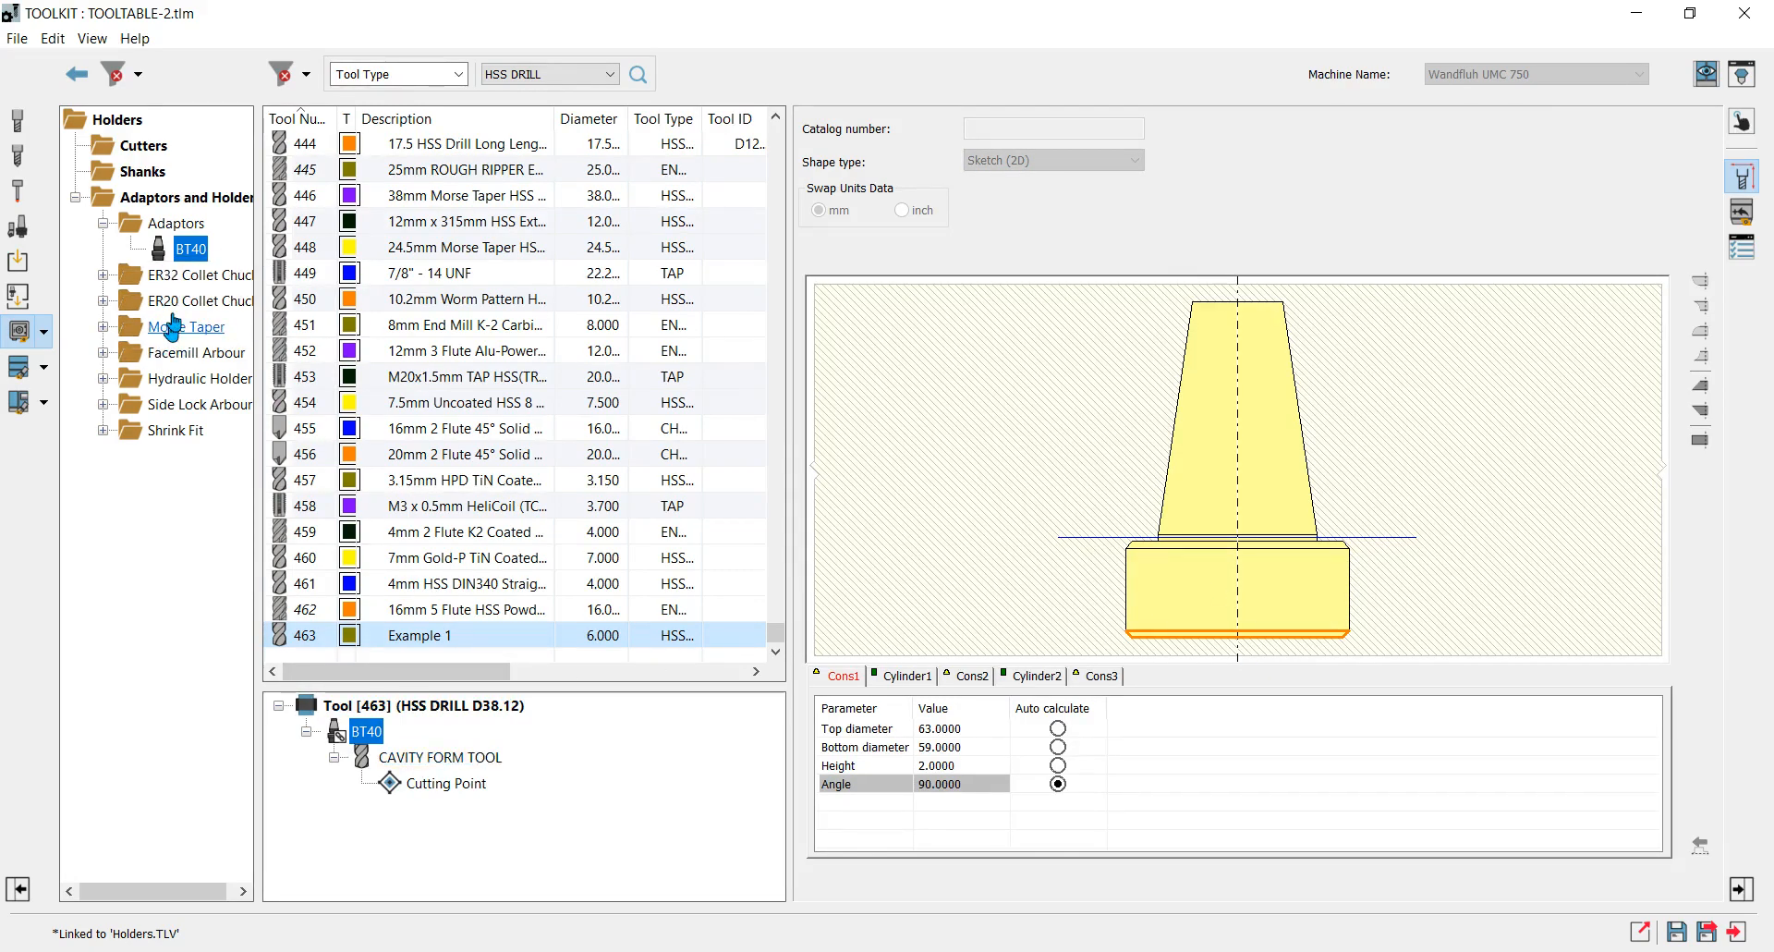
left_click(102, 326)
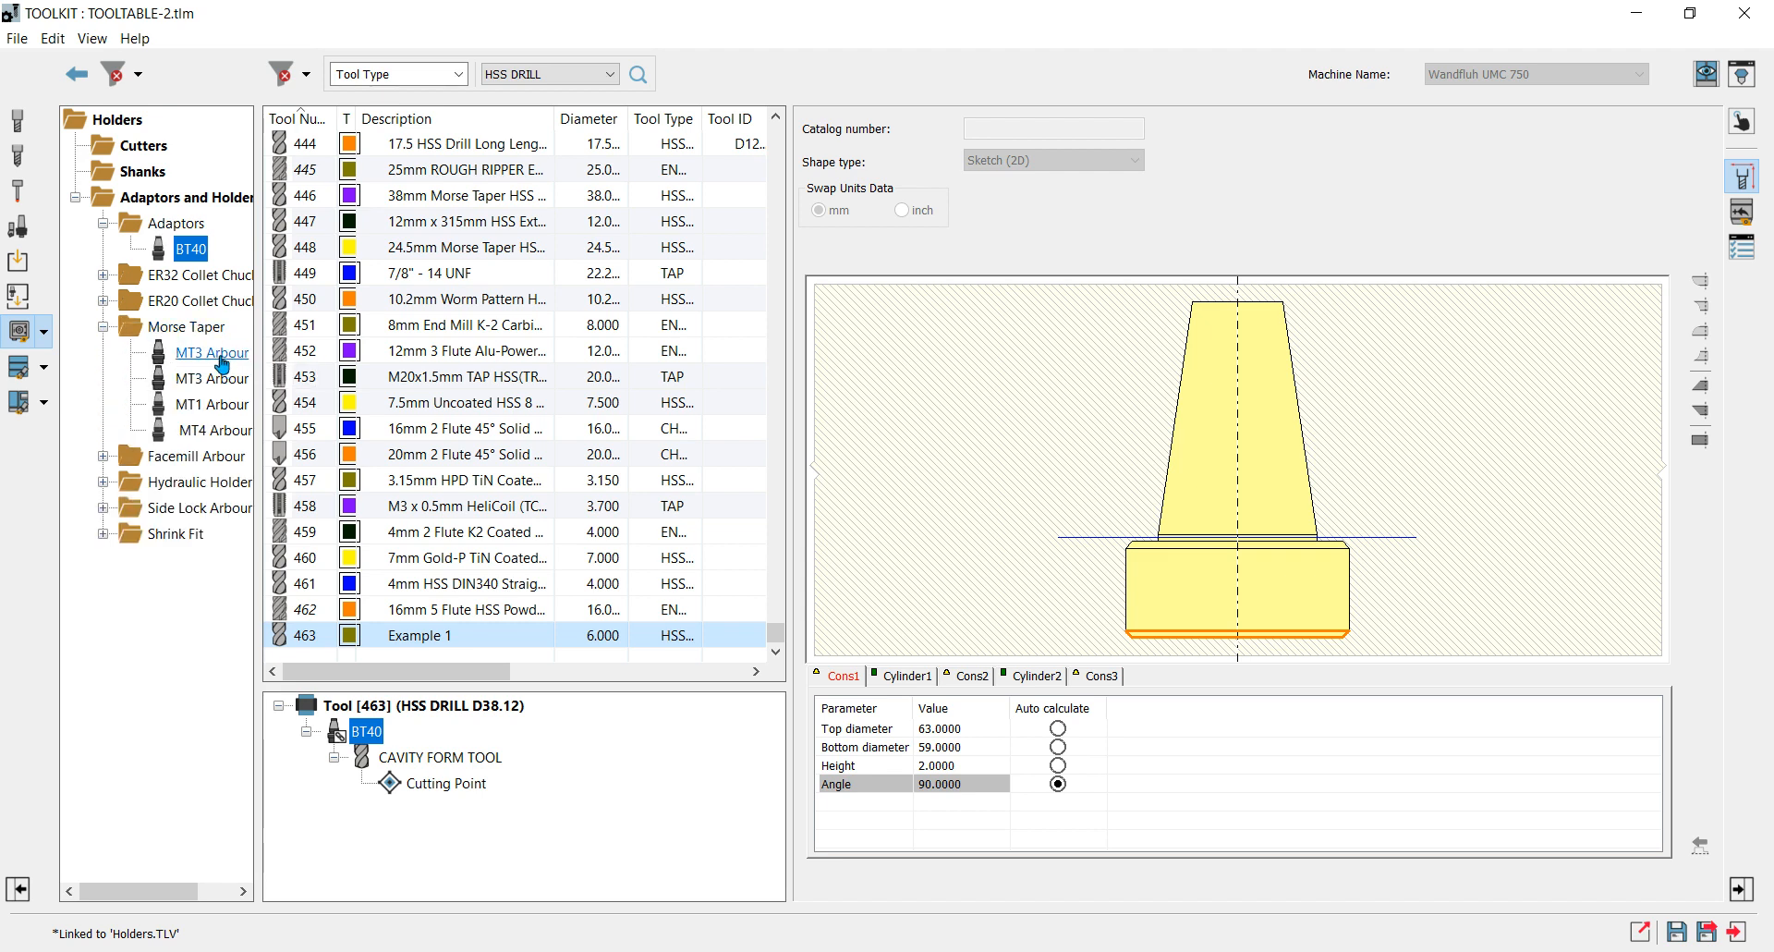
double_click(219, 358)
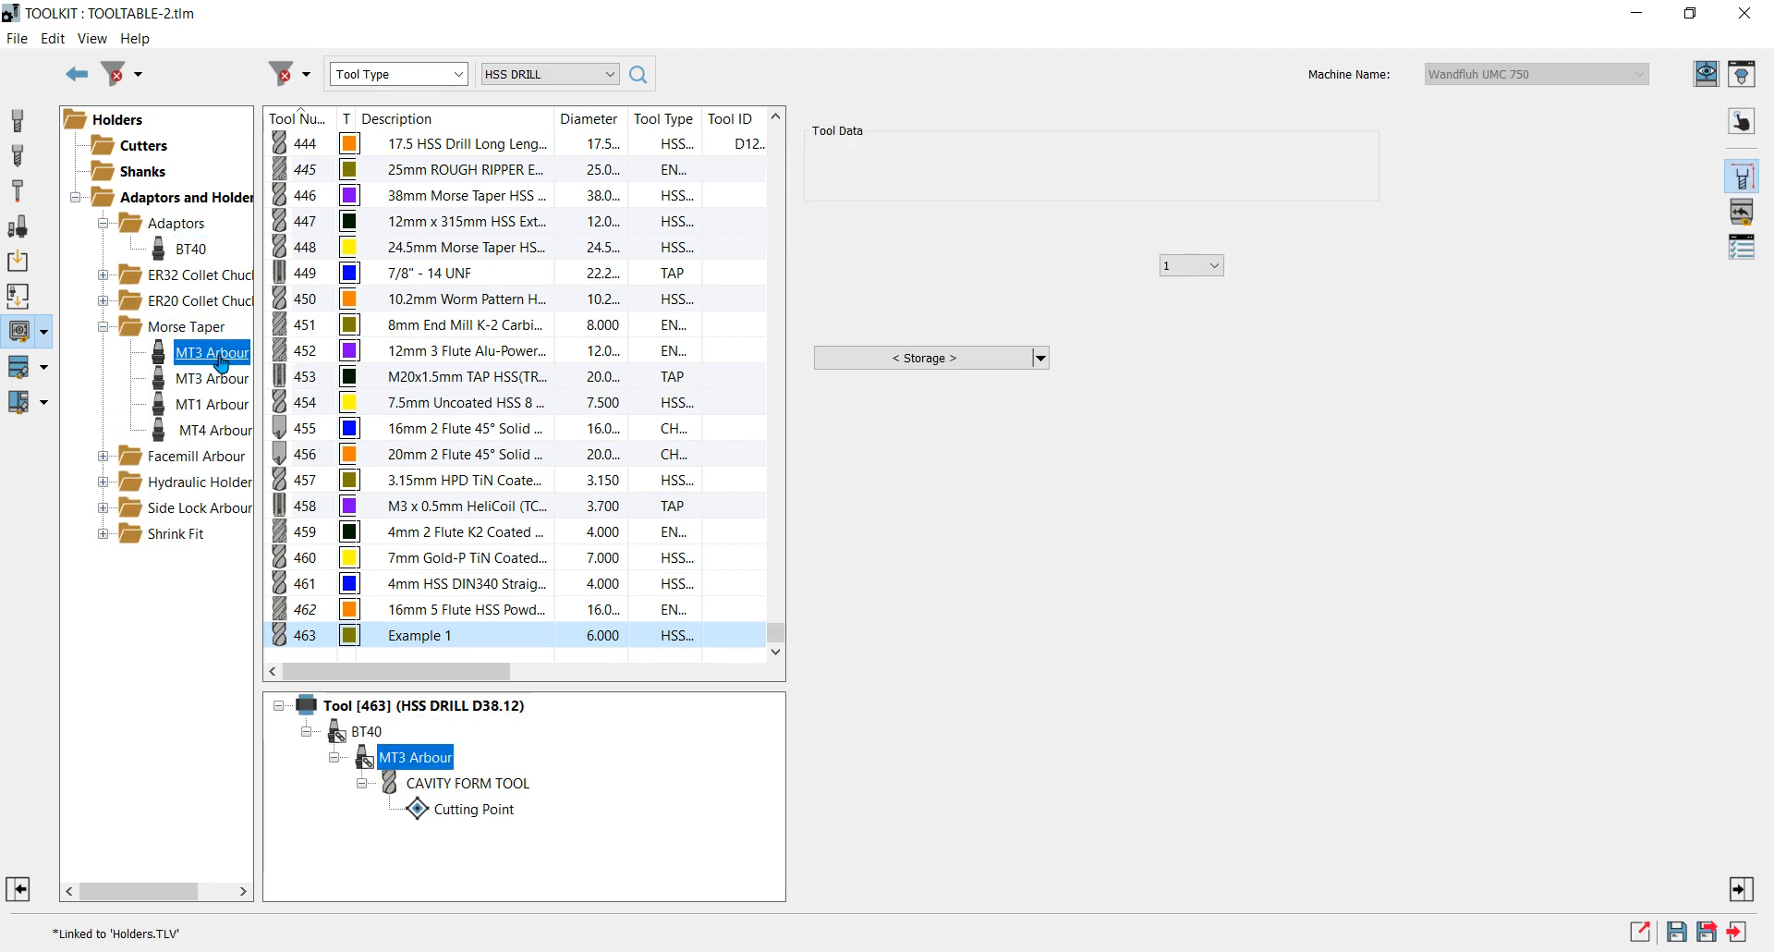
Show the tool parameters of the CAVITY FORM TOOL under the MT3 Arbour and toggle the tool picture.
left_click(465, 786)
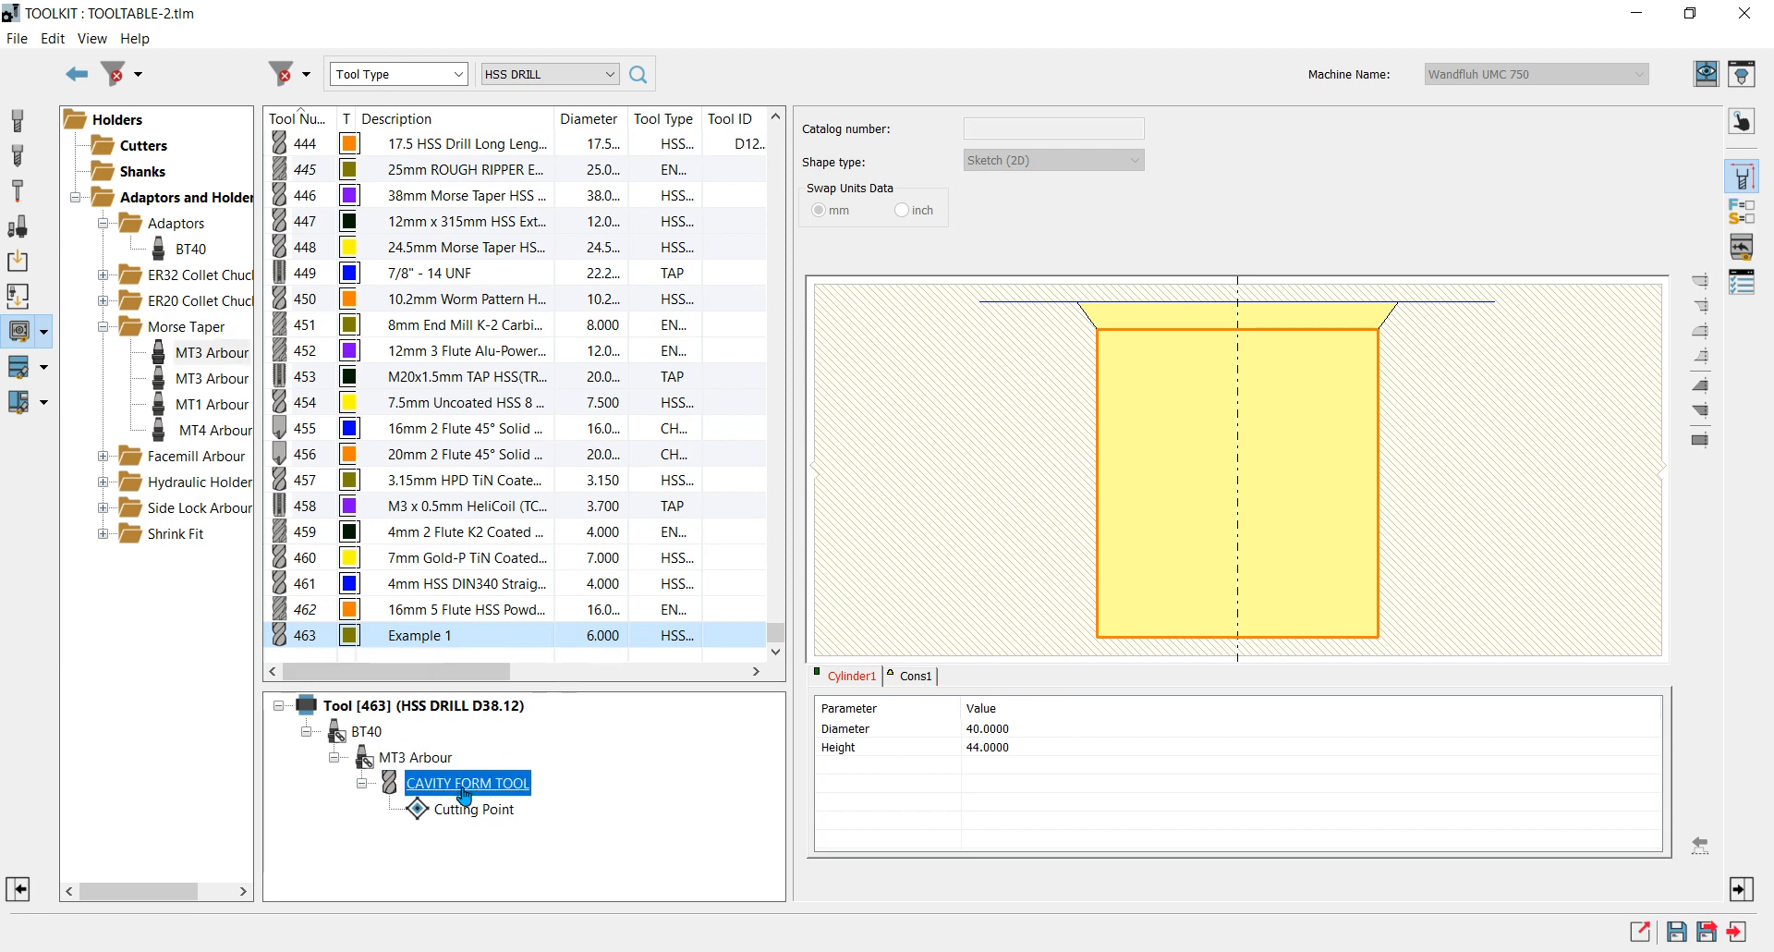
left_click(473, 809)
left_click(466, 783)
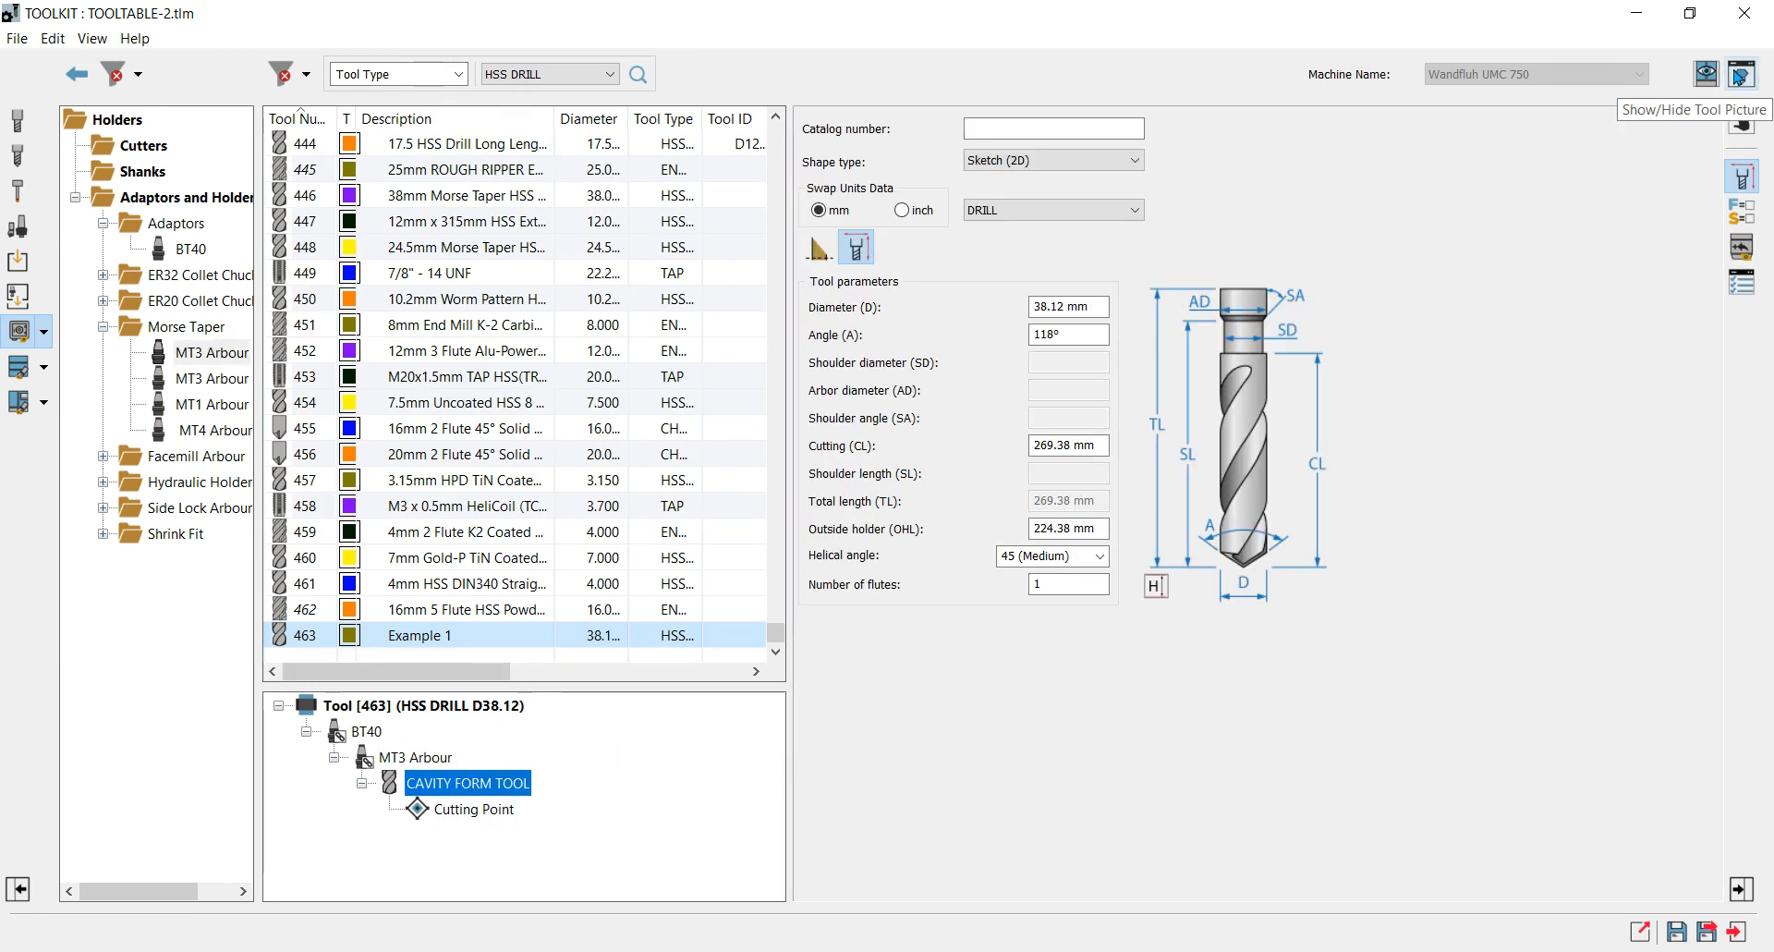
left_click(1741, 76)
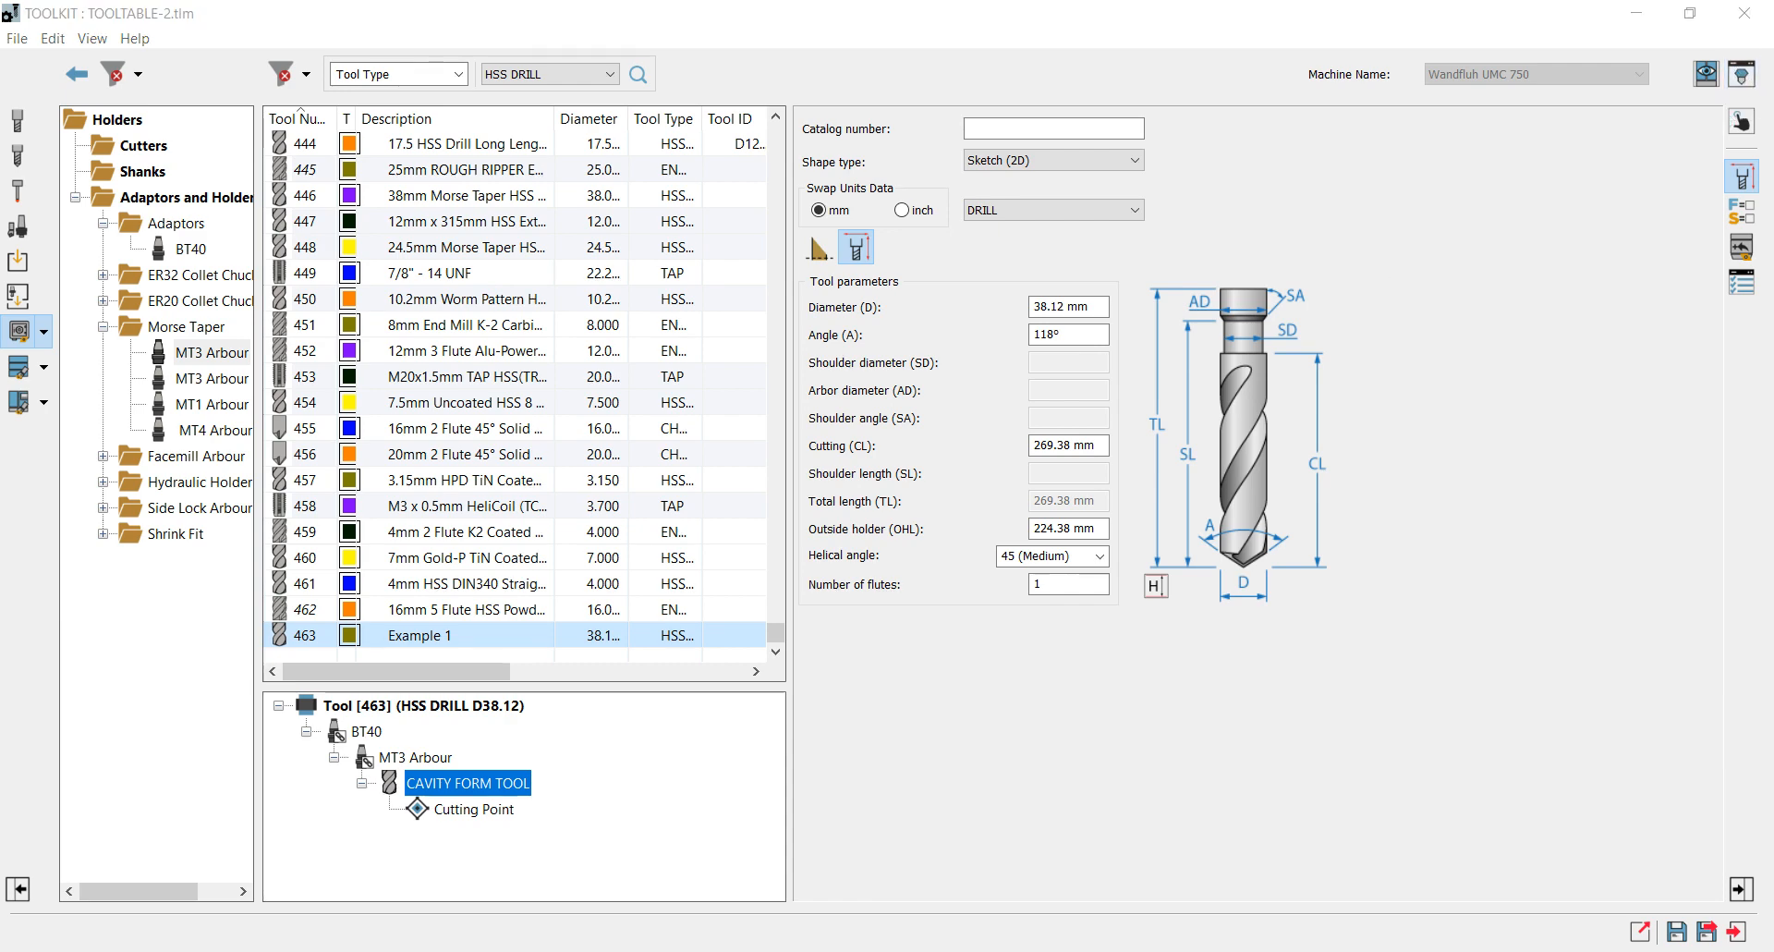
Set the form tool's outside holder length (OHL) to 150 mm.
left_click(1099, 528)
left_click_drag(1100, 530, 1003, 529)
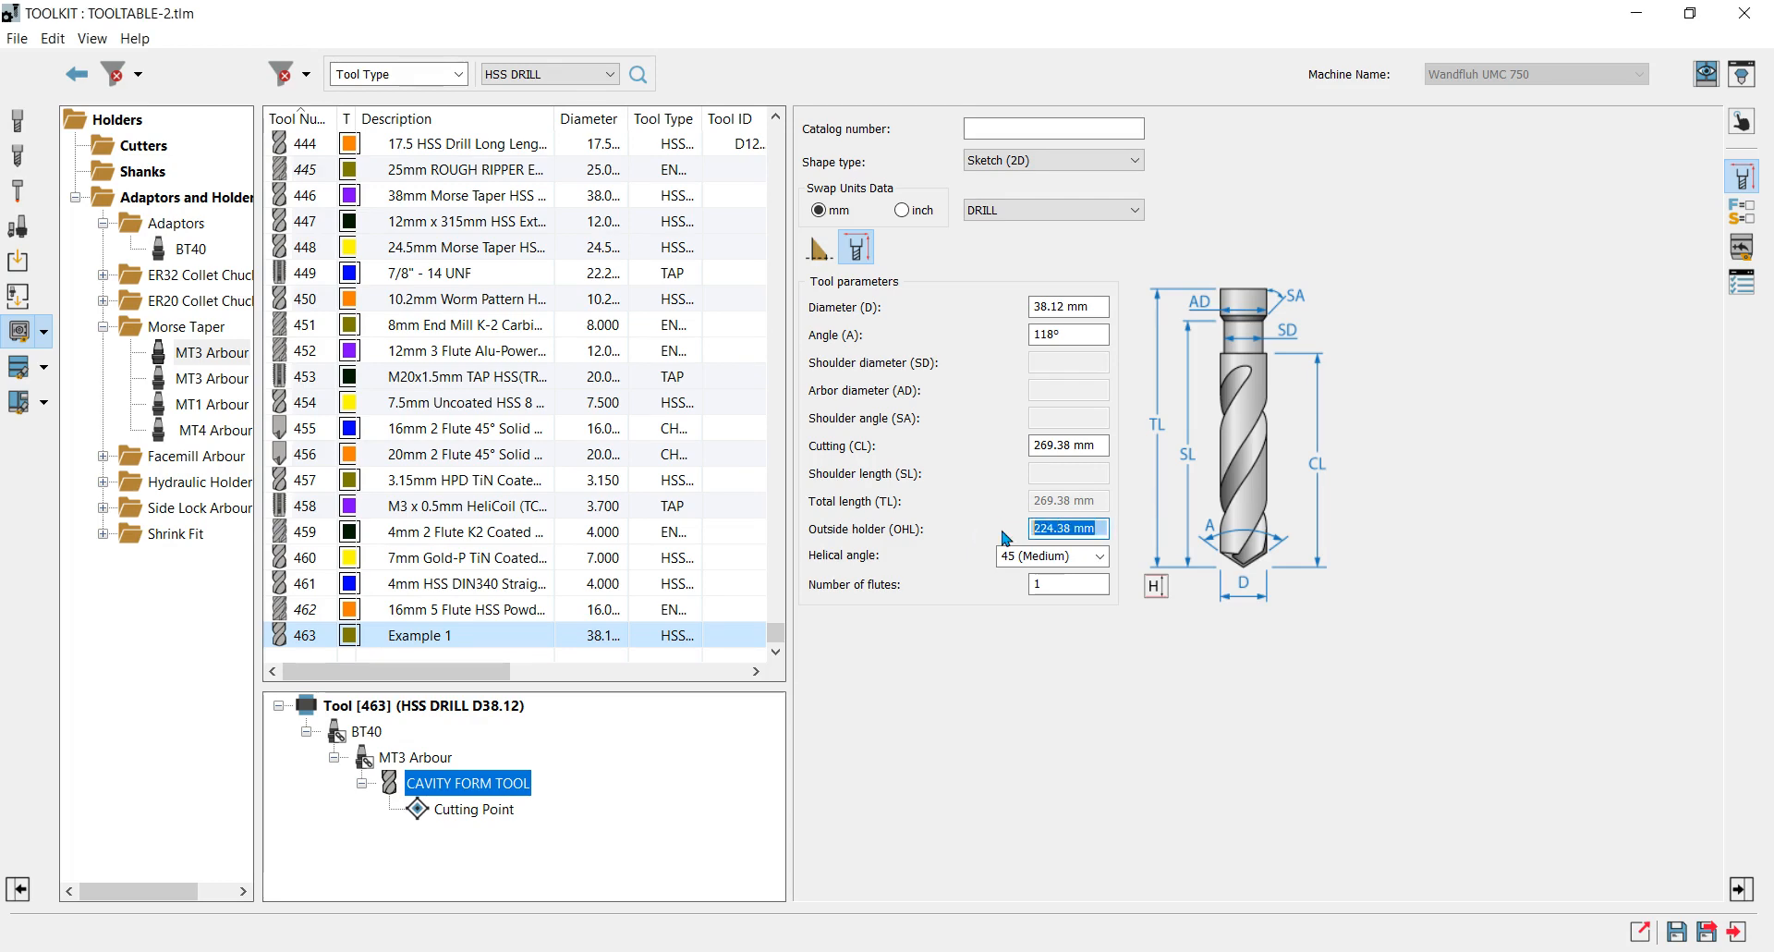
type("150")
left_click(1103, 445)
Set the form tool's outside holder length (OHL) to 175 mm.
left_click_drag(1104, 528, 998, 536)
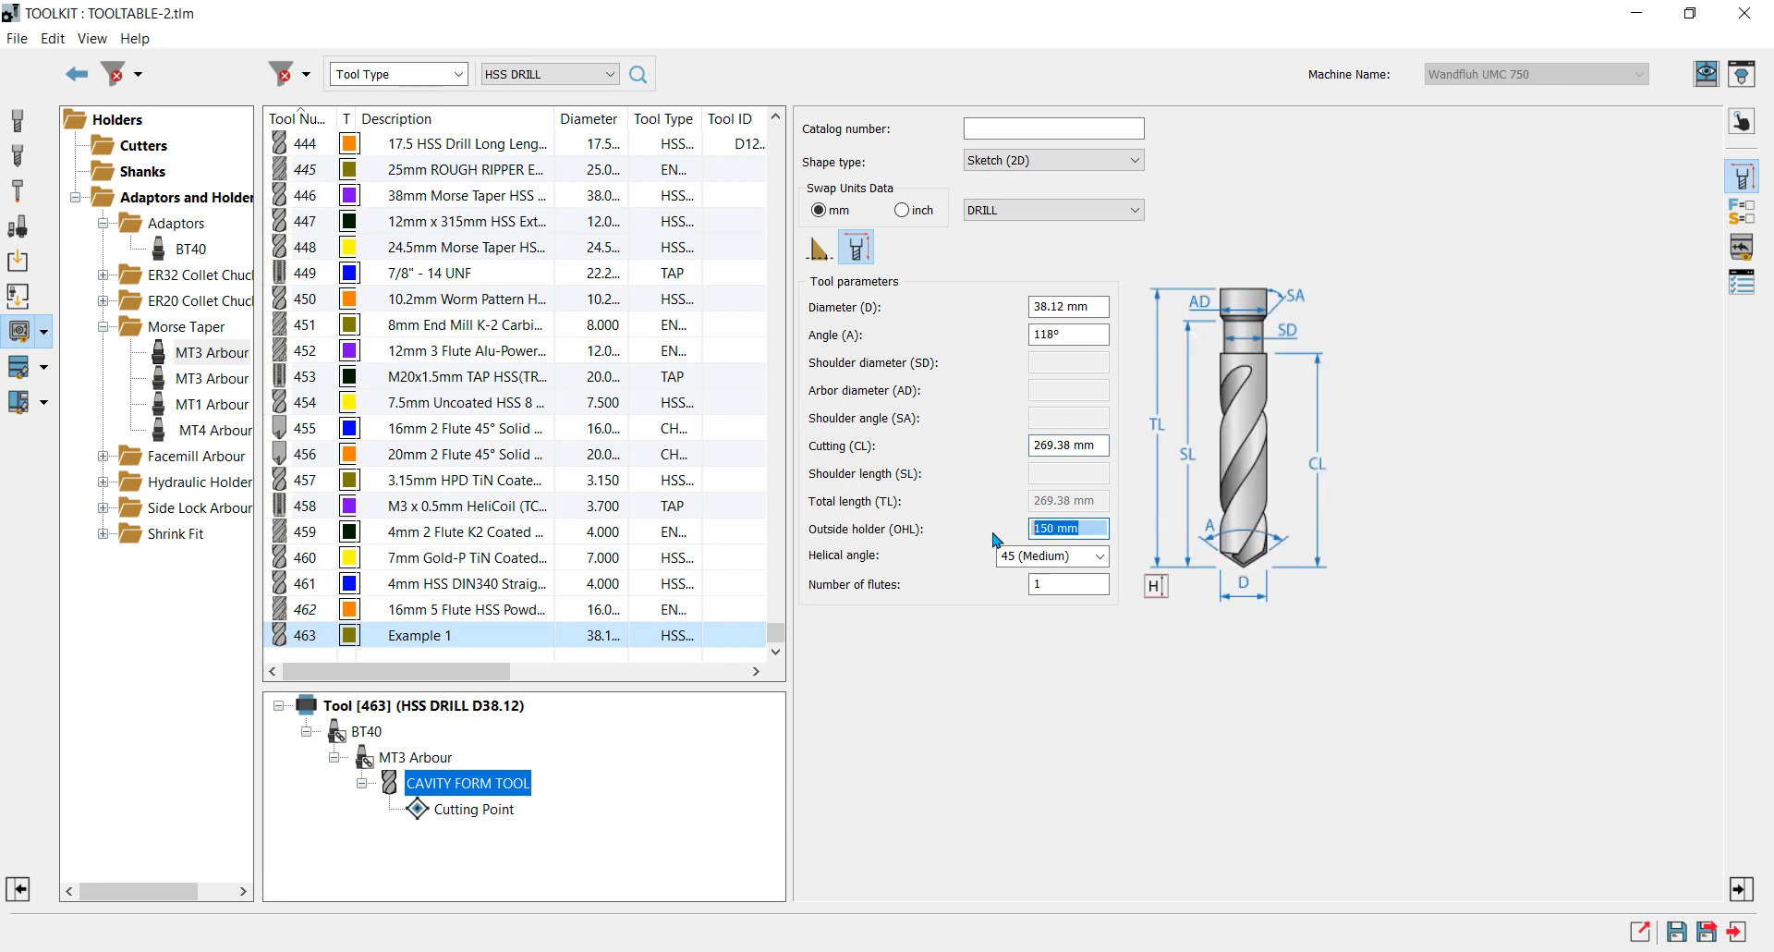
type("175")
left_click(1105, 444)
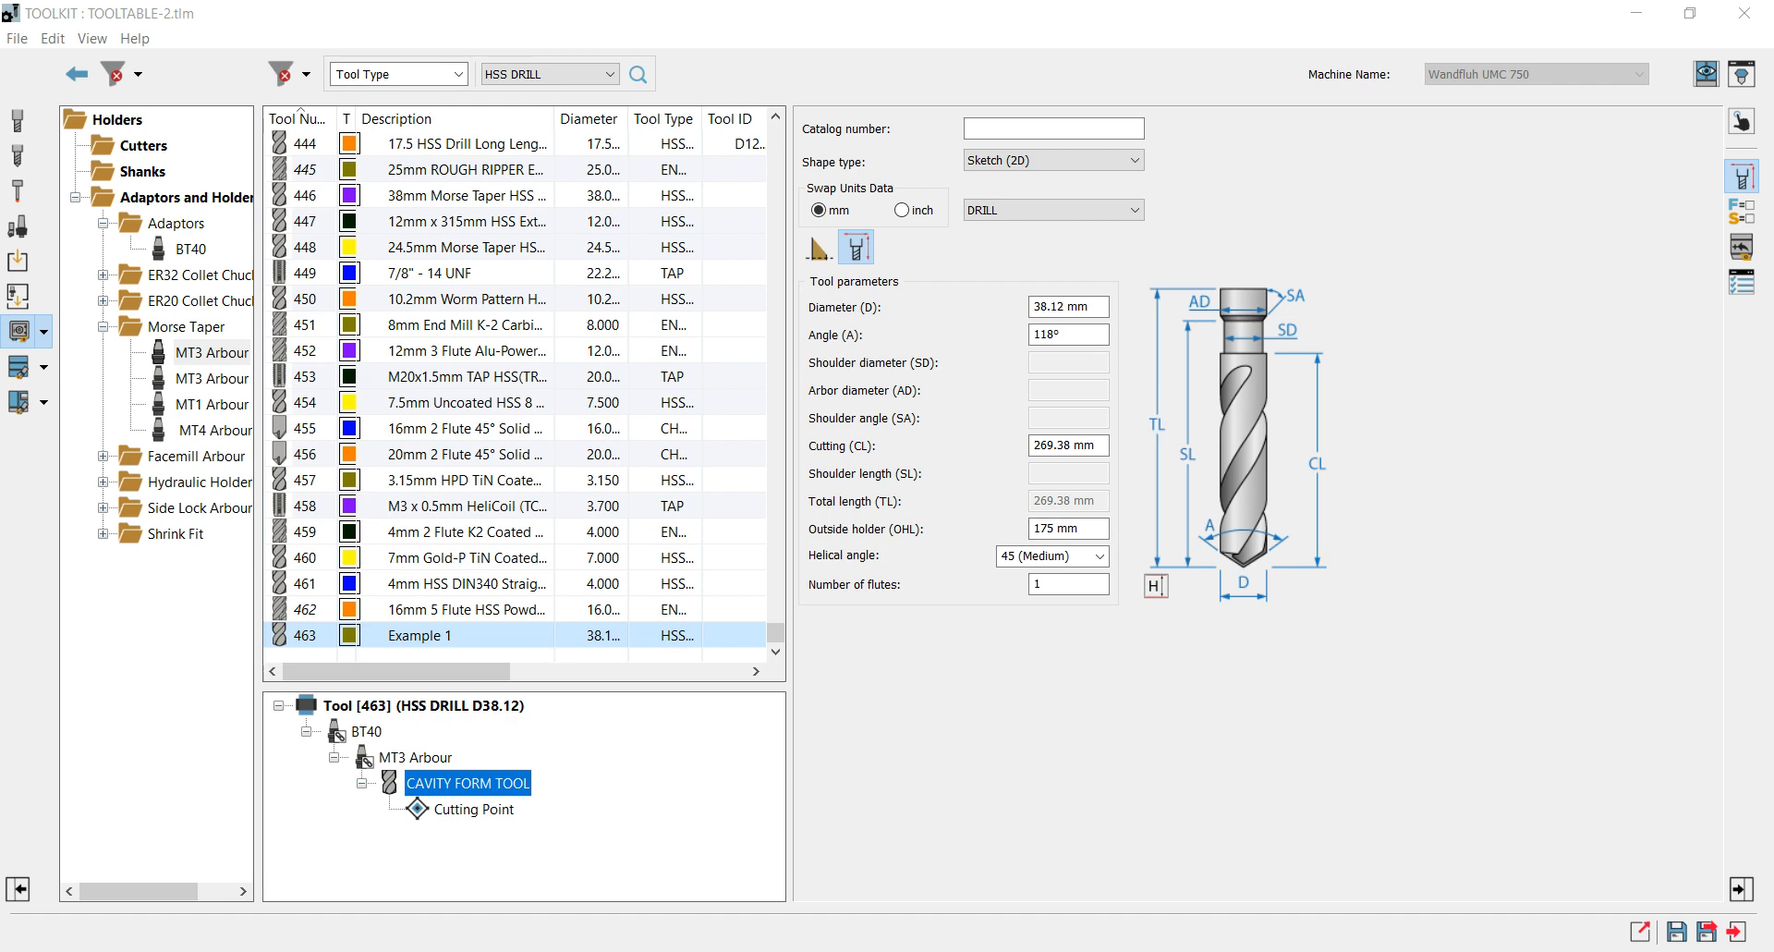
Save the tool table and reselect tool 463, Example 1, in the tool list.
left_click(1700, 934)
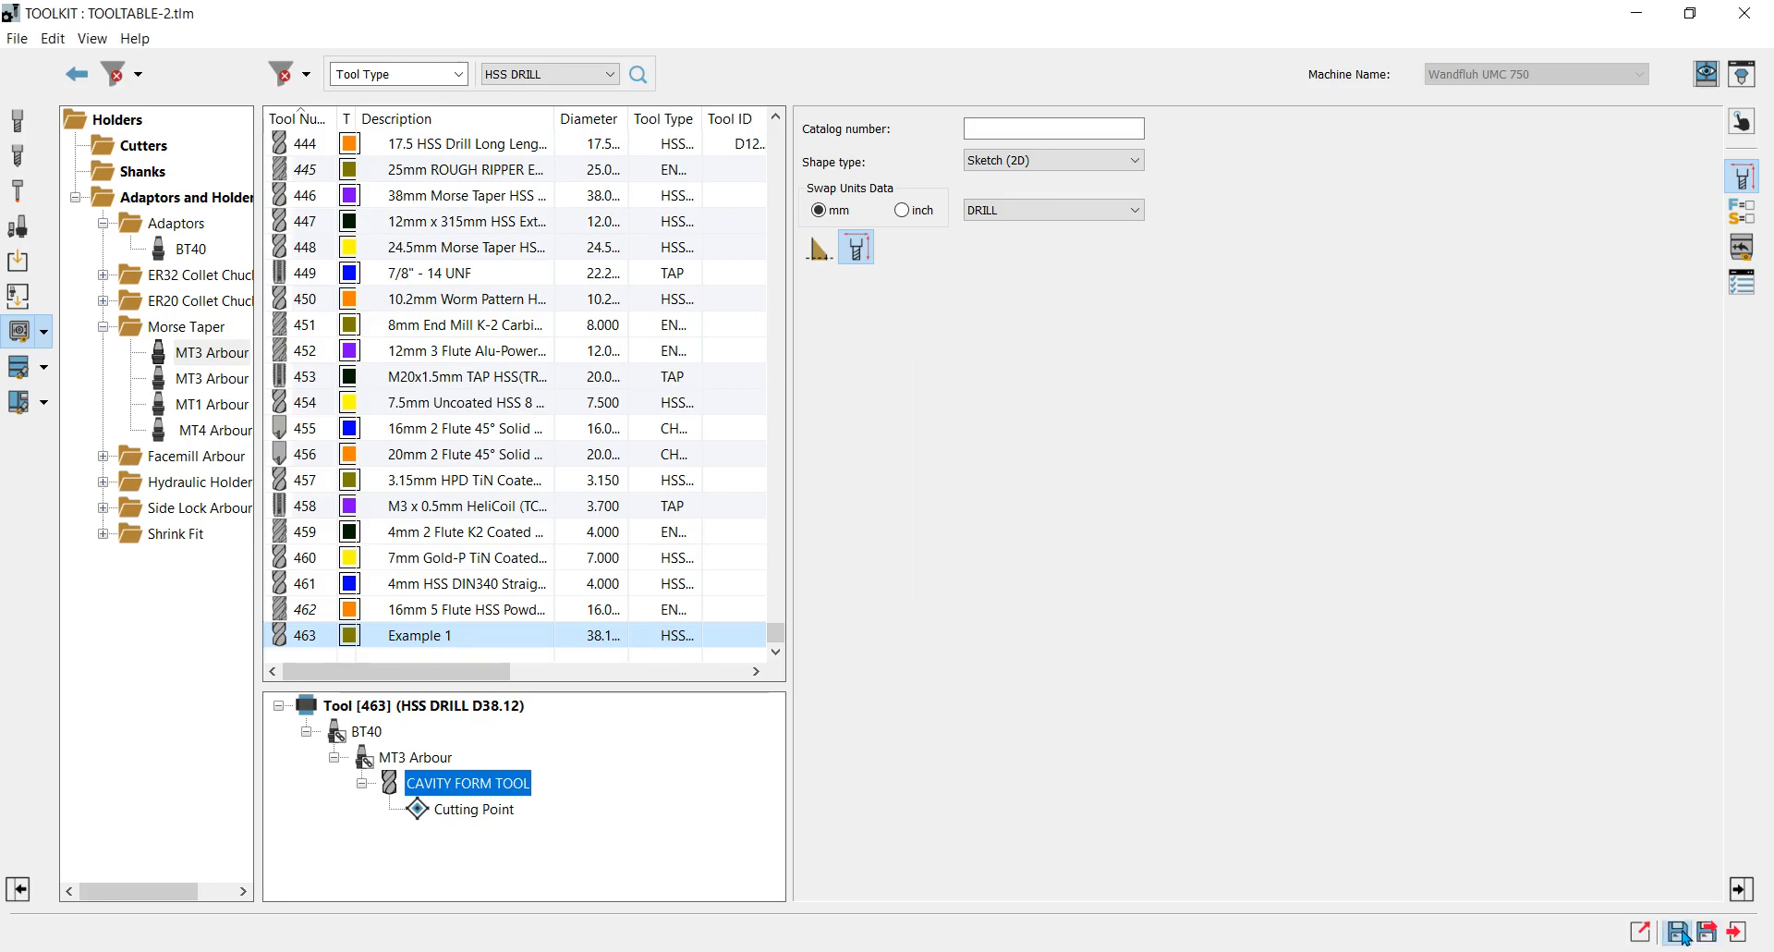
left_click(455, 587)
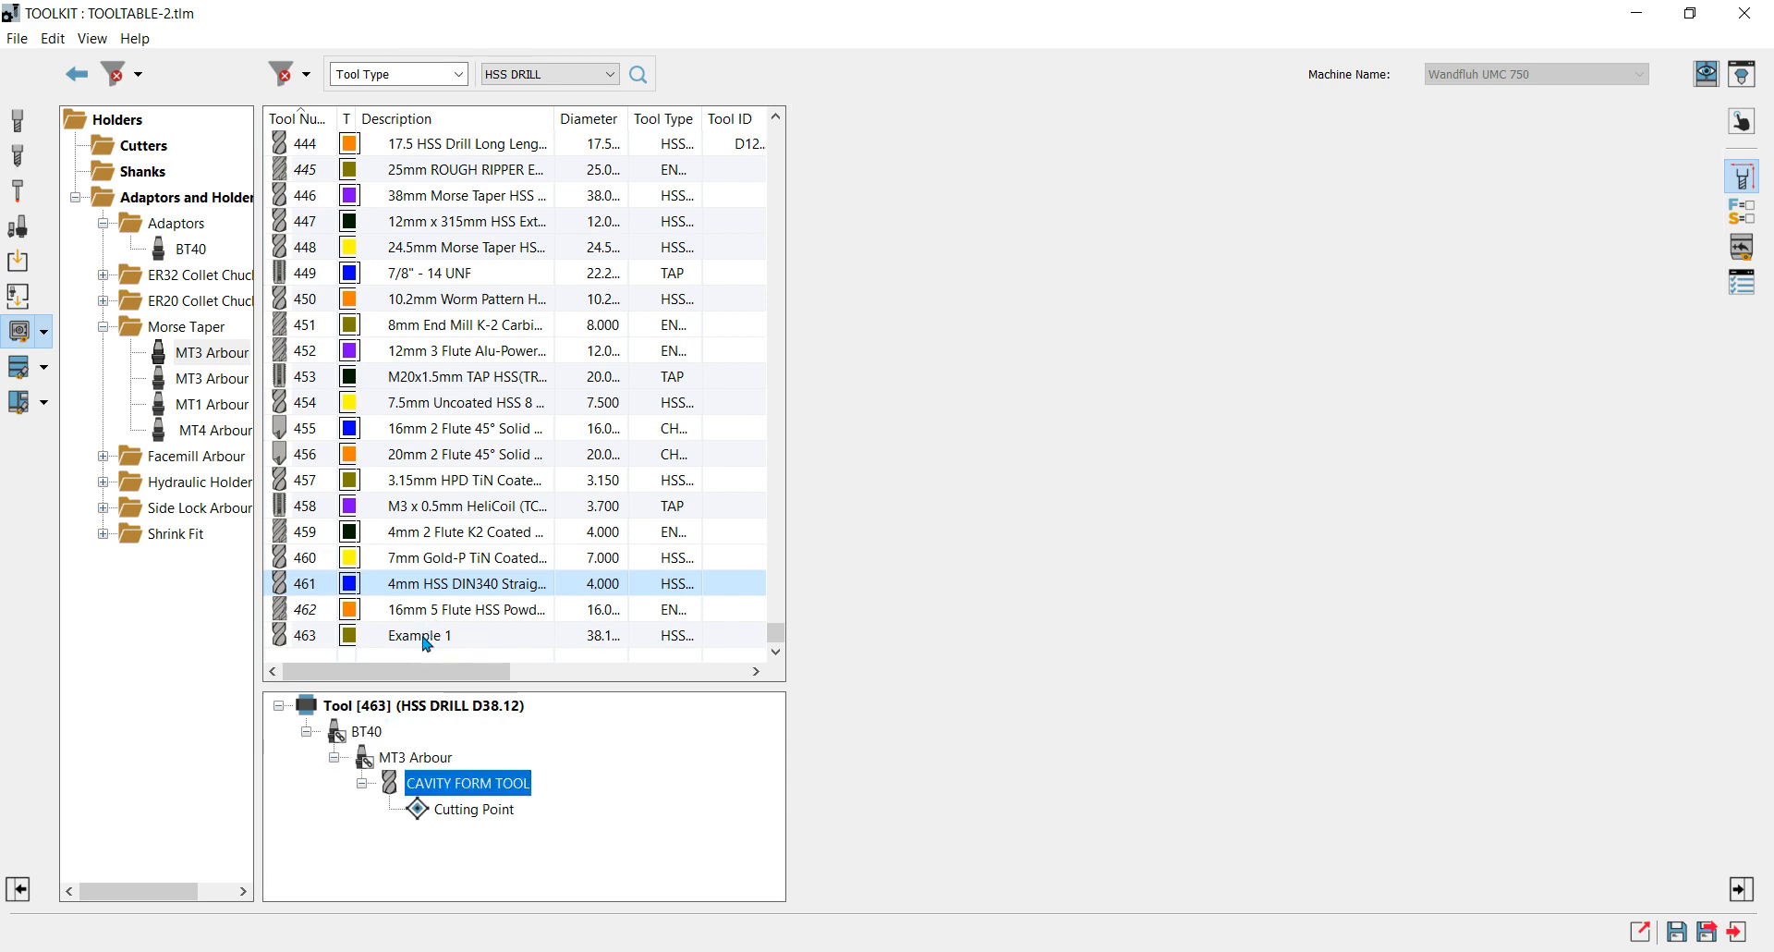
left_click(426, 637)
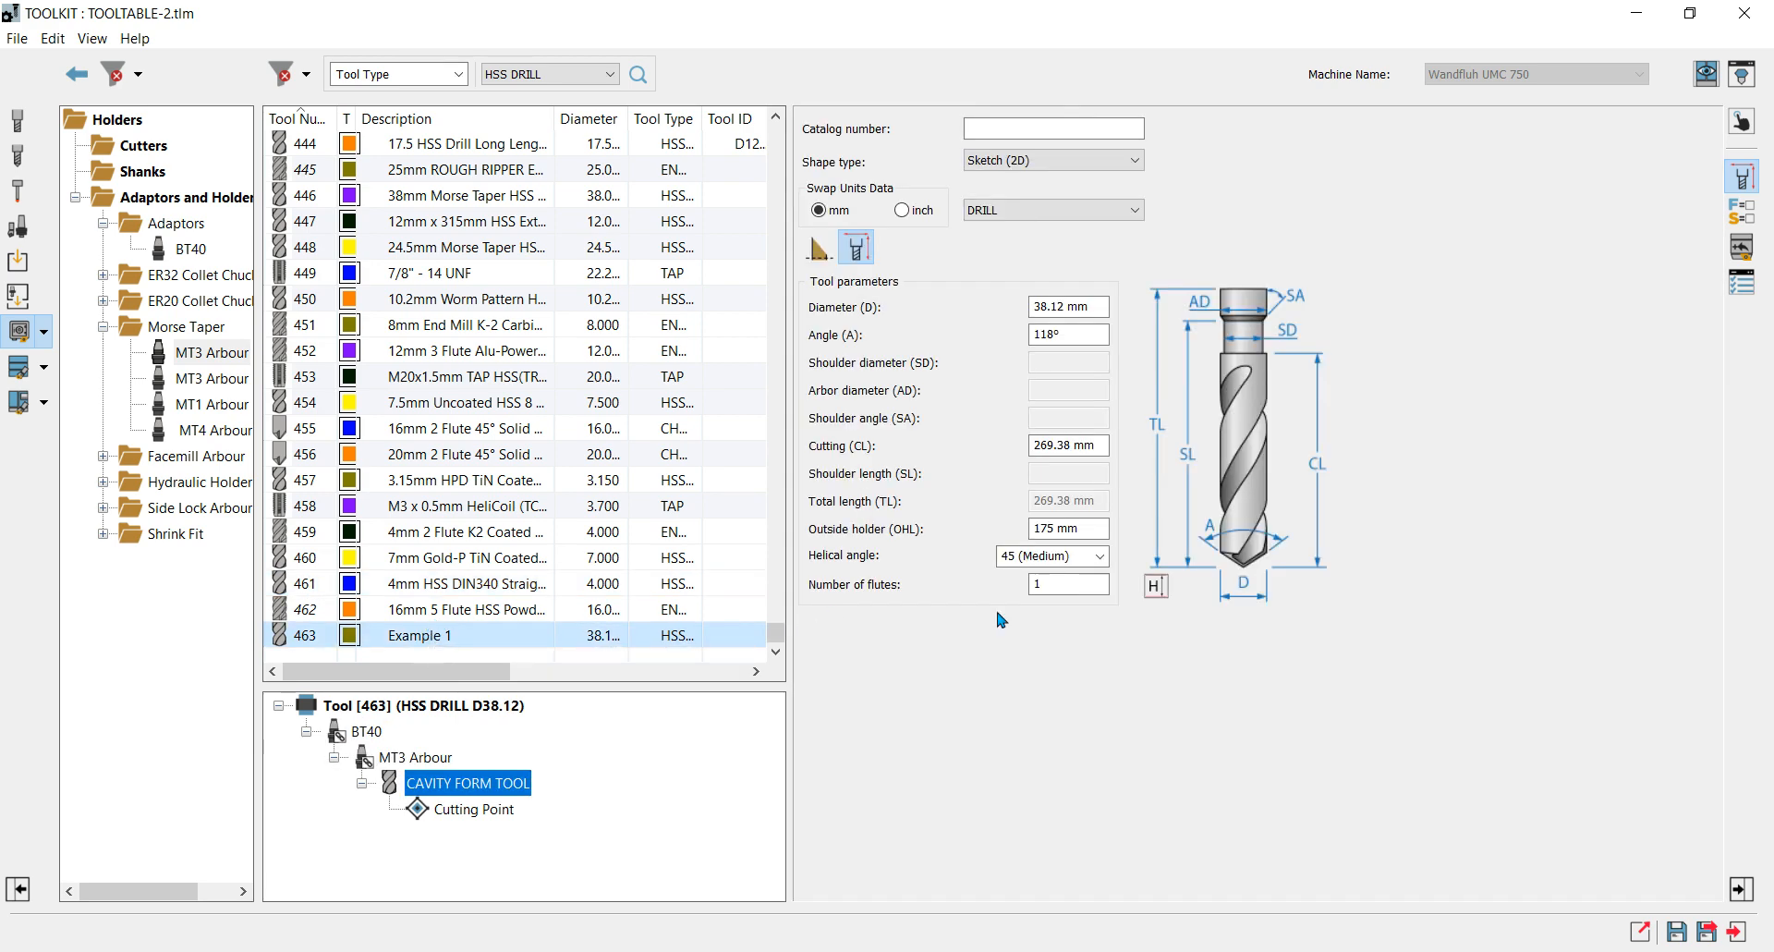